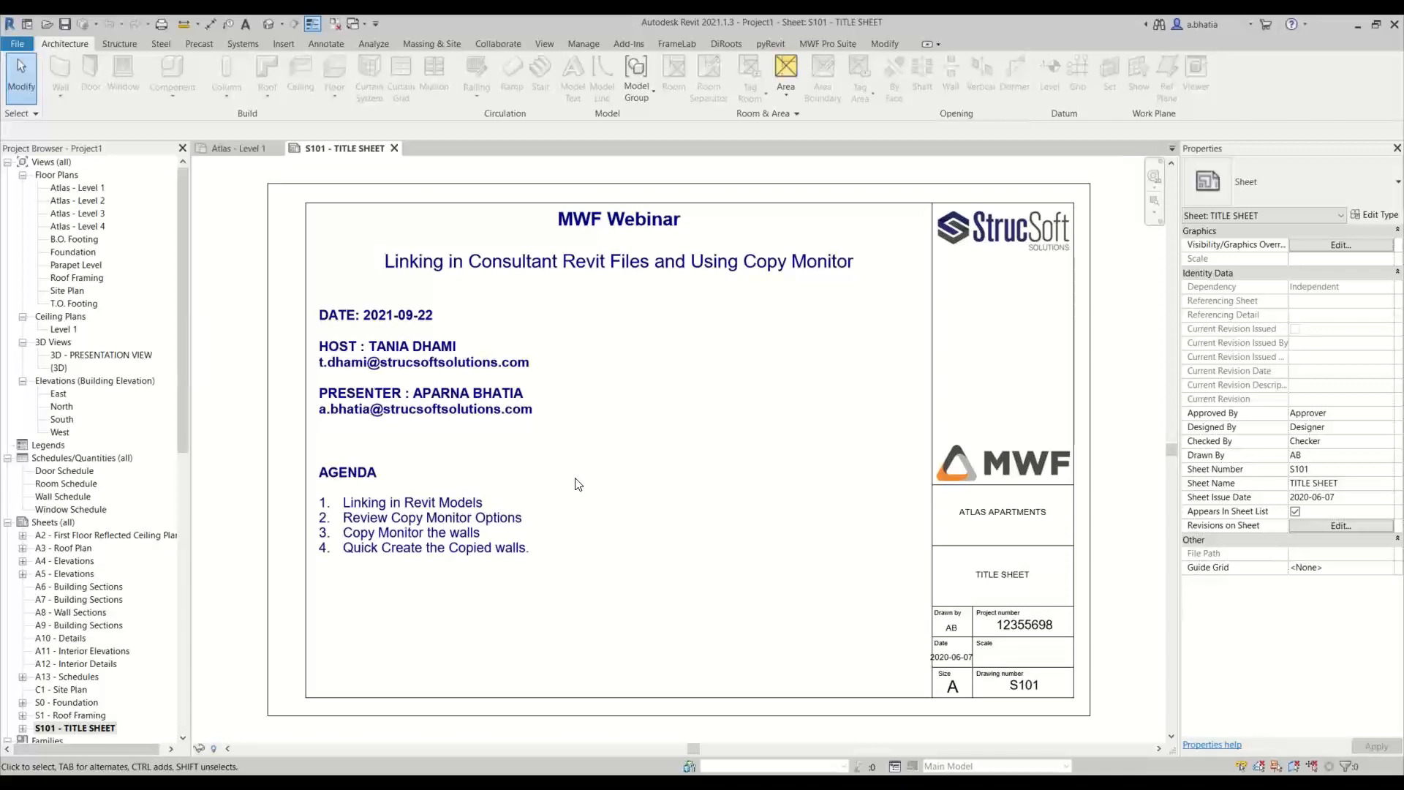
Step: Switch to the Atlas - Level 1 floor plan view
click(226, 157)
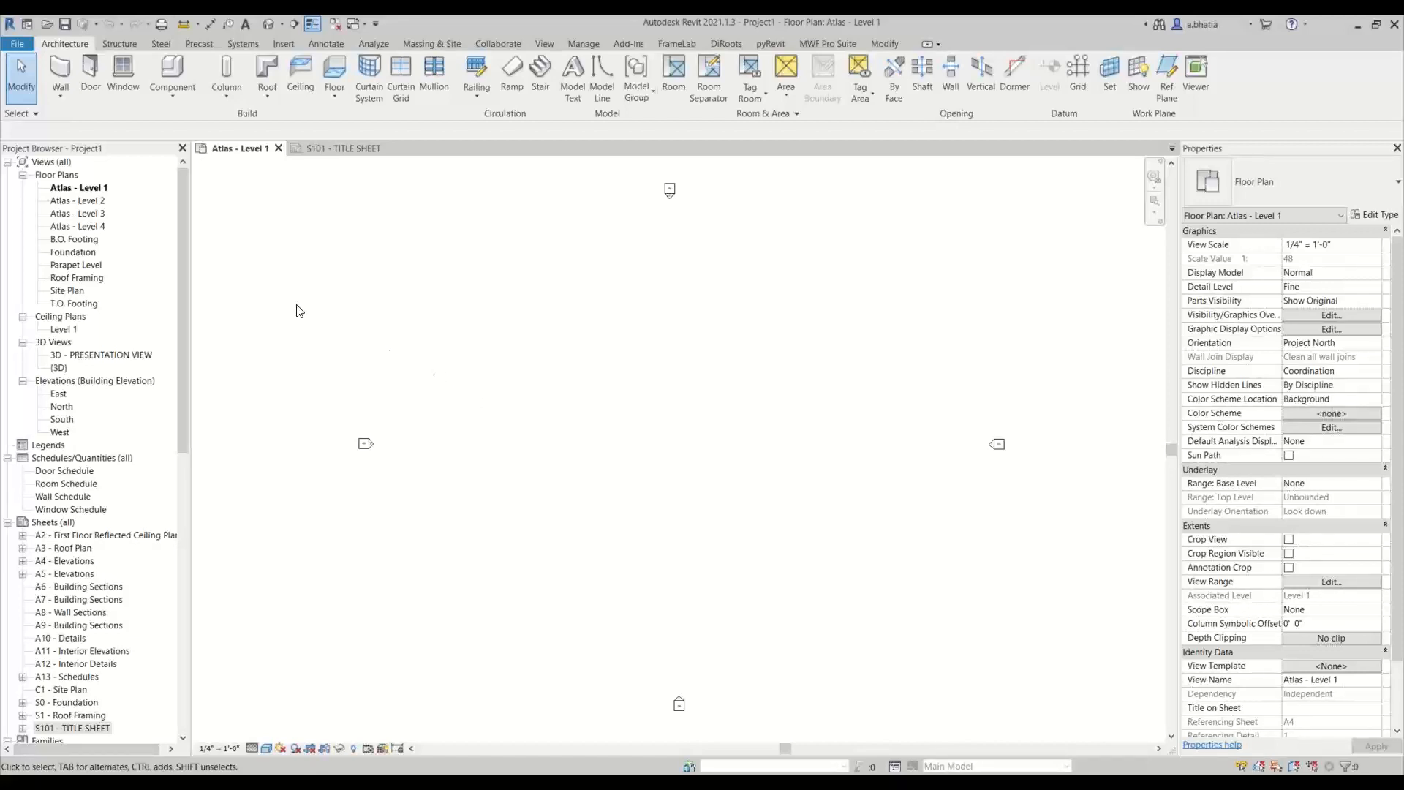
click(16, 44)
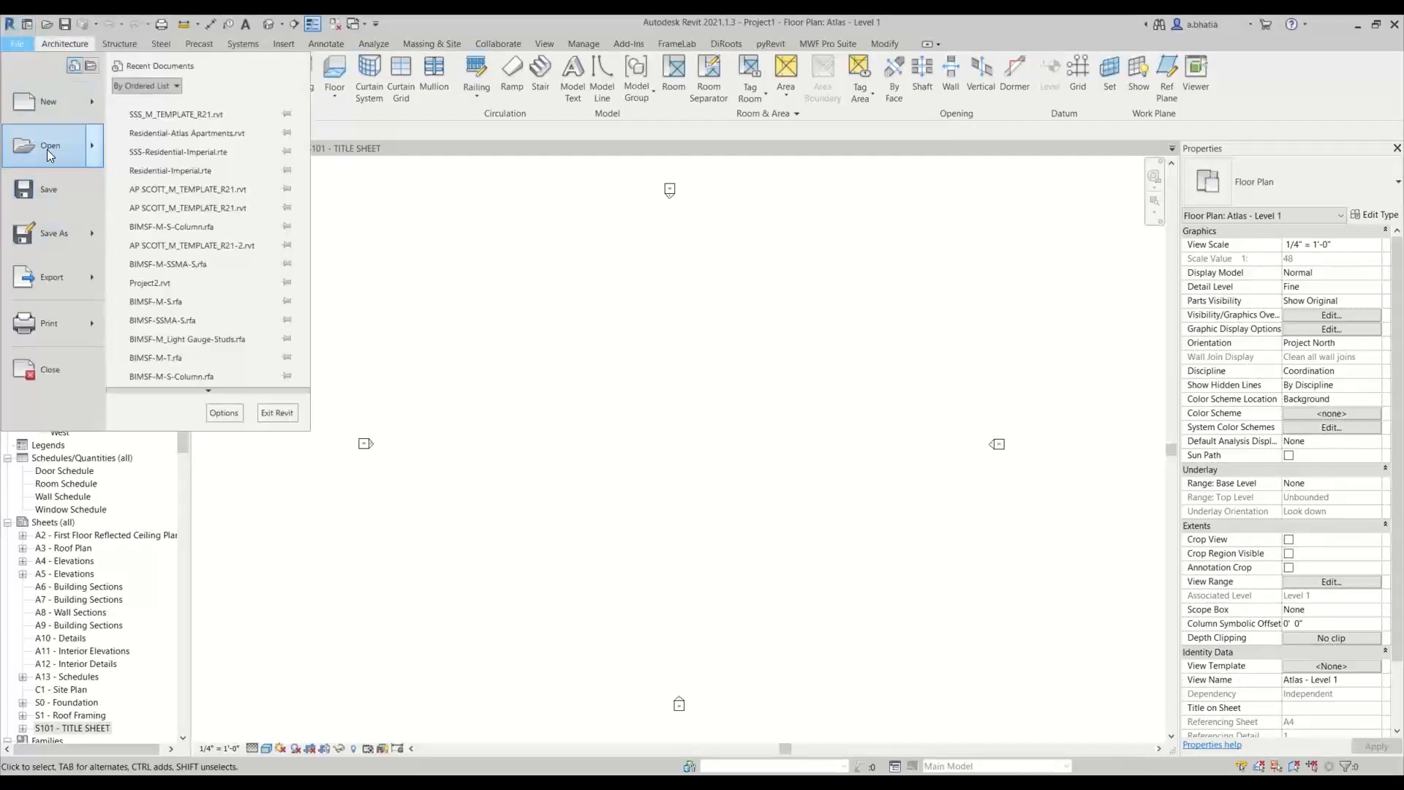
click(47, 108)
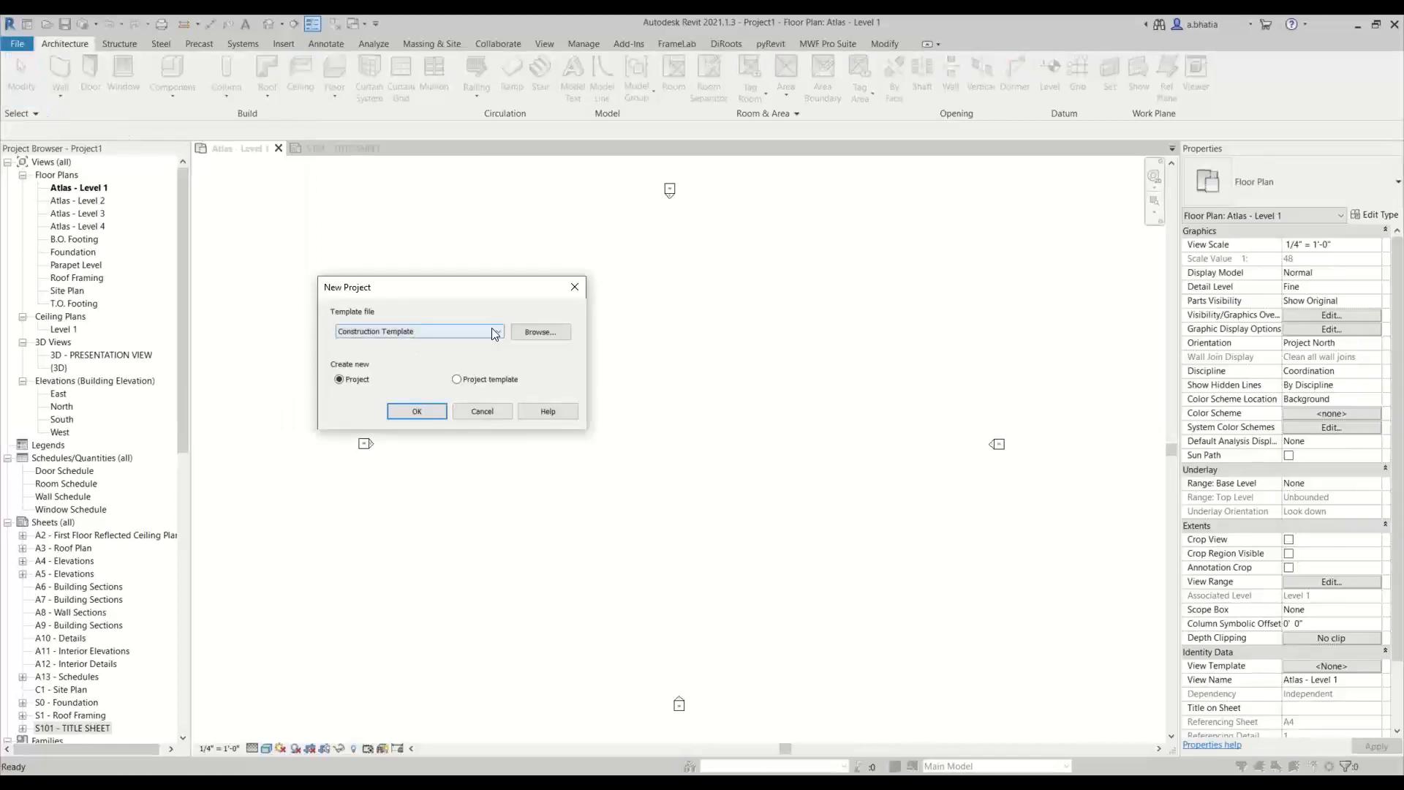
click(453, 331)
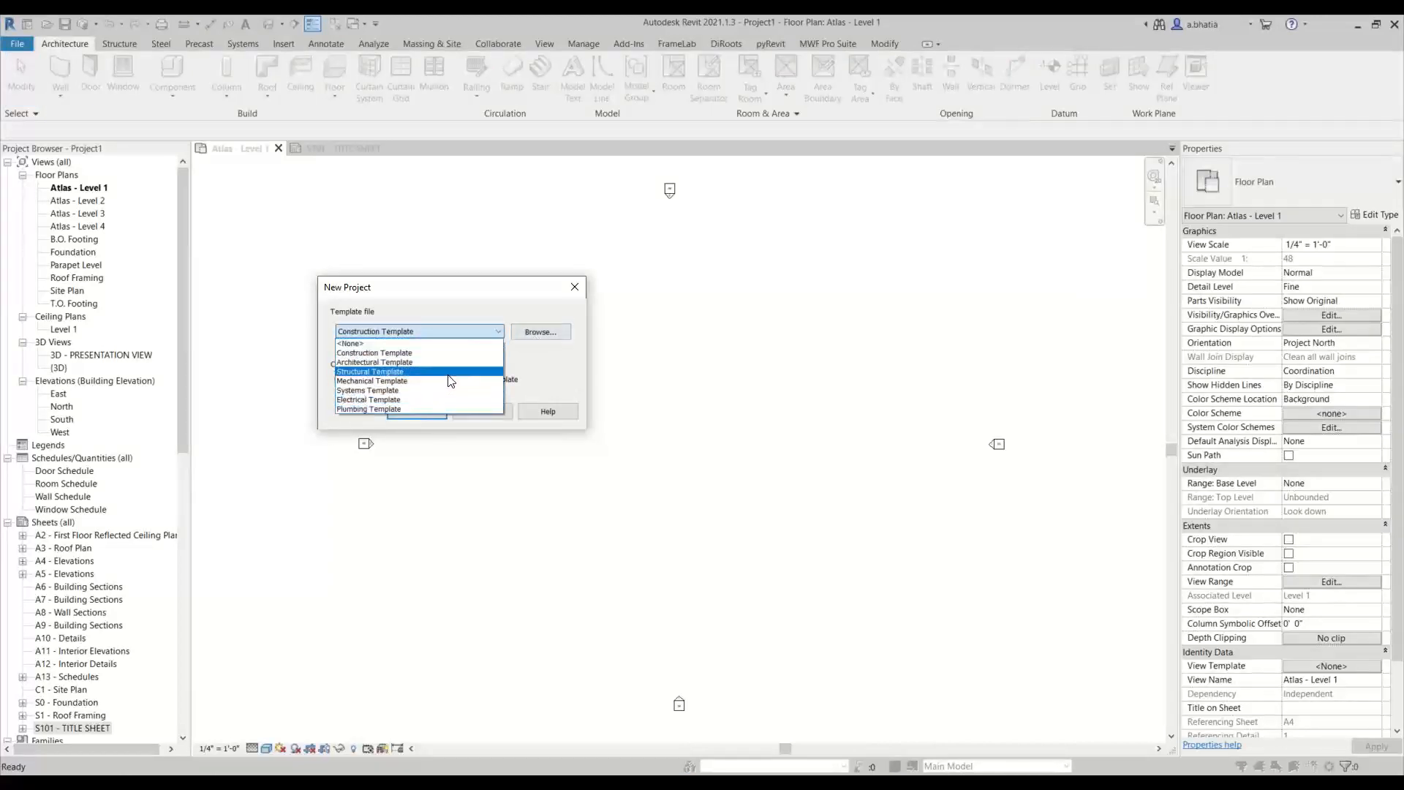
click(554, 335)
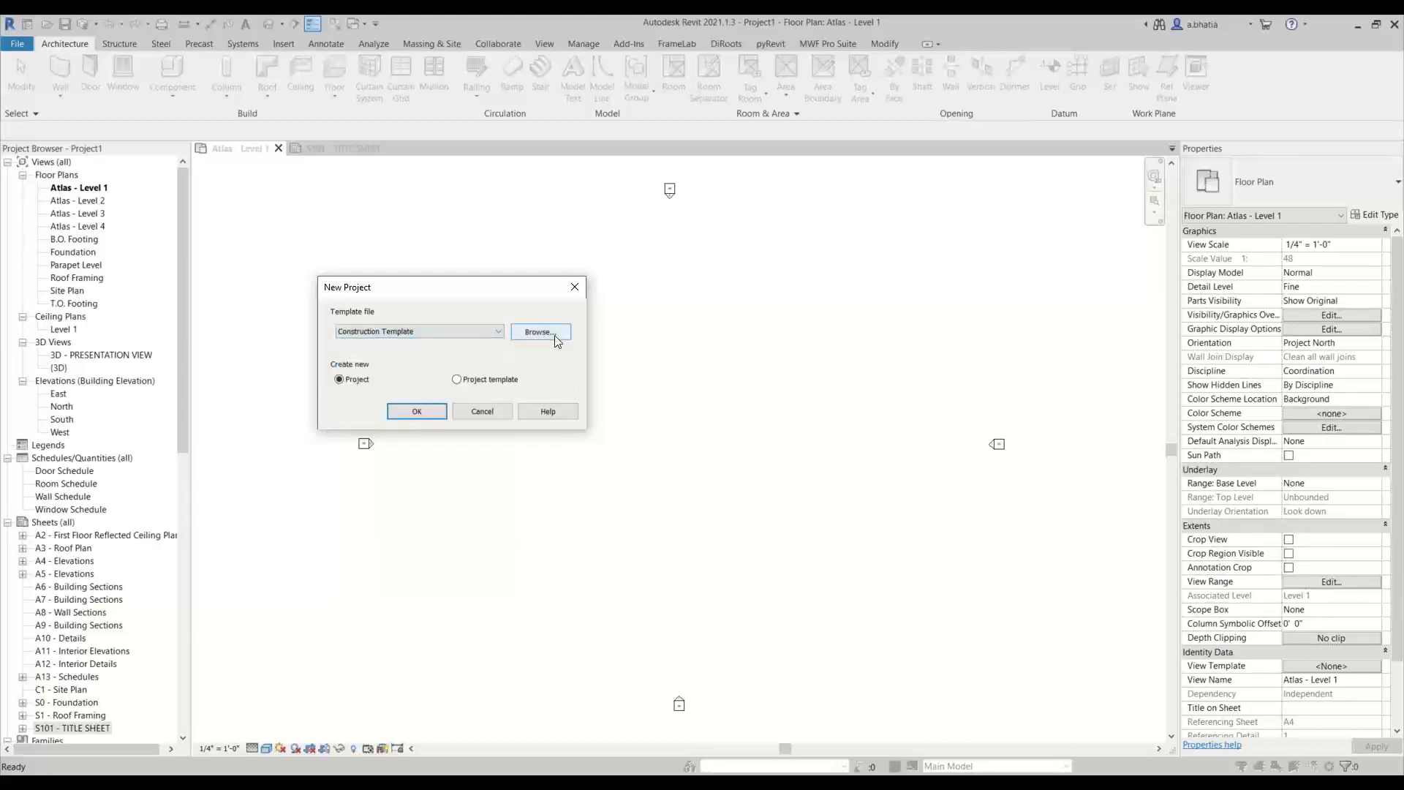
click(542, 332)
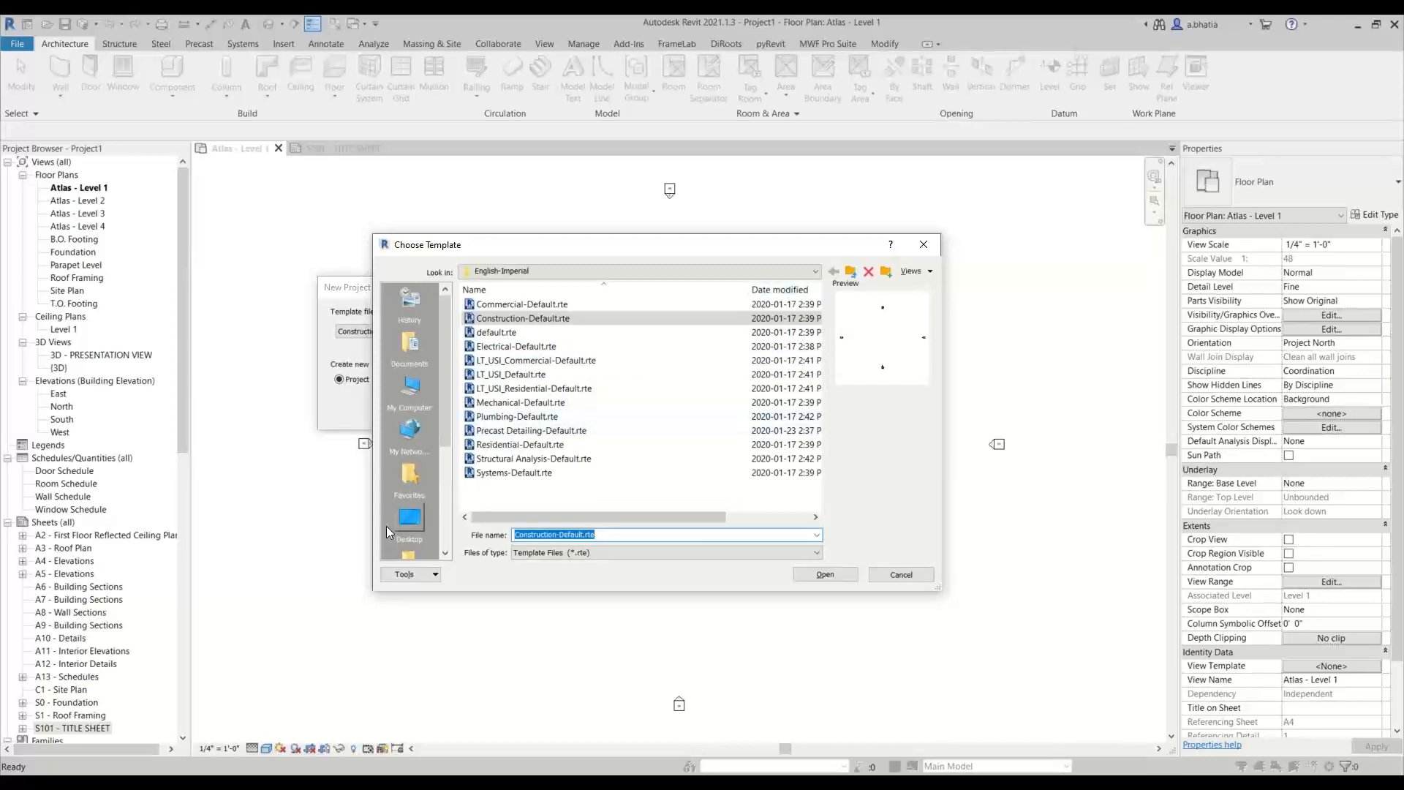
scroll(406, 521, down, 3)
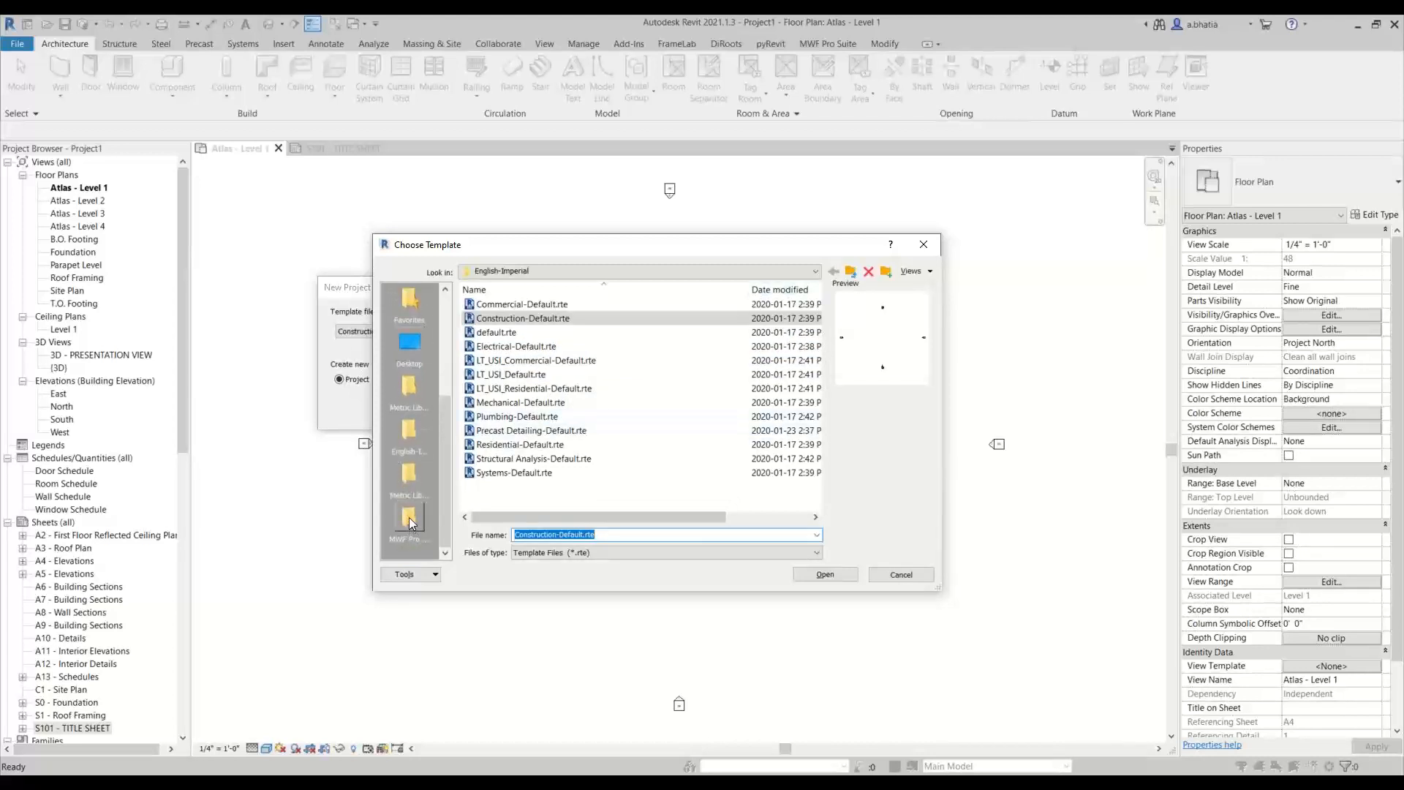
scroll(412, 523, up, 3)
click(410, 519)
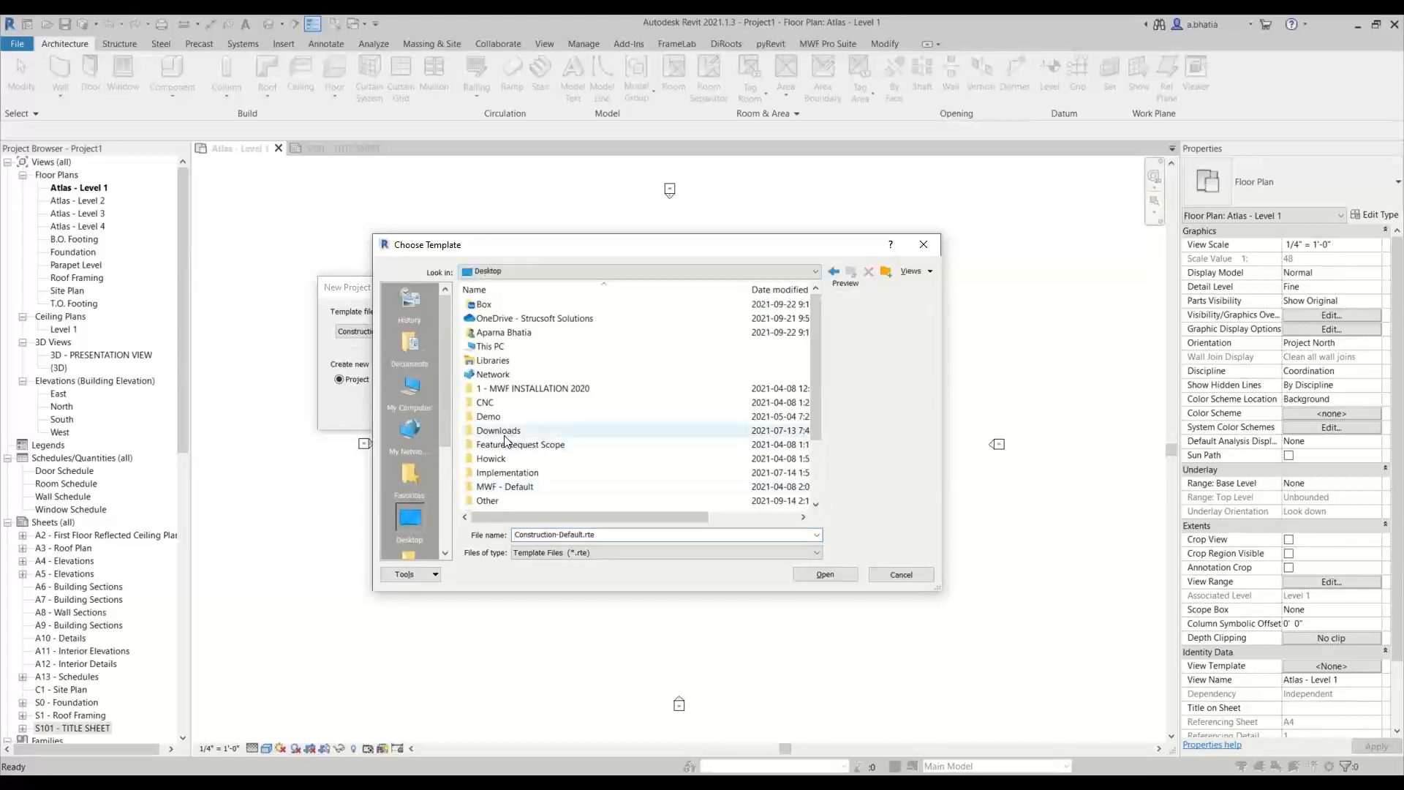
scroll(505, 479, down, 2)
click(498, 487)
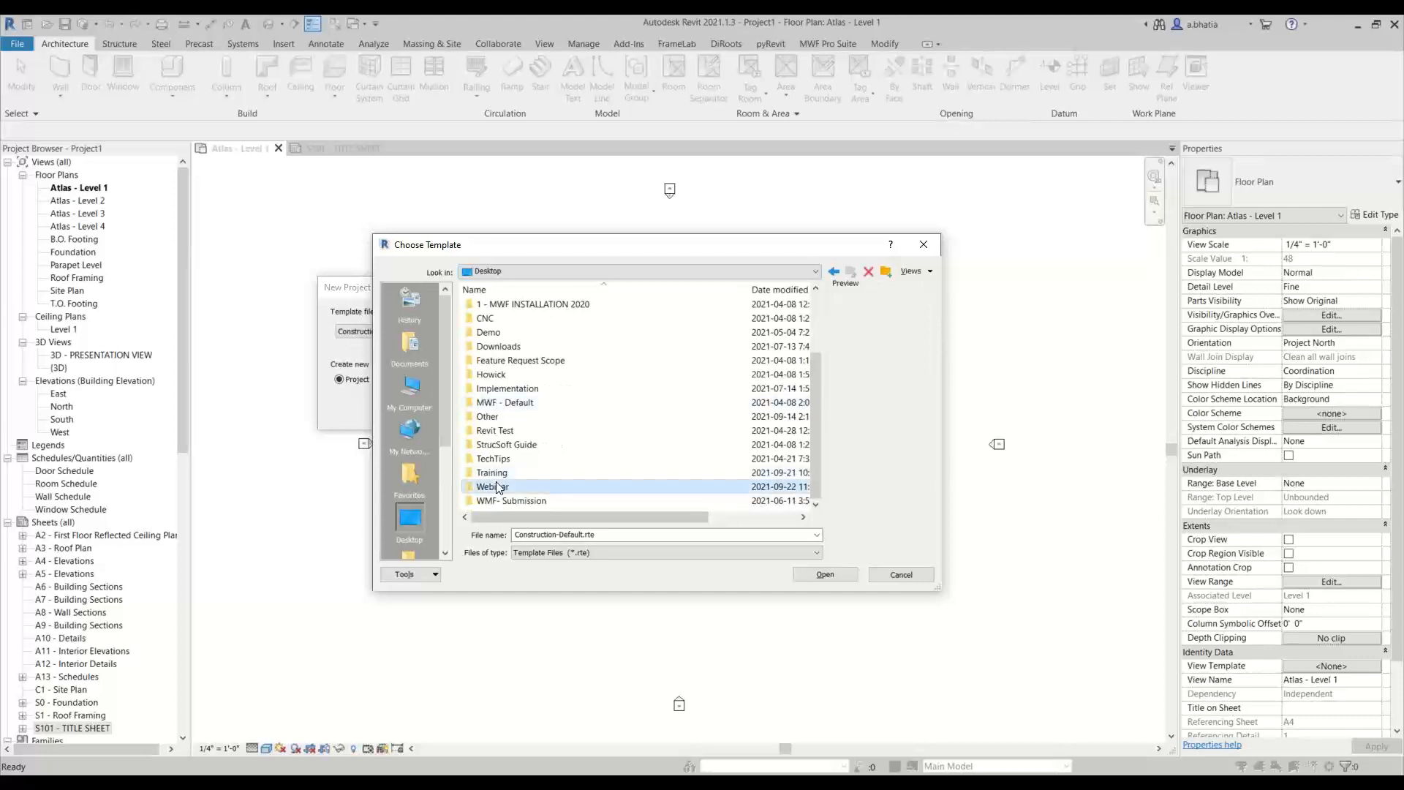
double_click(498, 486)
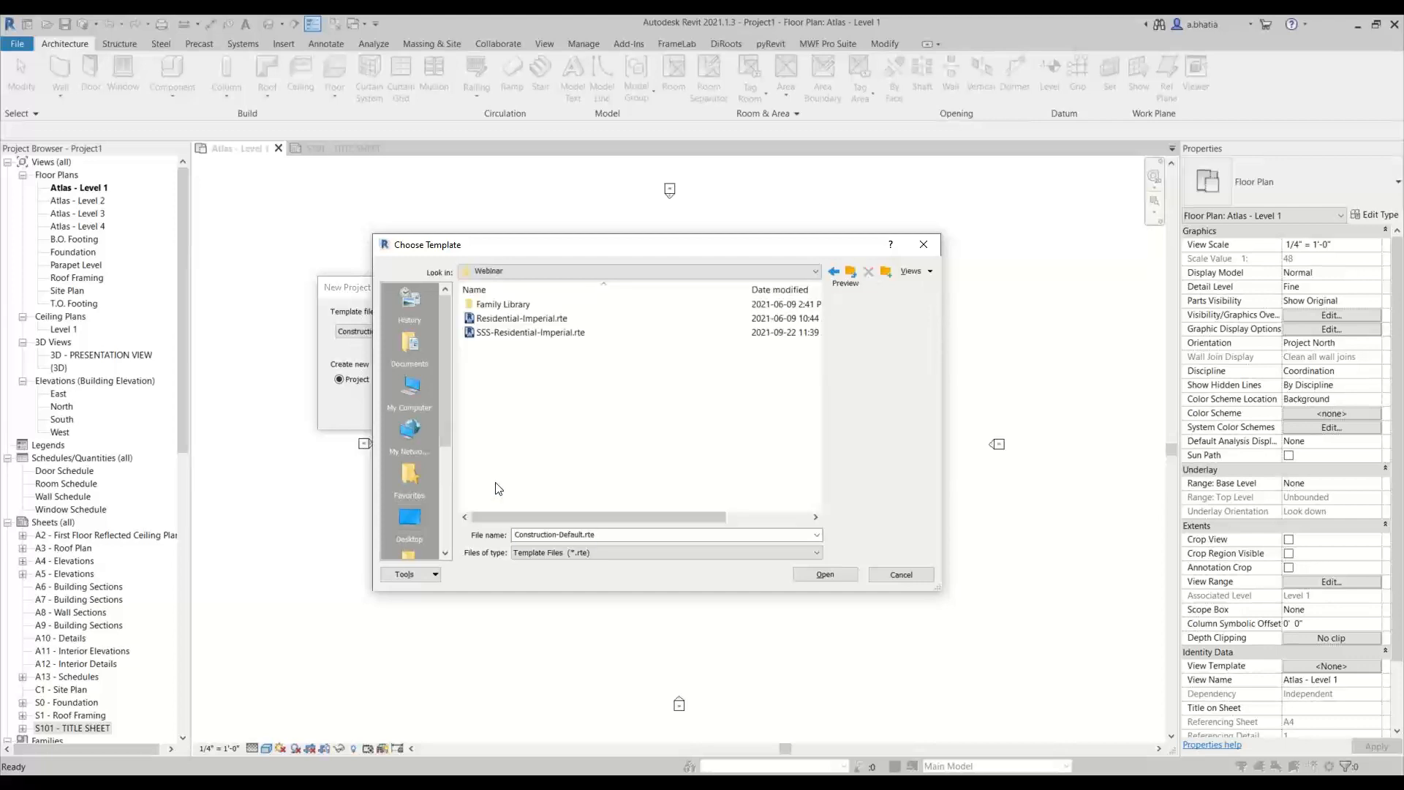
click(493, 331)
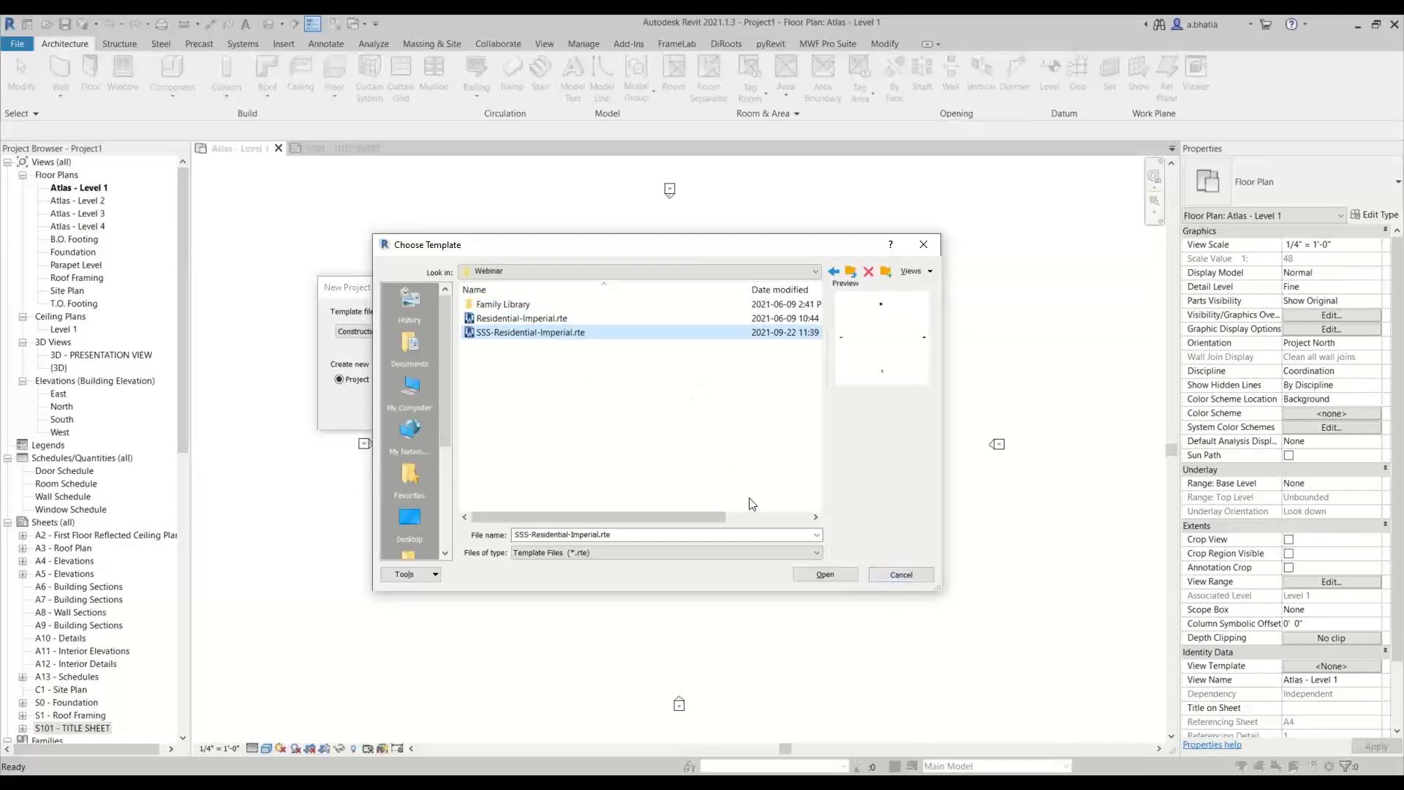
click(901, 574)
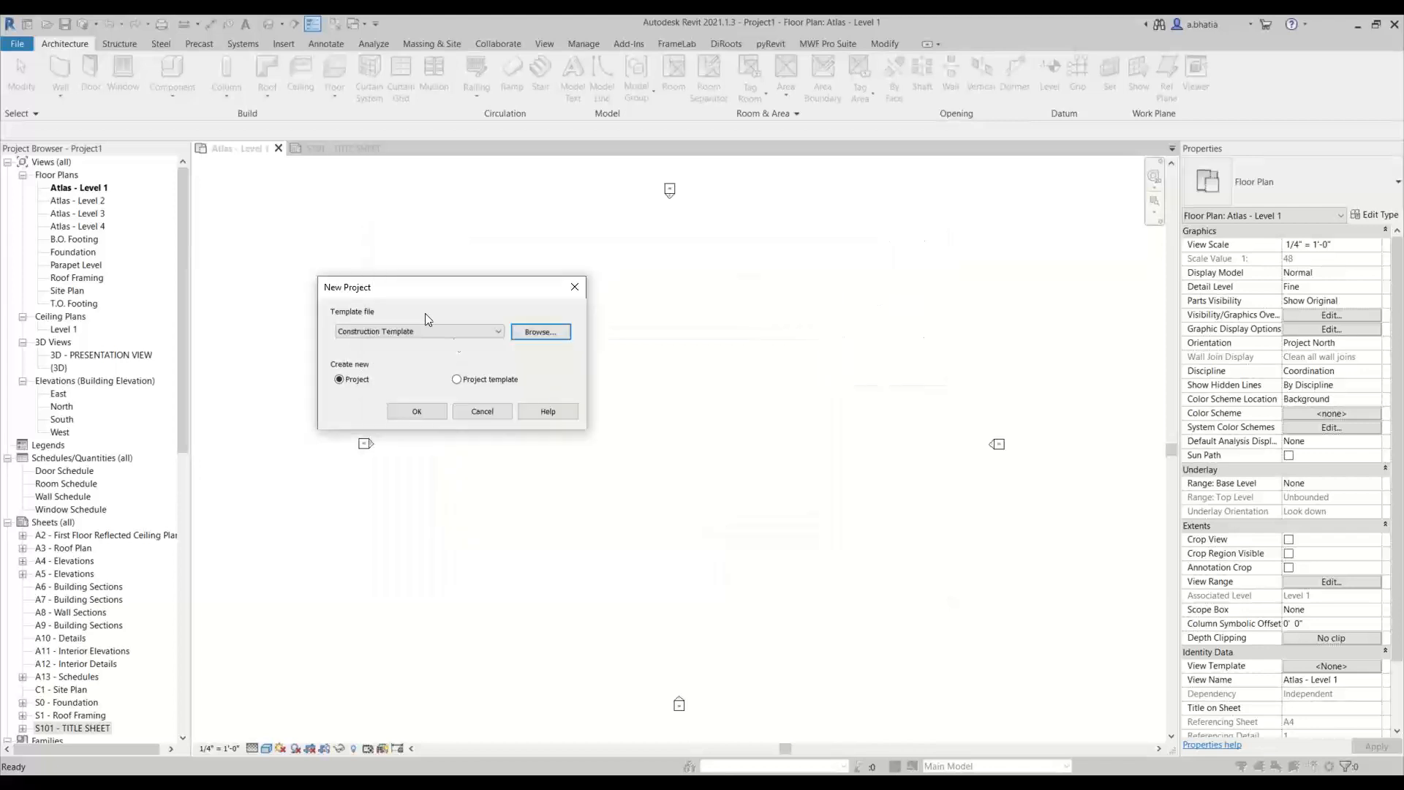
click(379, 336)
click(378, 336)
click(468, 418)
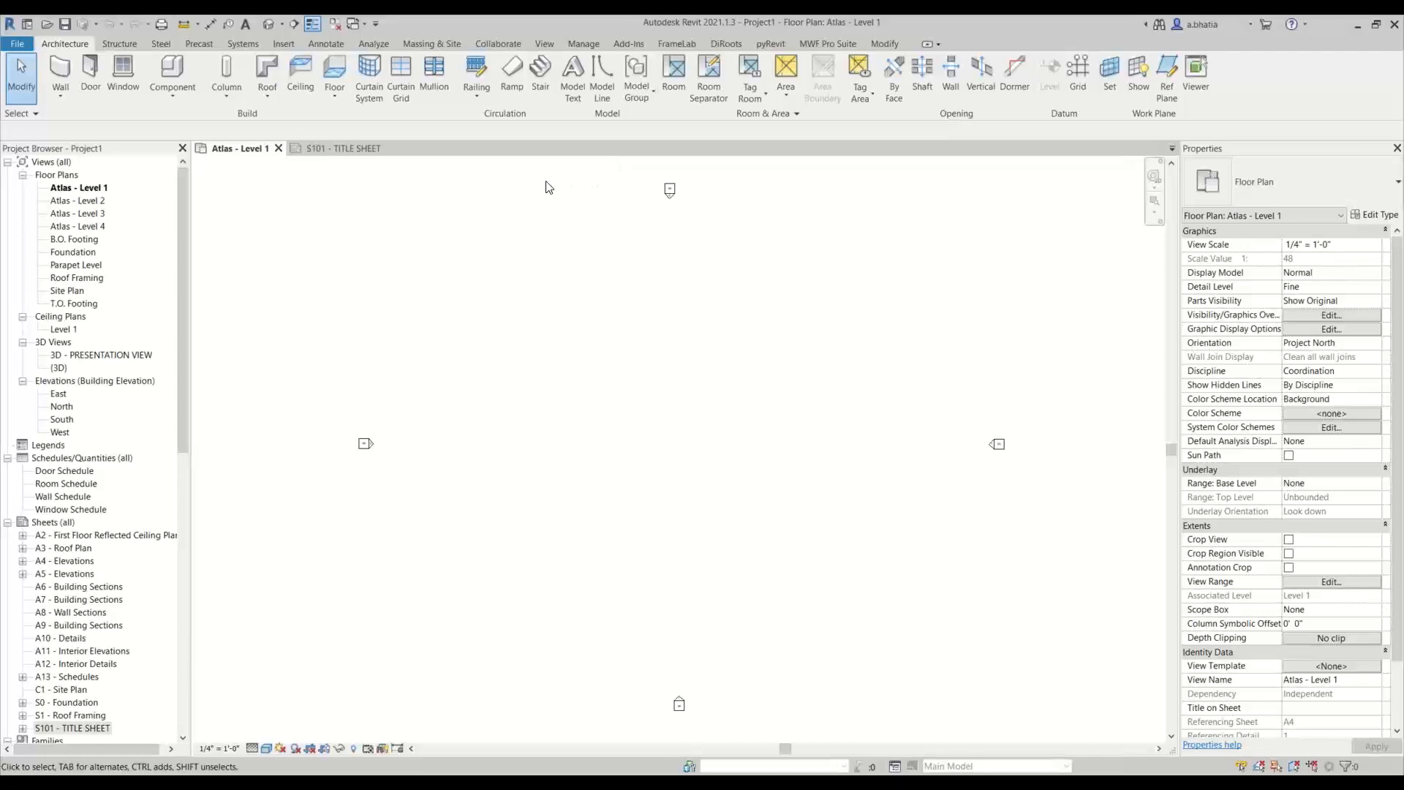
Step: Limit the displayed MWF Pro Suite tools to the wall toolset
click(815, 45)
mouse_move(58, 83)
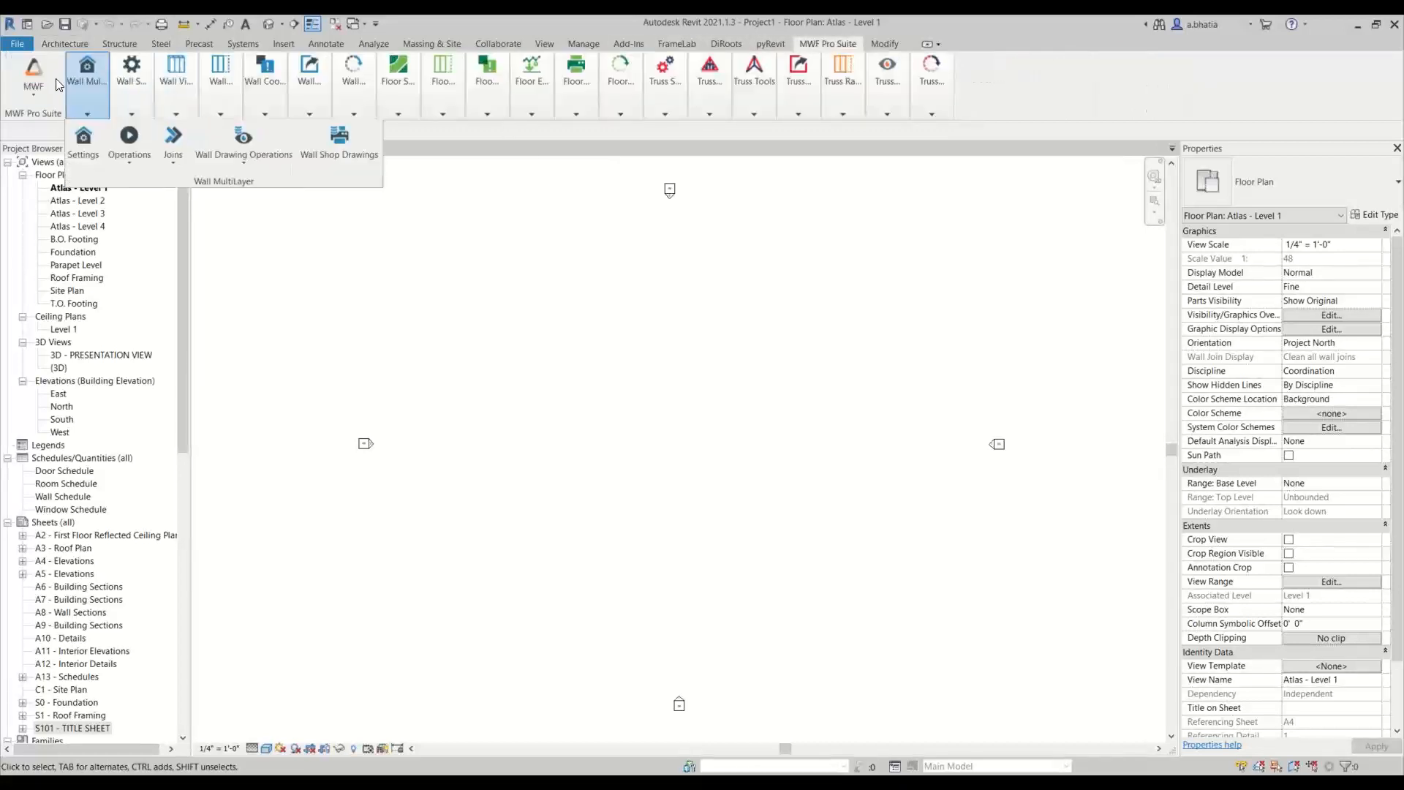
right_click(34, 107)
click(41, 138)
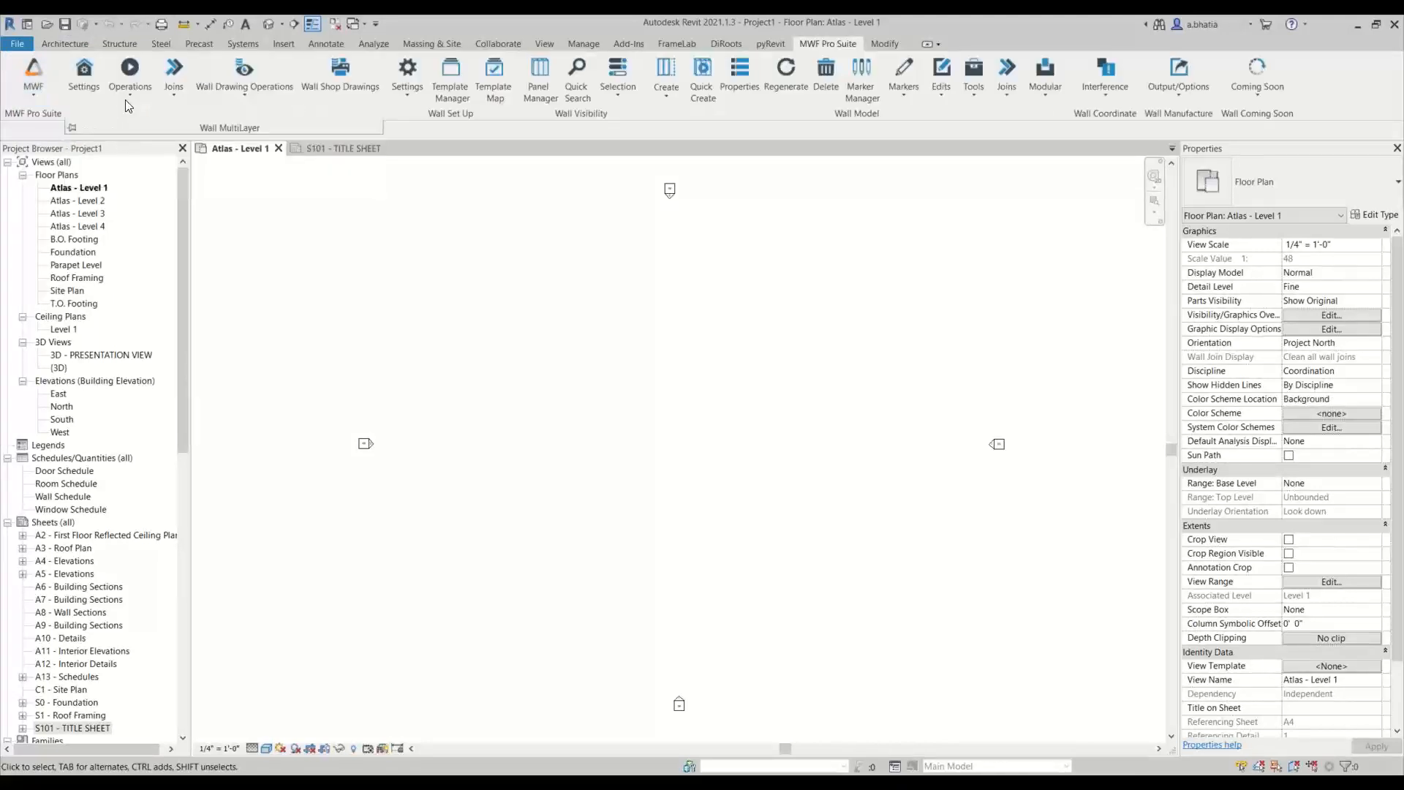
Step: Review the framing templates mapped to the 5", 4" and 8" Wood Stud Wall types in the multilayer wall type map
click(75, 74)
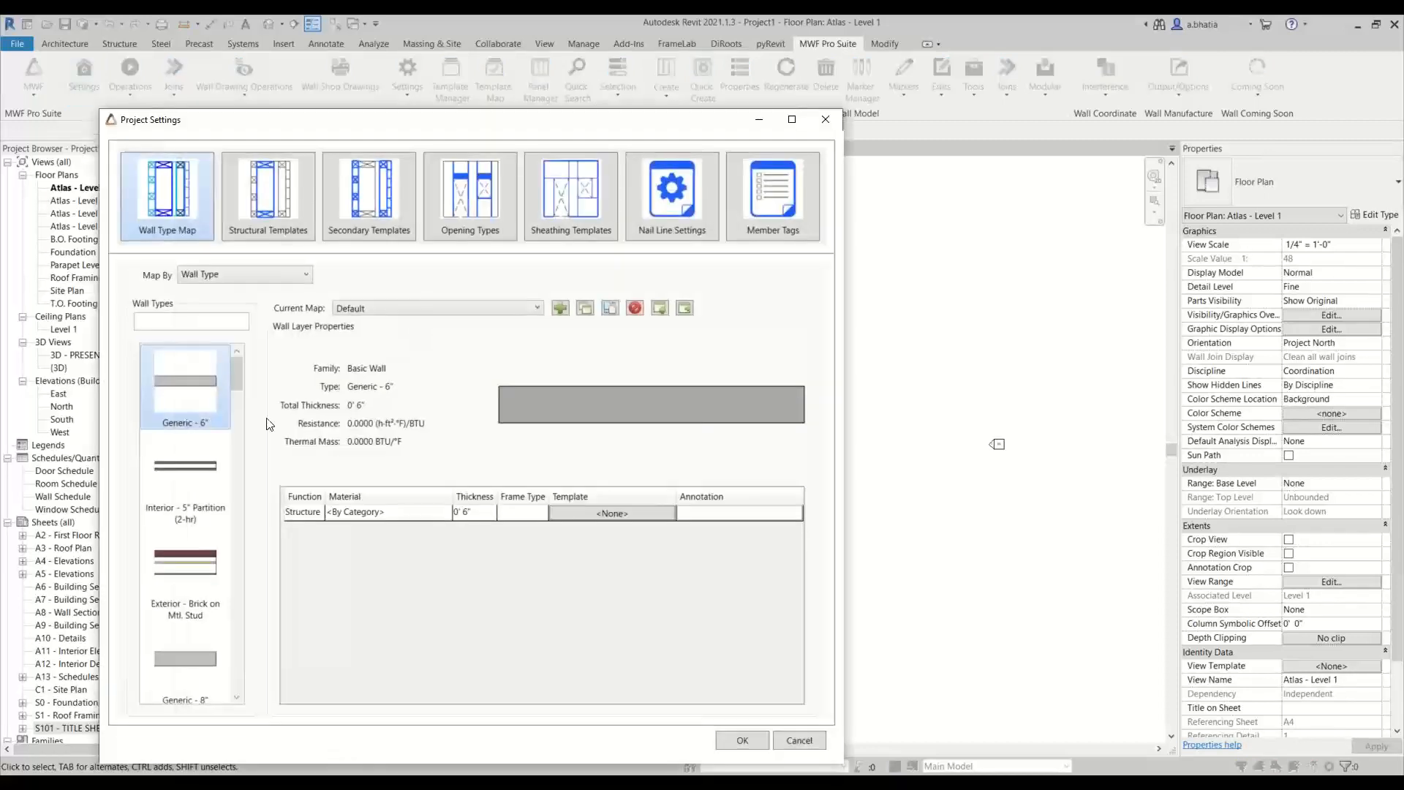
scroll(194, 424, down, 10)
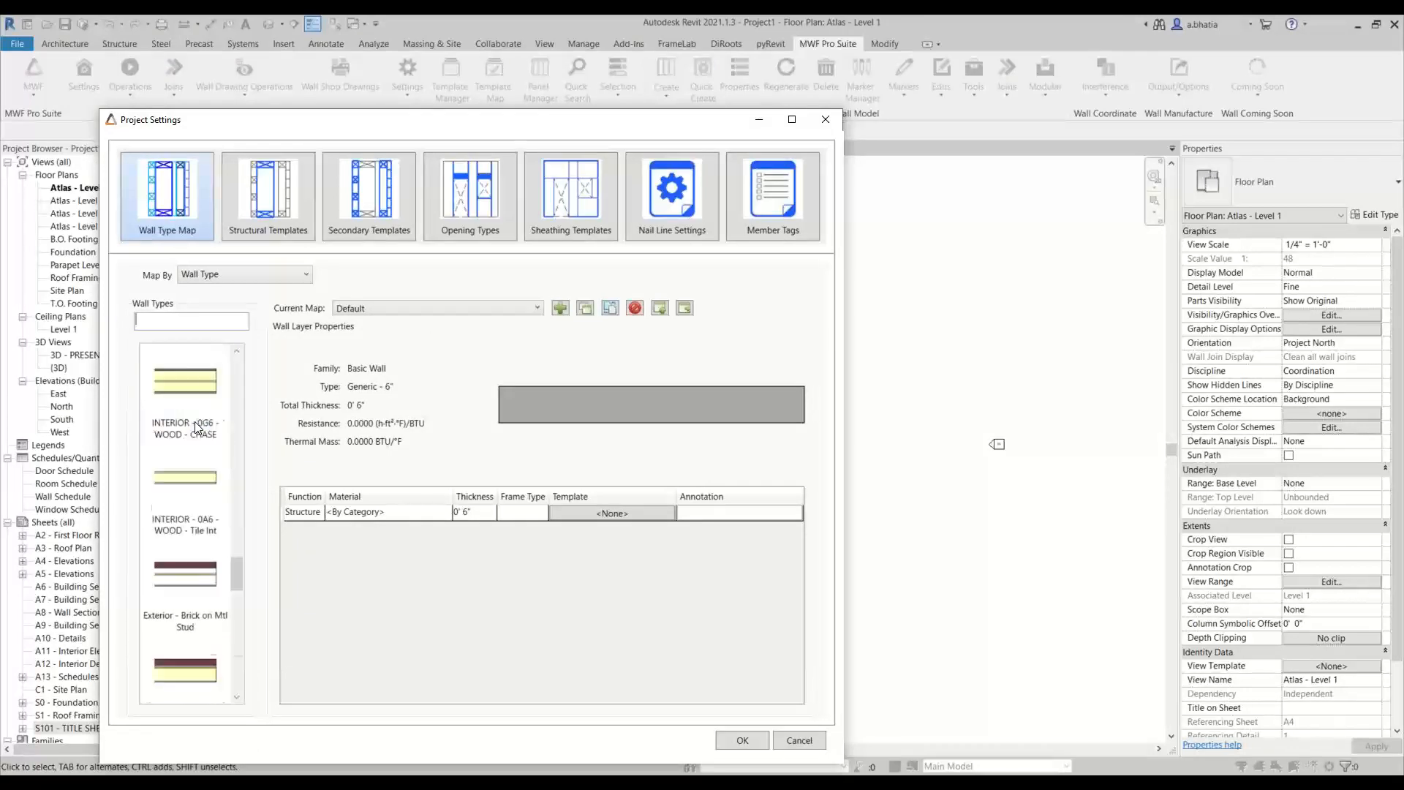
click(186, 477)
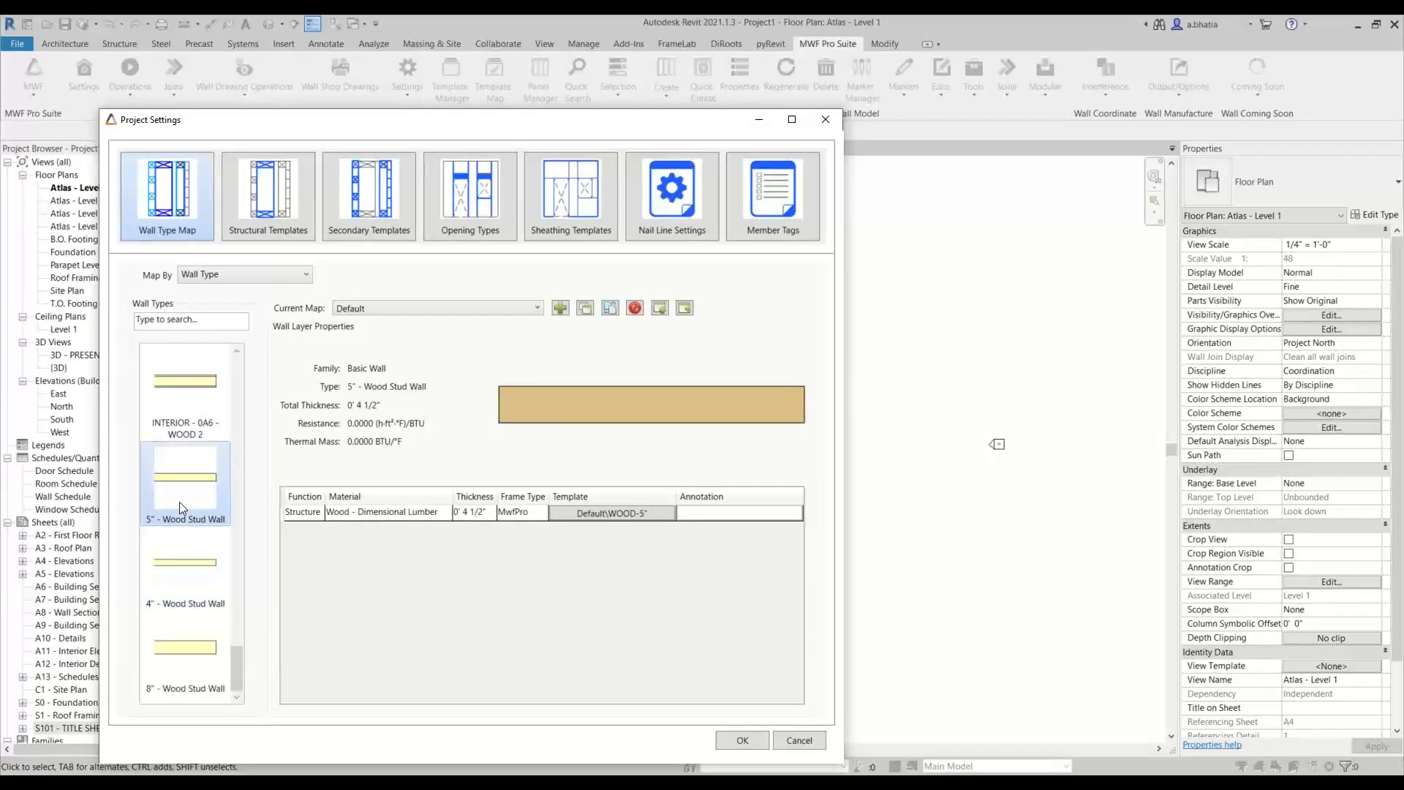
click(183, 572)
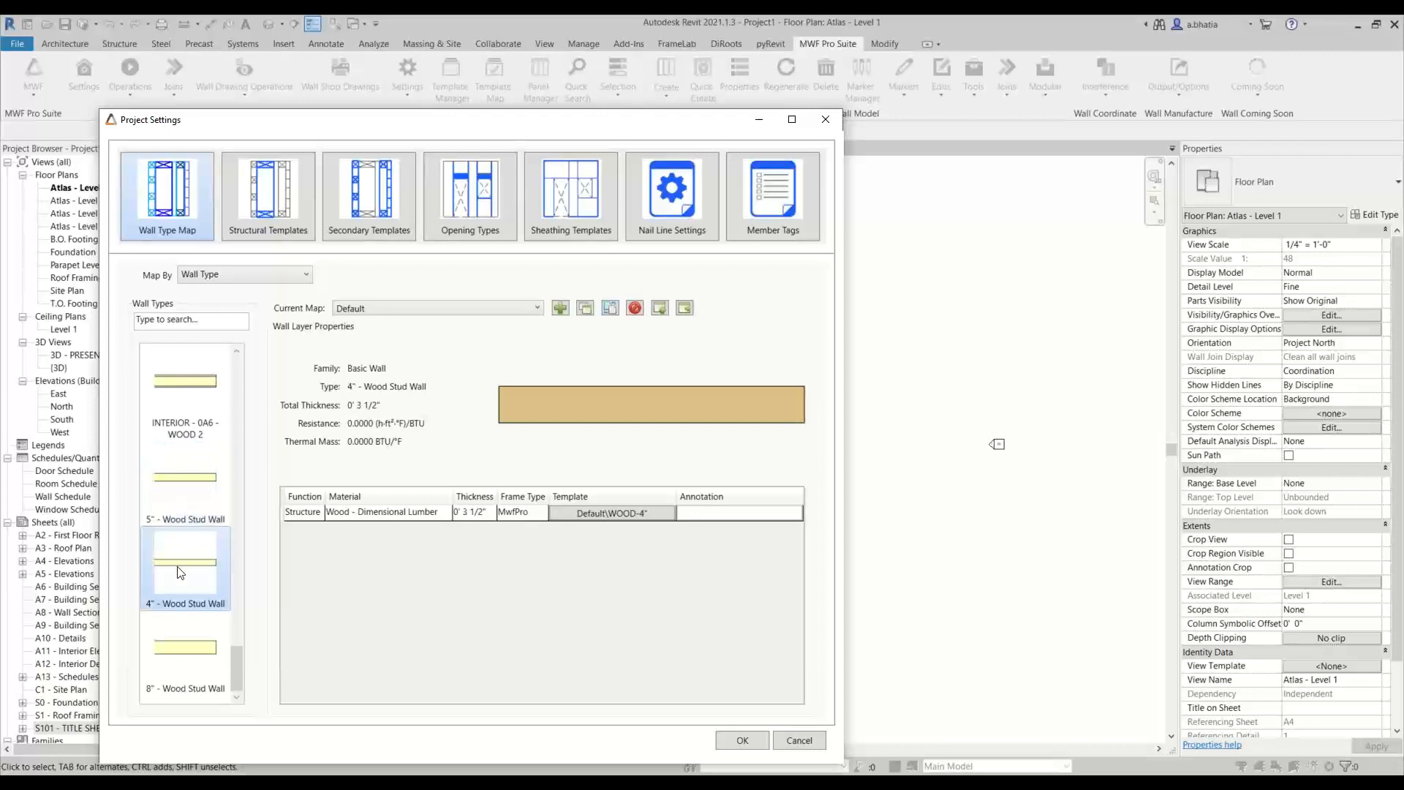
click(189, 657)
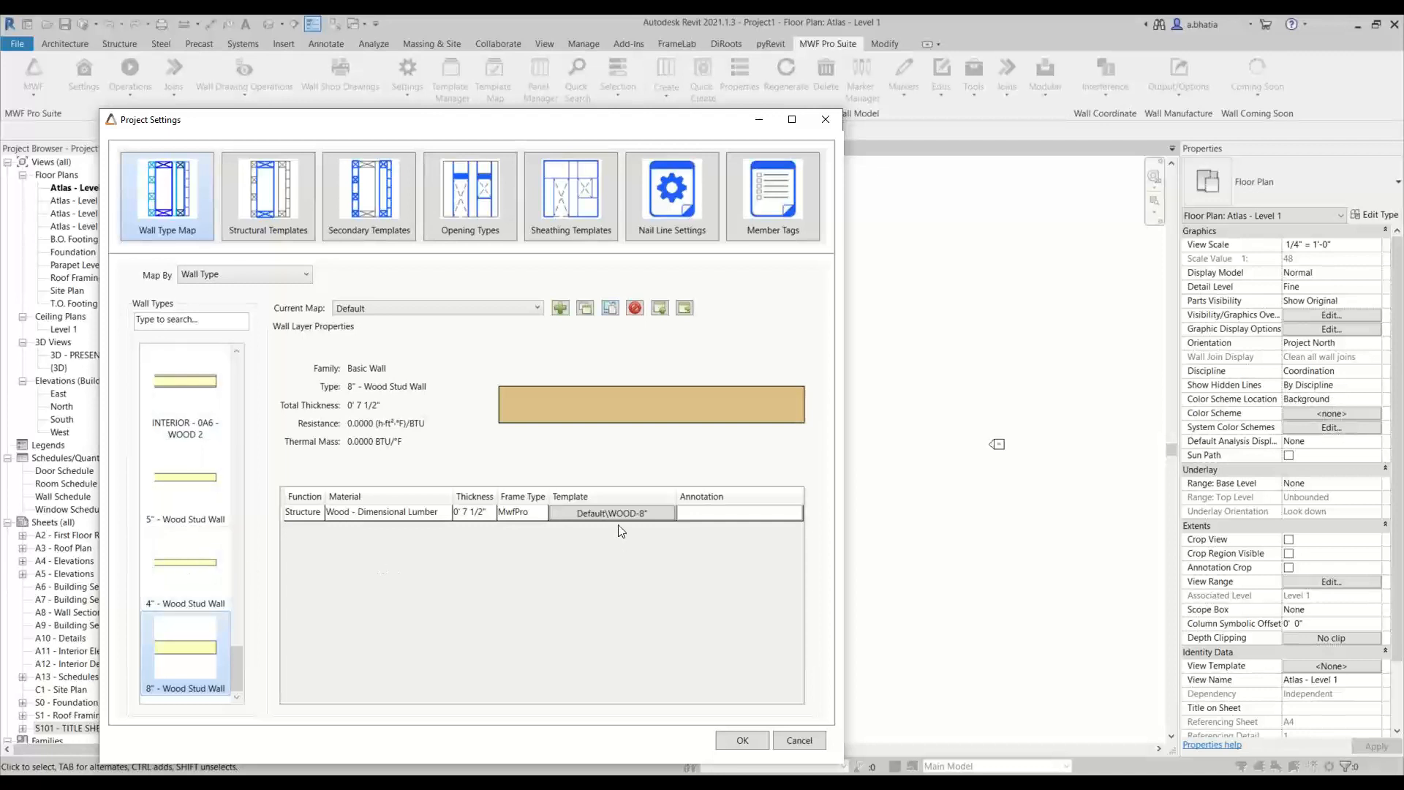
click(634, 514)
click(742, 741)
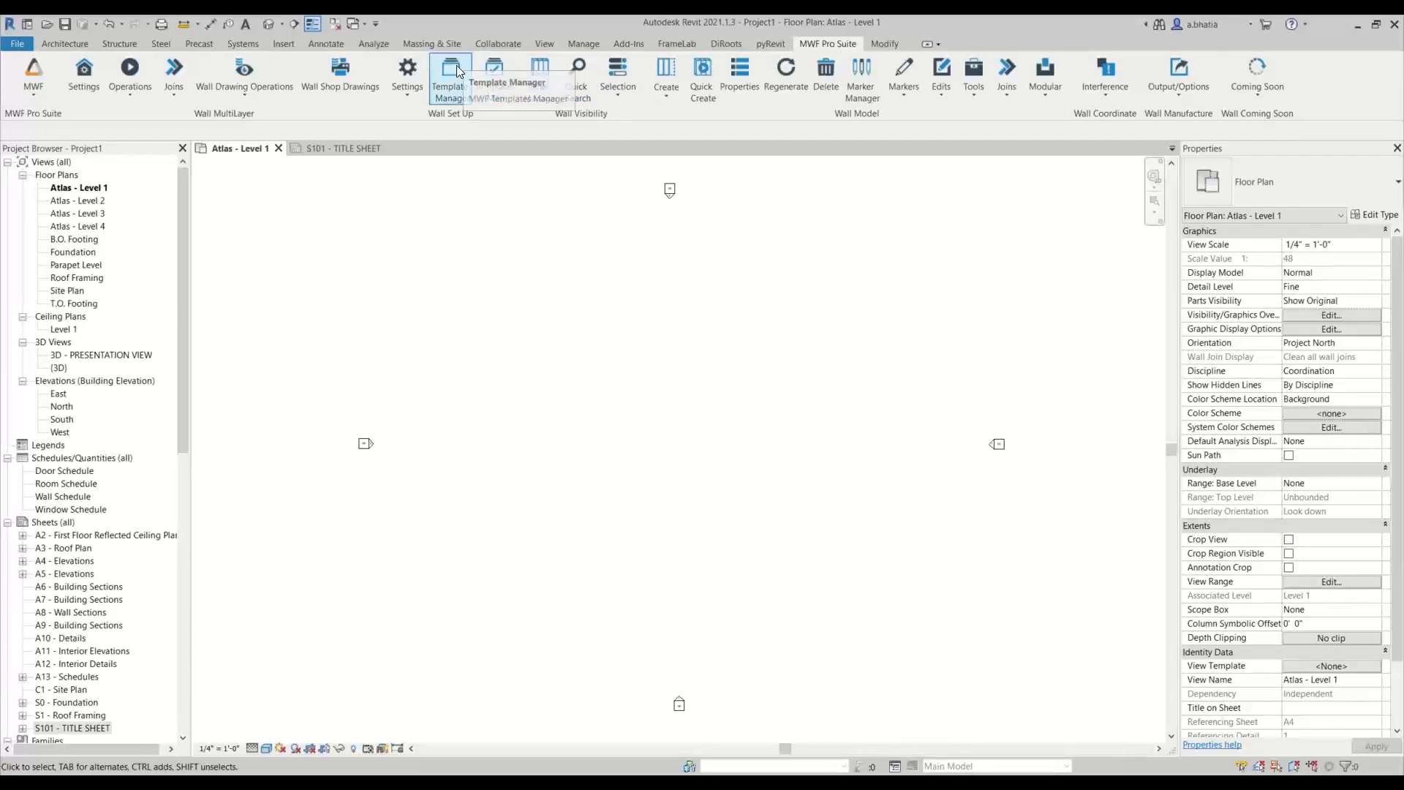
Step: Link Residential-Atlas Apartments.rvt from the Webinar folder with Auto - Internal Origin to Internal Origin positioning
click(287, 44)
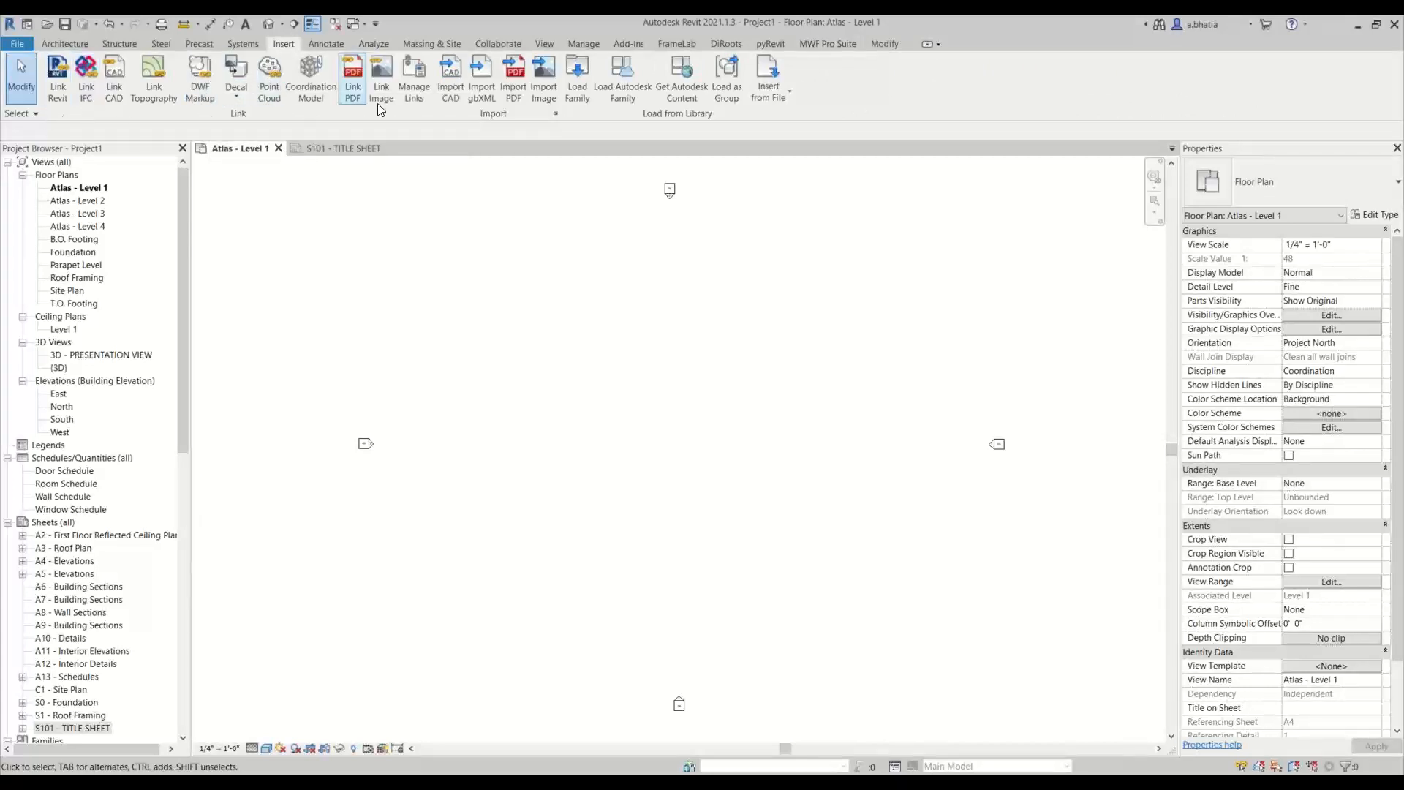
click(58, 79)
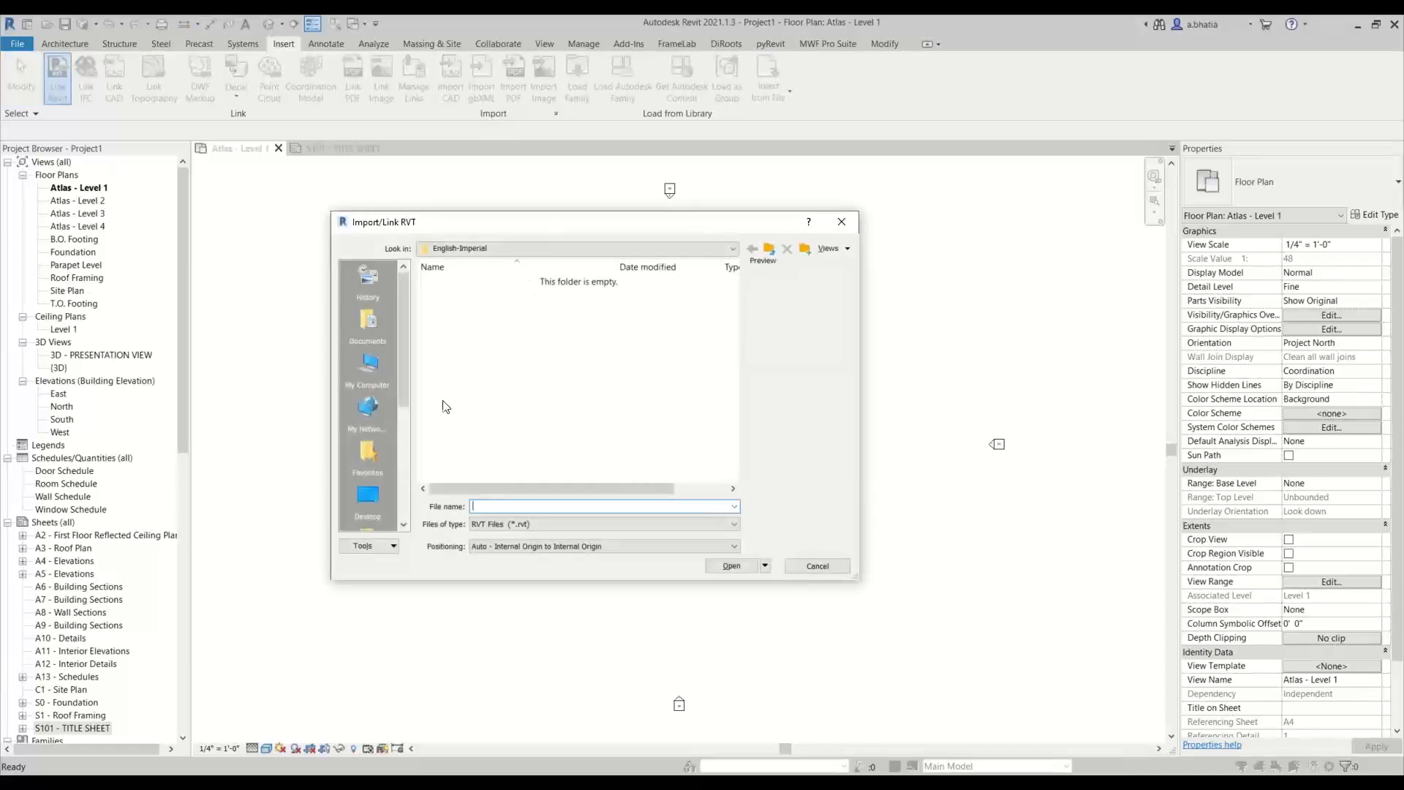
click(368, 498)
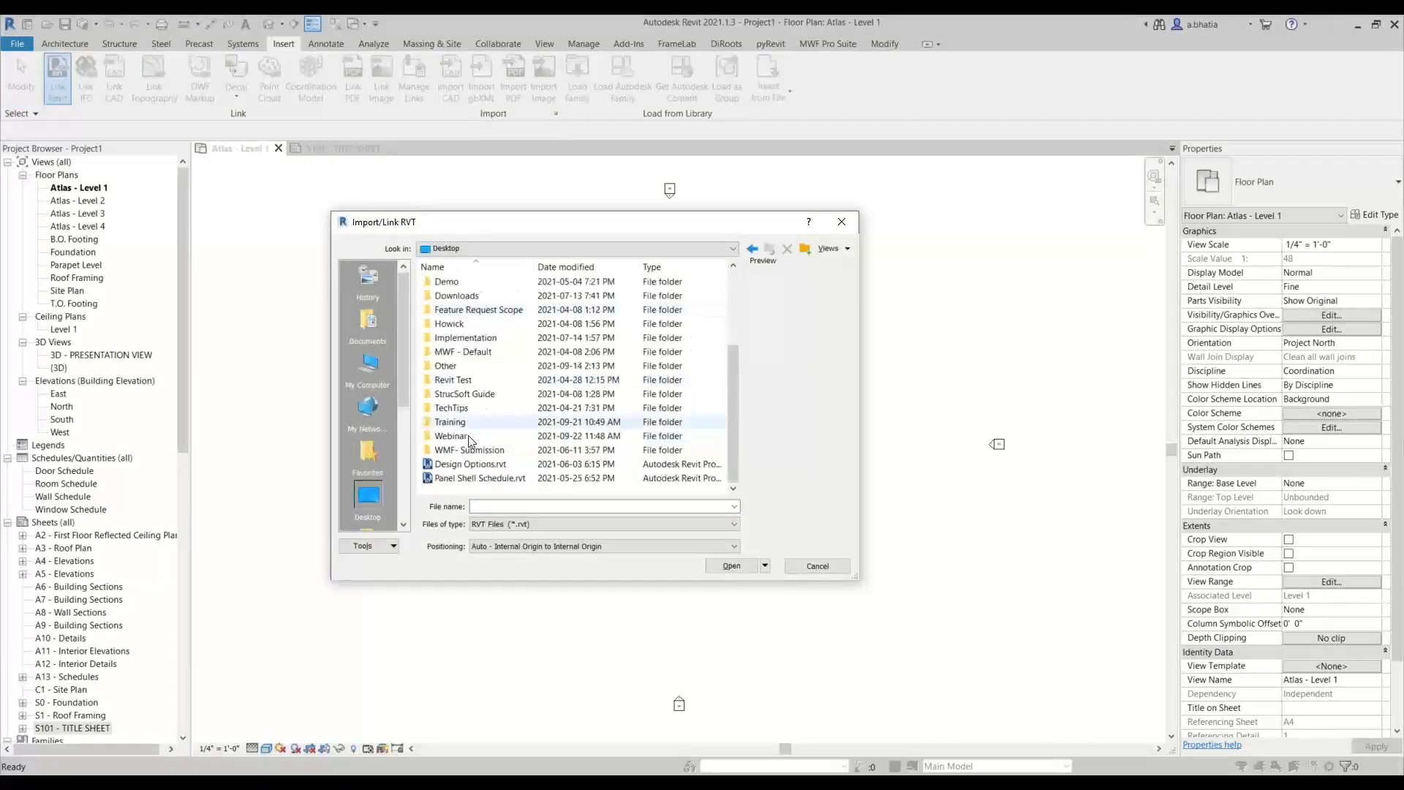
double_click(469, 437)
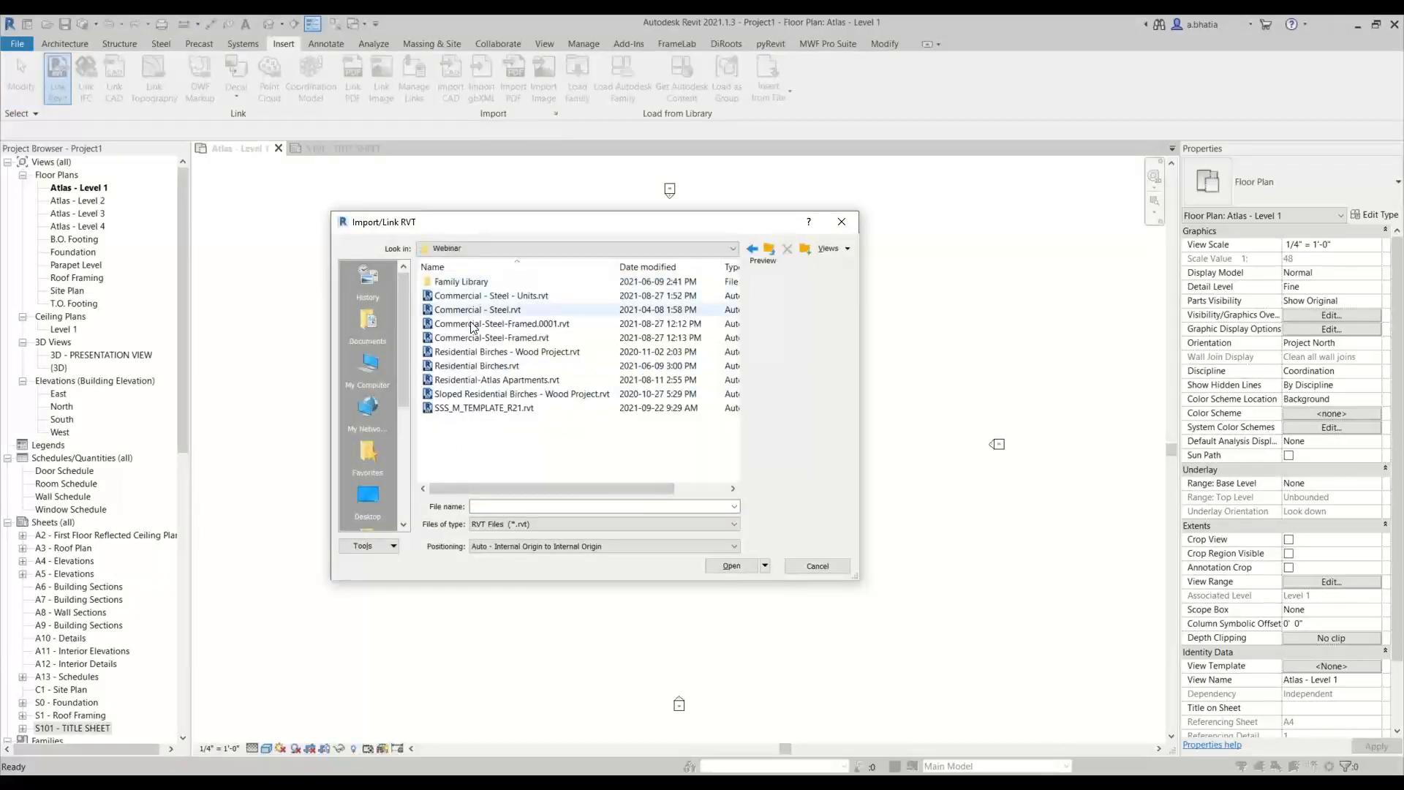
click(470, 380)
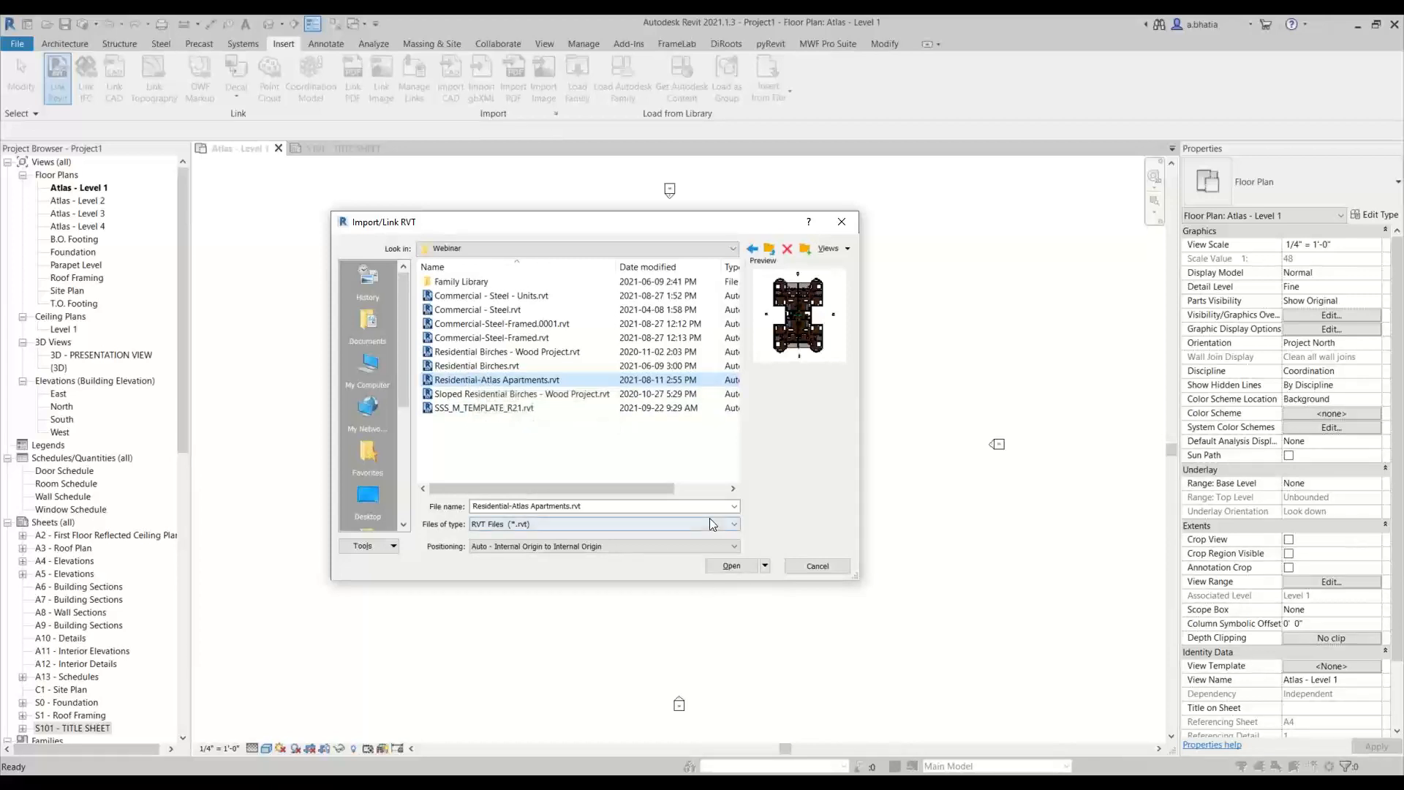
click(732, 566)
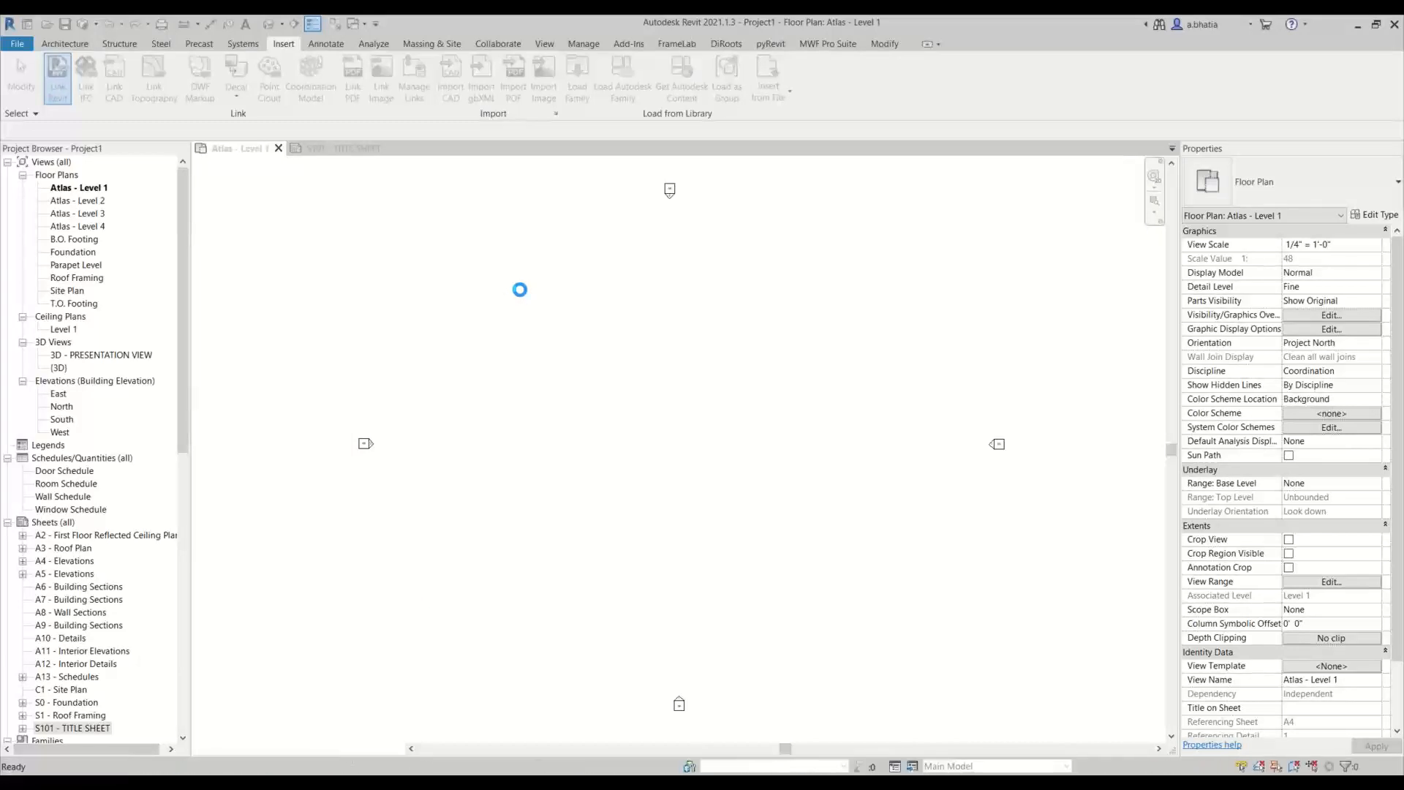
Step: Examine the linked apartment model's walls and room layout in the Level 1 floor plan
scroll(512, 336, down, 3)
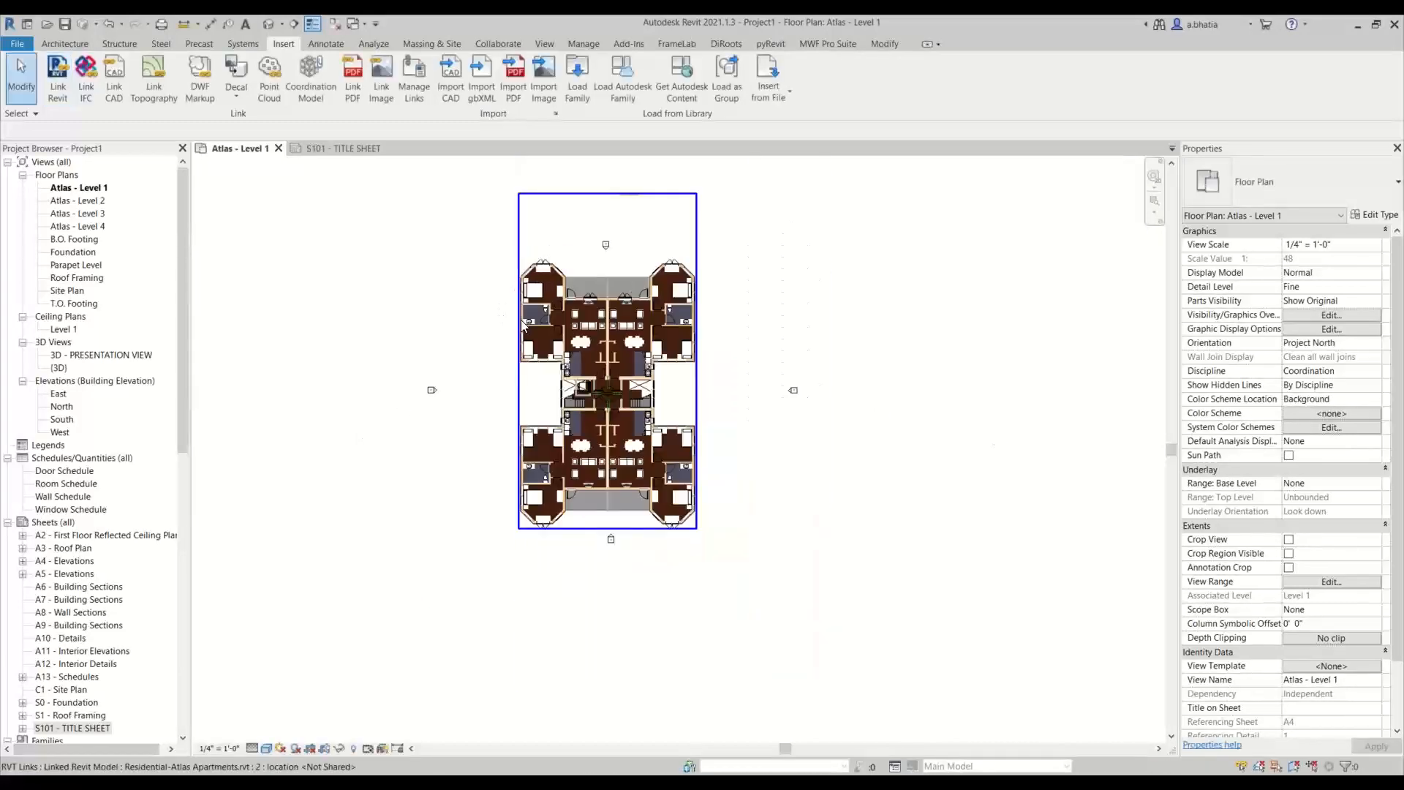
scroll(610, 358, up, 3)
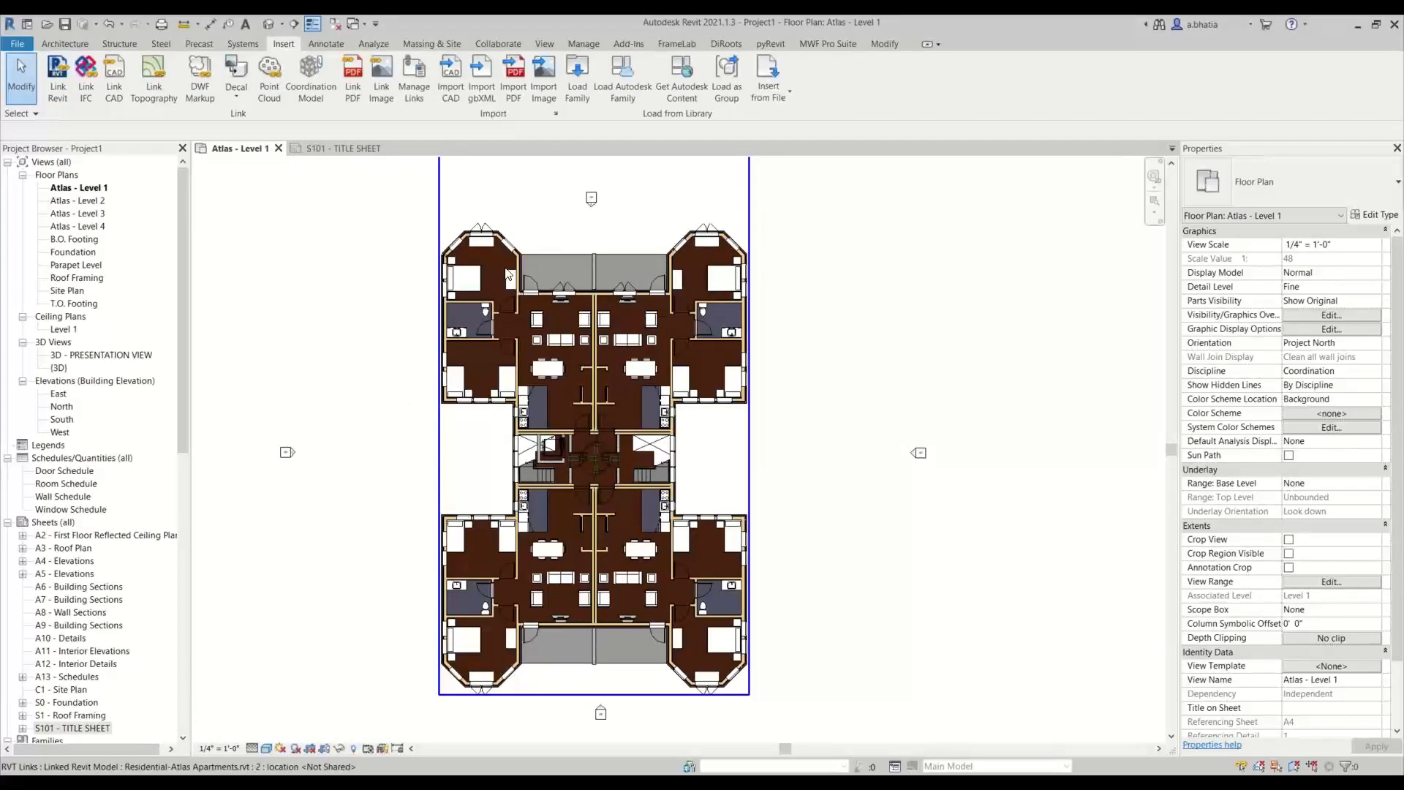
scroll(482, 187, up, 3)
scroll(450, 270, up, 2)
scroll(422, 298, up, 2)
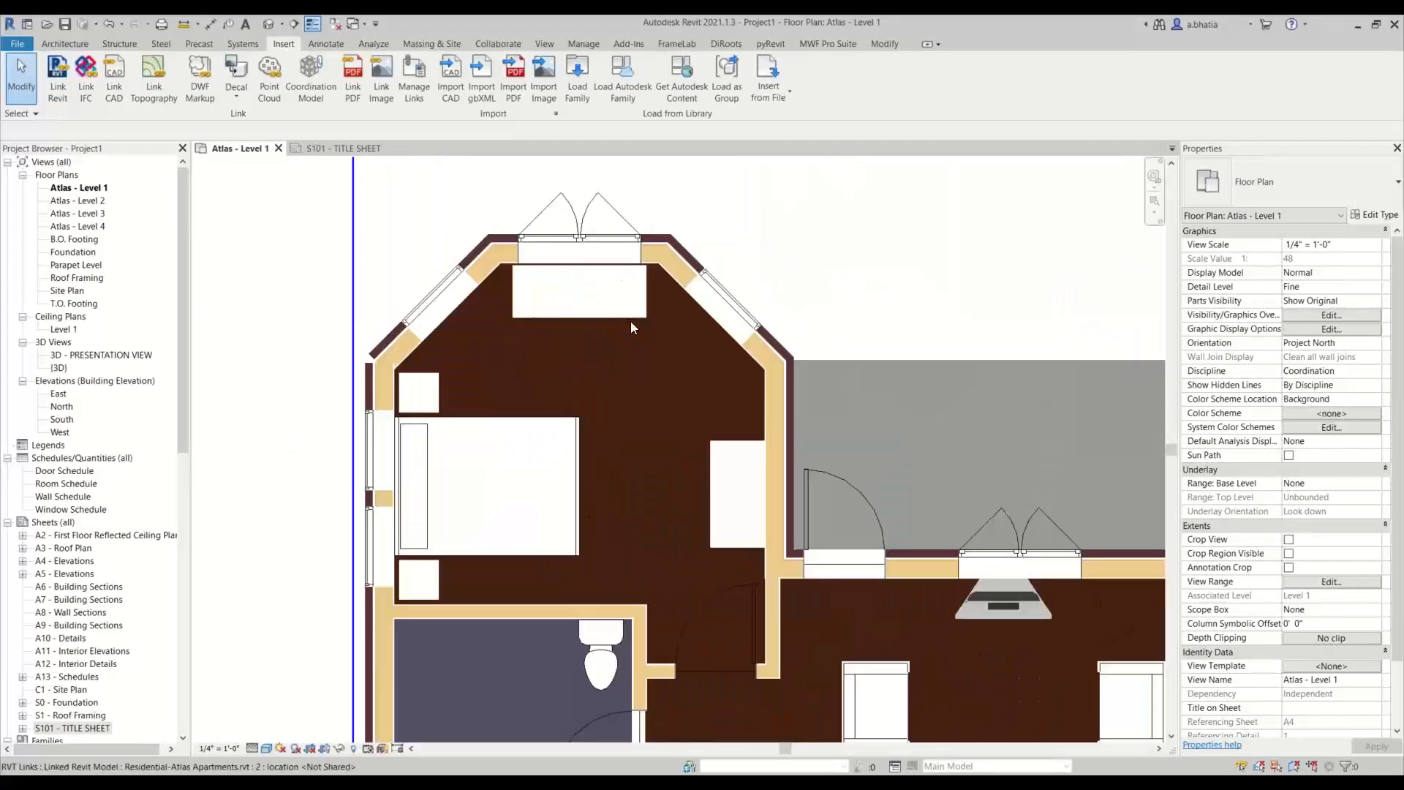
middle_drag(709, 412, 606, 356)
scroll(647, 420, down, 5)
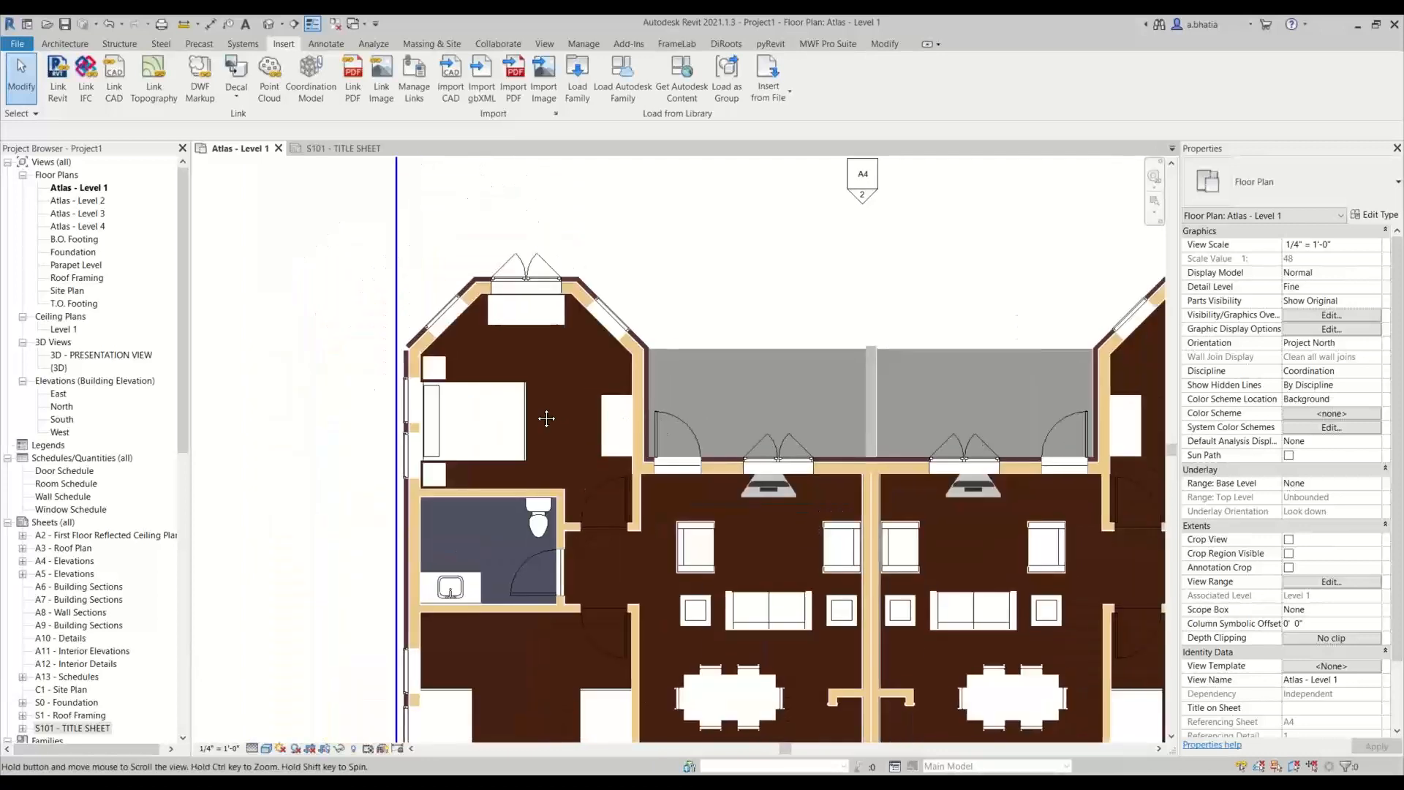
middle_drag(505, 346, 570, 324)
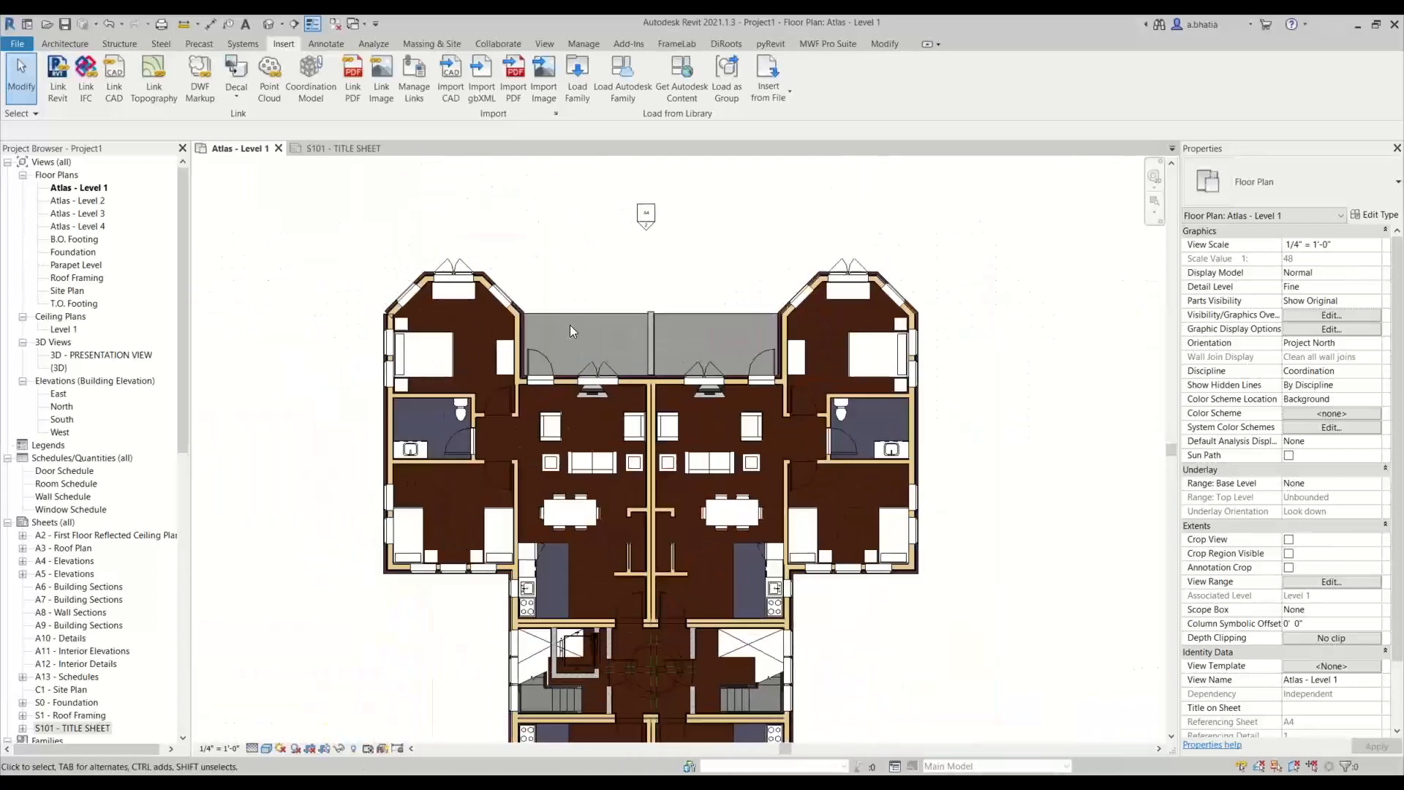
scroll(570, 325, down, 1)
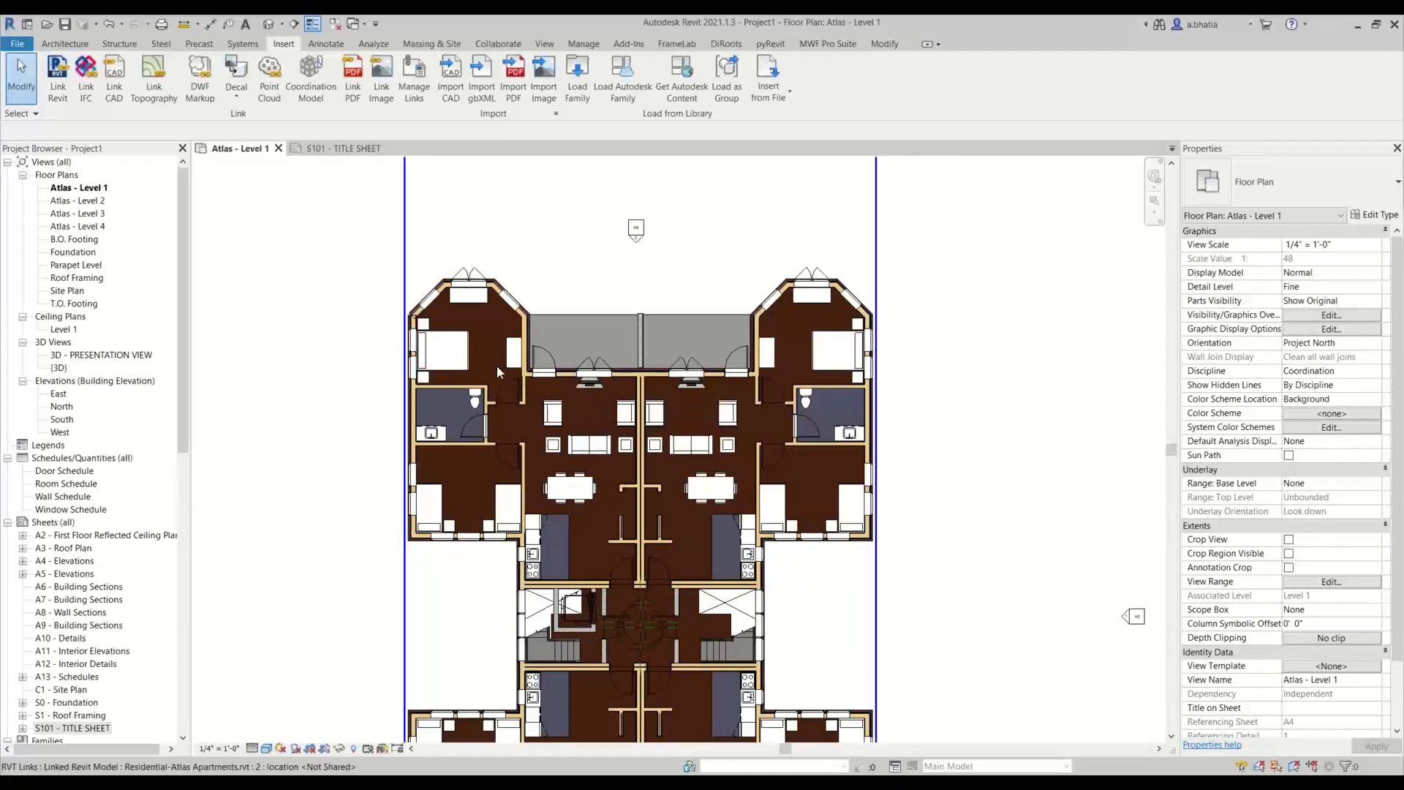
Step: Undo the linking of the Residential-Atlas Apartments model
key(ctrl+z)
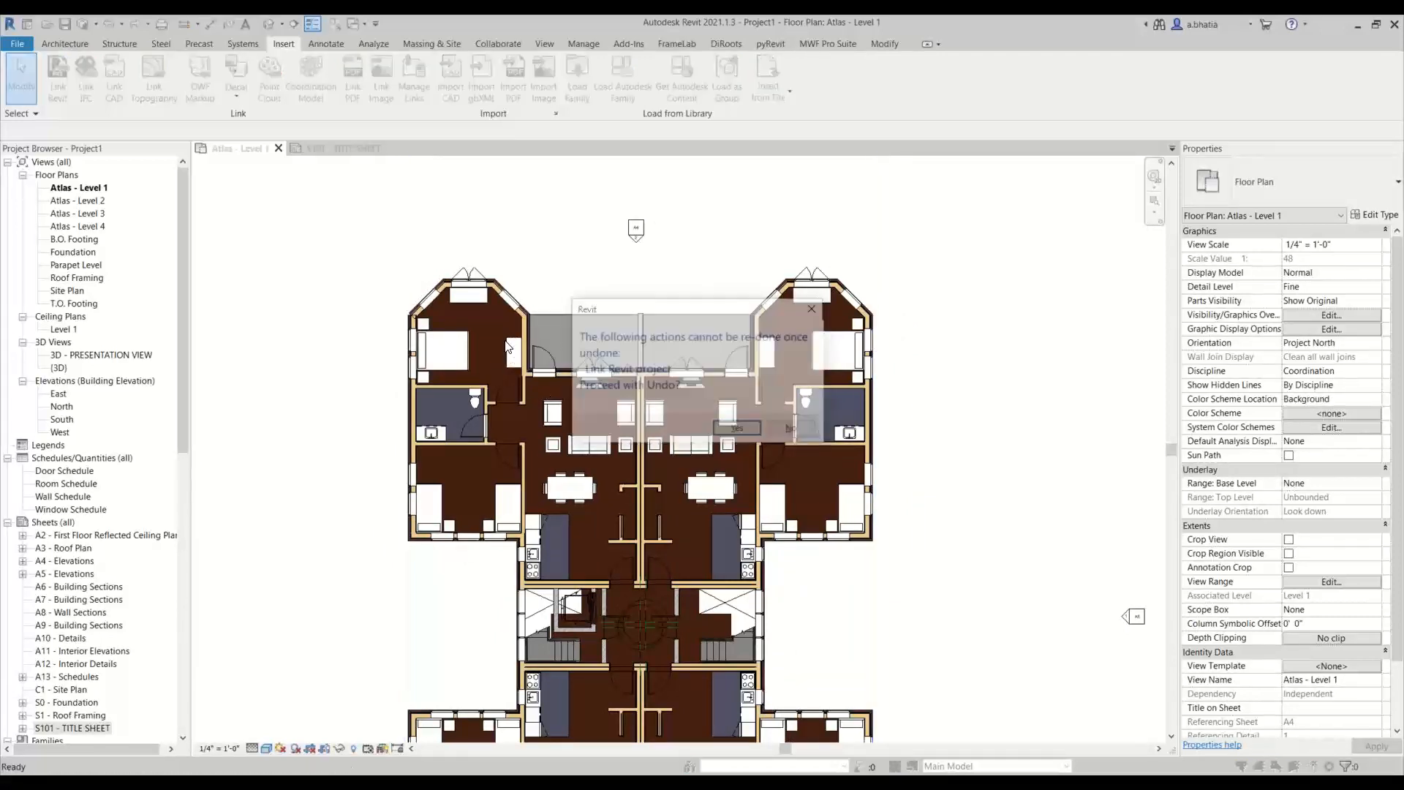
click(737, 429)
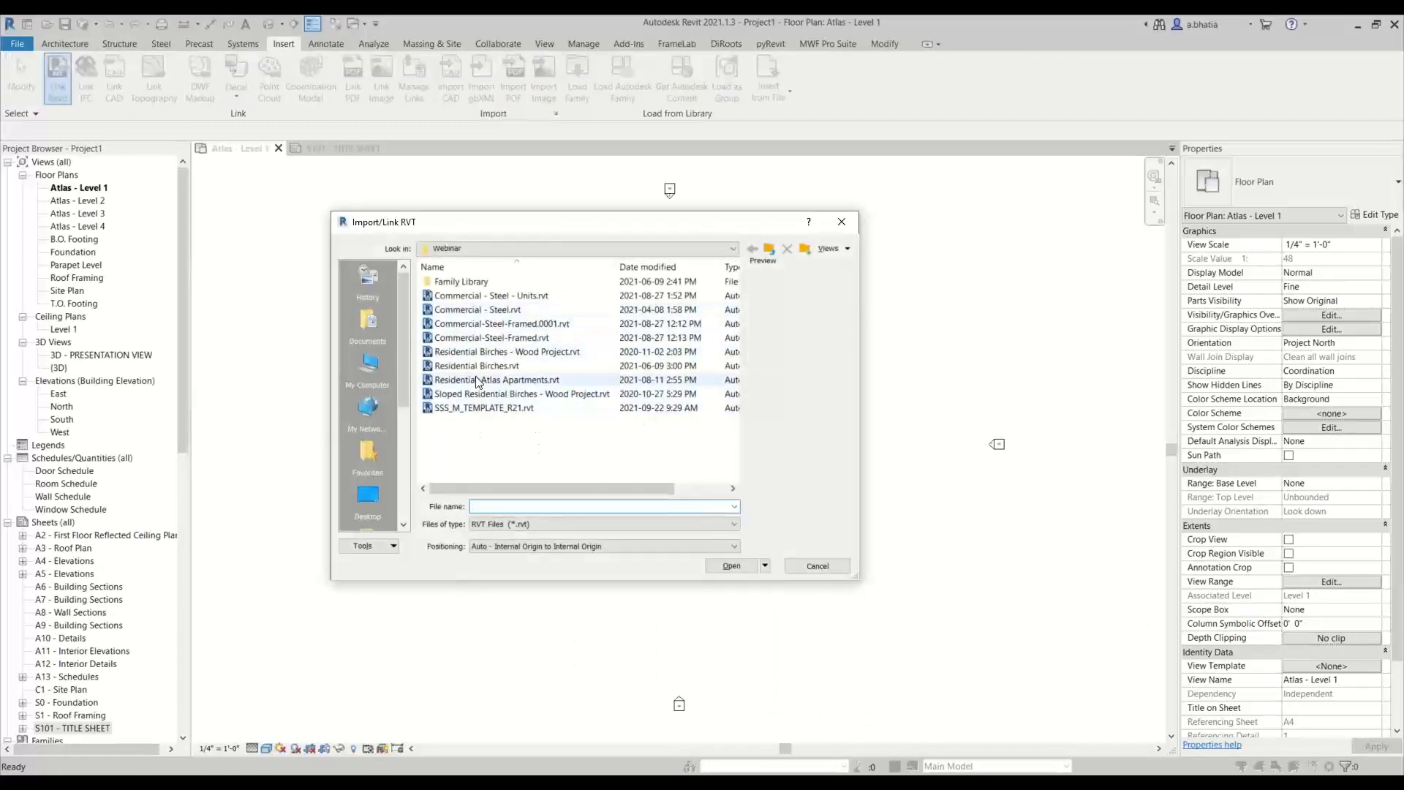
Step: Link Residential-Atlas Apartments.rvt from the Webinar folder with Auto - Internal Origin to Internal Origin positioning
click(476, 379)
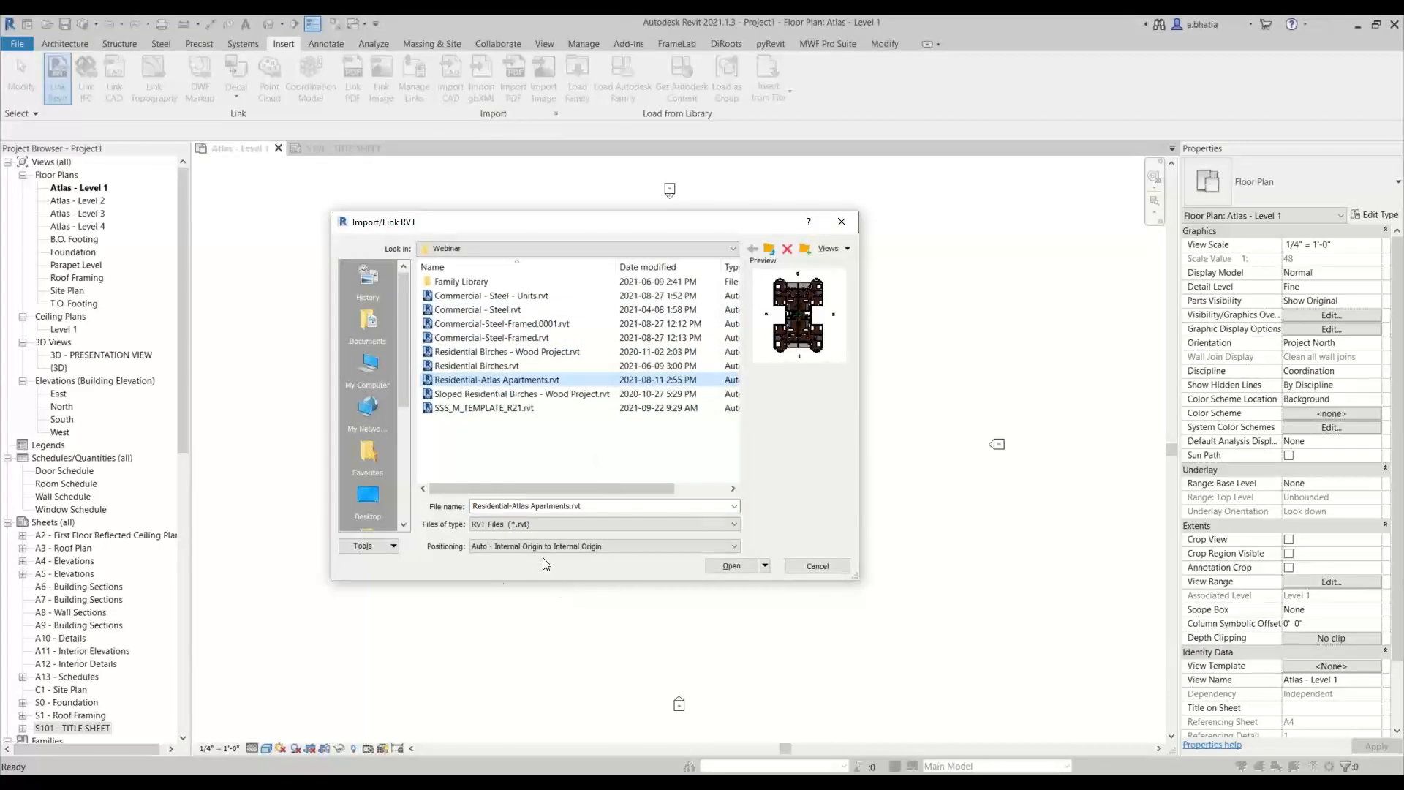
click(476, 550)
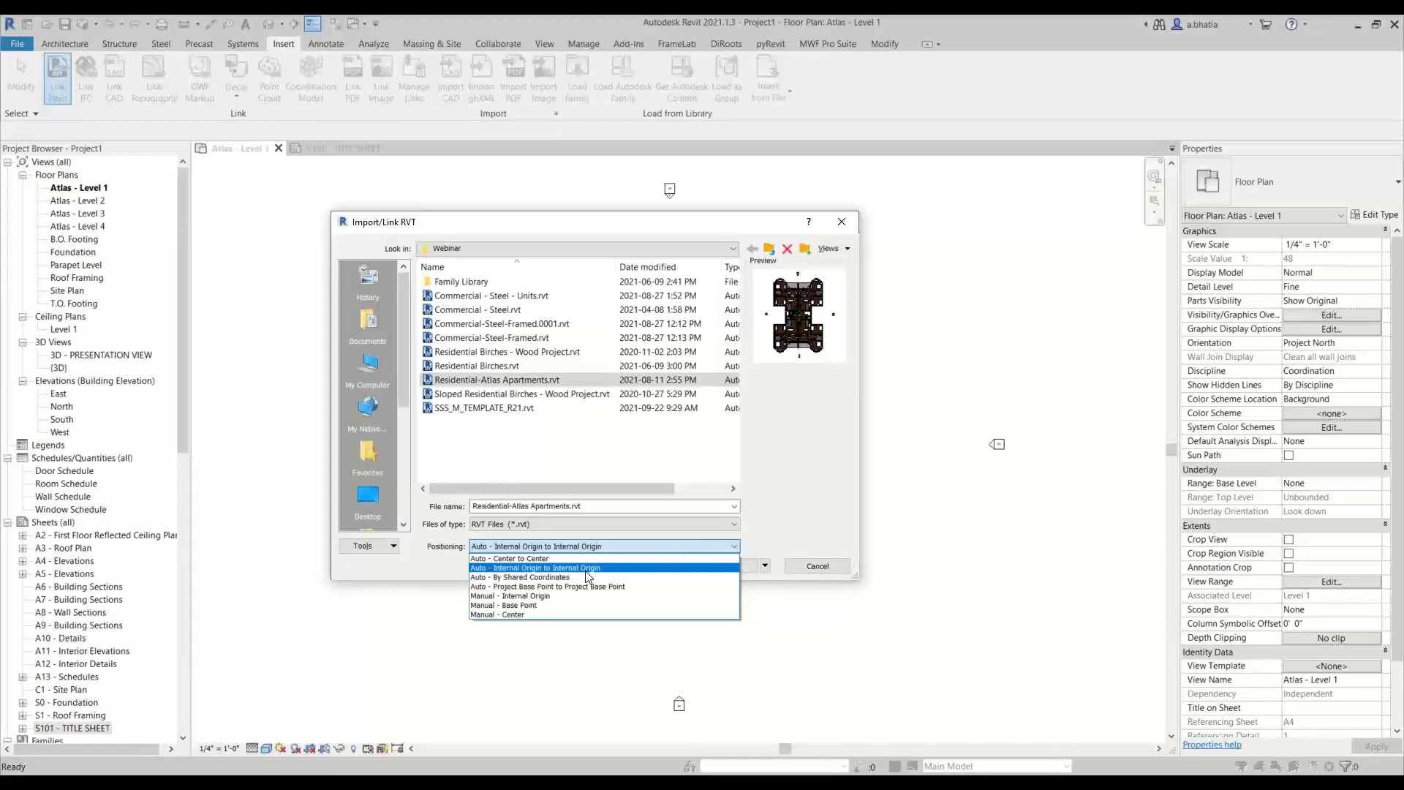
click(586, 570)
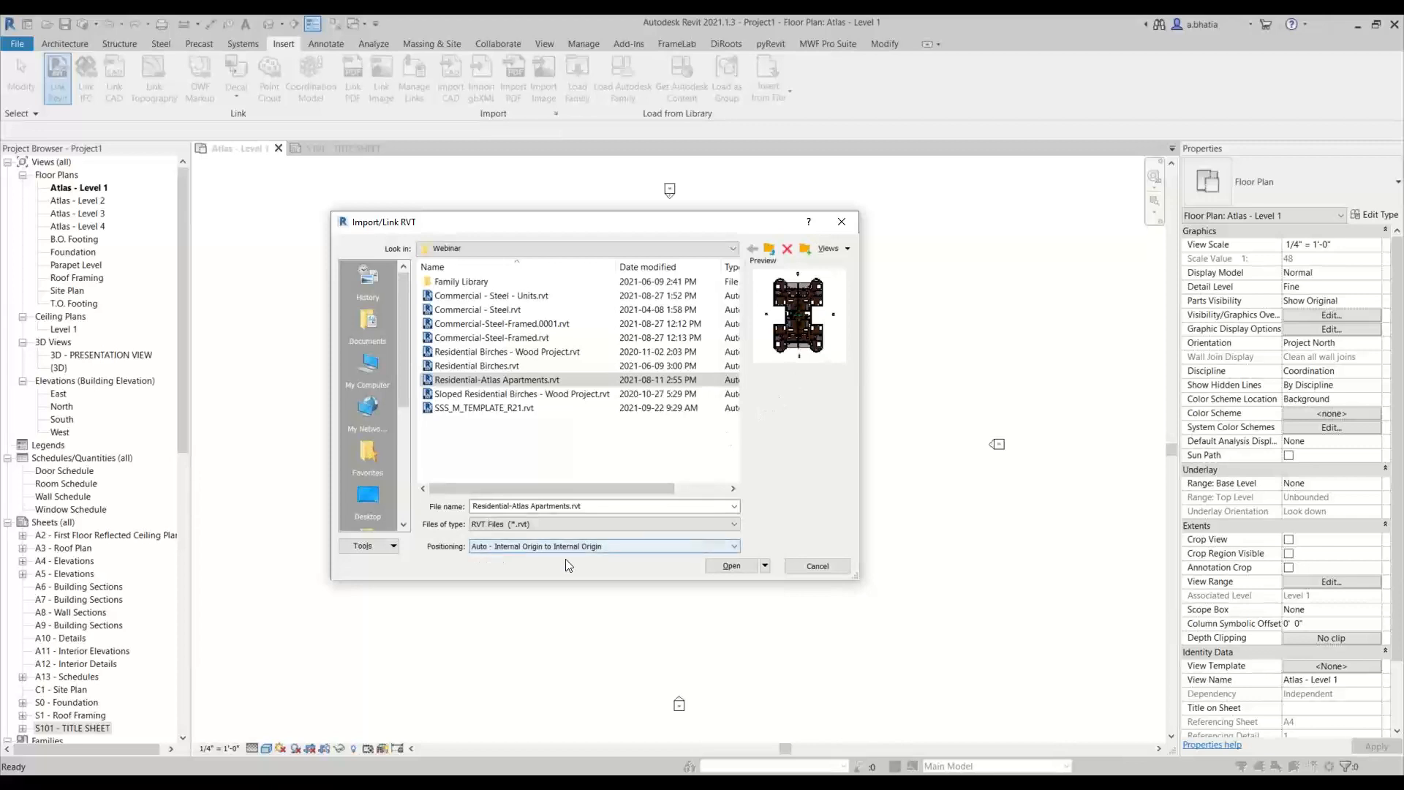
click(740, 568)
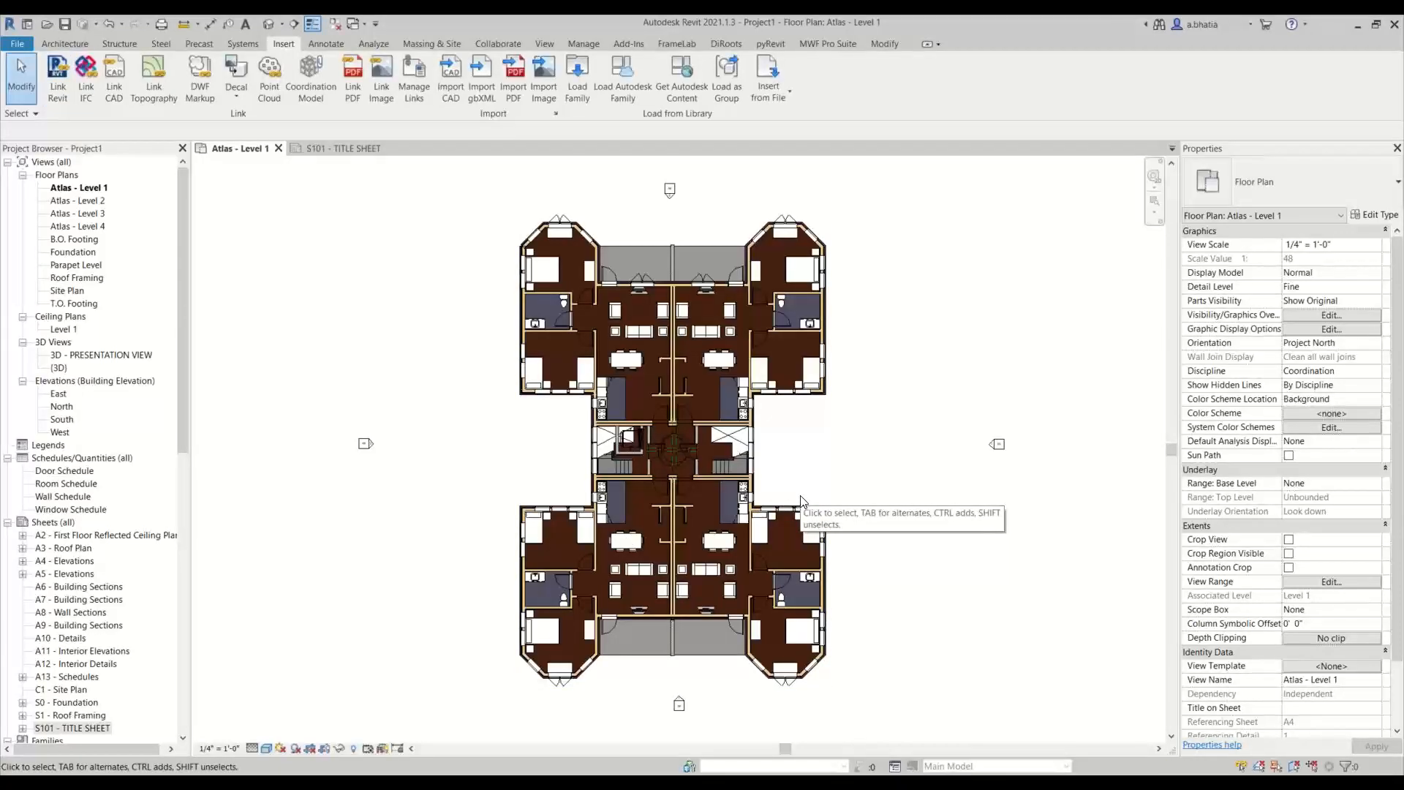
Step: Examine the relinked apartment building's overall layout and its upper units in the Atlas - Level 1 floor plan
scroll(804, 482, down, 3)
scroll(721, 461, up, 4)
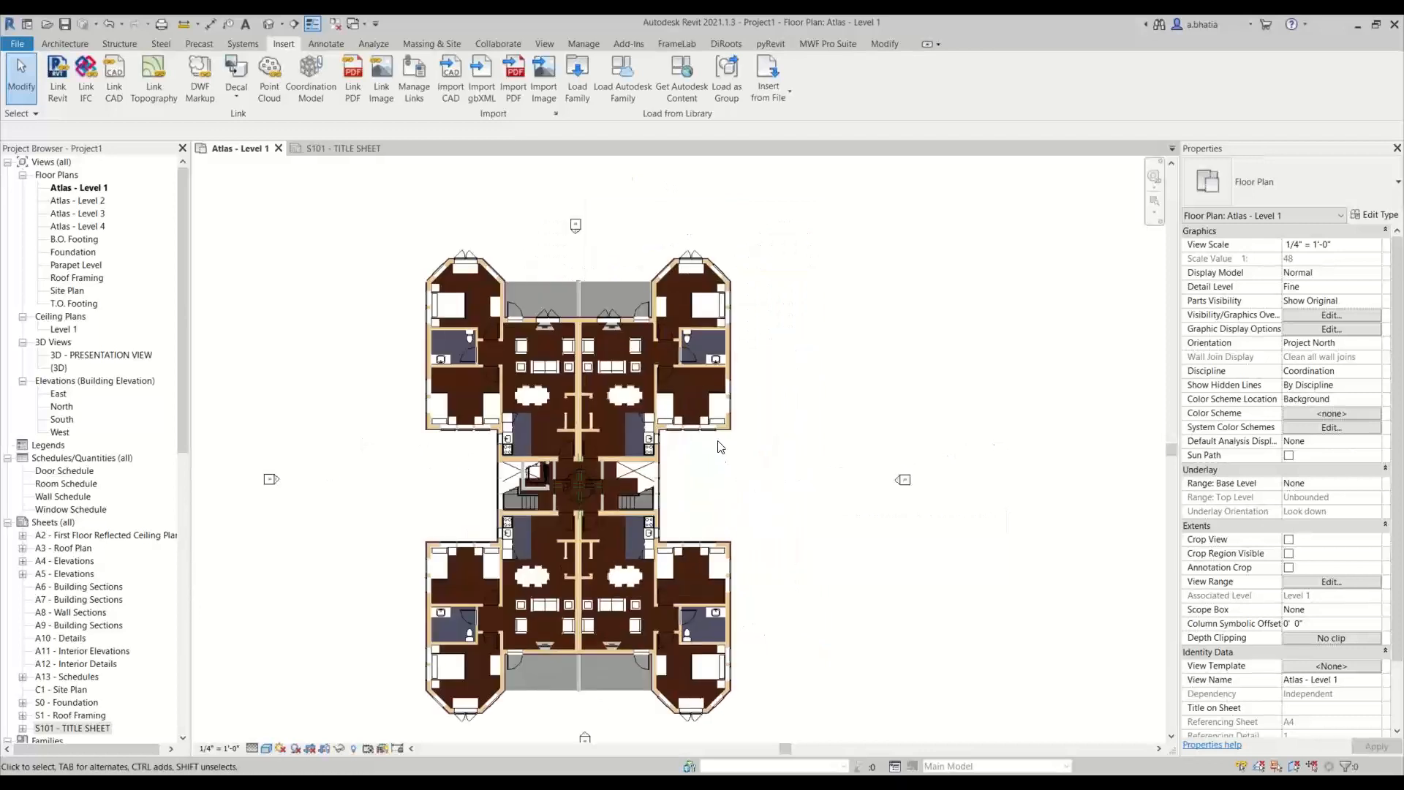
drag(618, 283, 653, 280)
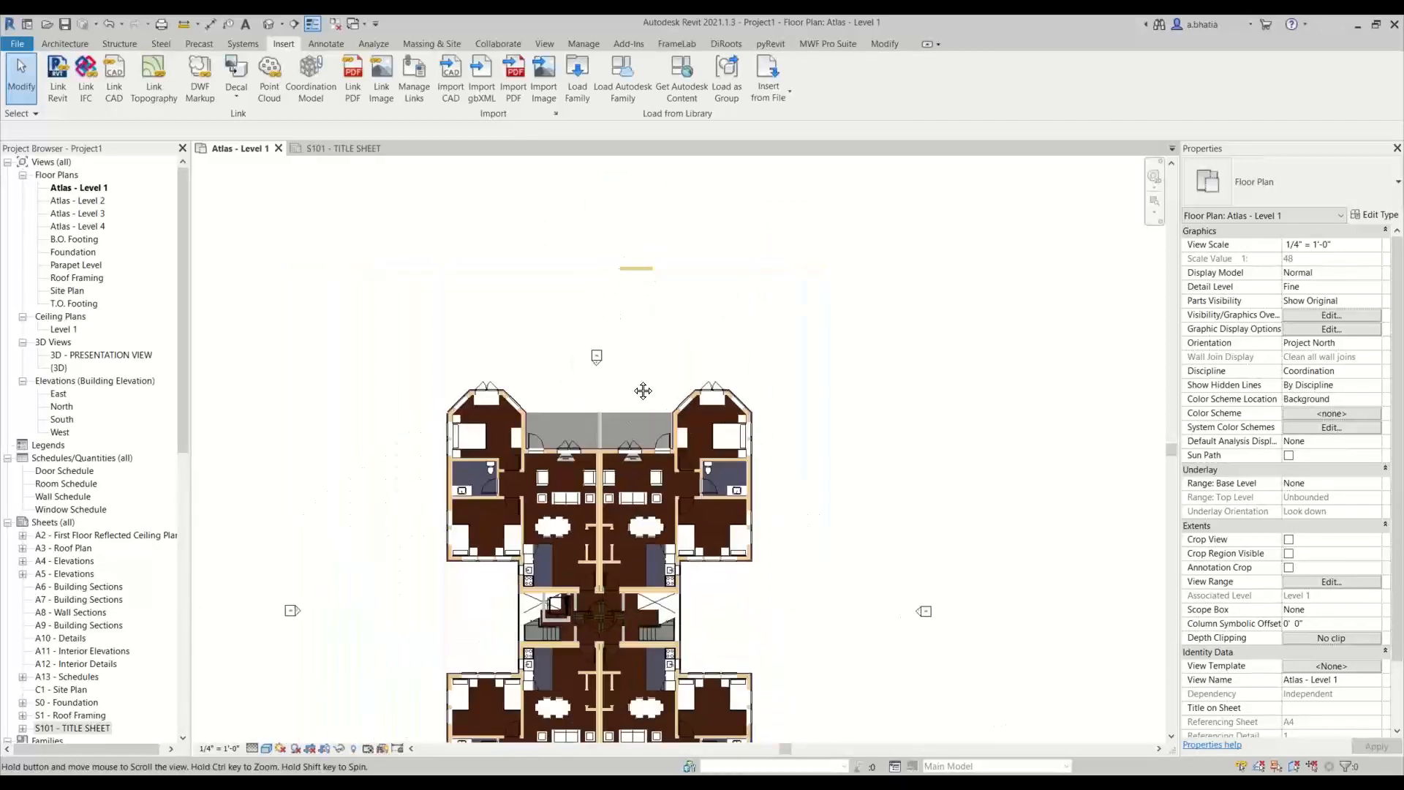
middle_drag(613, 441, 669, 367)
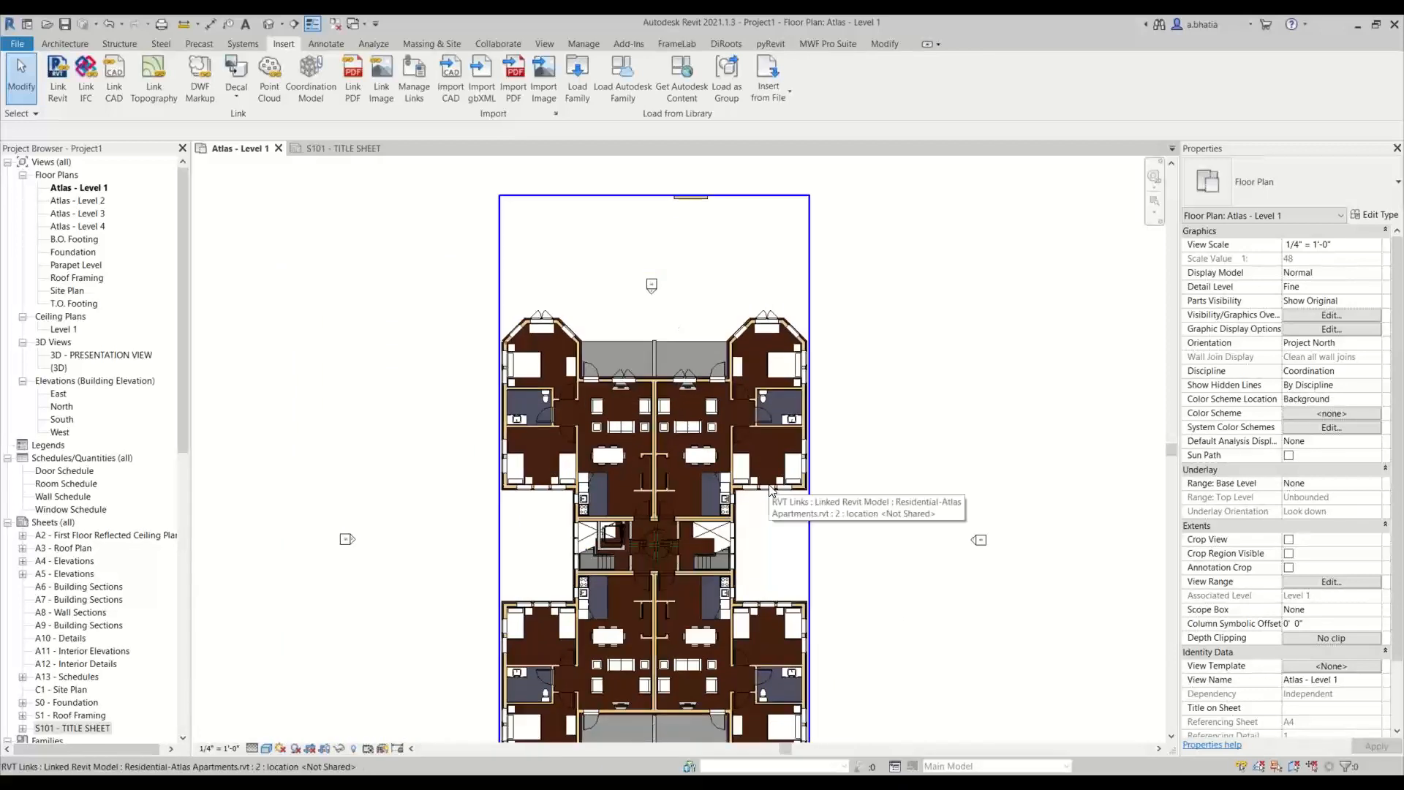
scroll(770, 490, down, 3)
scroll(730, 486, up, 3)
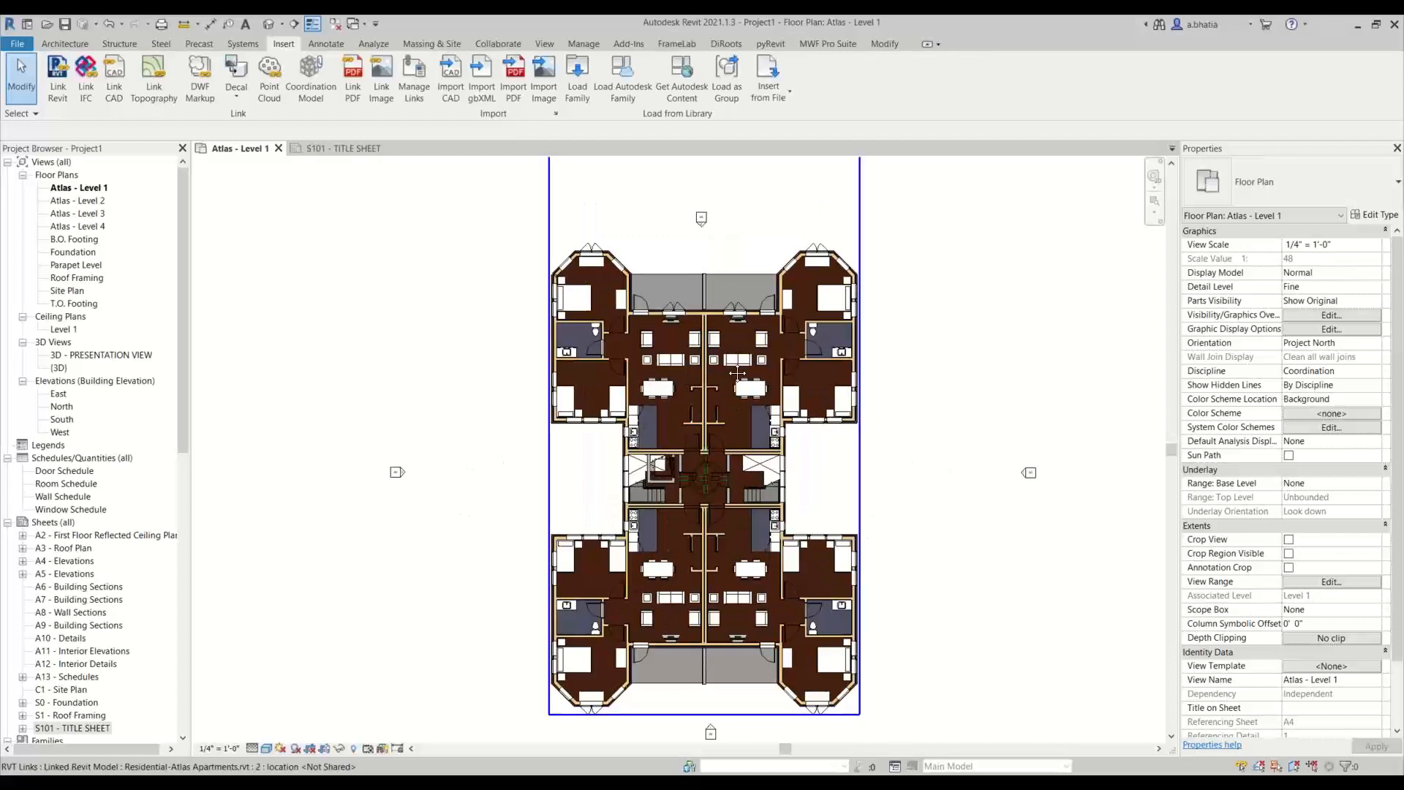
scroll(717, 407, down, 2)
scroll(715, 406, down, 1)
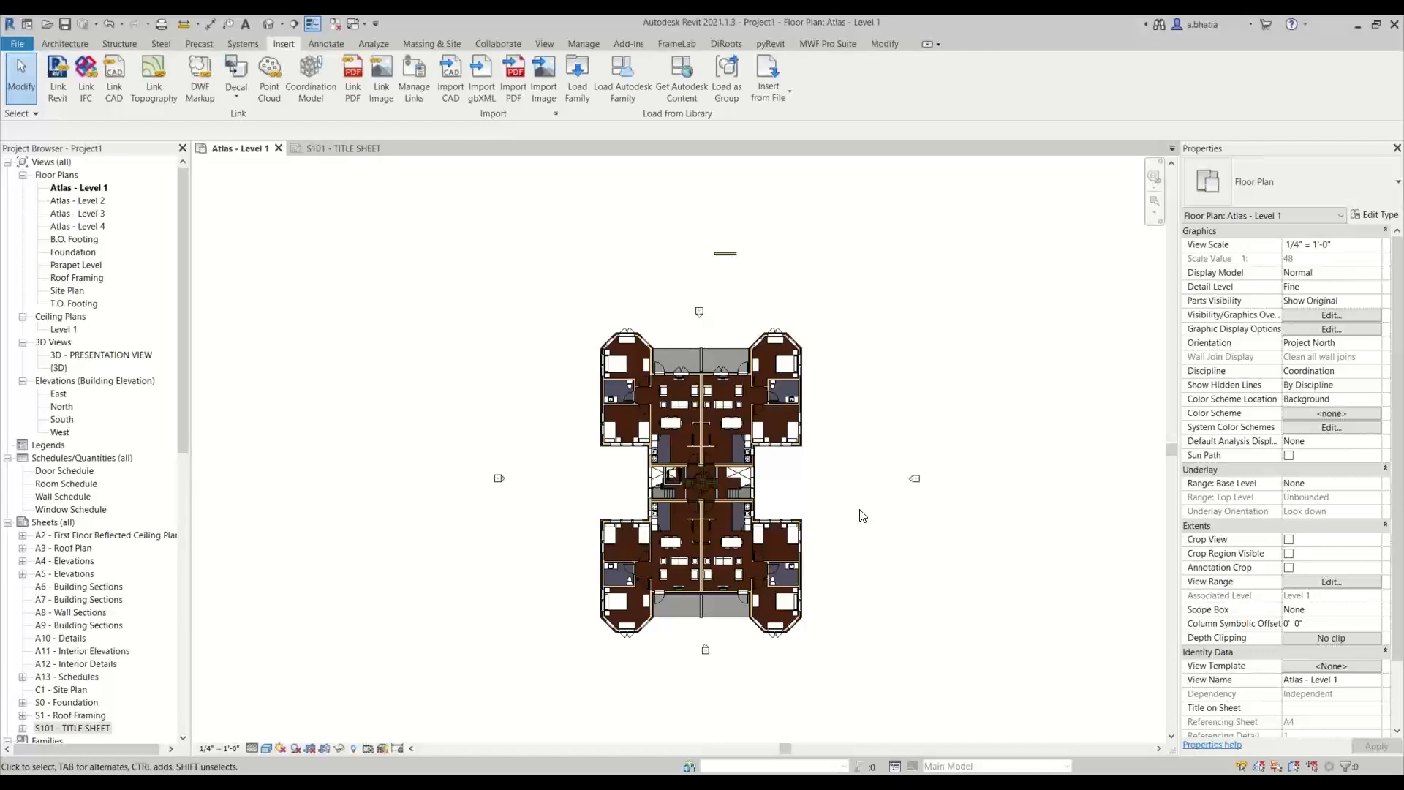
scroll(622, 296, up, 5)
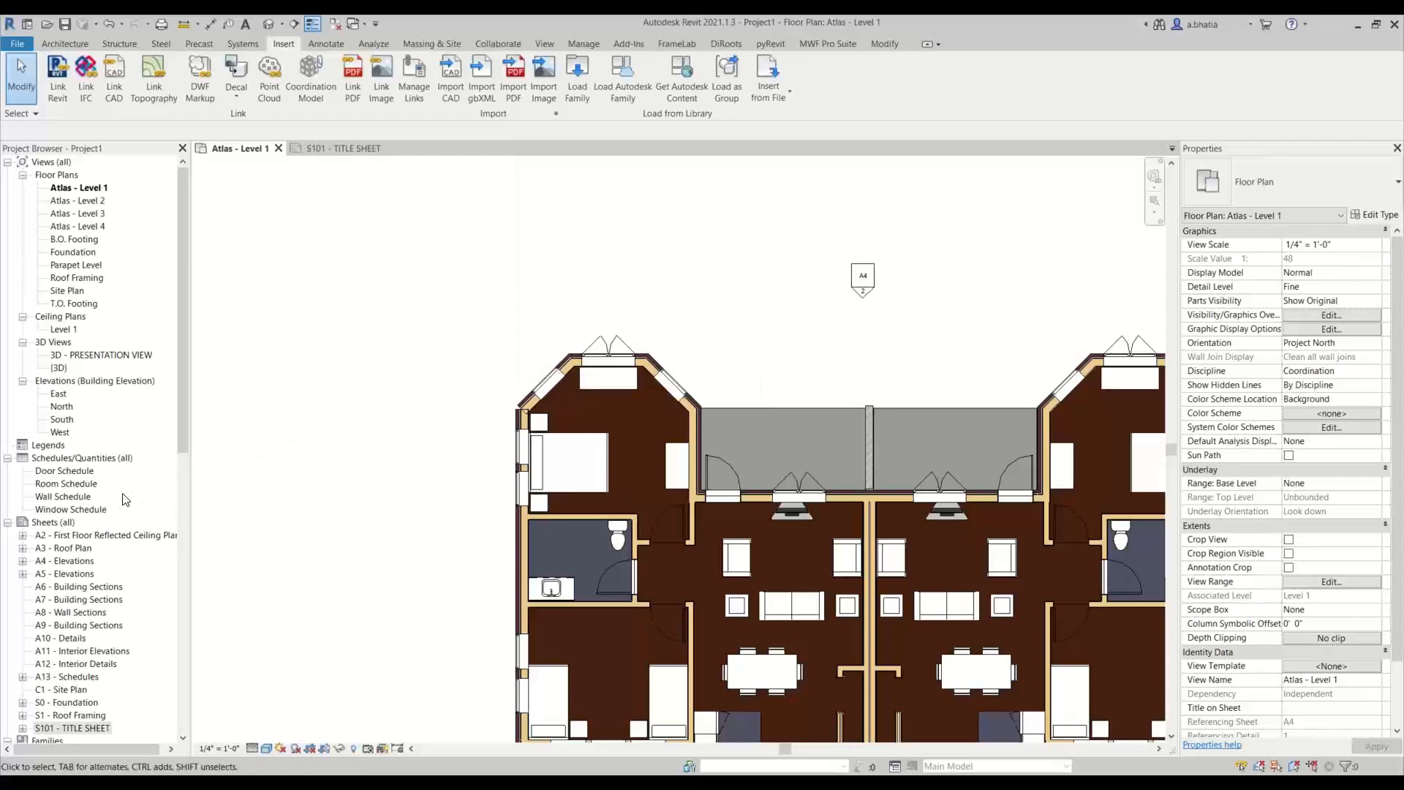
click(64, 497)
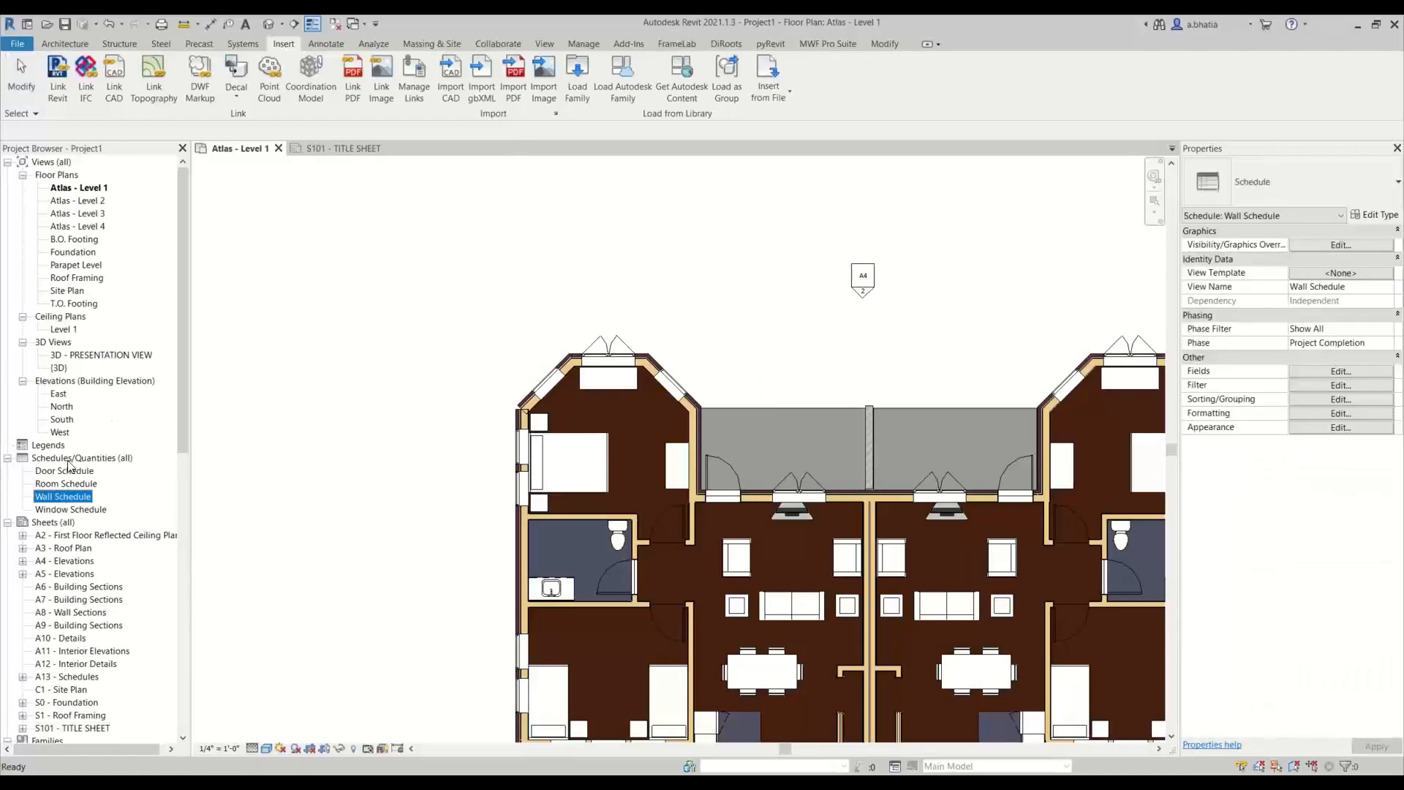
right_click(56, 459)
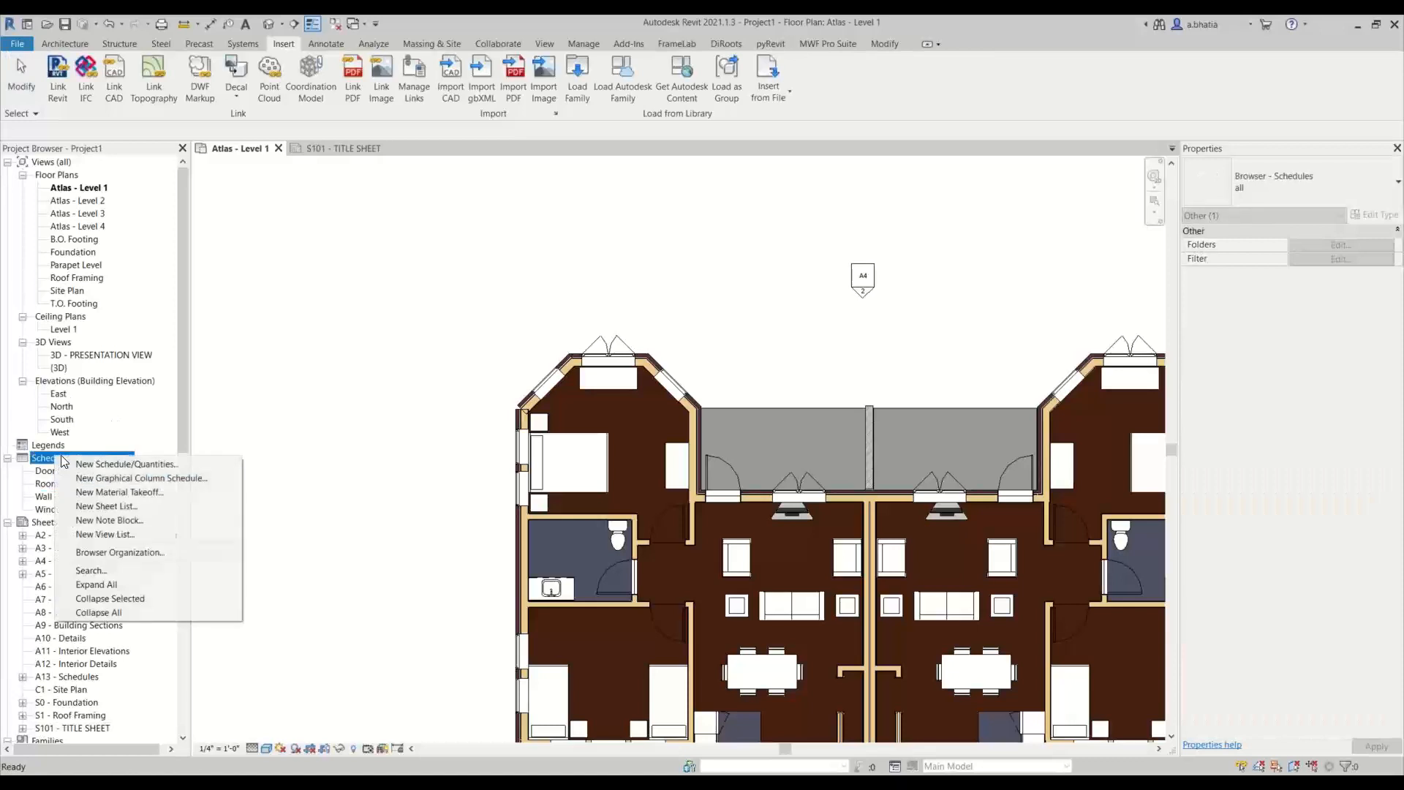
click(152, 465)
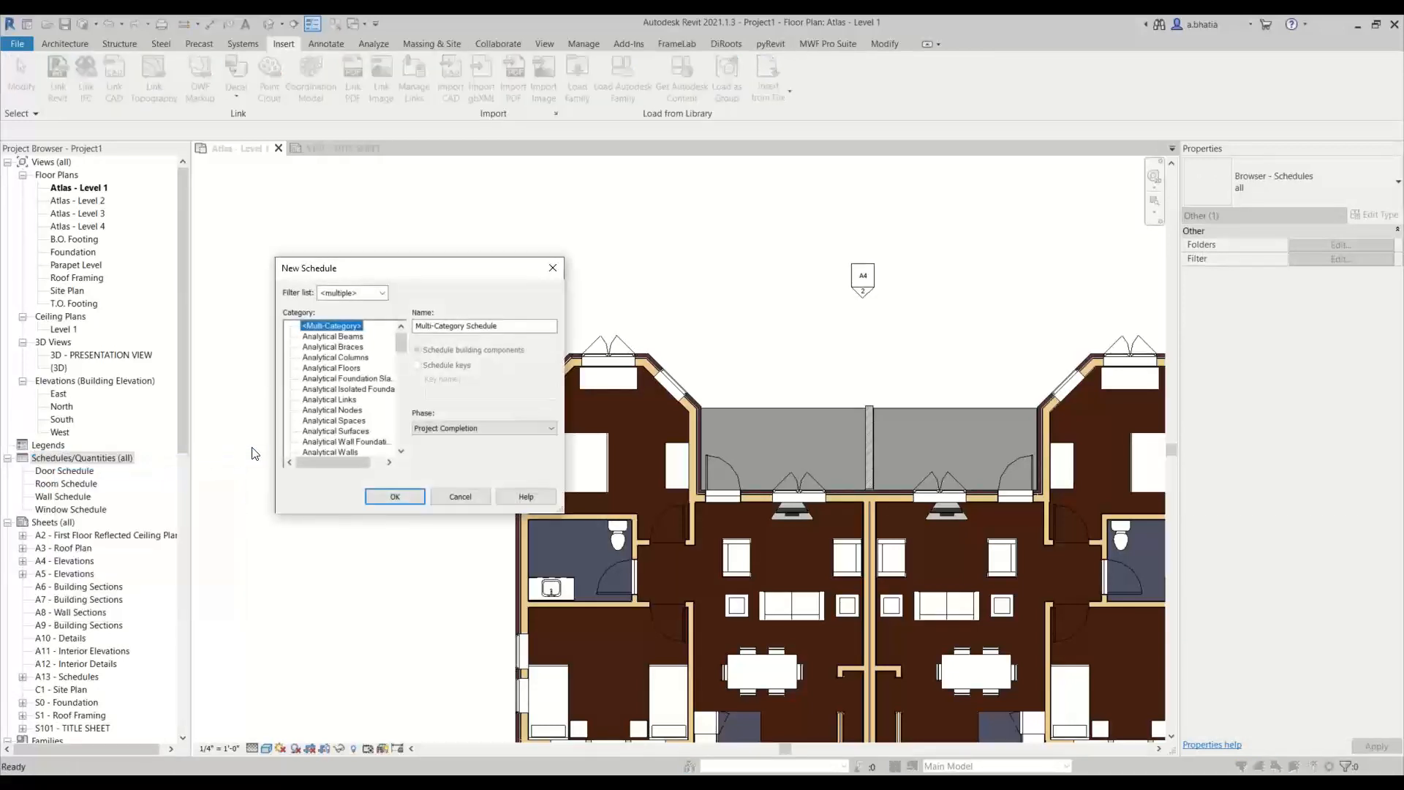
scroll(327, 388, down, 20)
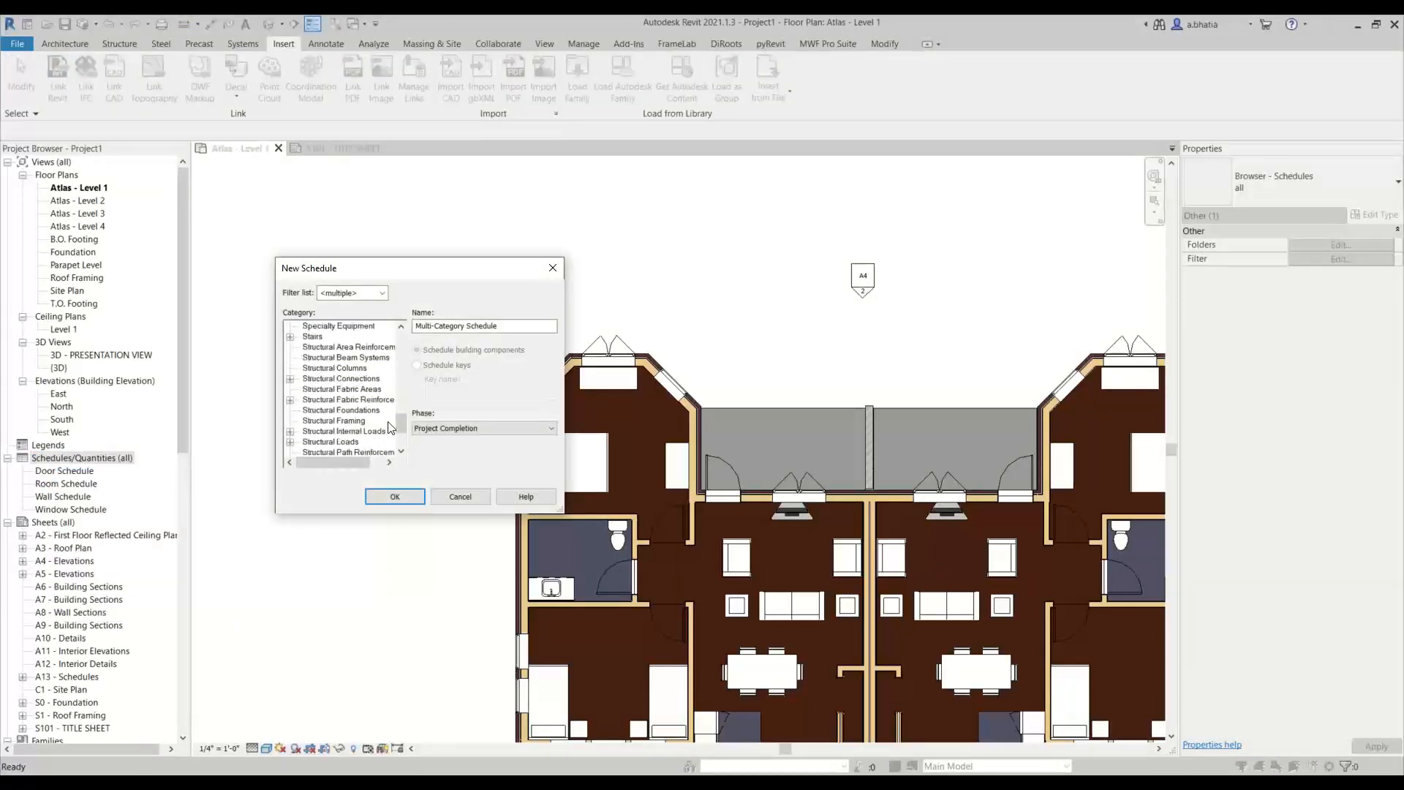
scroll(373, 436, down, 2)
click(313, 431)
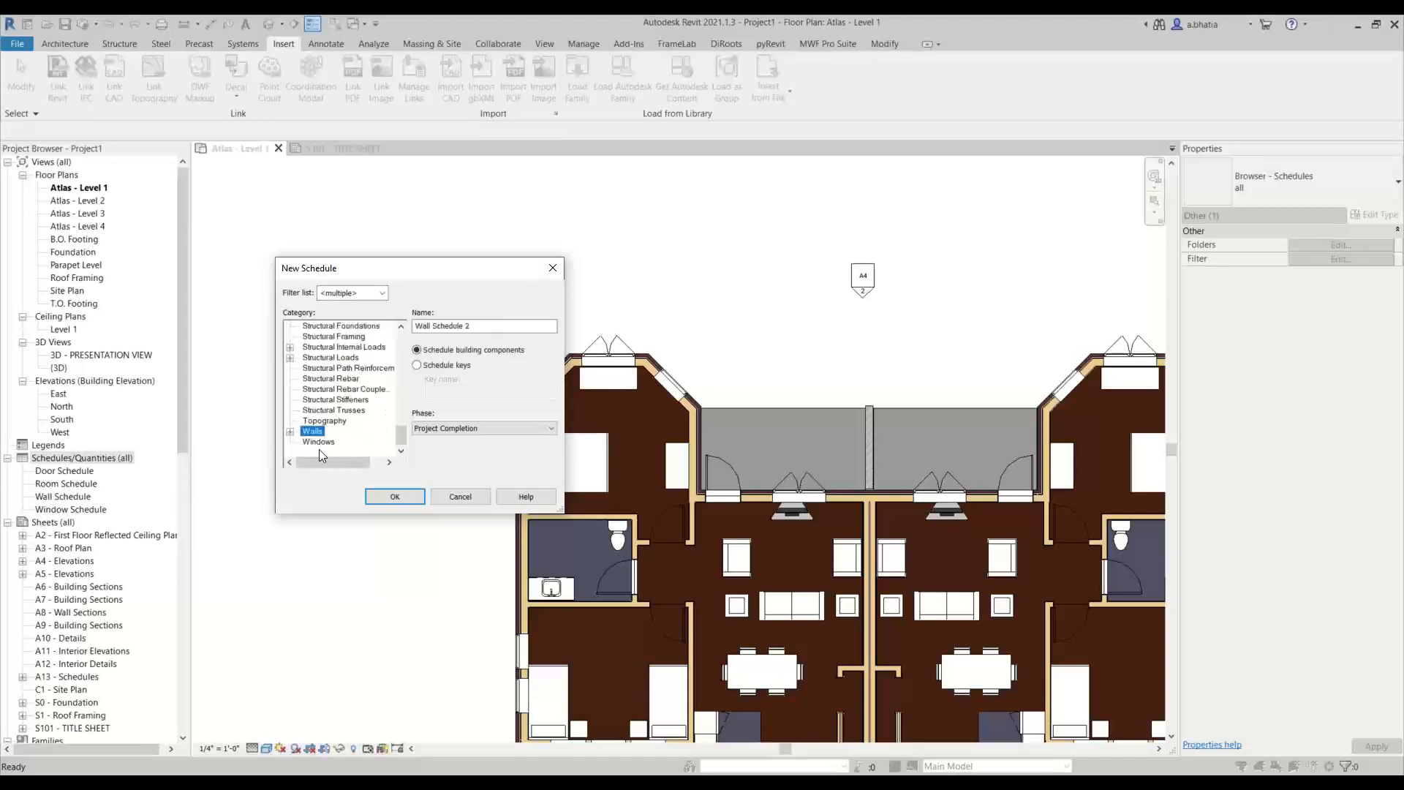
click(479, 501)
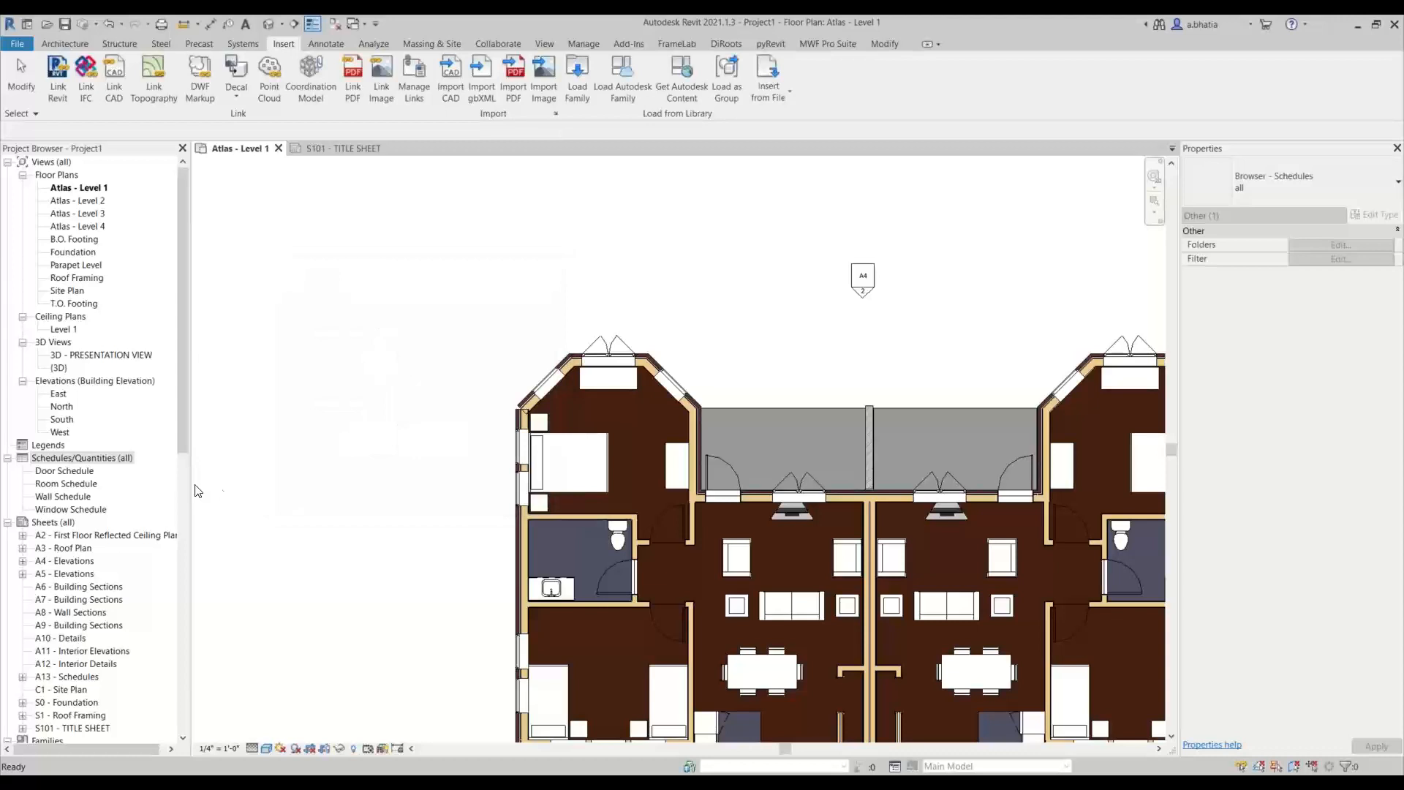
Step: Open the project's existing Wall Schedule
click(62, 498)
double_click(62, 497)
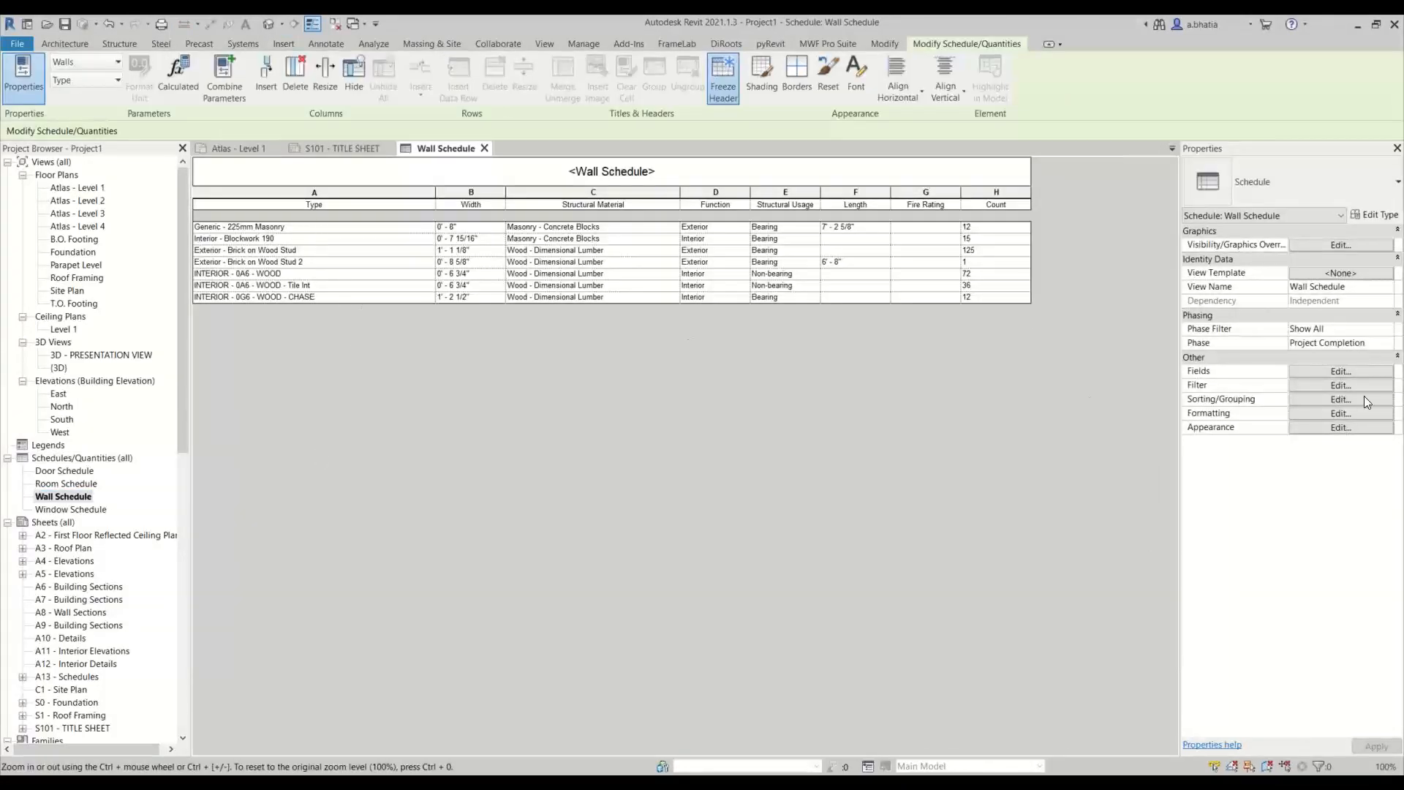
Step: Exclude elements in linked models from the Wall Schedule's fields settings
click(1341, 372)
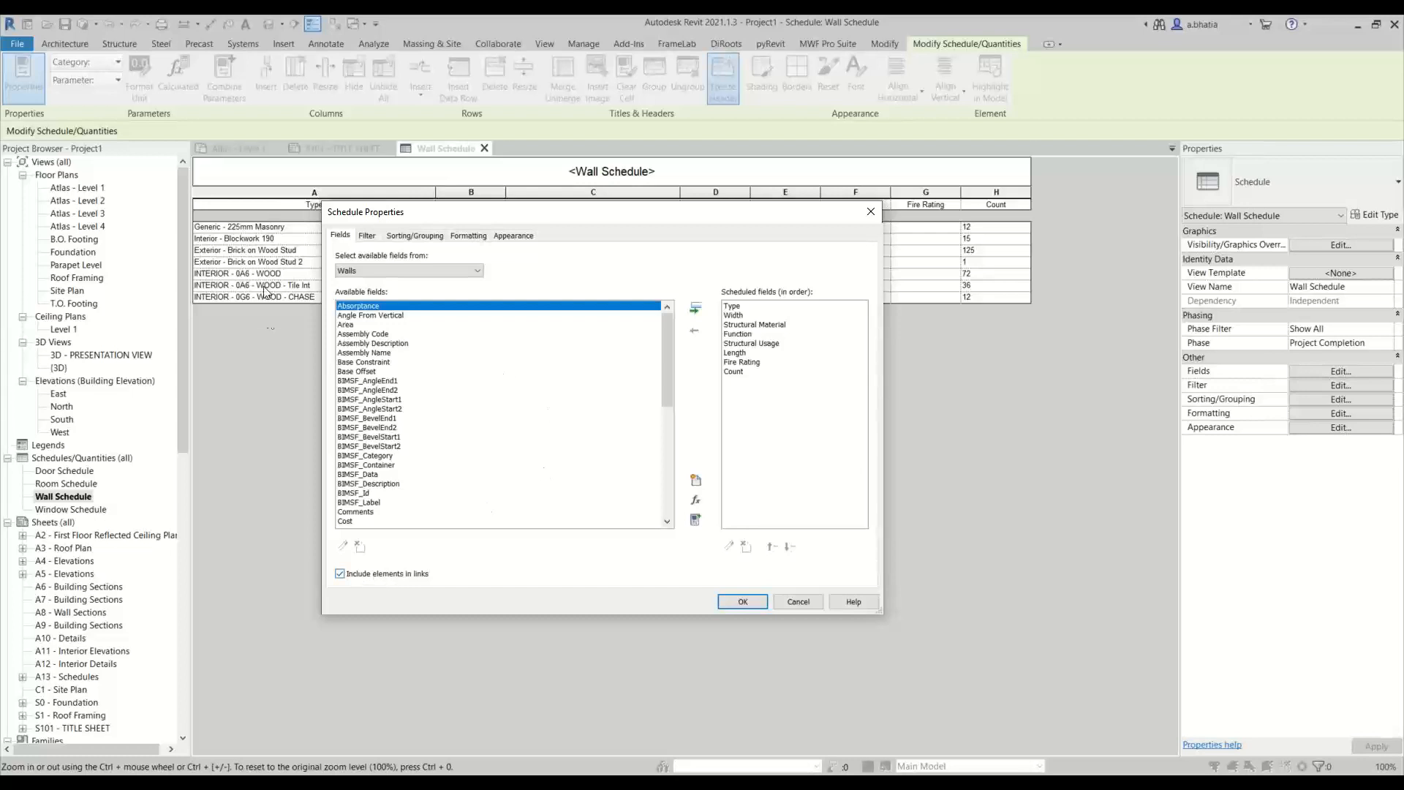
scroll(393, 517, down, 12)
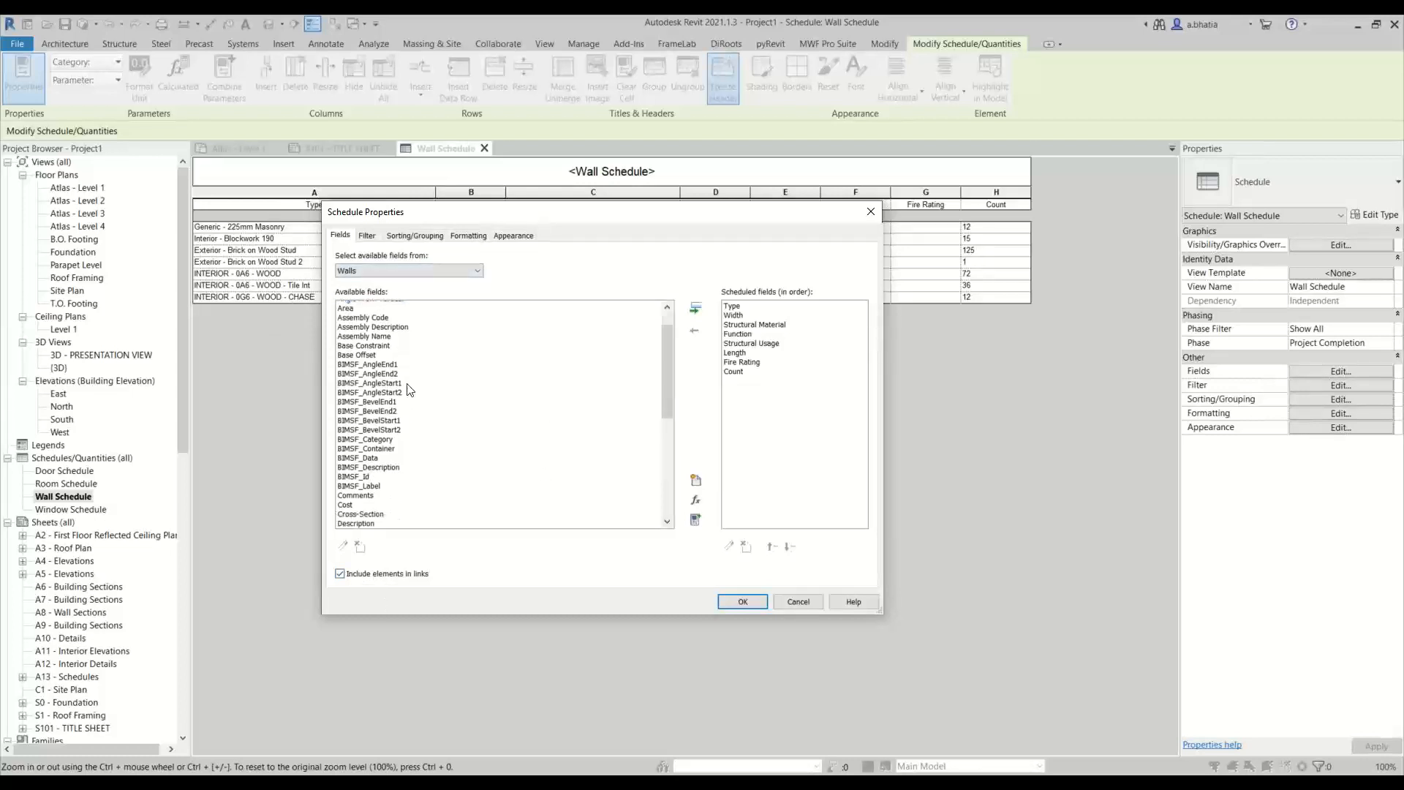
click(365, 577)
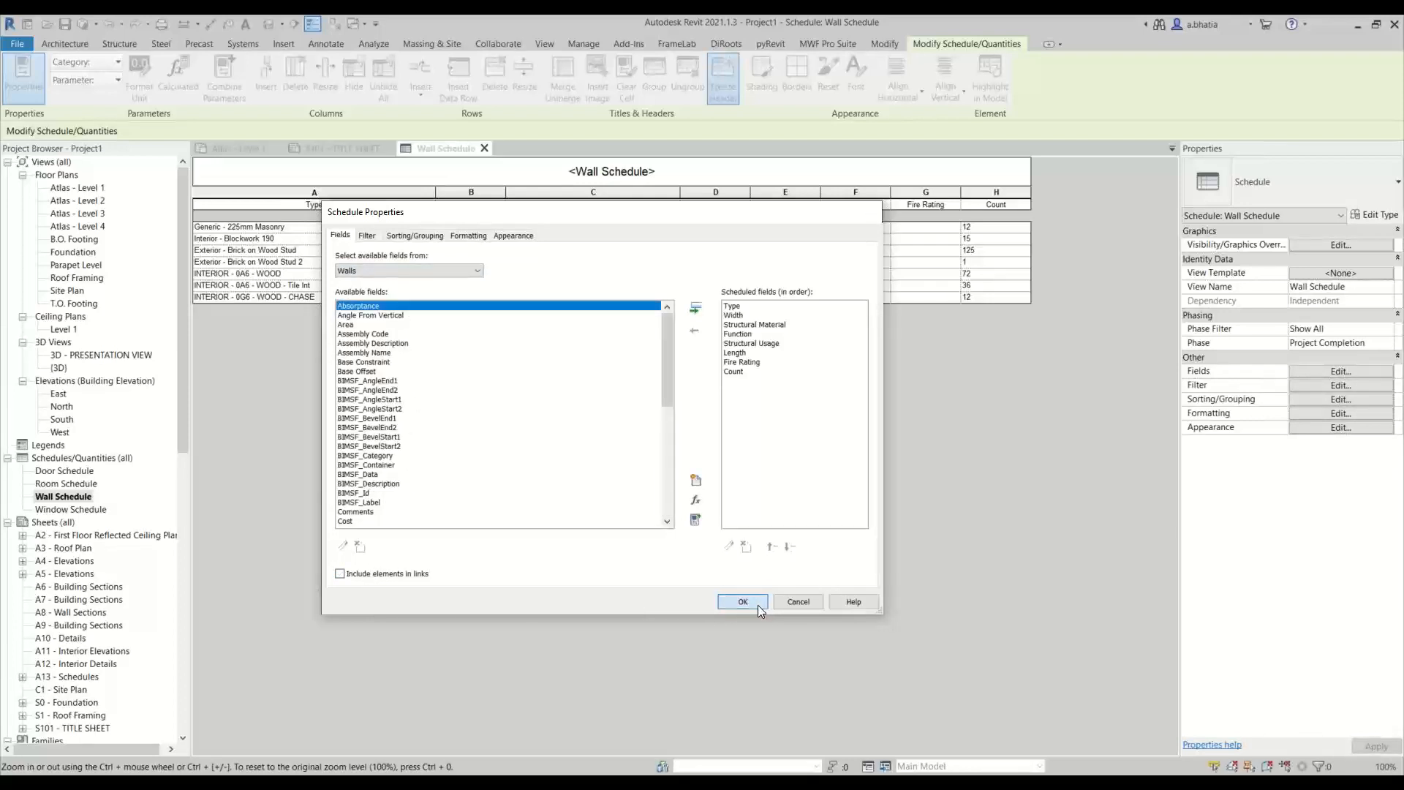
click(758, 604)
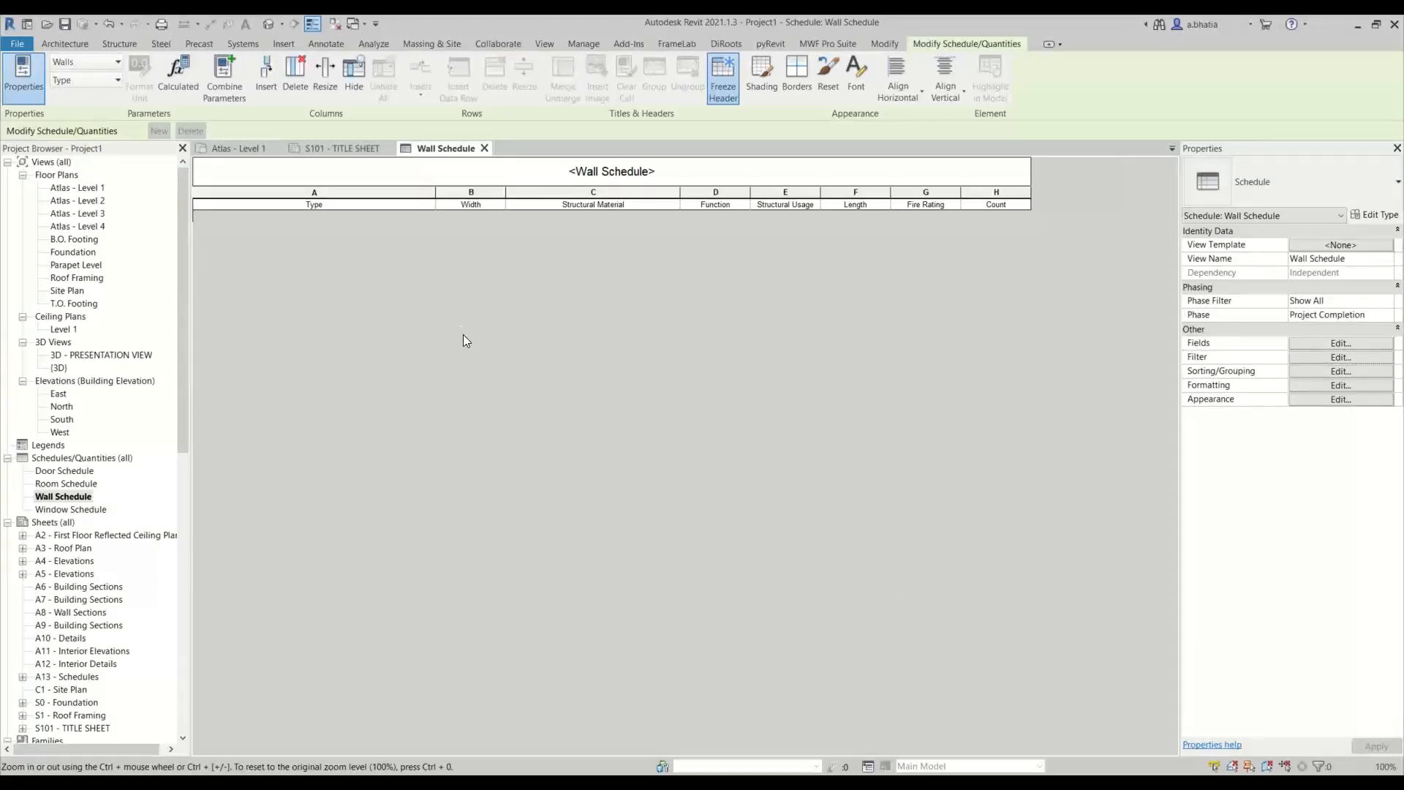
Step: Include elements in links in the Wall Schedule so that it covers the linked model's walls
click(1319, 371)
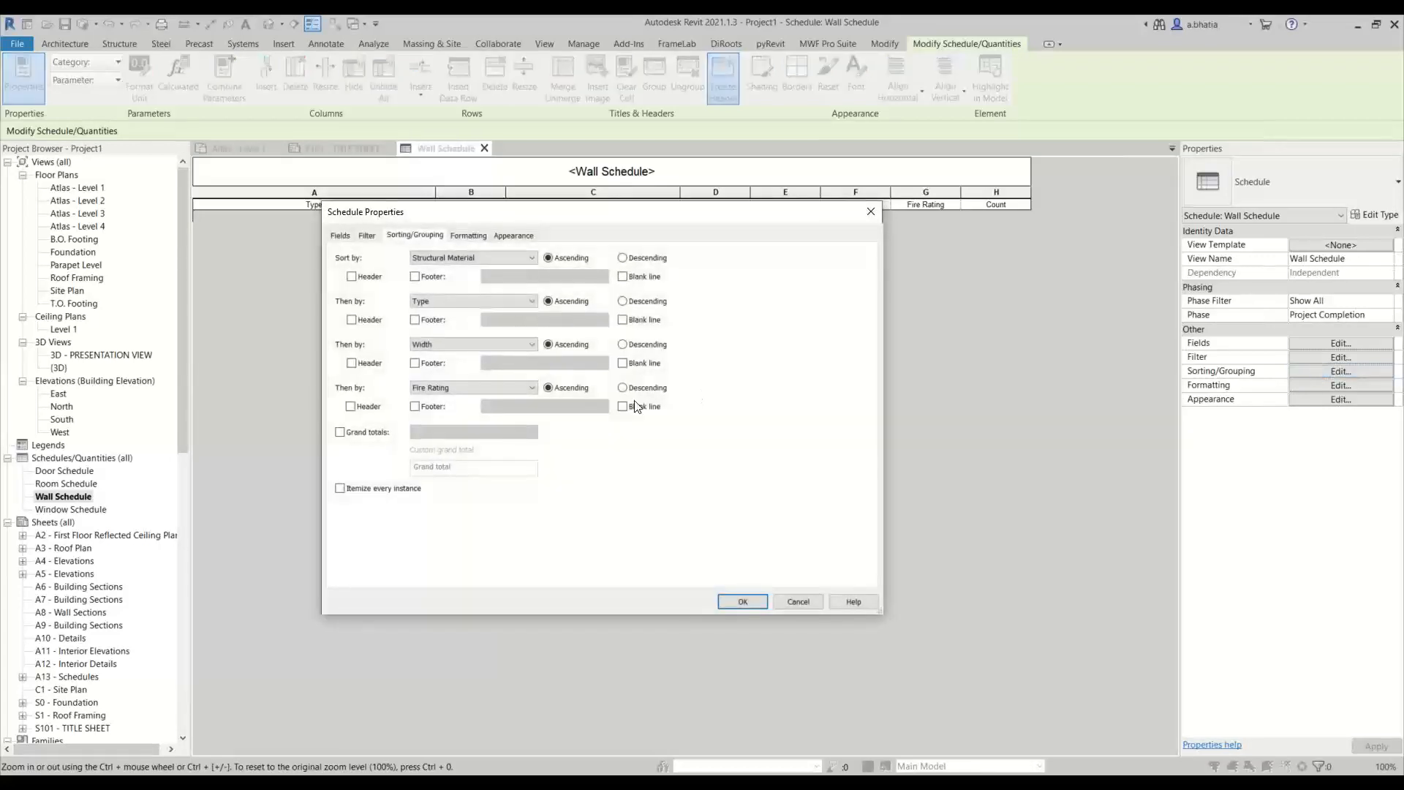
click(341, 236)
click(349, 576)
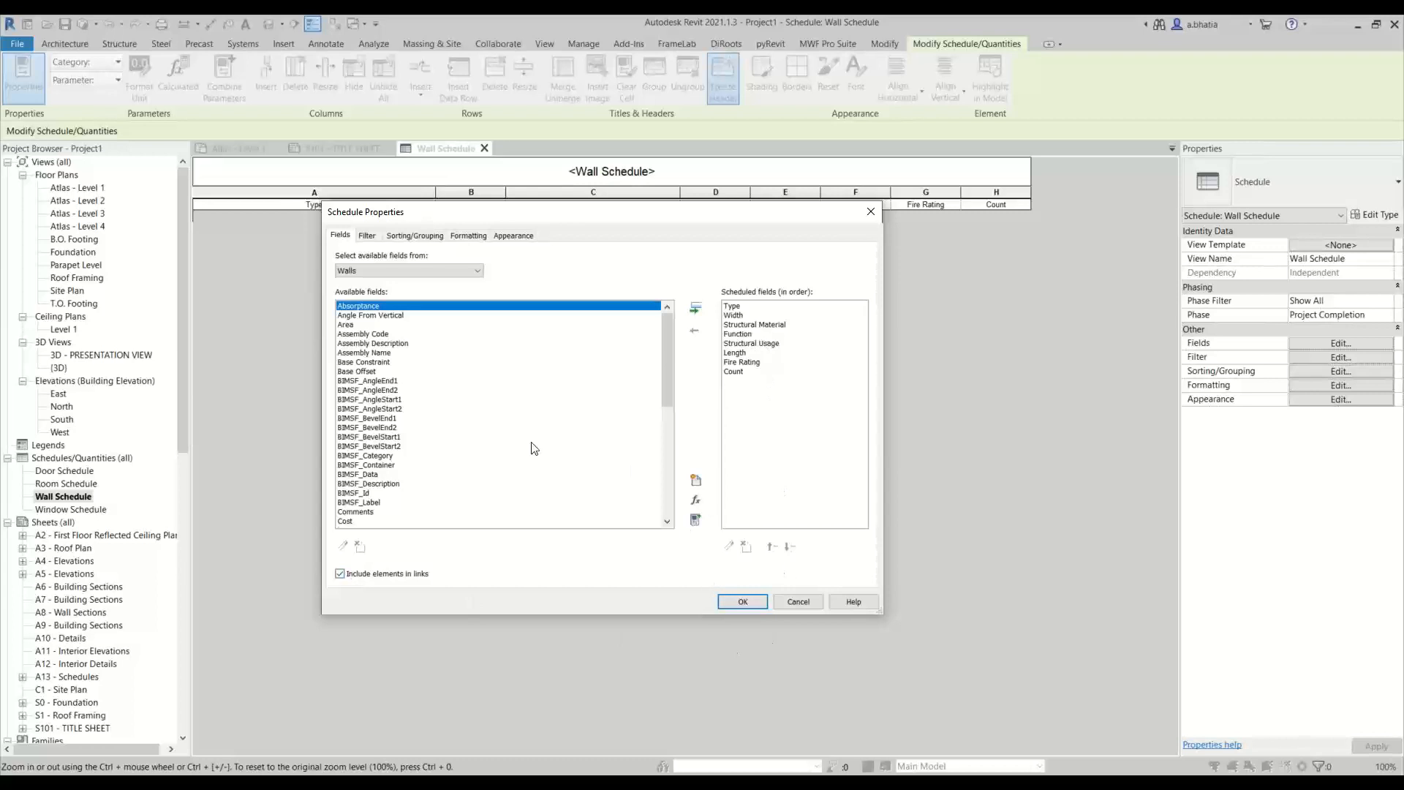
scroll(535, 448, down, 5)
scroll(535, 449, down, 4)
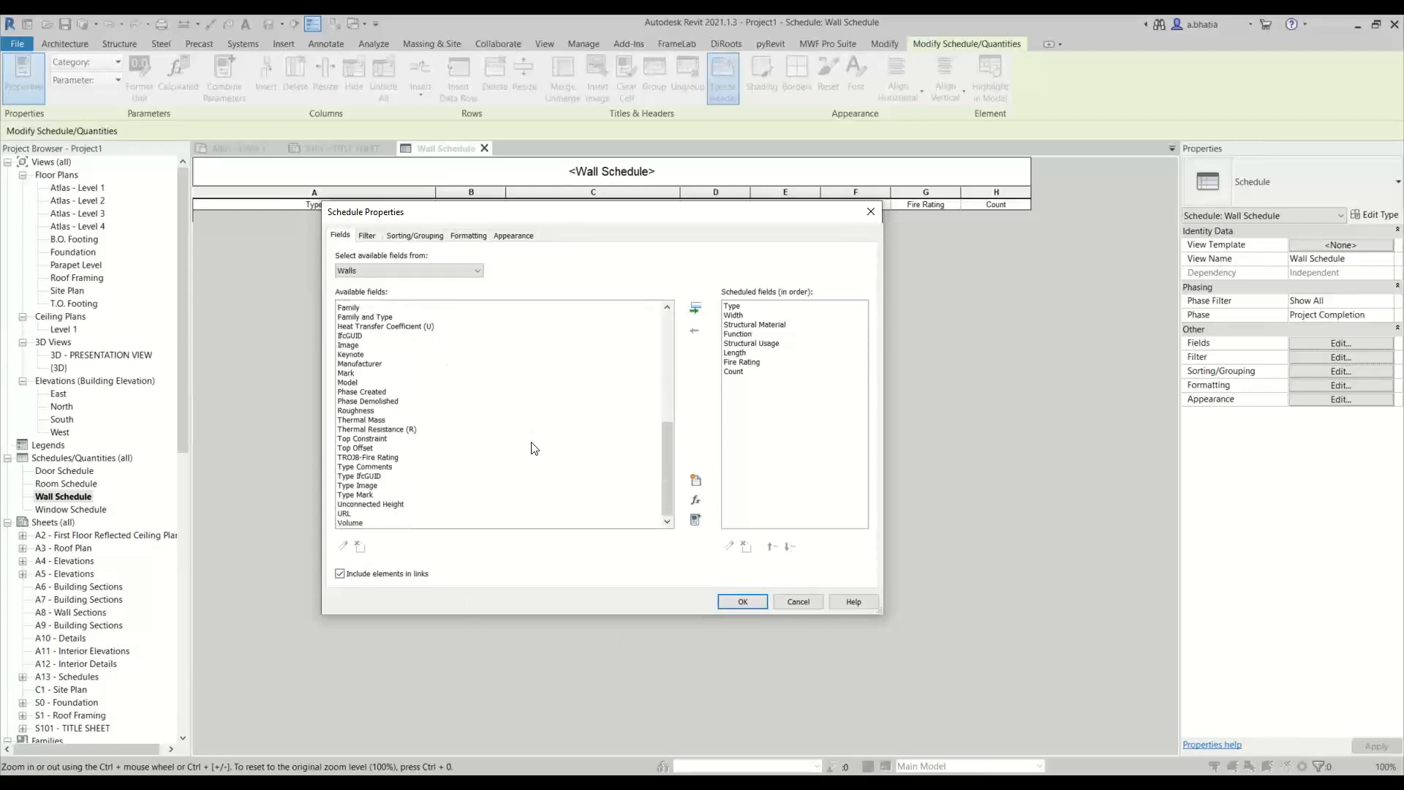
scroll(439, 512, up, 1)
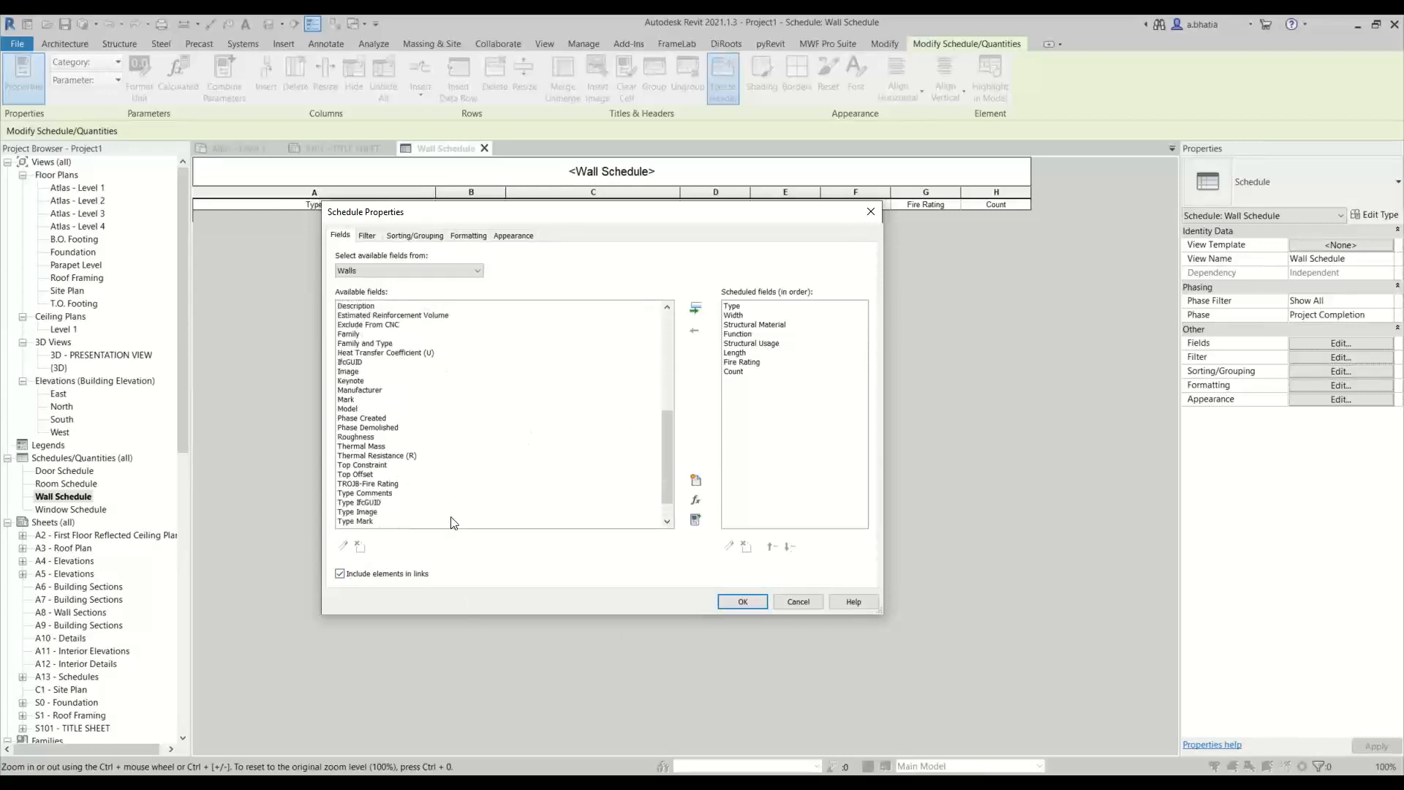
click(724, 601)
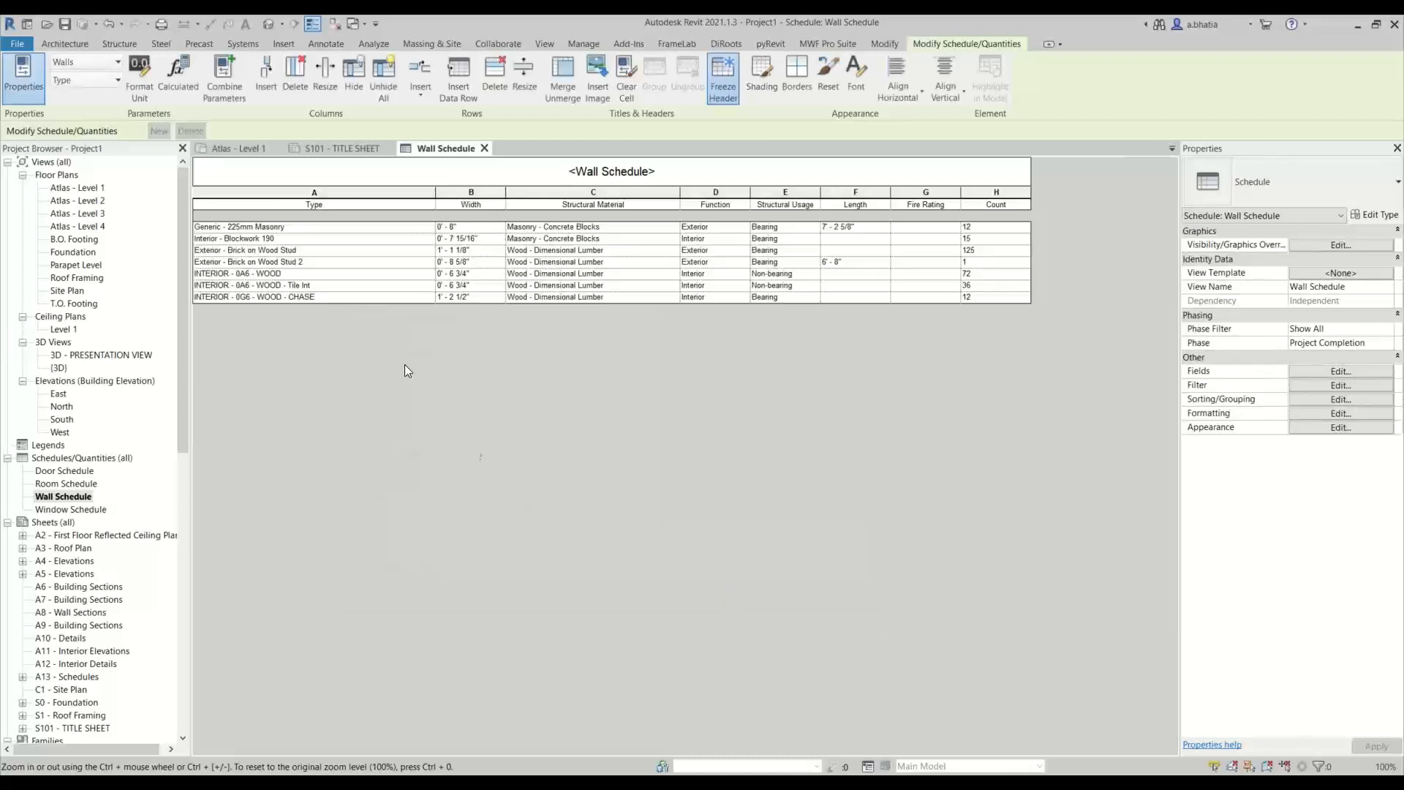
Step: Review the masonry, blockwork, exterior brick on wood stud and interior wood wall types listed in the Wall Schedule
click(296, 228)
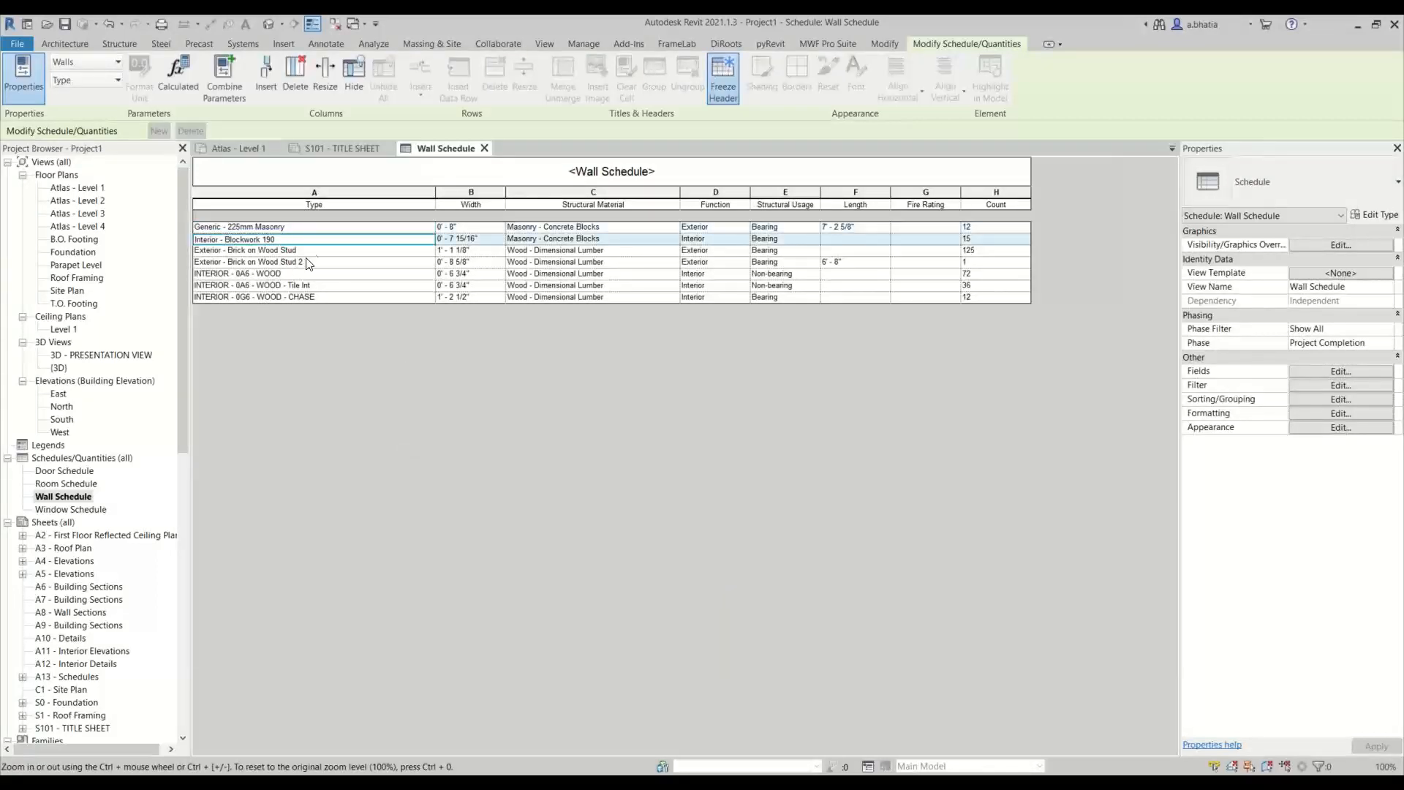
click(317, 251)
click(308, 263)
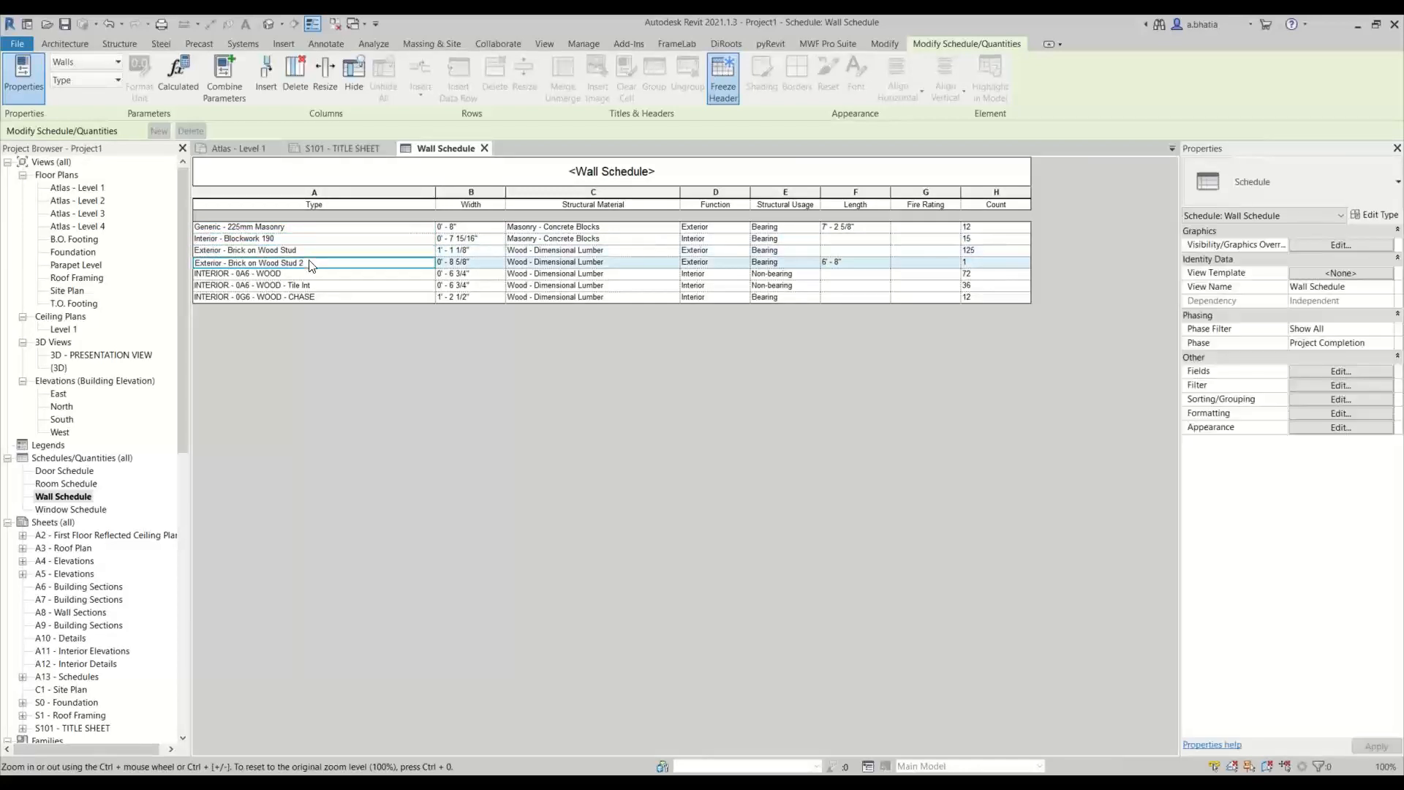
click(307, 275)
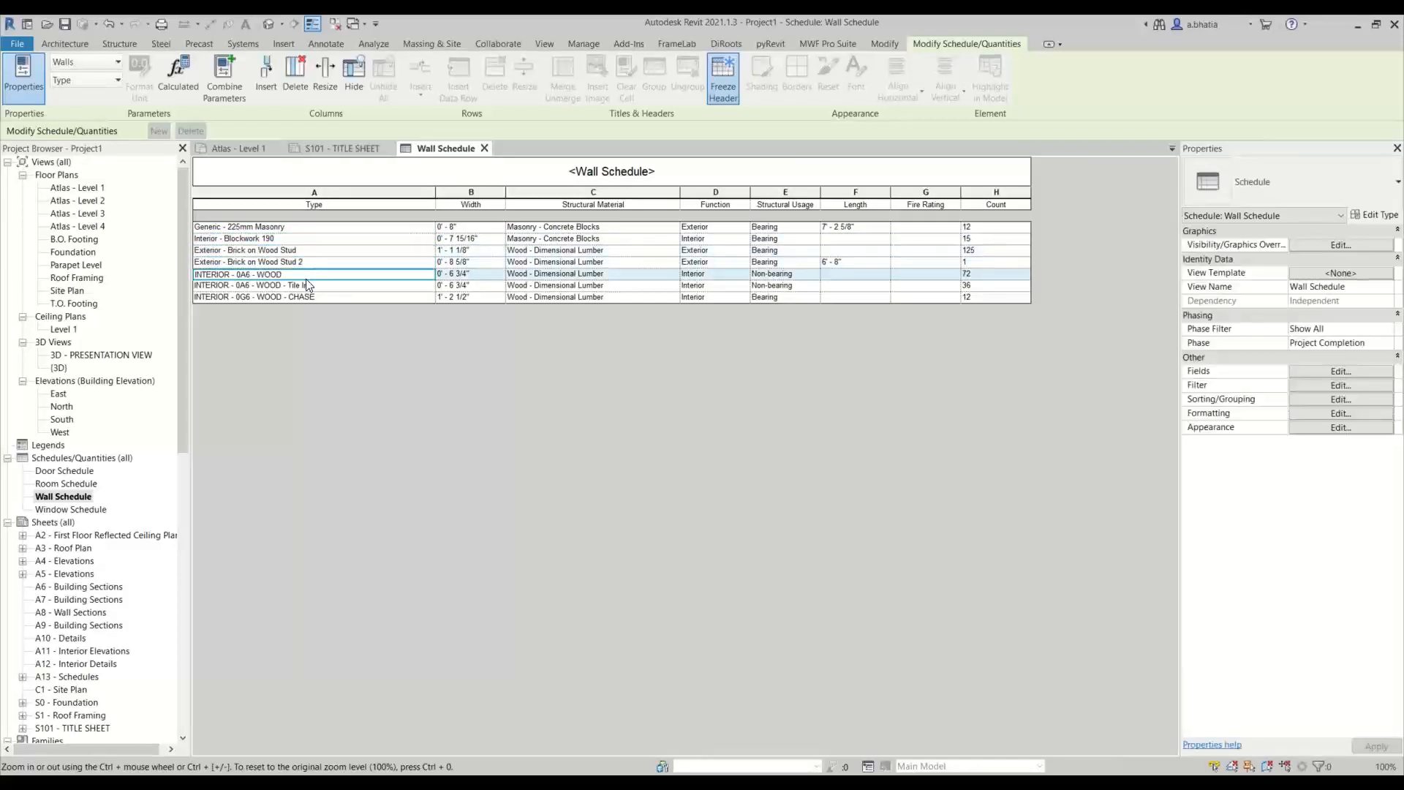
click(241, 286)
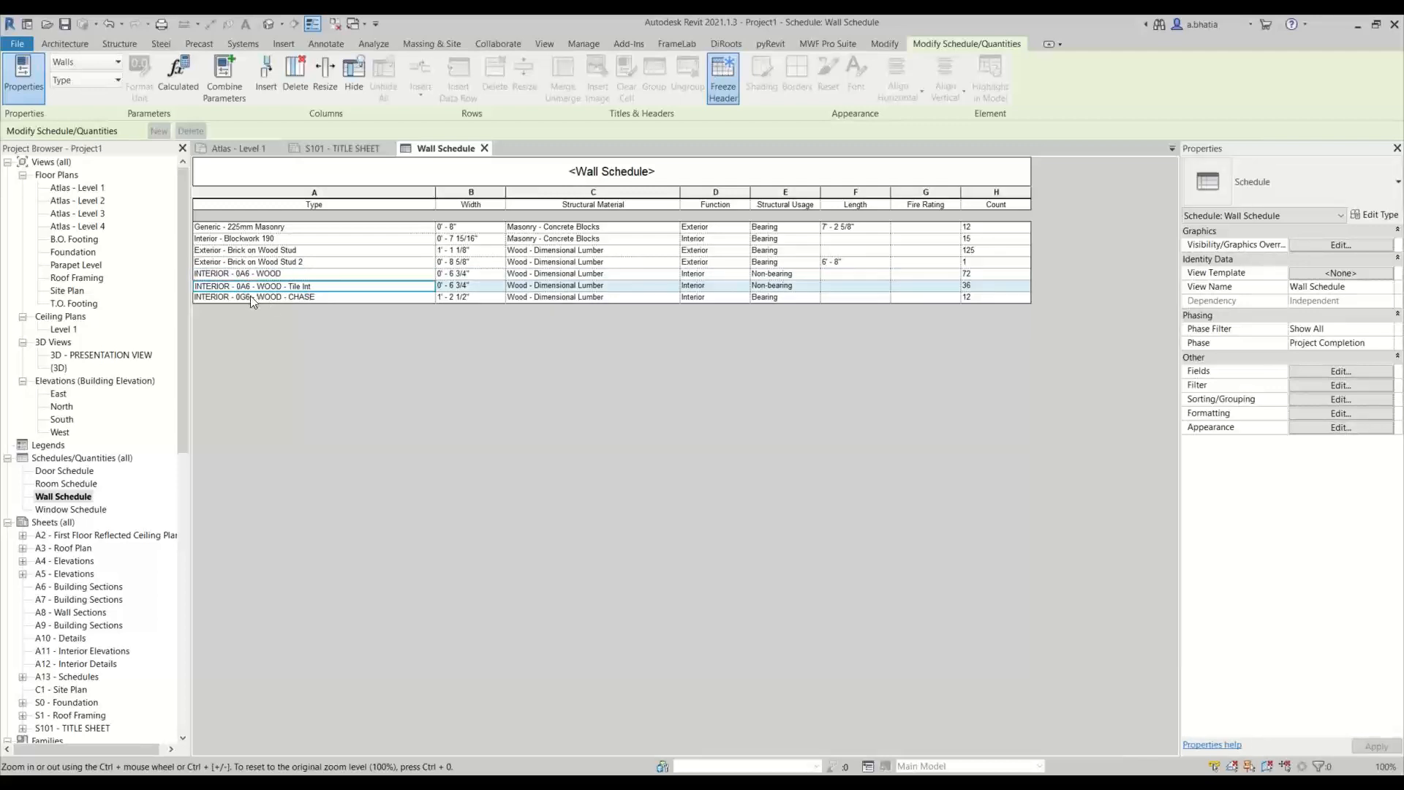
click(277, 297)
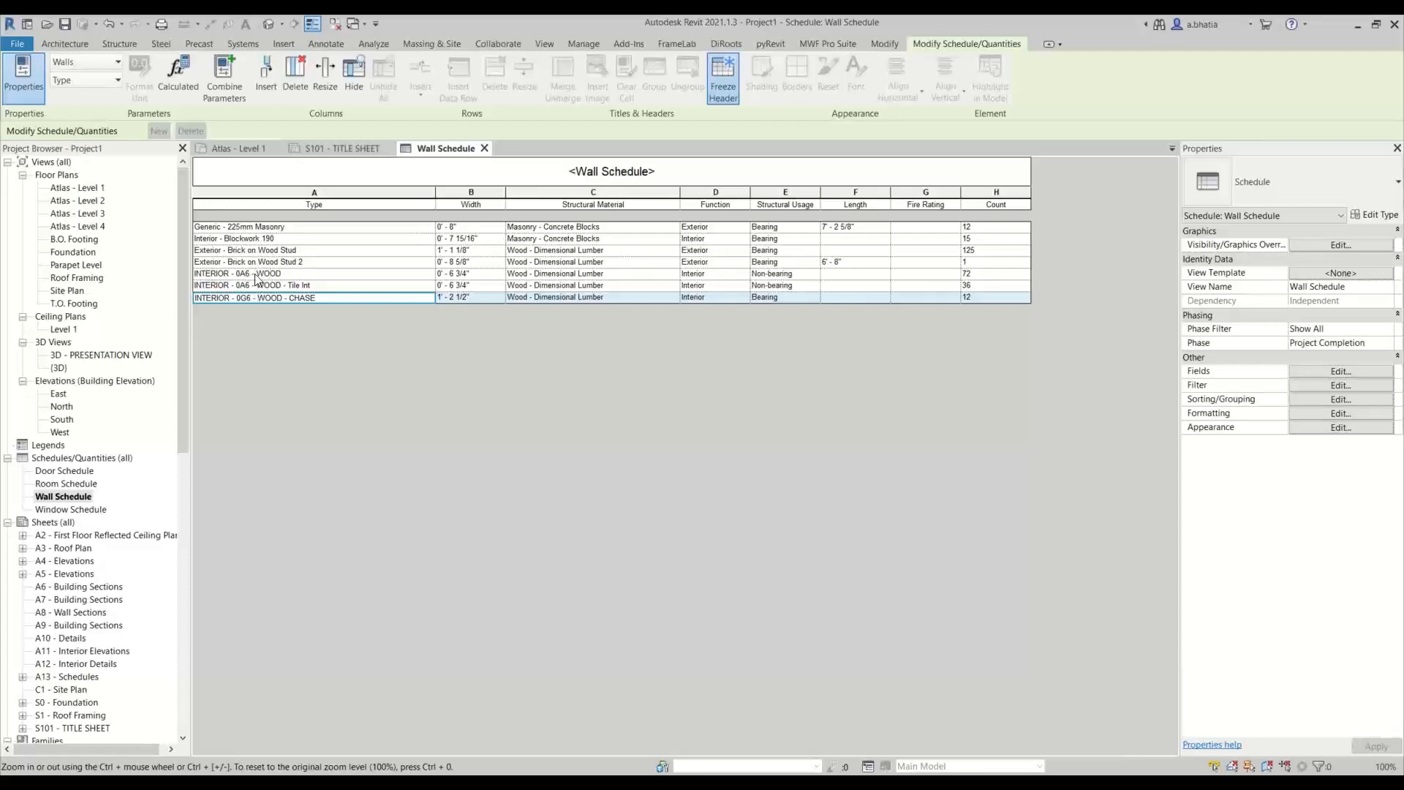
click(258, 250)
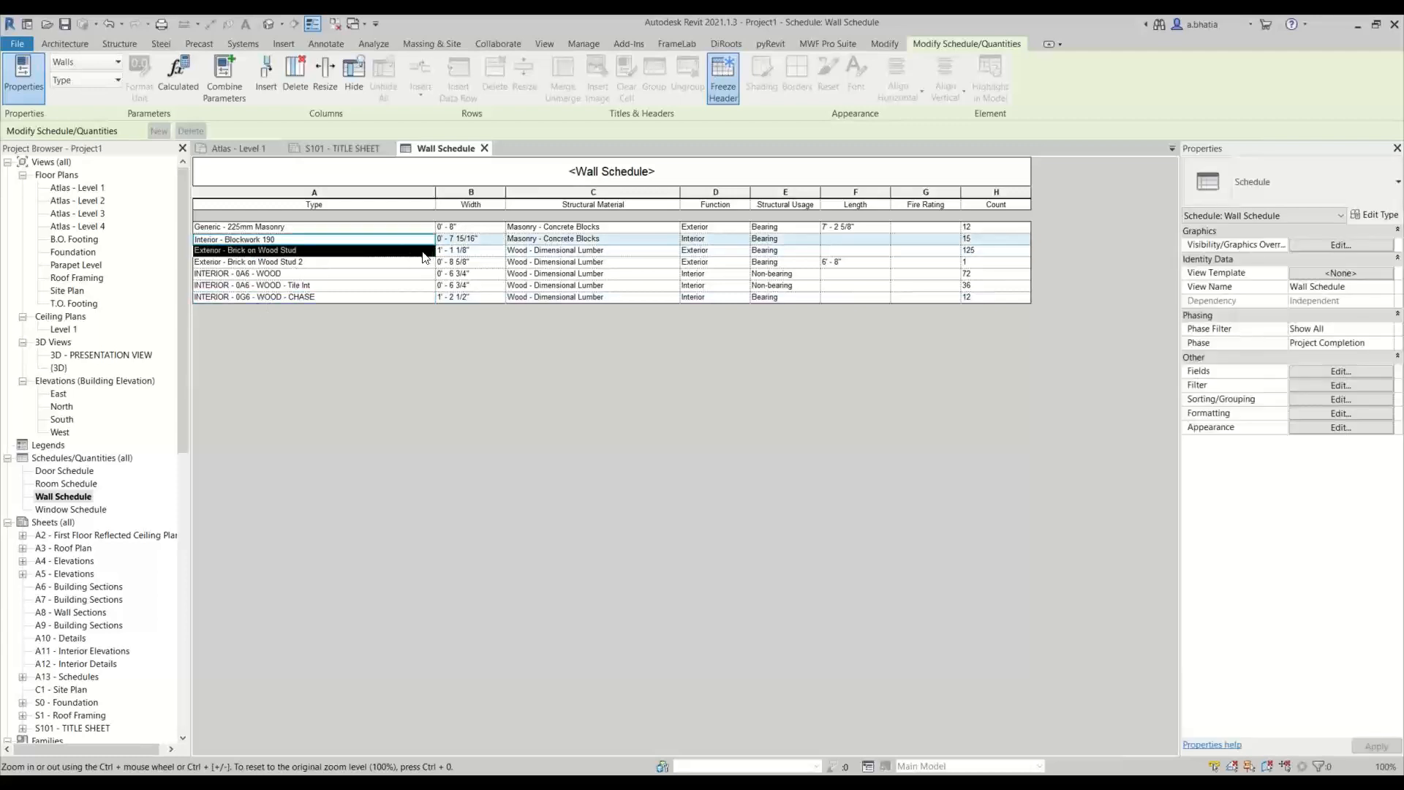
Step: Inspect the layer assembly of the linked model's angled exterior bay wall beside the balcony in the Atlas - Level 1 plan
click(232, 148)
scroll(648, 322, up, 3)
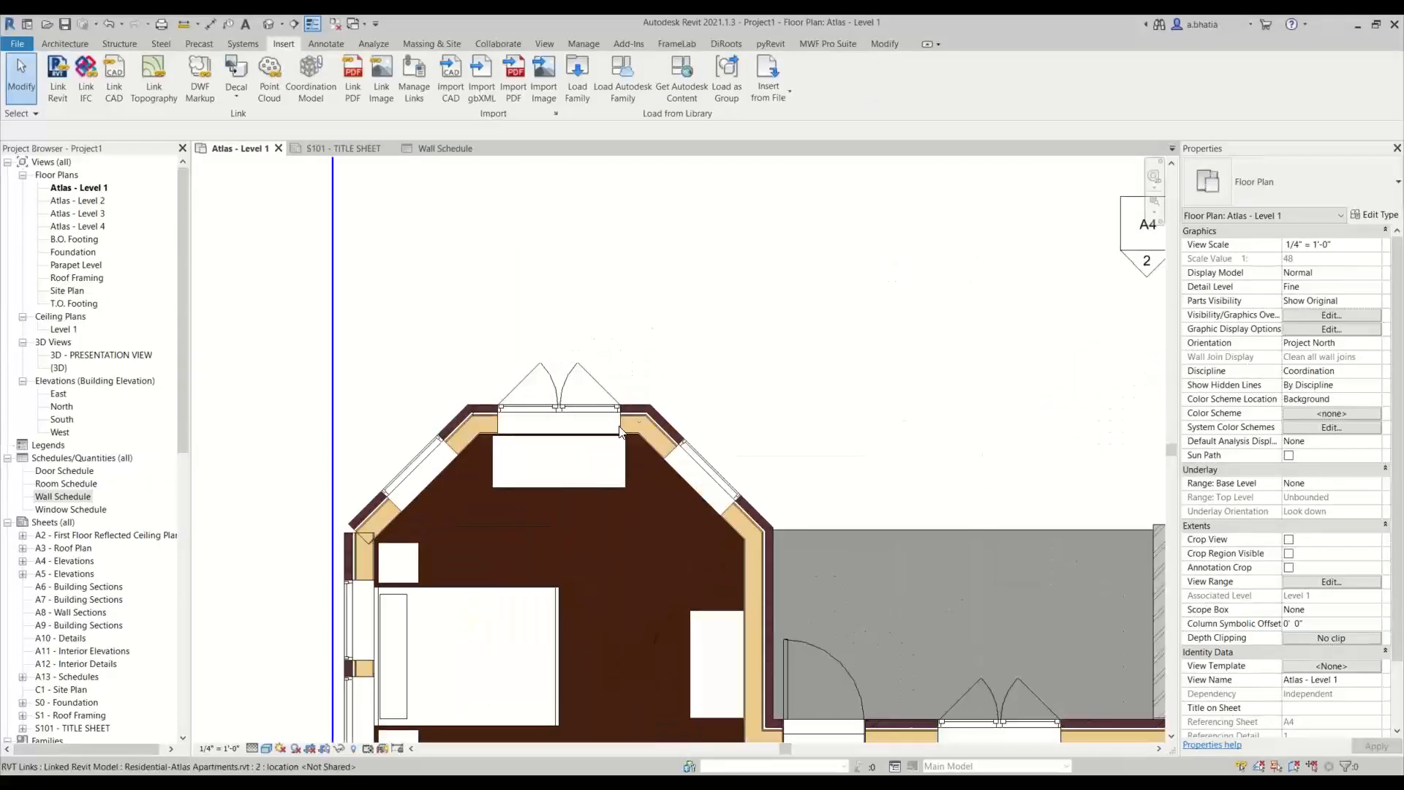
key(Tab)
click(656, 437)
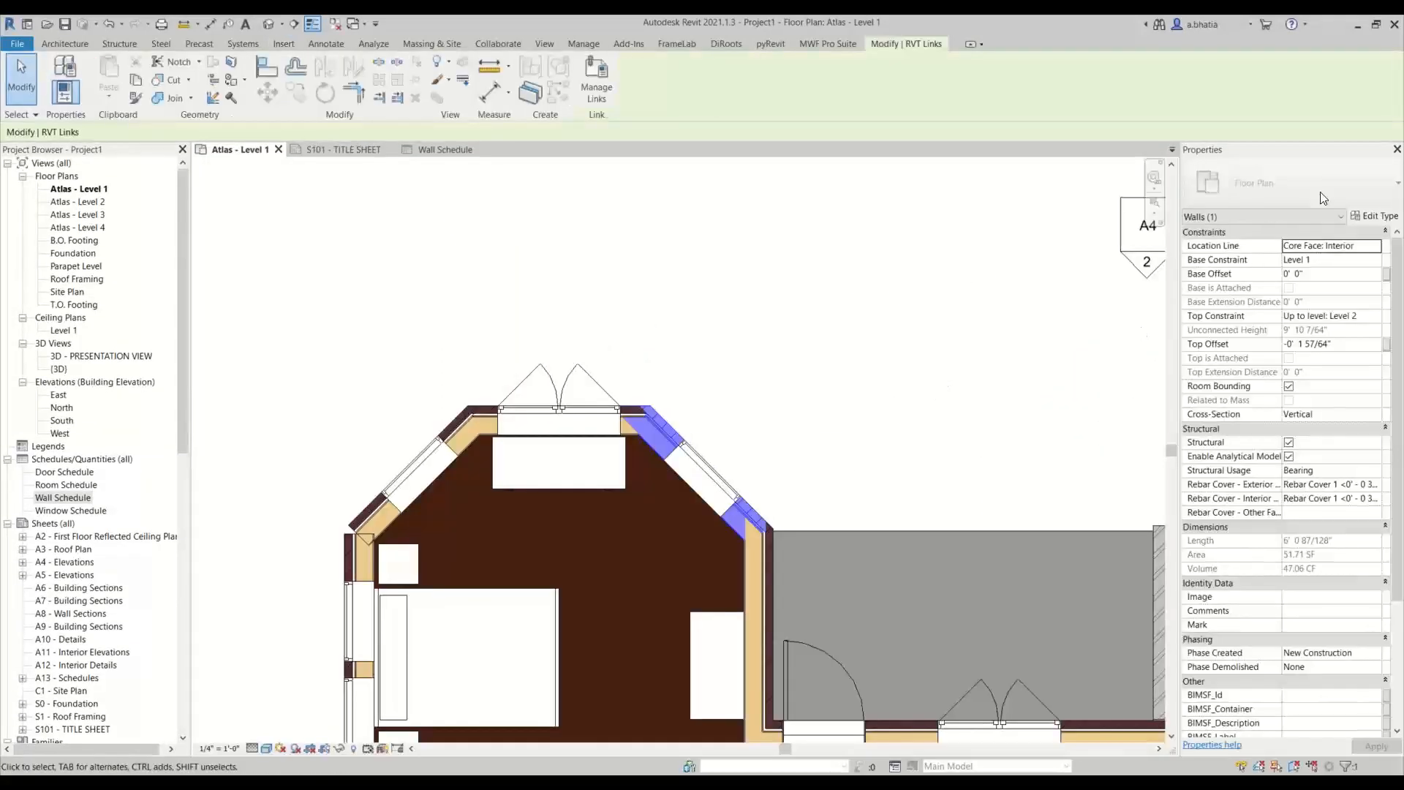
click(1374, 217)
click(773, 275)
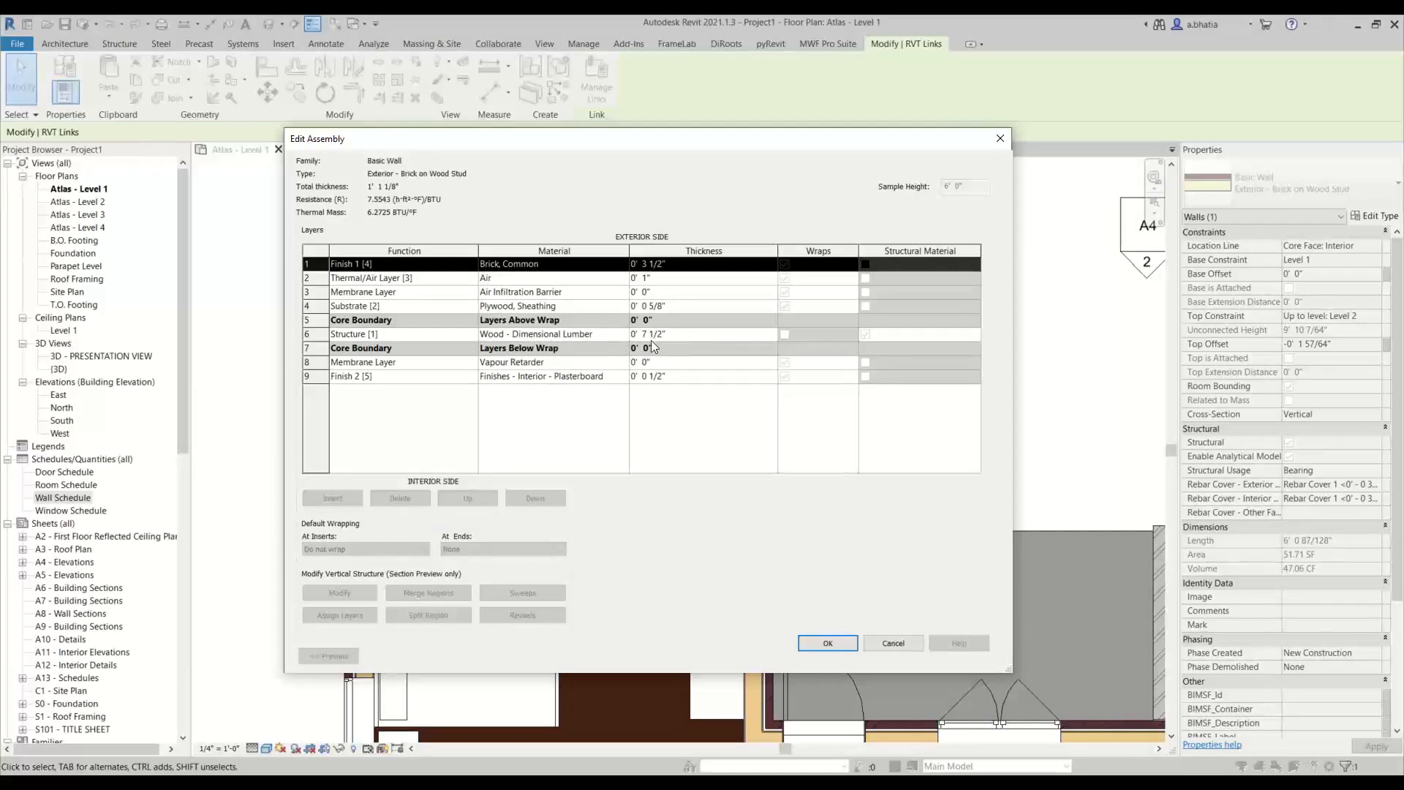
Step: Close the exterior bay wall's layer assembly and type properties without changes, and deselect the wall
click(887, 643)
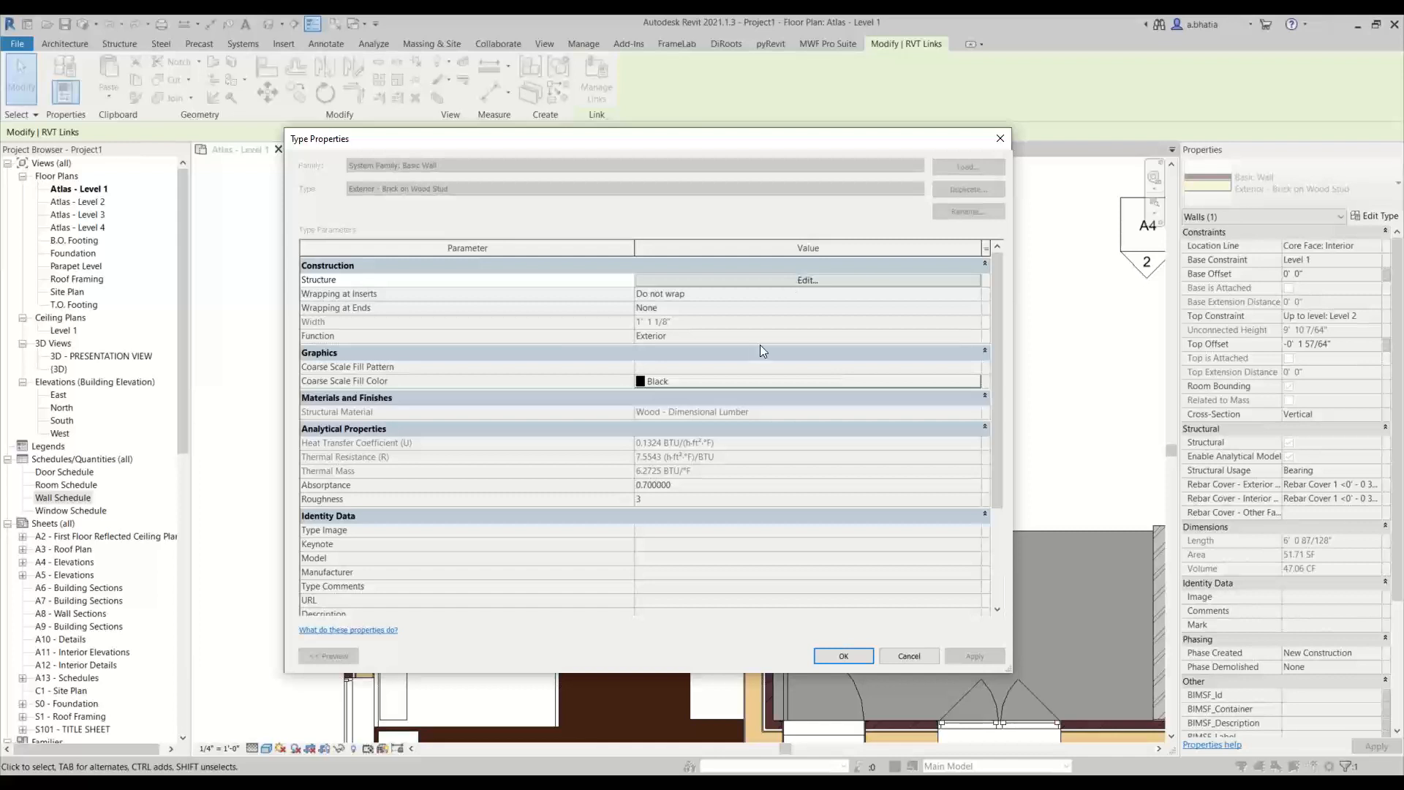
click(897, 657)
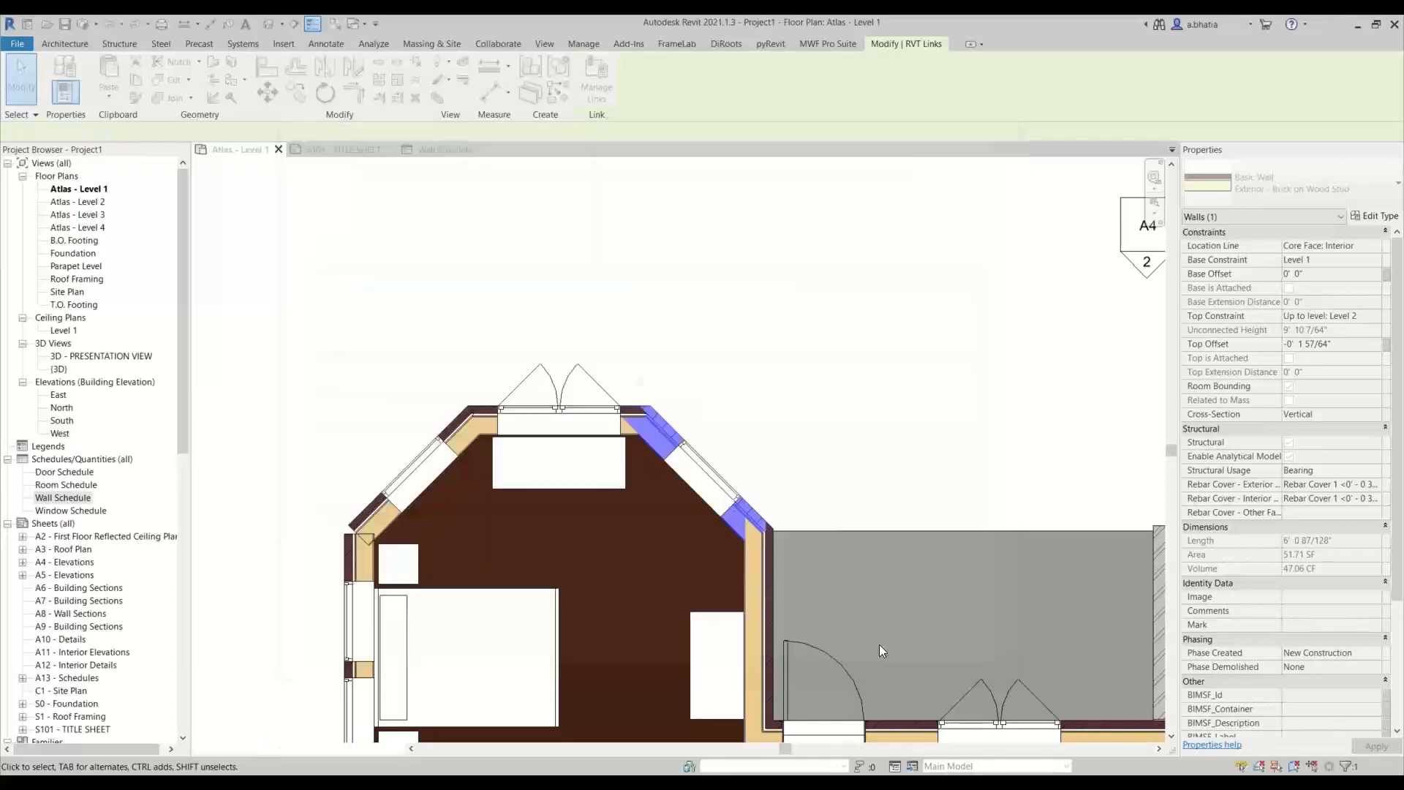
click(768, 404)
Step: Inspect the layer assembly of the linked model's short interior wood wall between the bedroom entry and the living room
scroll(768, 404, down, 2)
middle_drag(747, 582, 643, 482)
scroll(644, 483, up, 1)
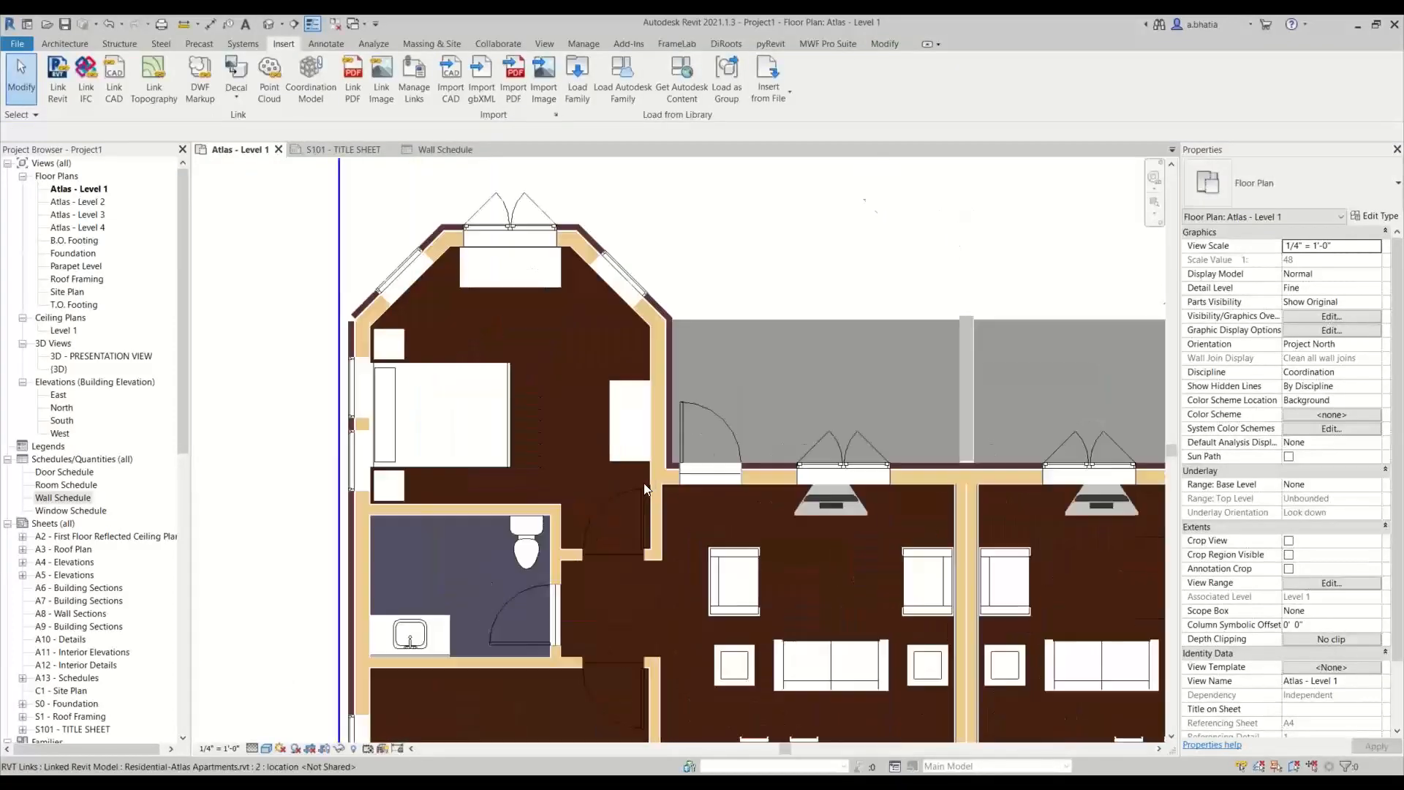
scroll(646, 492, up, 1)
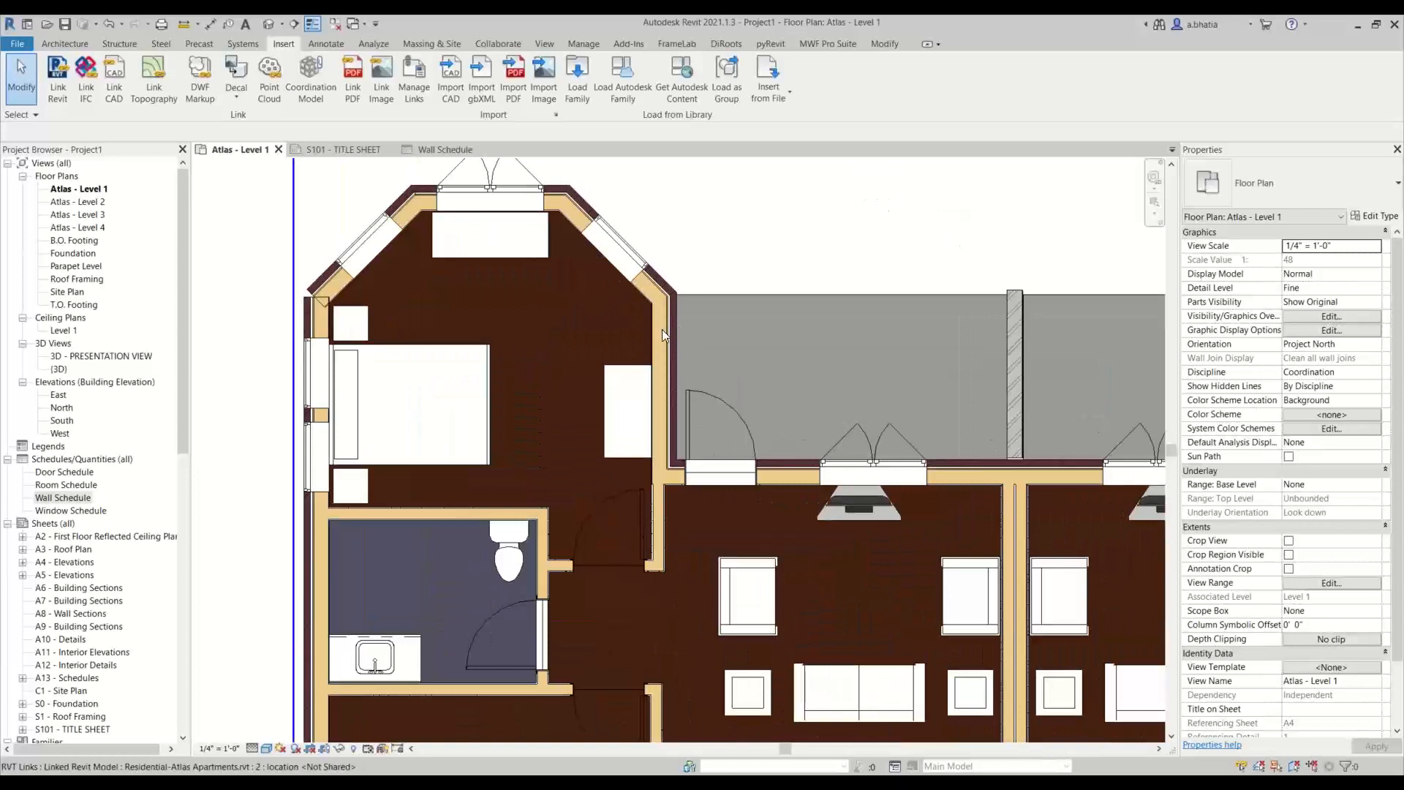
click(659, 531)
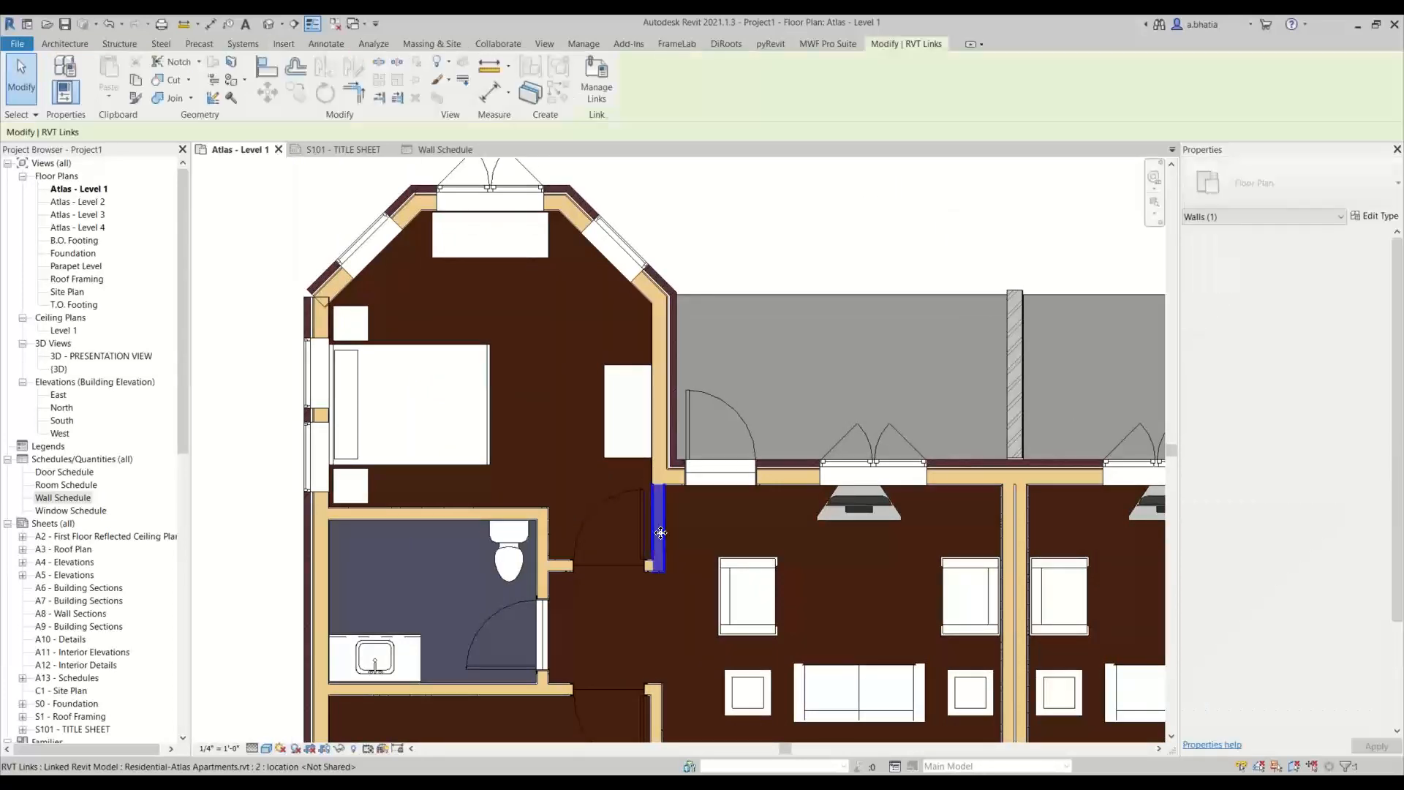
click(1372, 218)
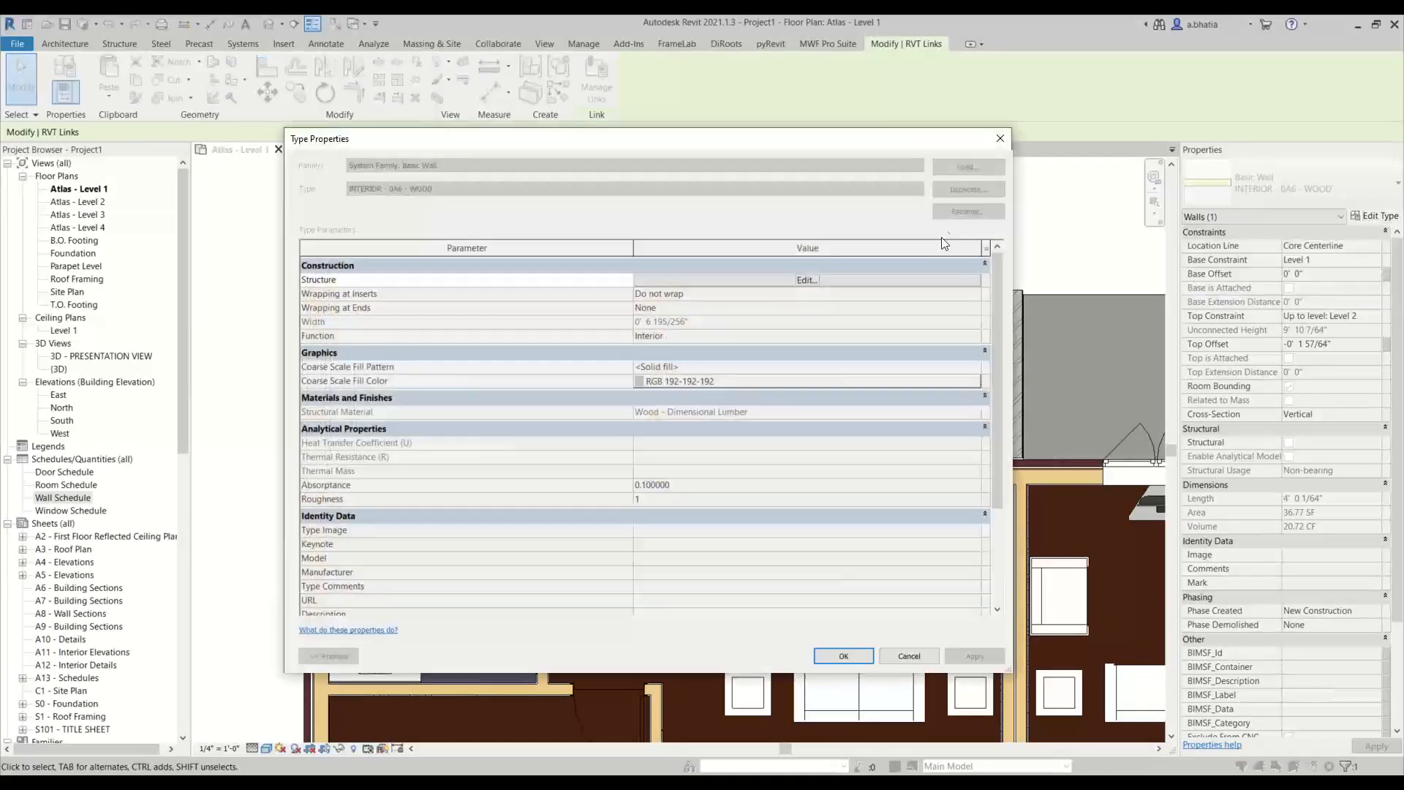
click(914, 279)
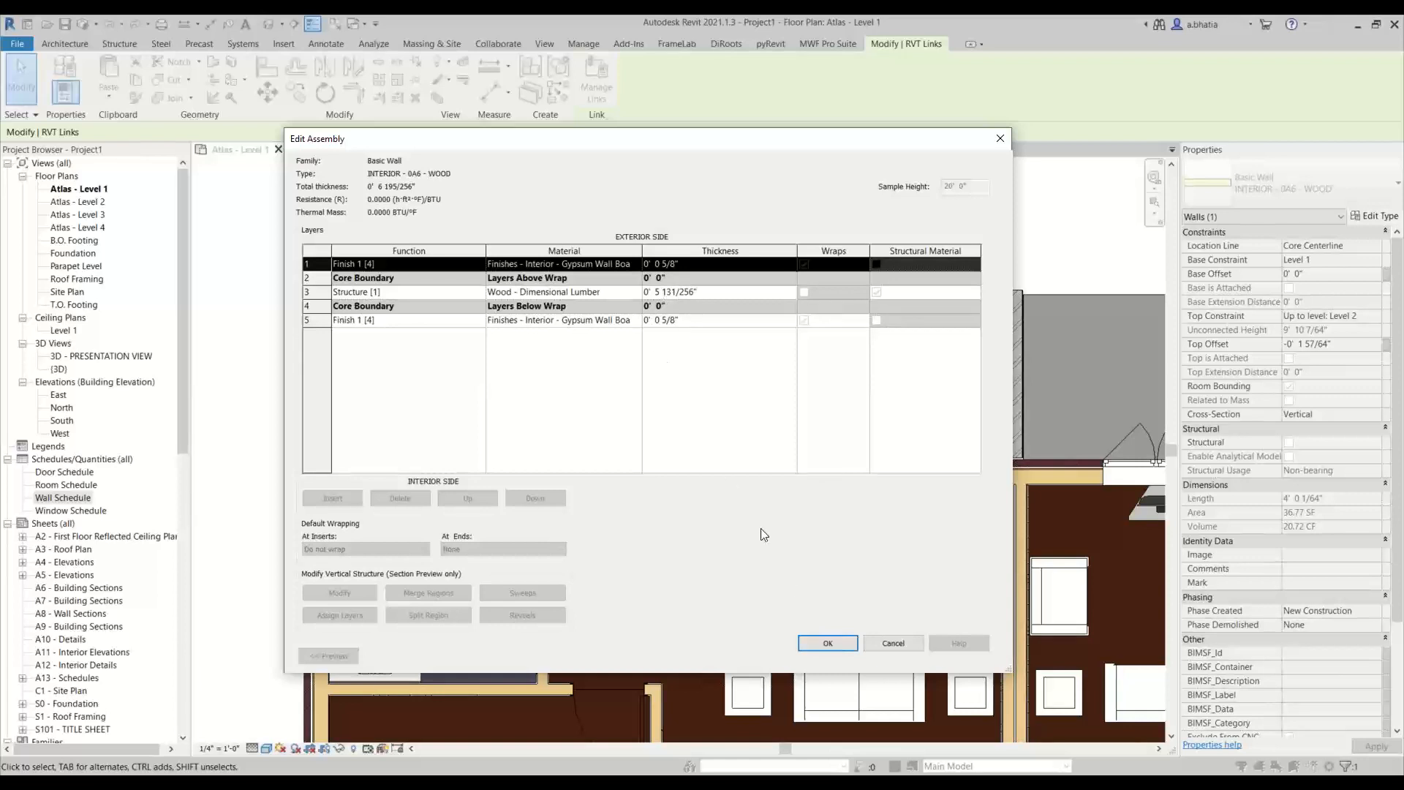
click(830, 643)
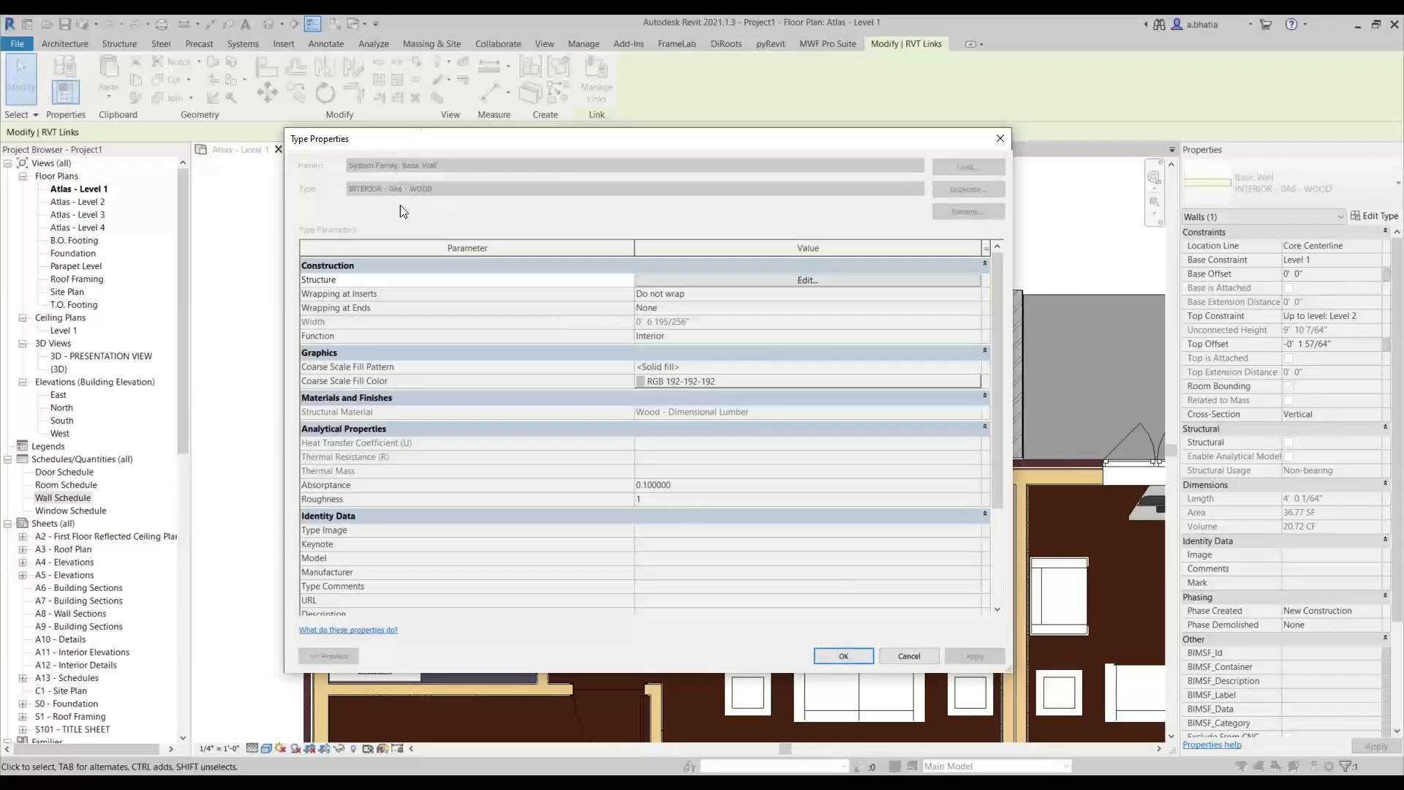
click(844, 654)
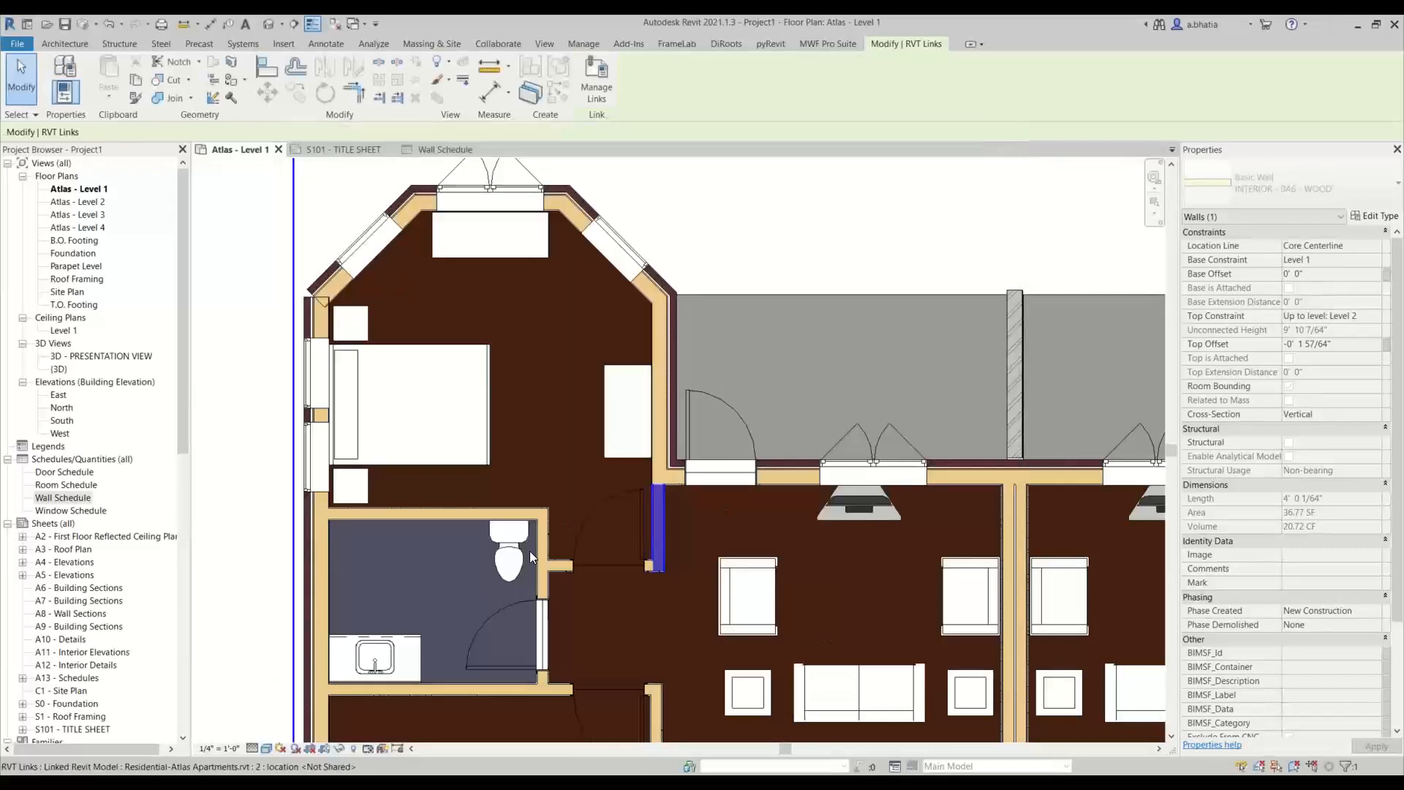
Step: Inspect the layer assembly of the linked model's bathroom wall that contains the bathroom door
scroll(602, 615, up, 4)
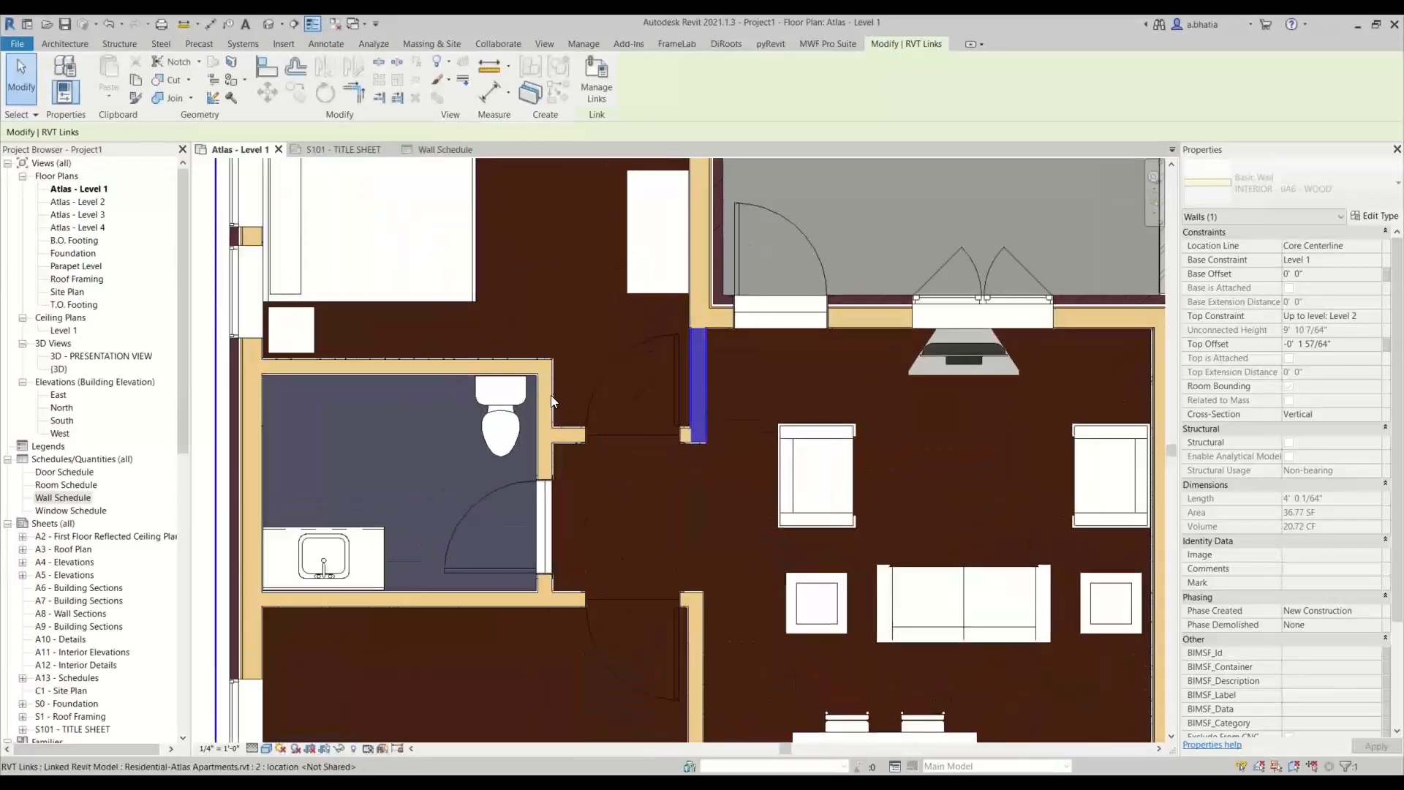
click(550, 395)
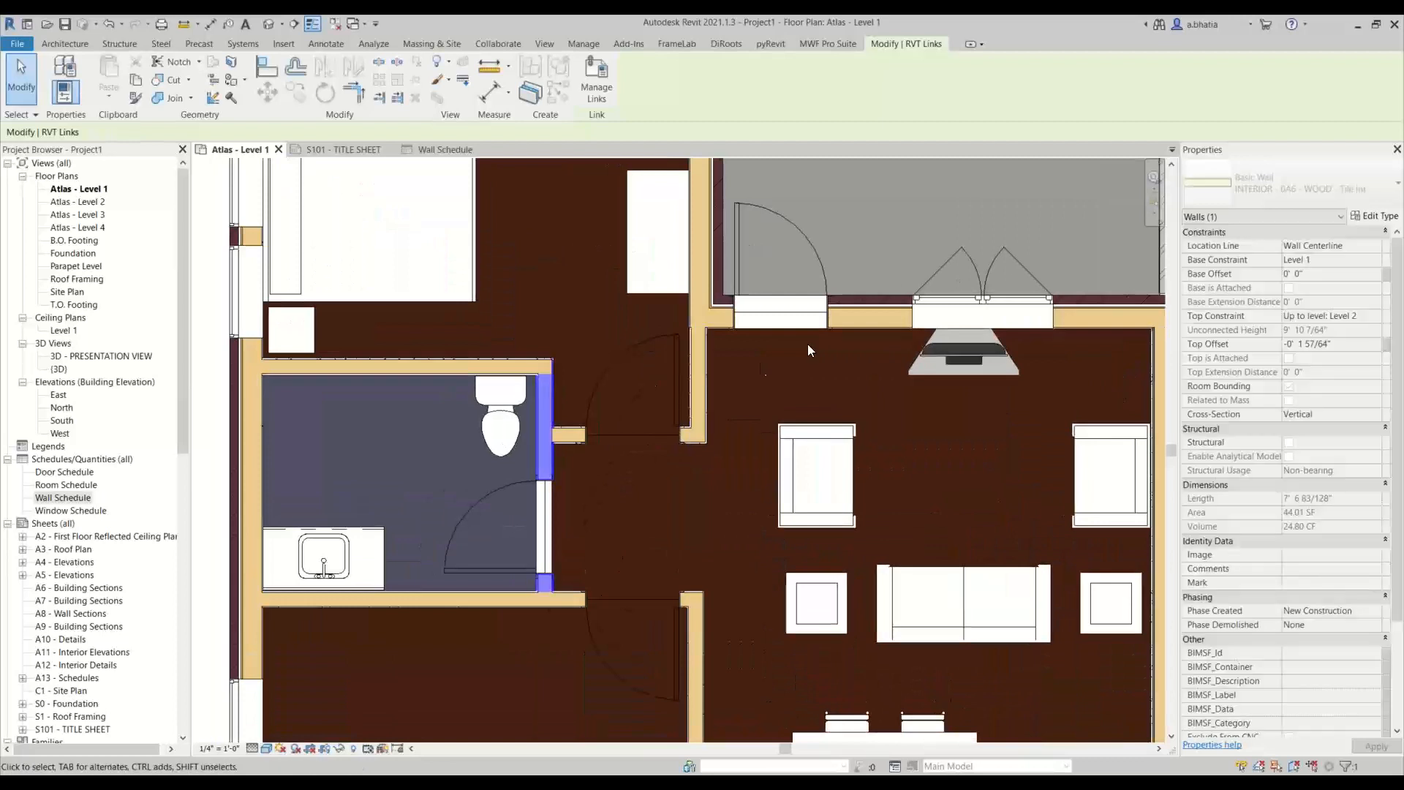
click(1375, 216)
click(805, 280)
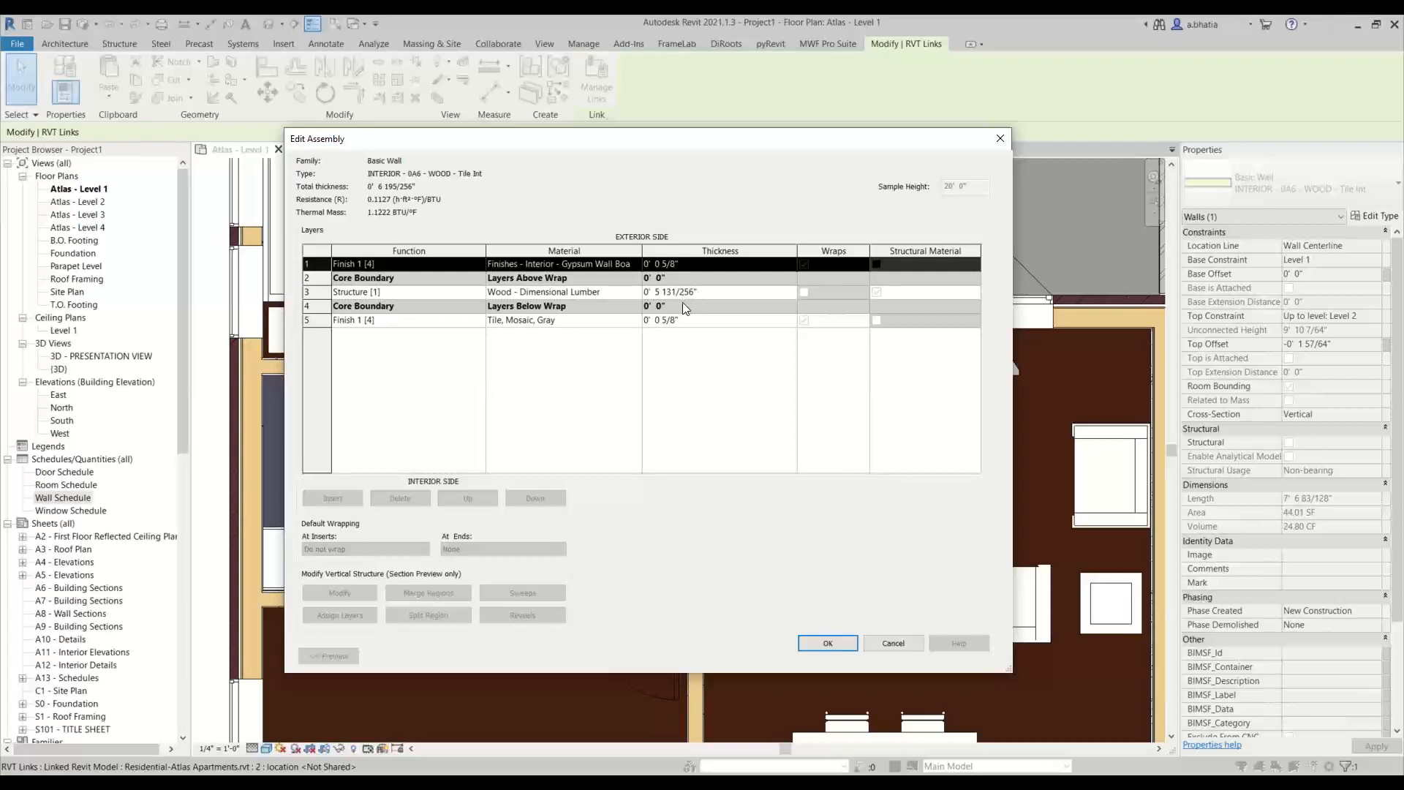
click(915, 645)
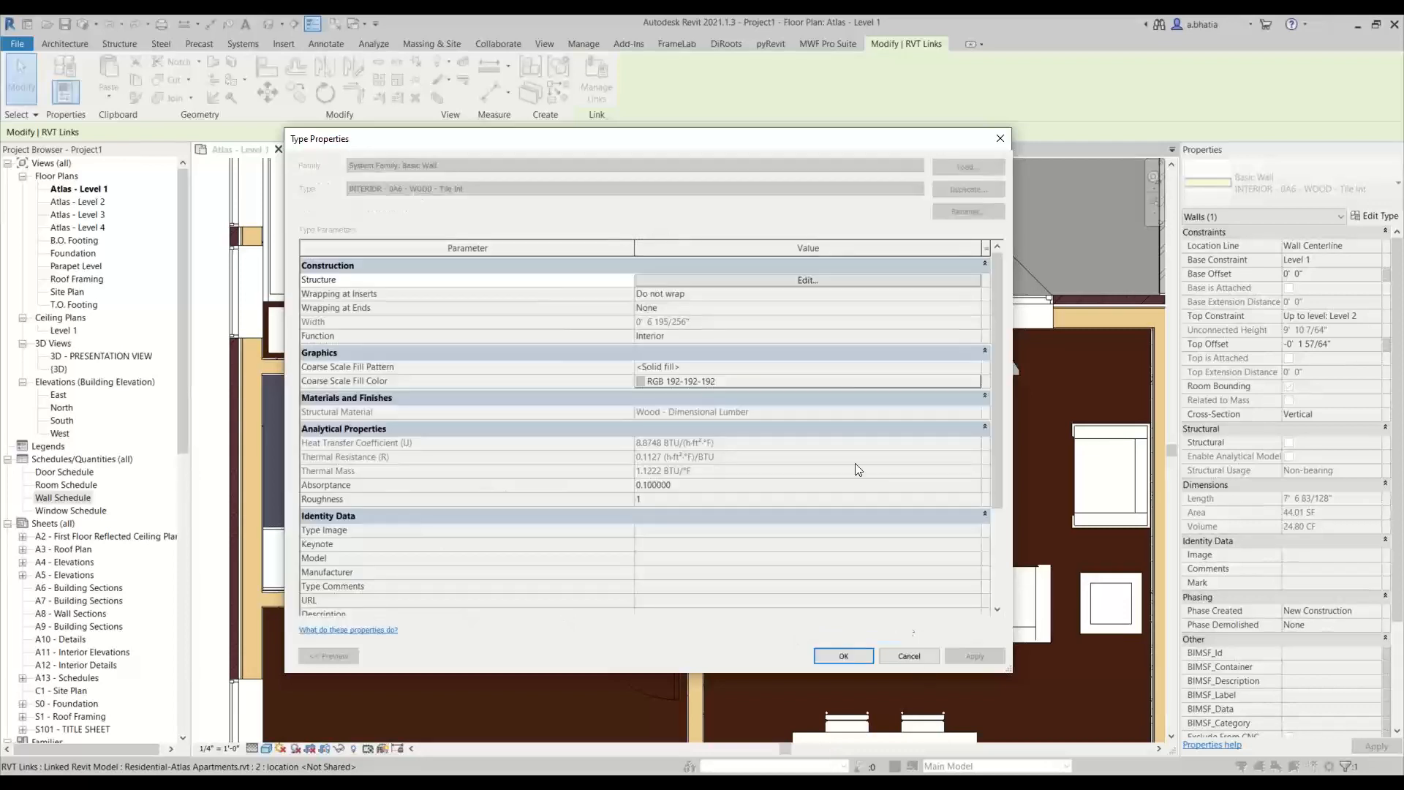
click(898, 651)
Step: Inspect the layer assembly of the thick linked wall between the kitchens and the stair and elevator core, leaving it unchanged
scroll(890, 604, down, 3)
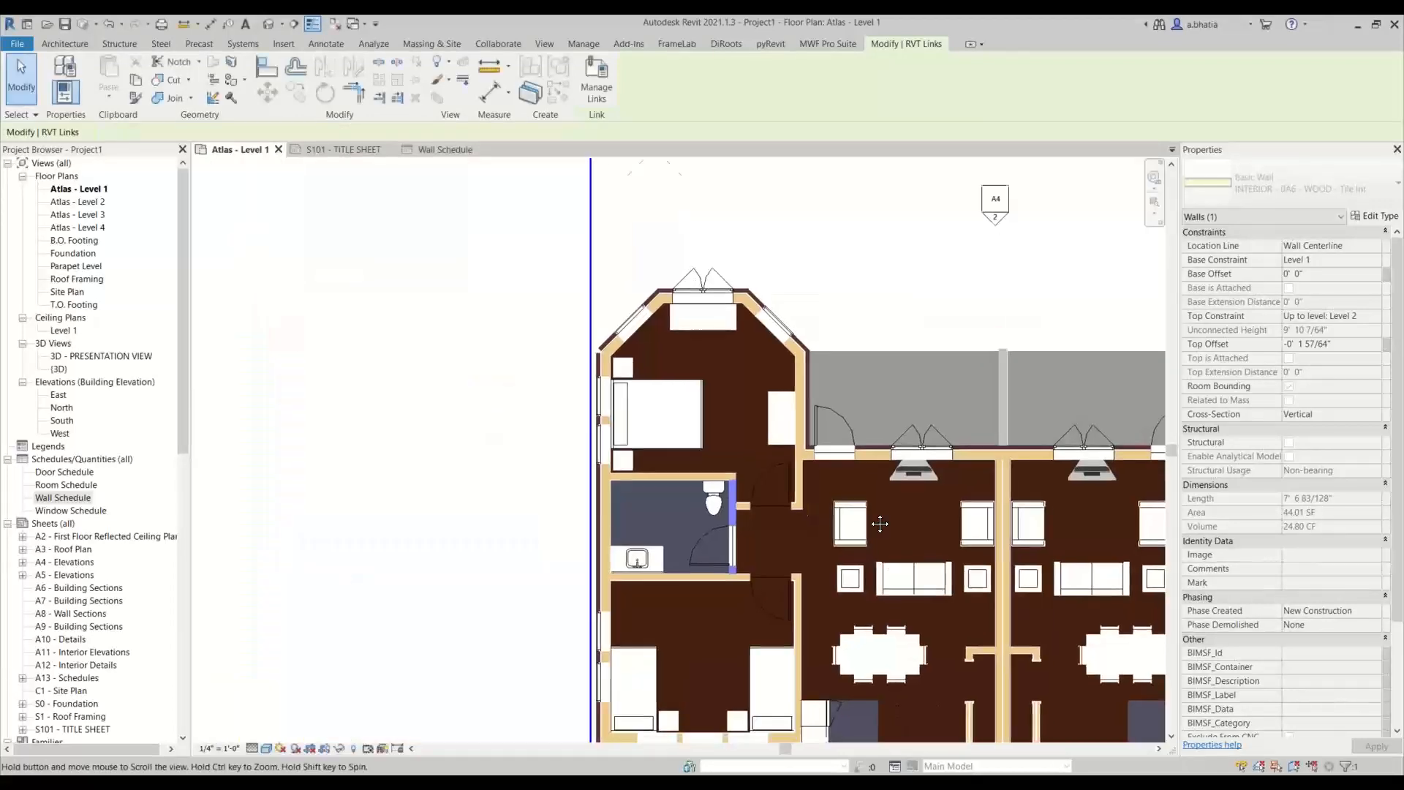
middle_drag(891, 604, 731, 485)
scroll(699, 491, up, 2)
scroll(596, 348, down, 2)
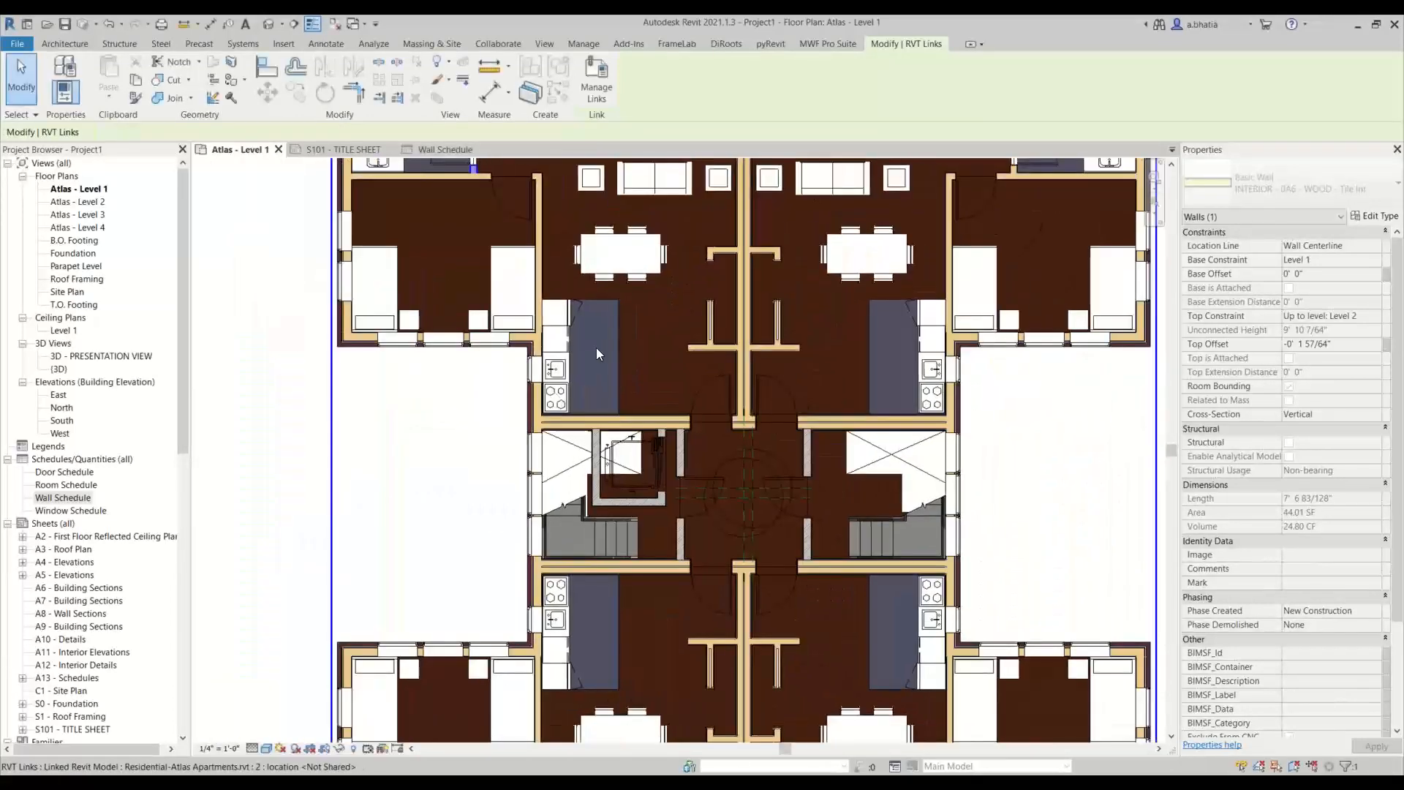
scroll(665, 454, up, 4)
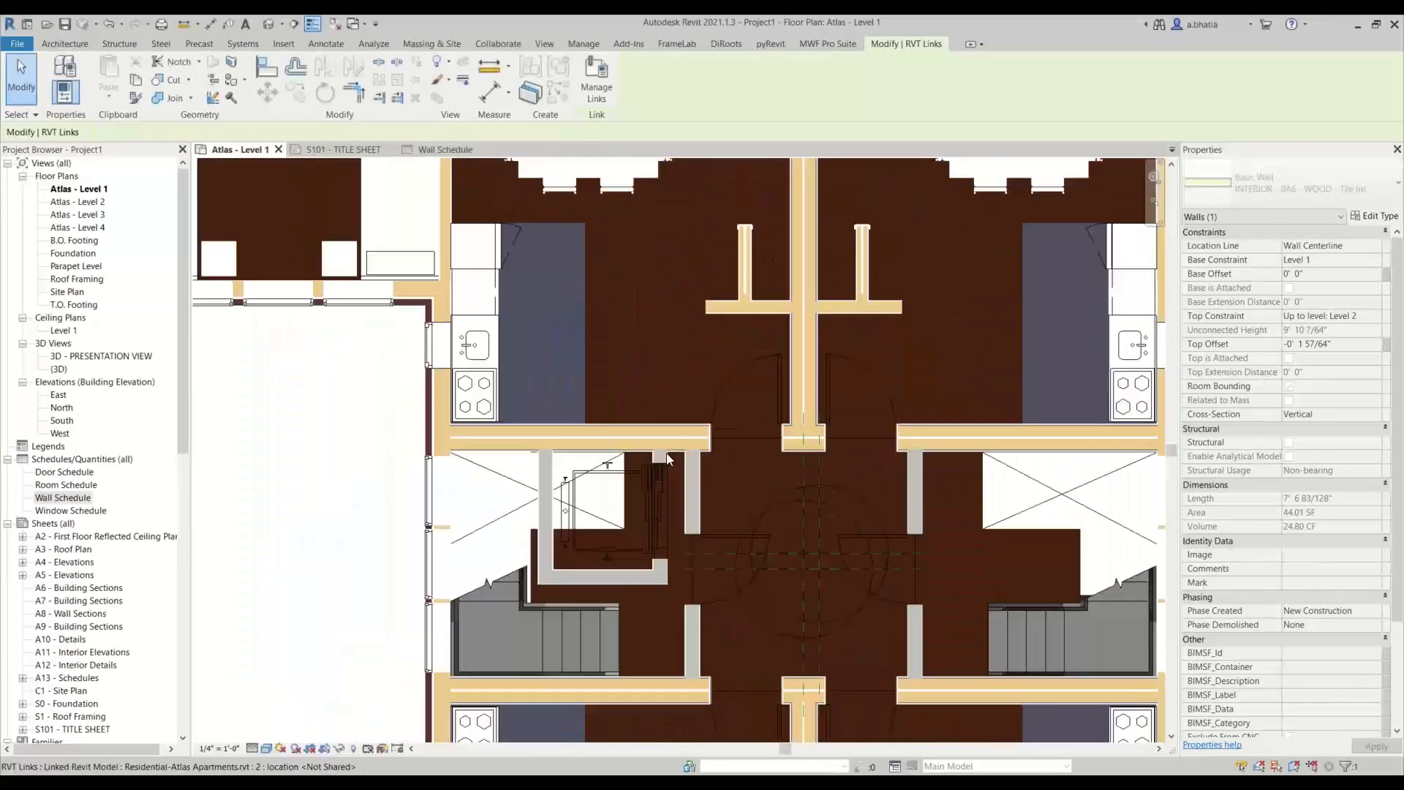
click(986, 434)
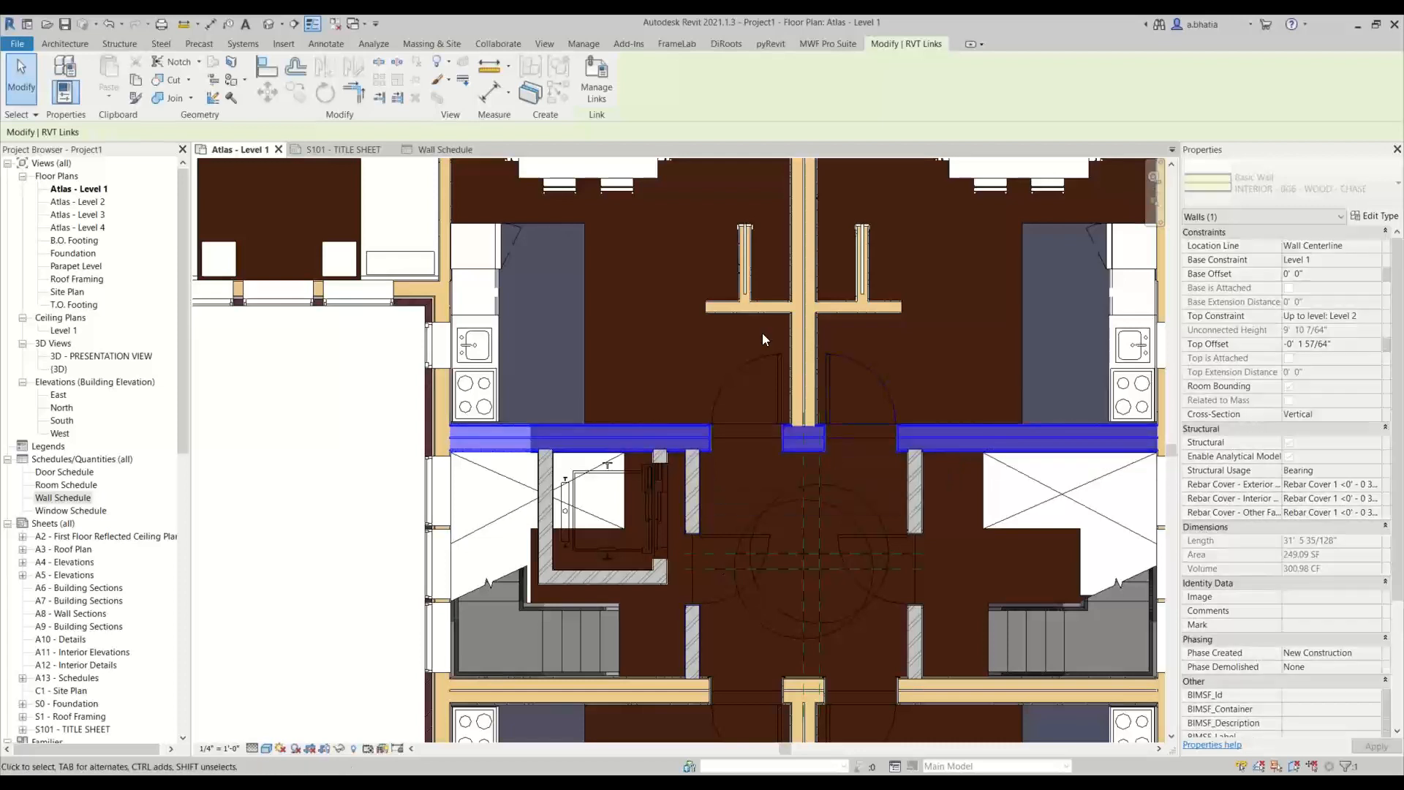
click(1369, 218)
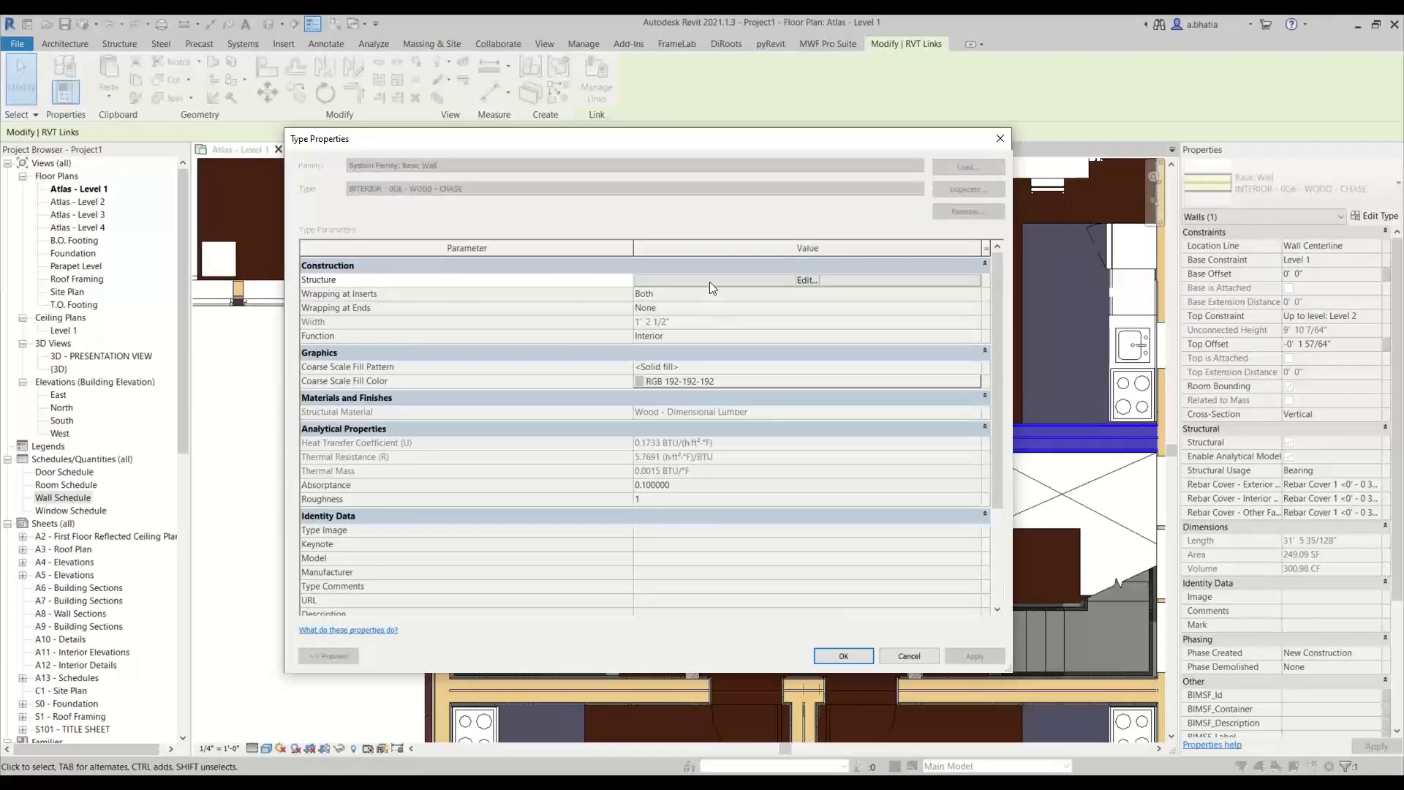
click(710, 279)
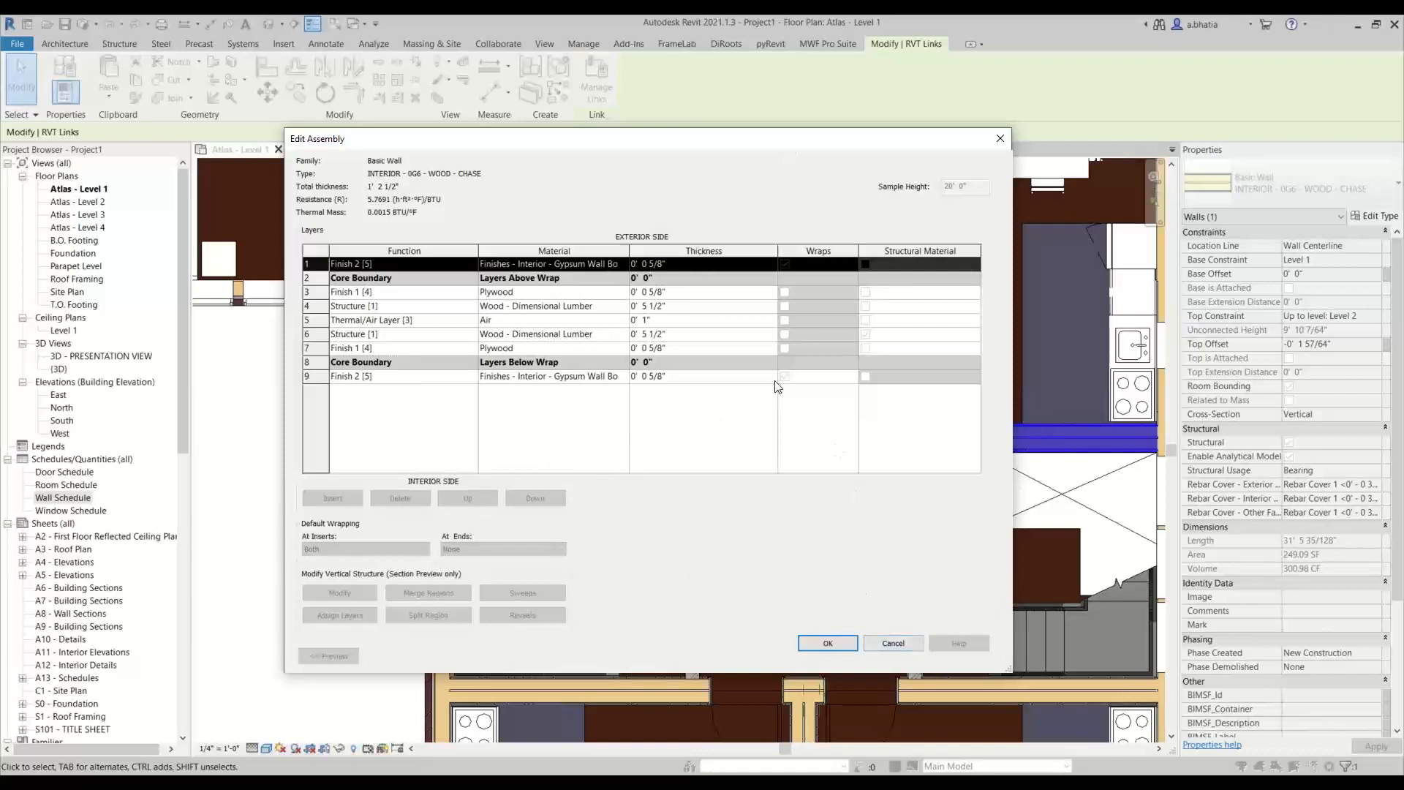
click(838, 650)
click(838, 643)
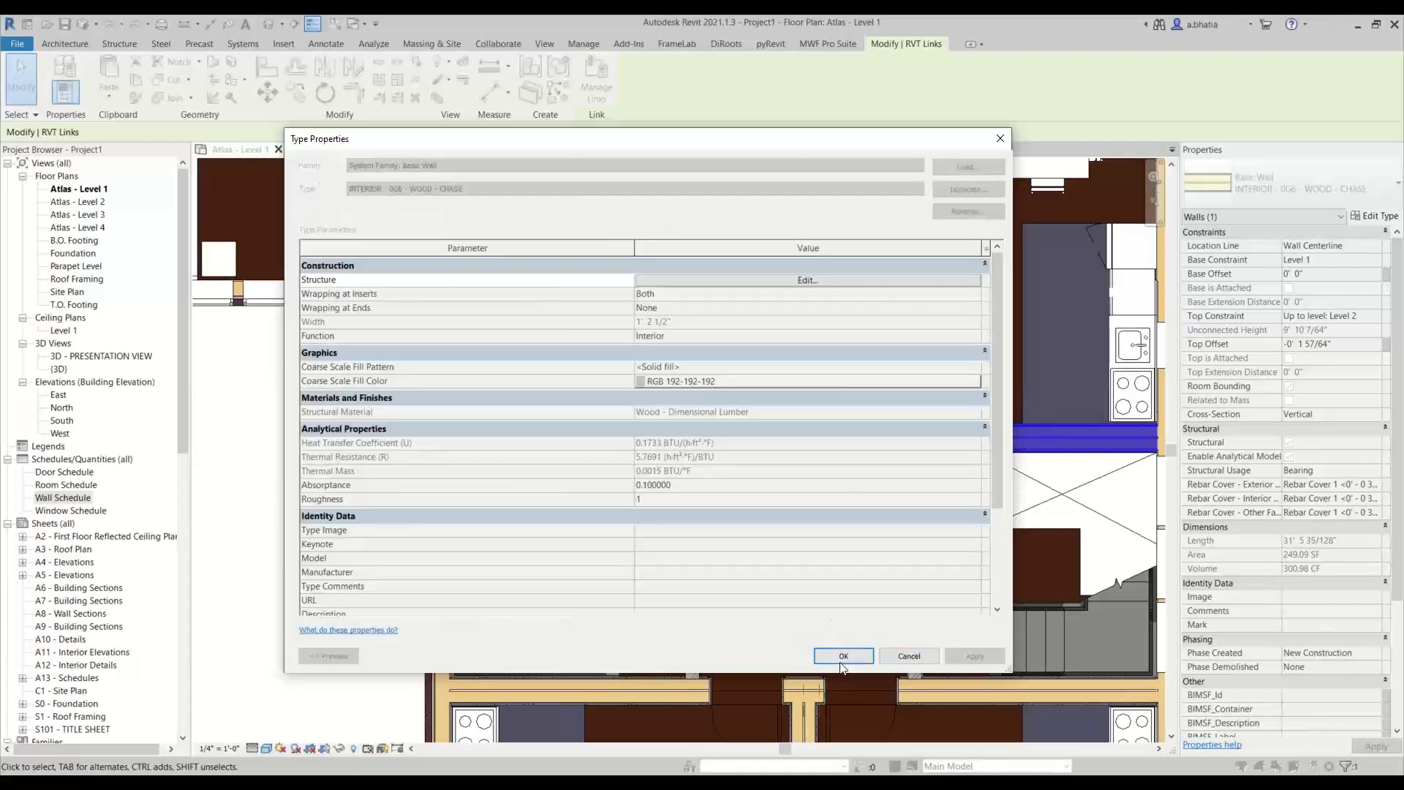
scroll(836, 524, down, 5)
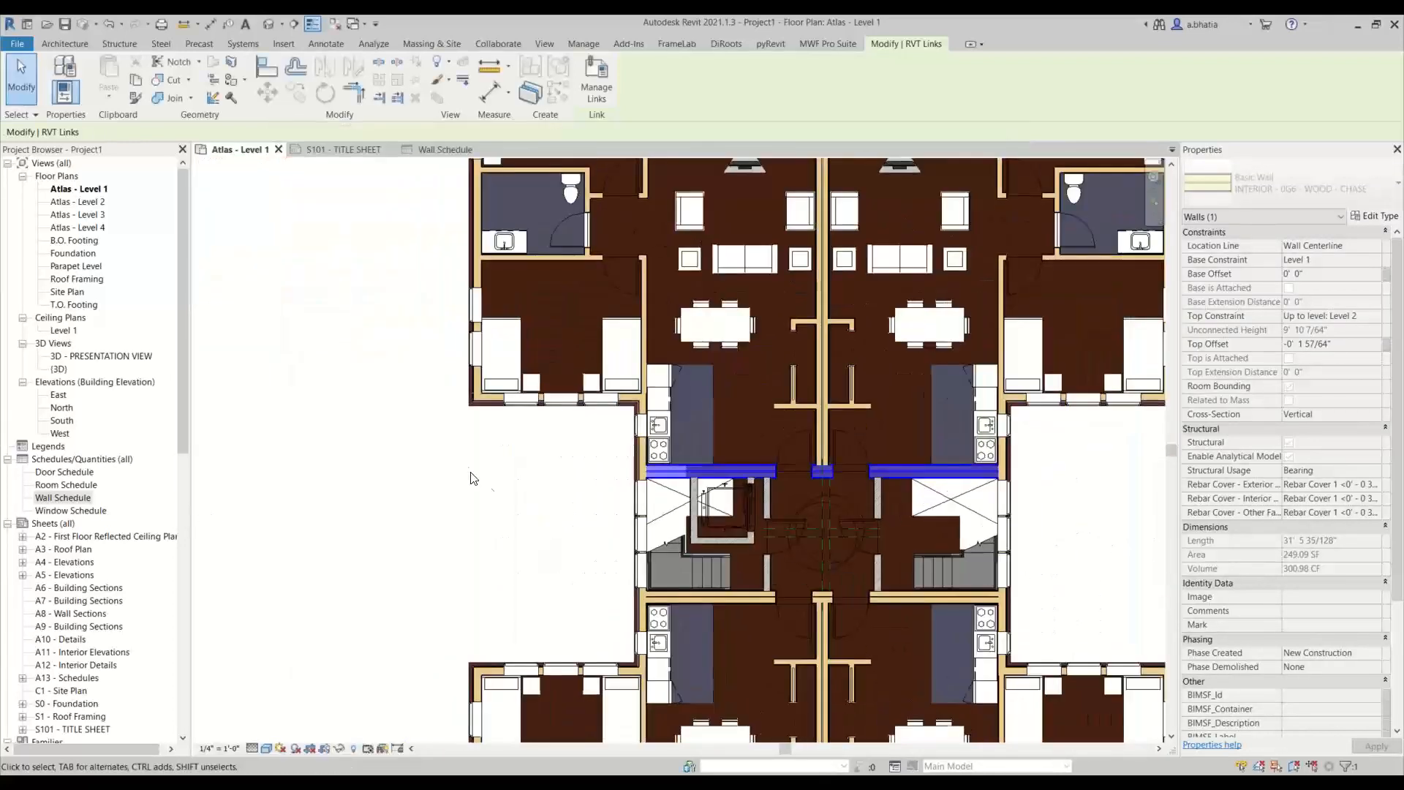
click(442, 483)
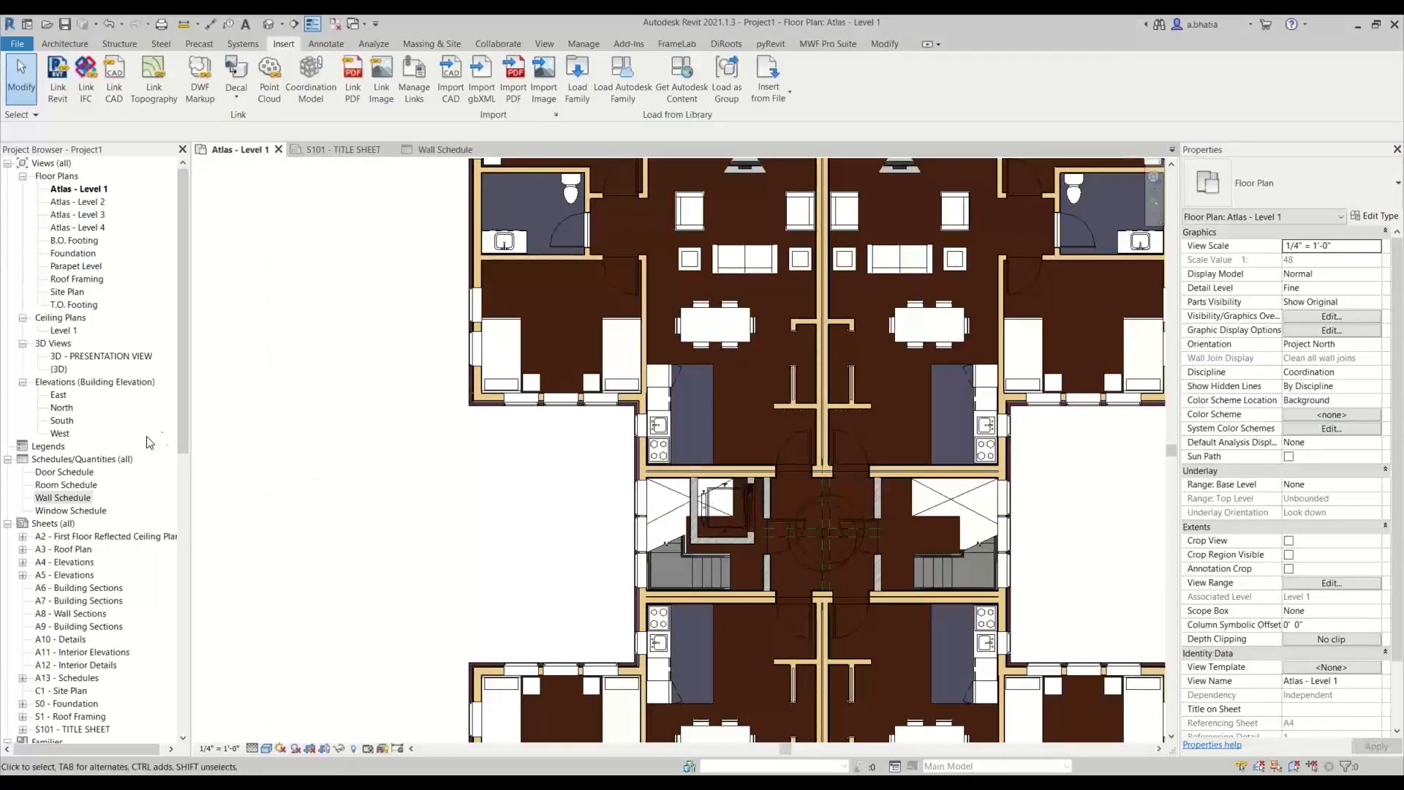
Step: Draw a straight horizontal wall 8' long in the empty area west of the building in the Atlas - Level 1 plan
middle_drag(316, 399, 445, 420)
key(w)
key(a)
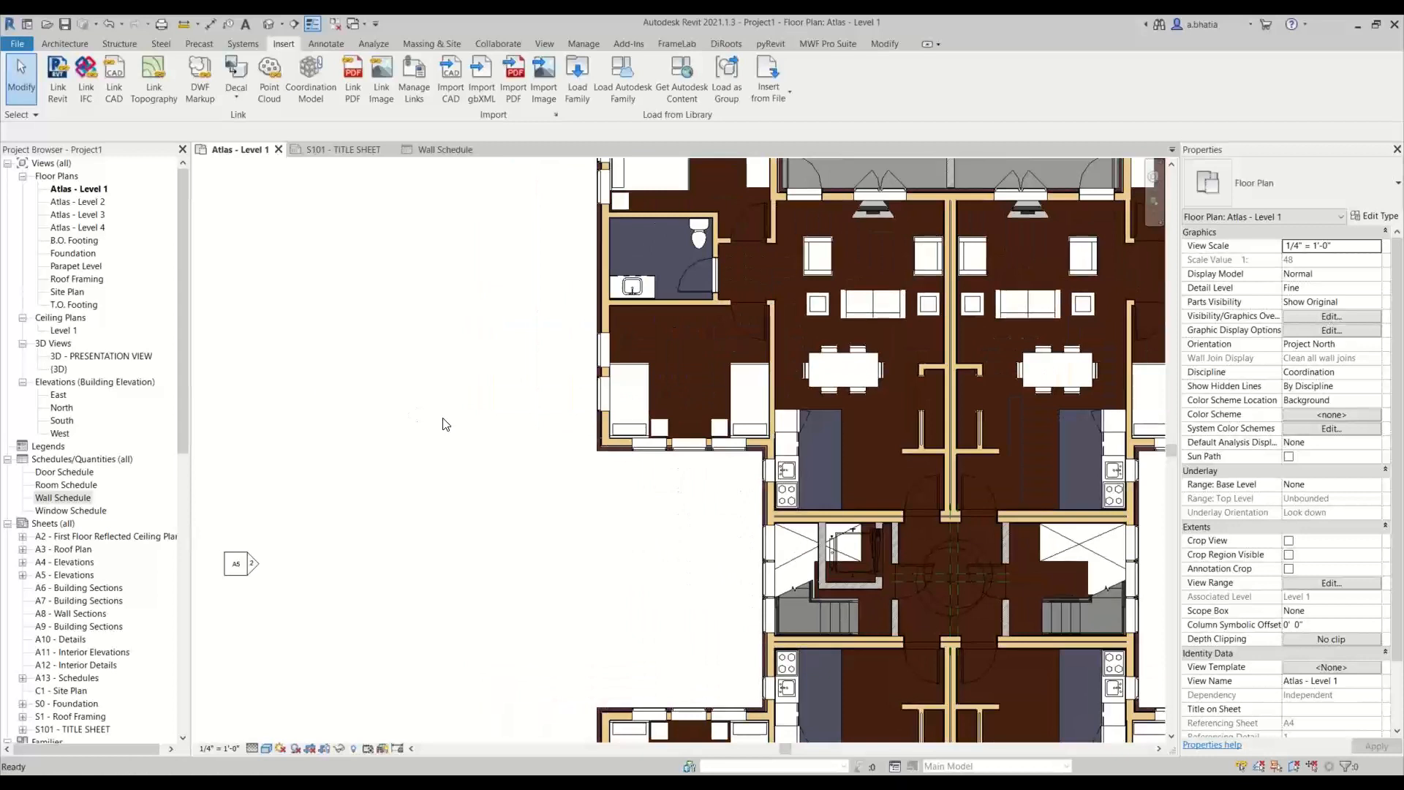
click(360, 359)
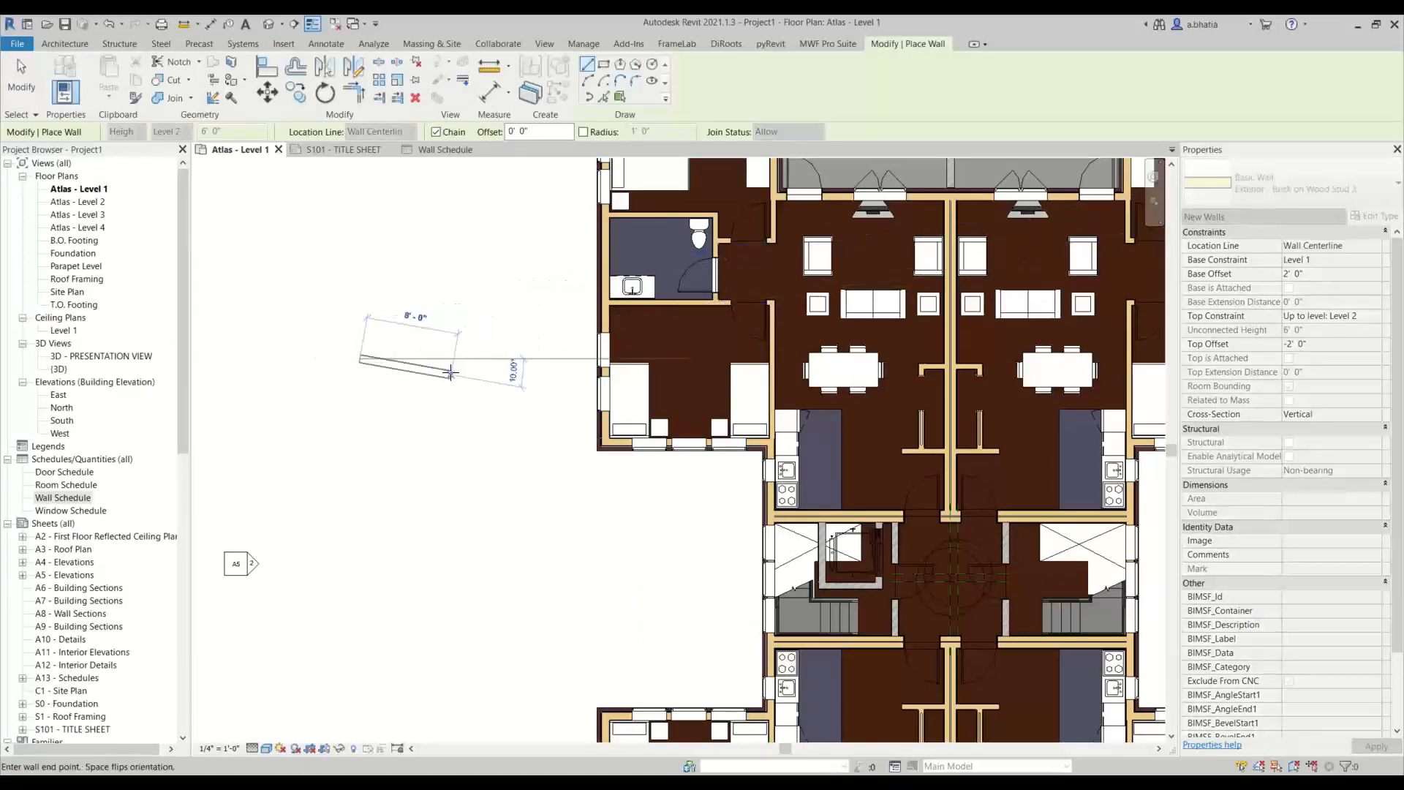
click(454, 358)
key(Escape)
key(Escape)
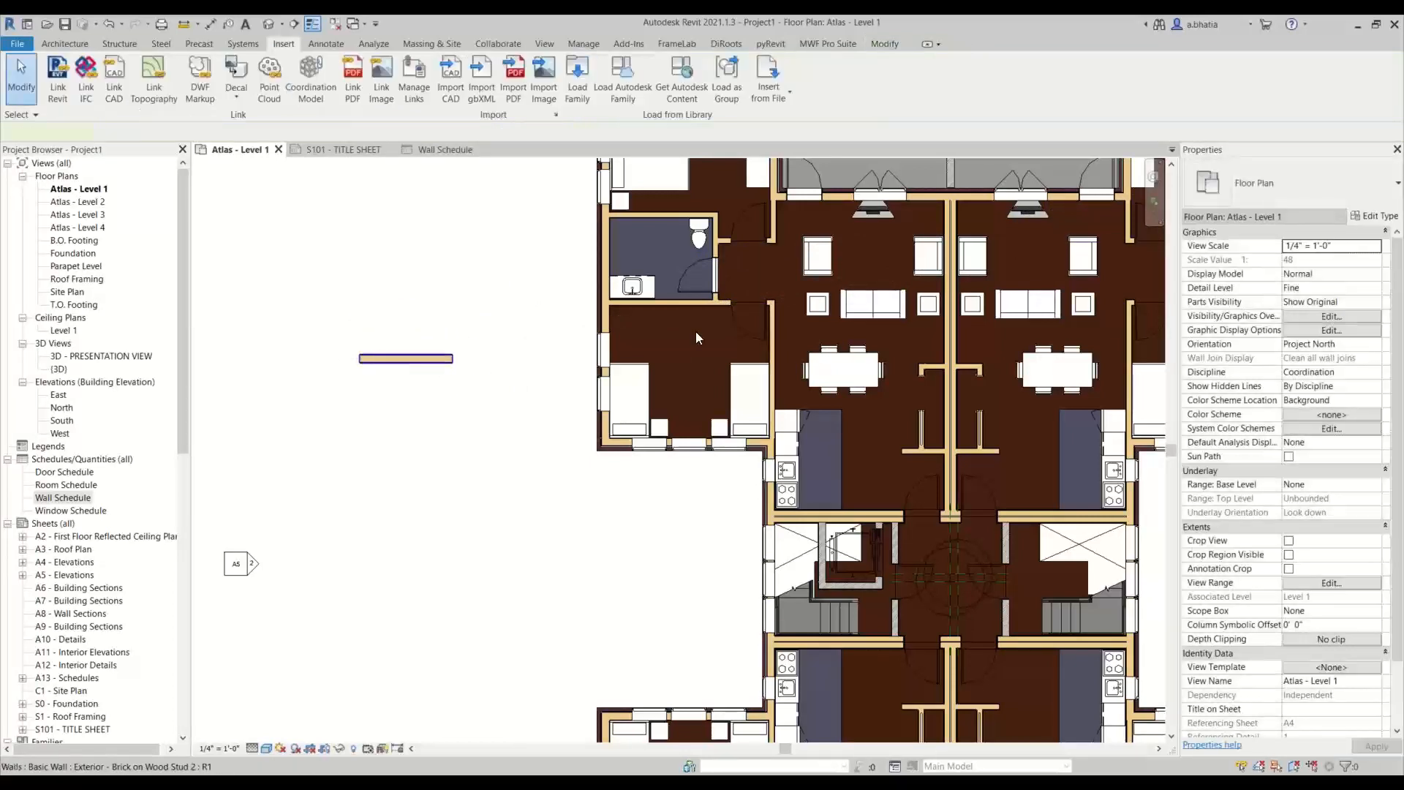
Step: Change the newly drawn wall's type to 8" - Wood Stud Wall
click(1248, 196)
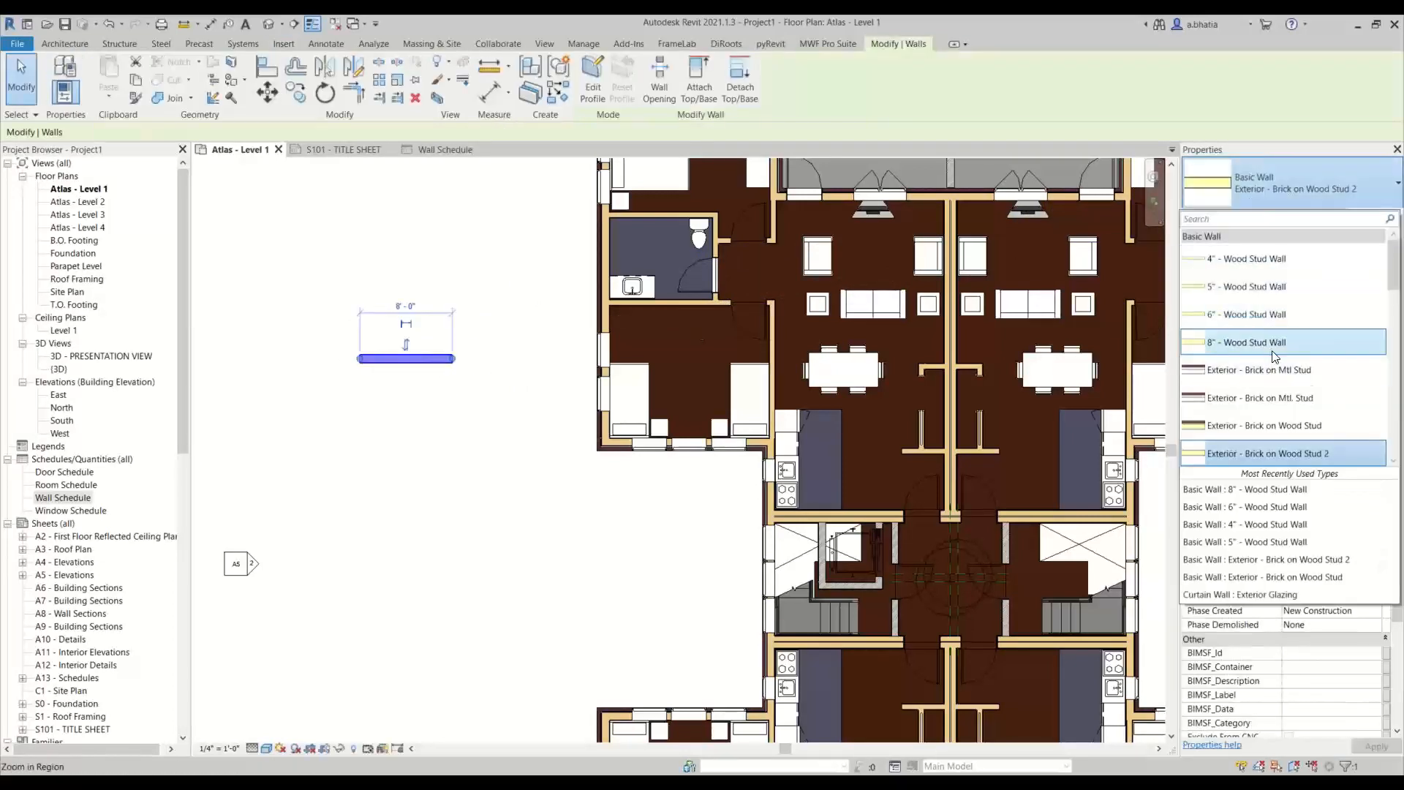
scroll(1271, 349, down, 3)
scroll(1265, 340, up, 6)
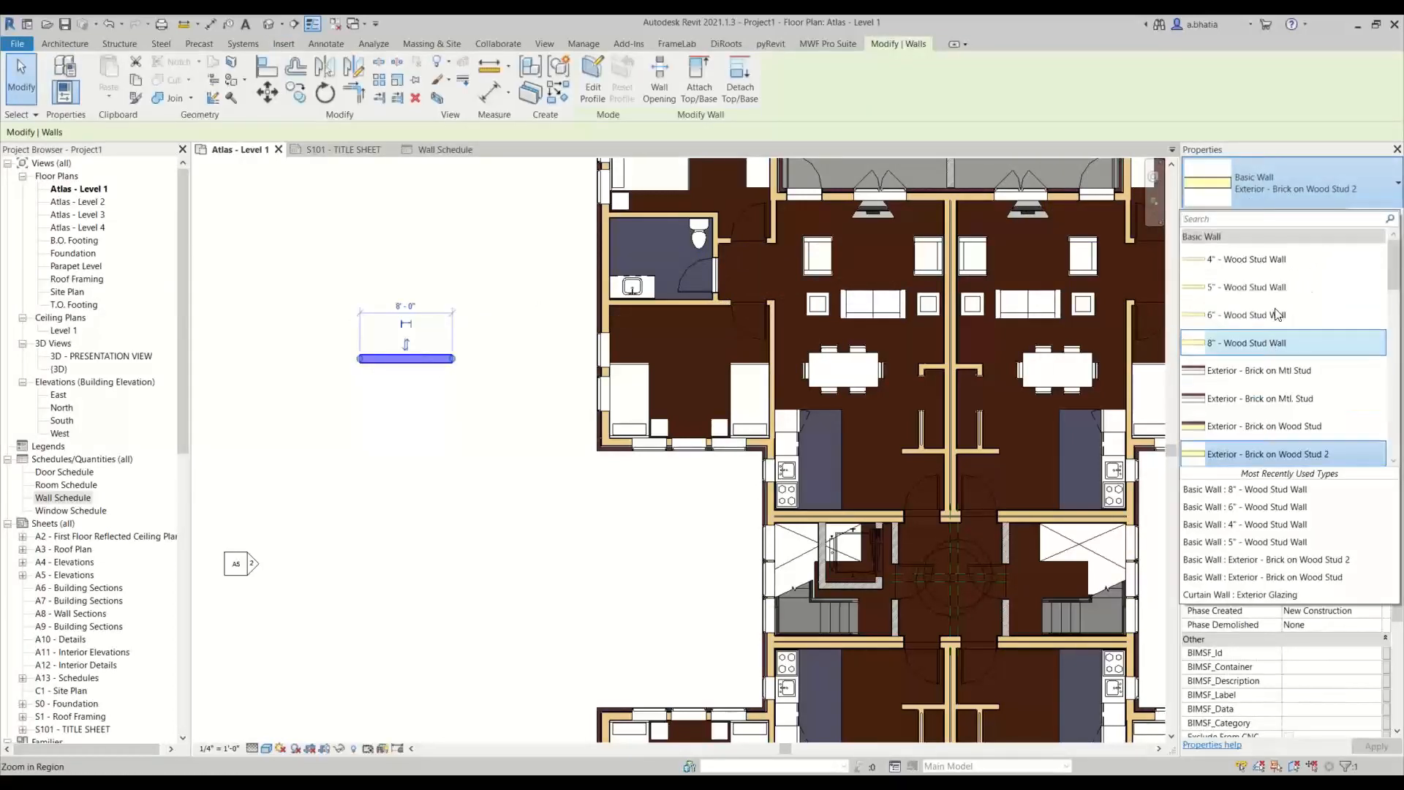
click(1265, 341)
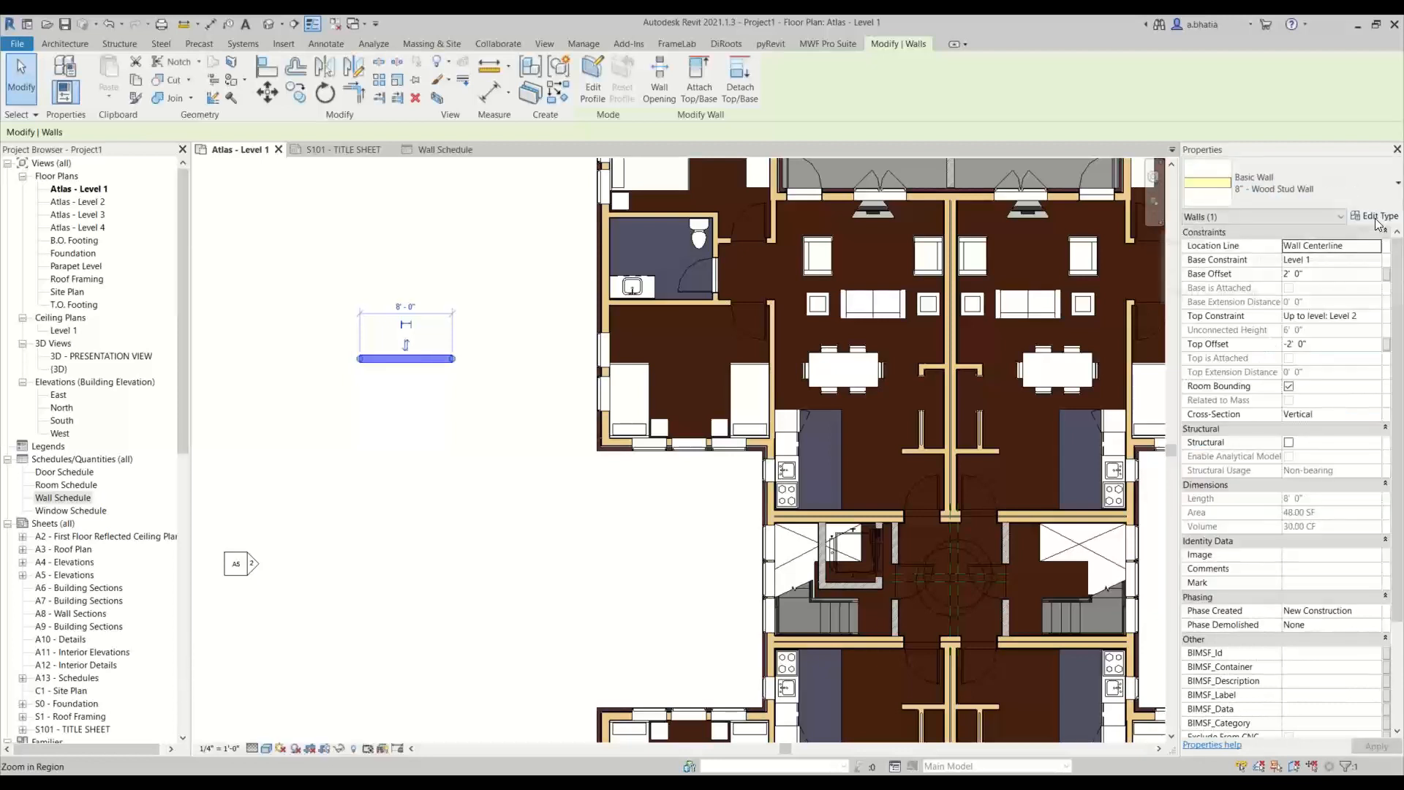
Step: Duplicate the 8" - Wood Stud Wall type under the name 12" - Wood Stud Wall
click(1375, 217)
click(968, 190)
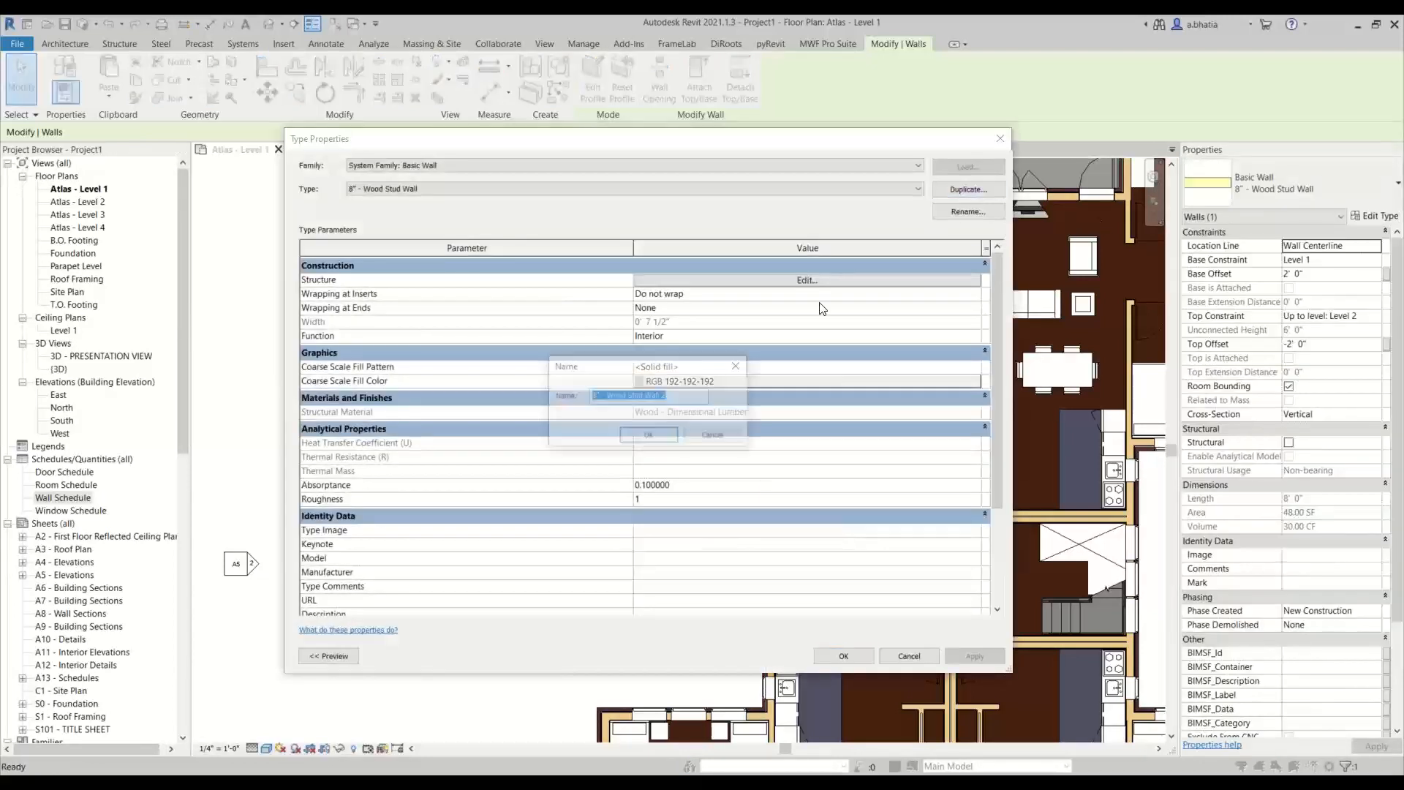
click(661, 399)
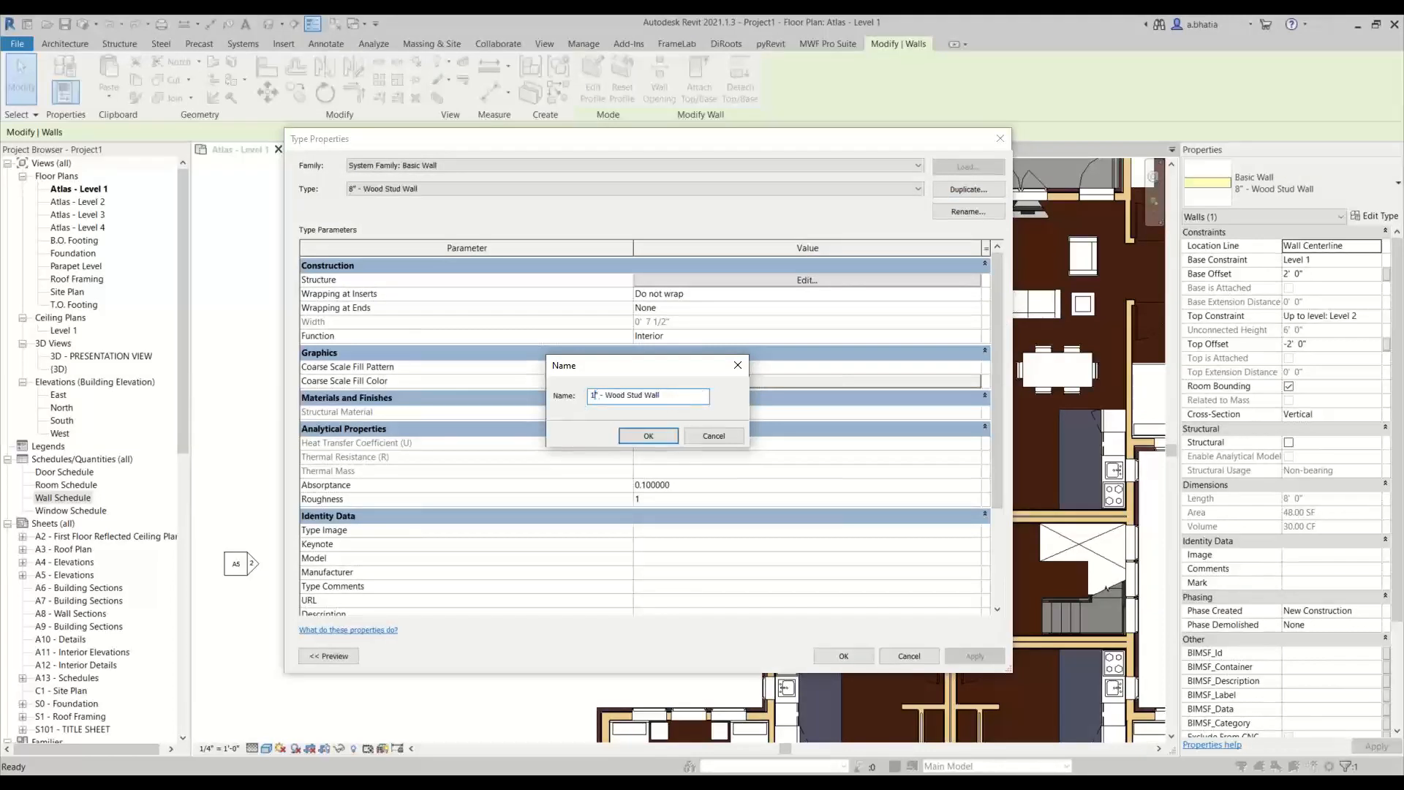
text(0)
click(653, 441)
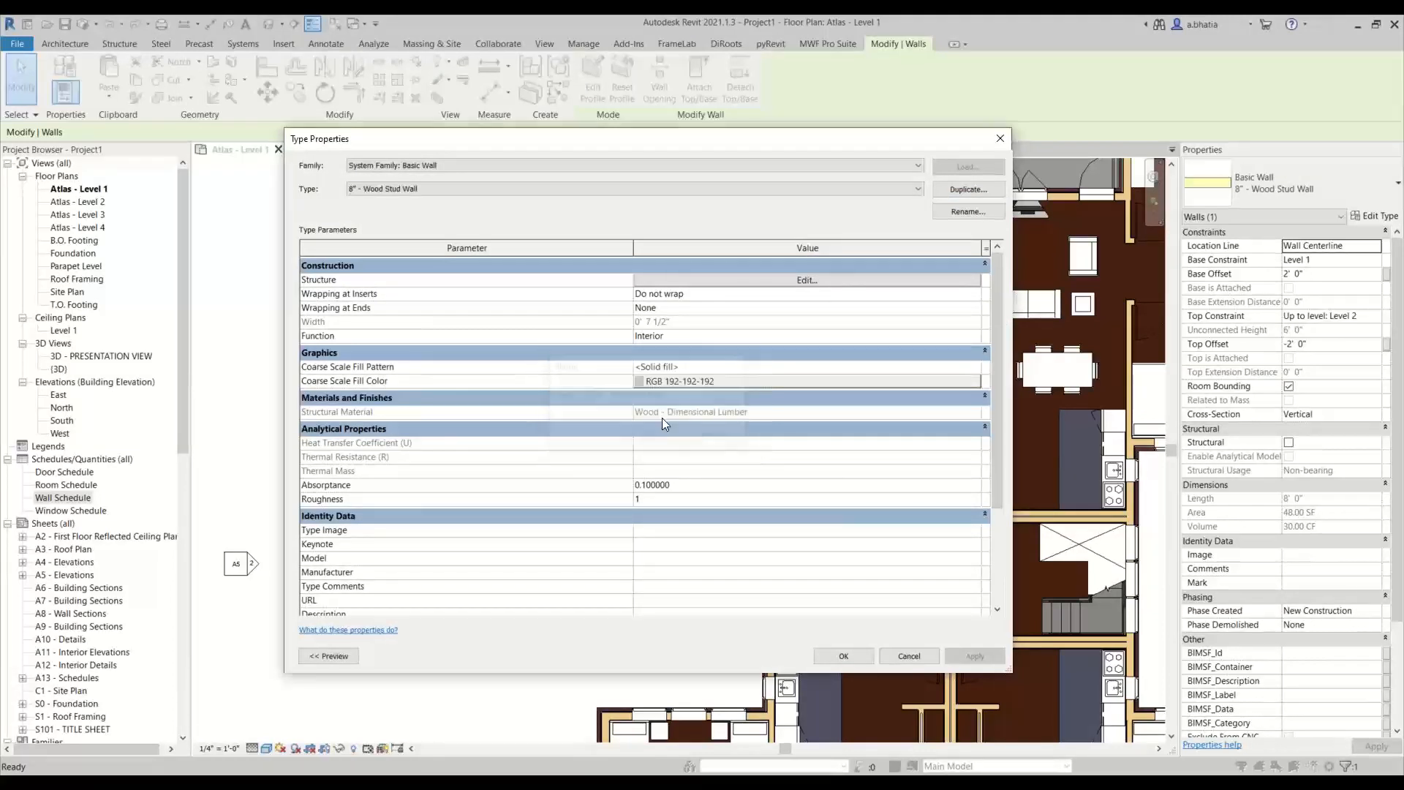
Step: Set the structure layer's thickness to 12" in the 12" - Wood Stud Wall assembly and accept the layers
click(763, 286)
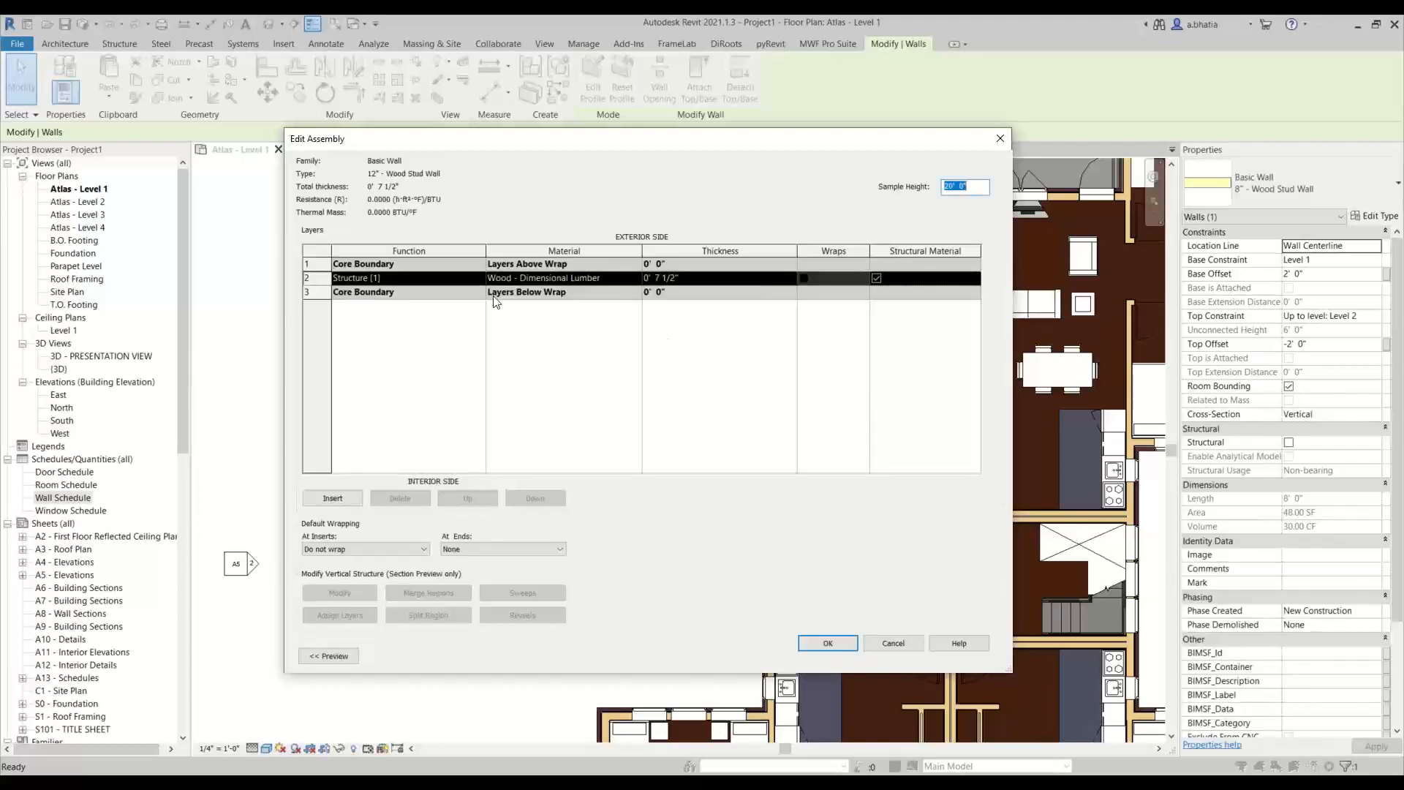
click(722, 279)
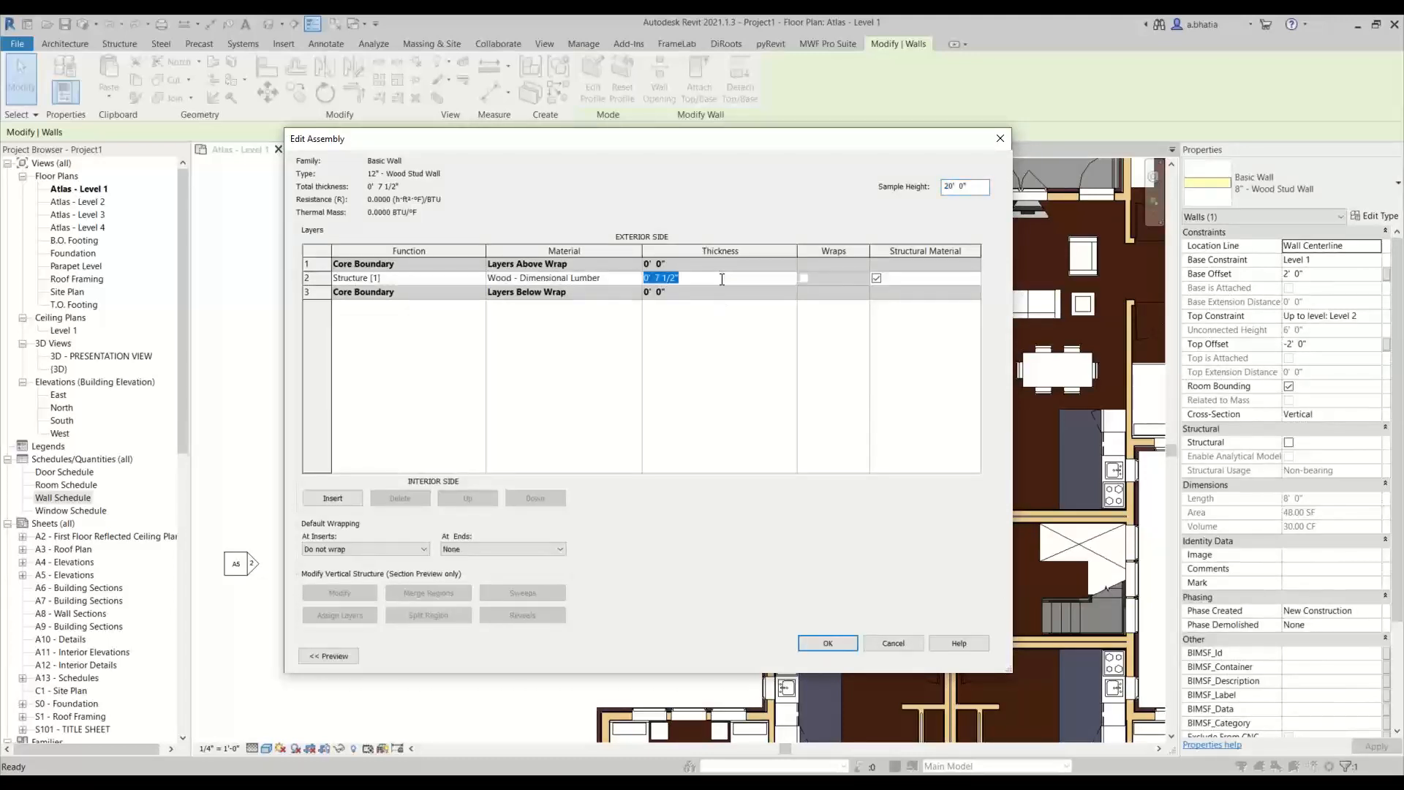
text(12)
click(712, 392)
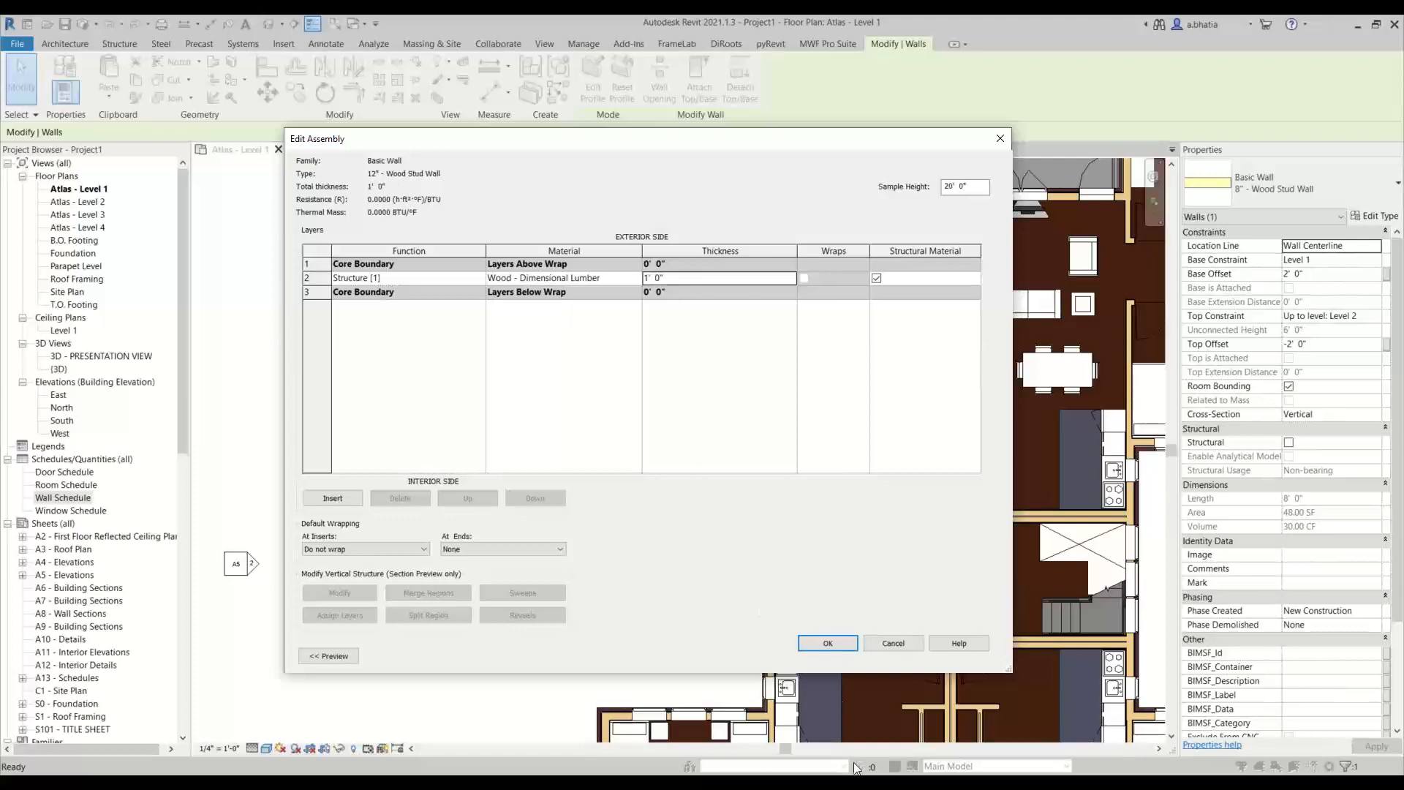
click(828, 642)
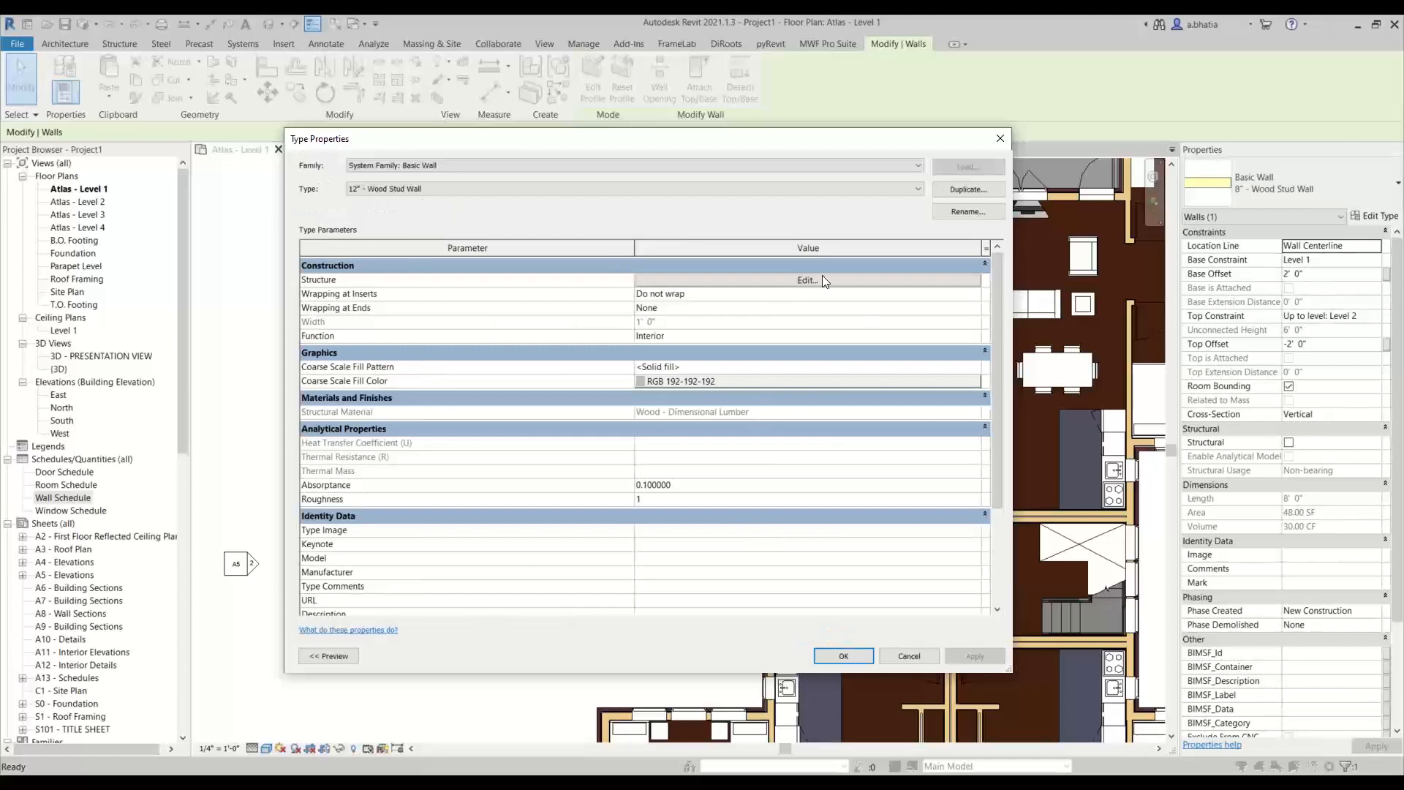
Step: Accept the 12" - Wood Stud Wall type properties and delete the sample wall west of the building
click(844, 656)
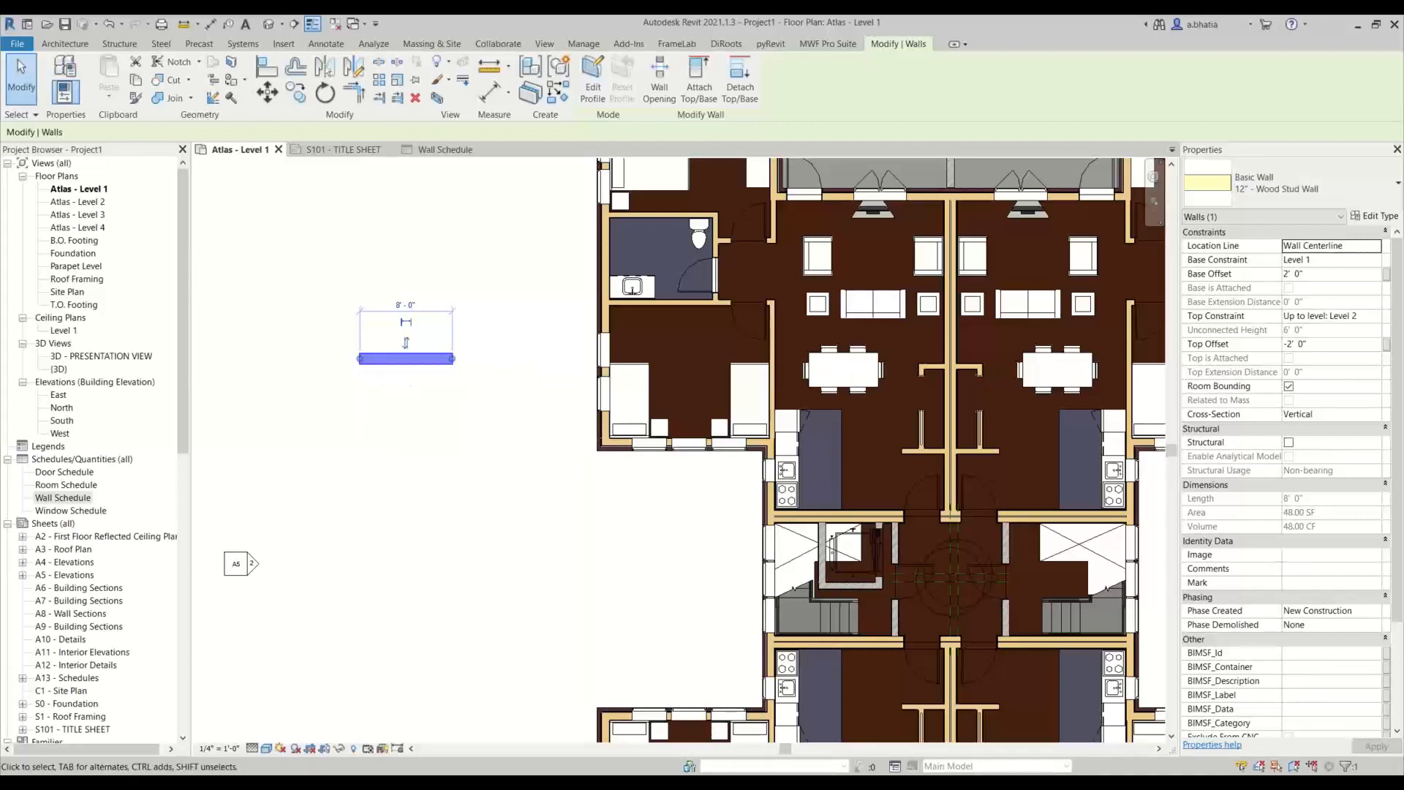
click(454, 508)
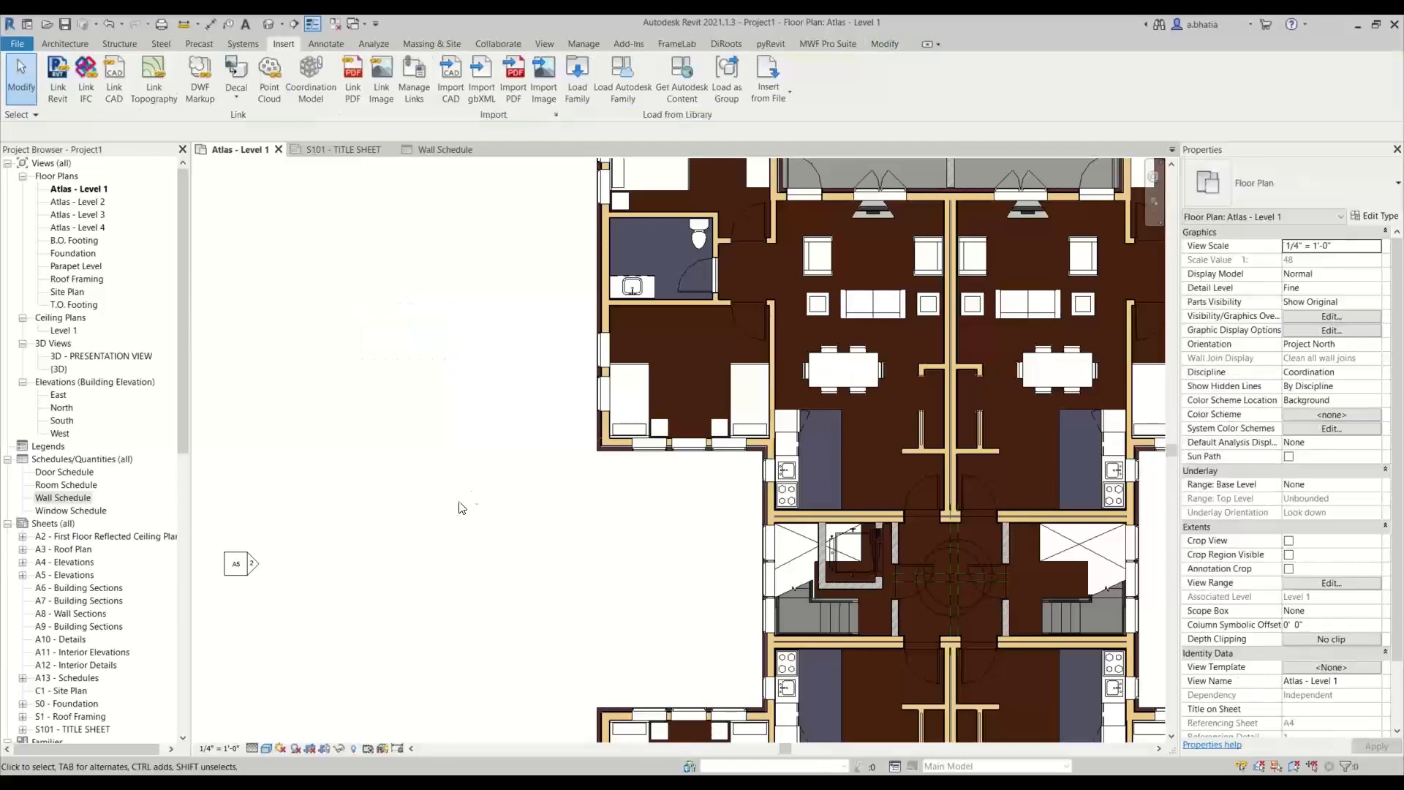
Step: Examine the linked building's walls in the Atlas - Level 1 plan, including the bay rooms and the elevator and stair core
scroll(512, 466, down, 2)
middle_drag(511, 464, 461, 511)
scroll(462, 510, up, 2)
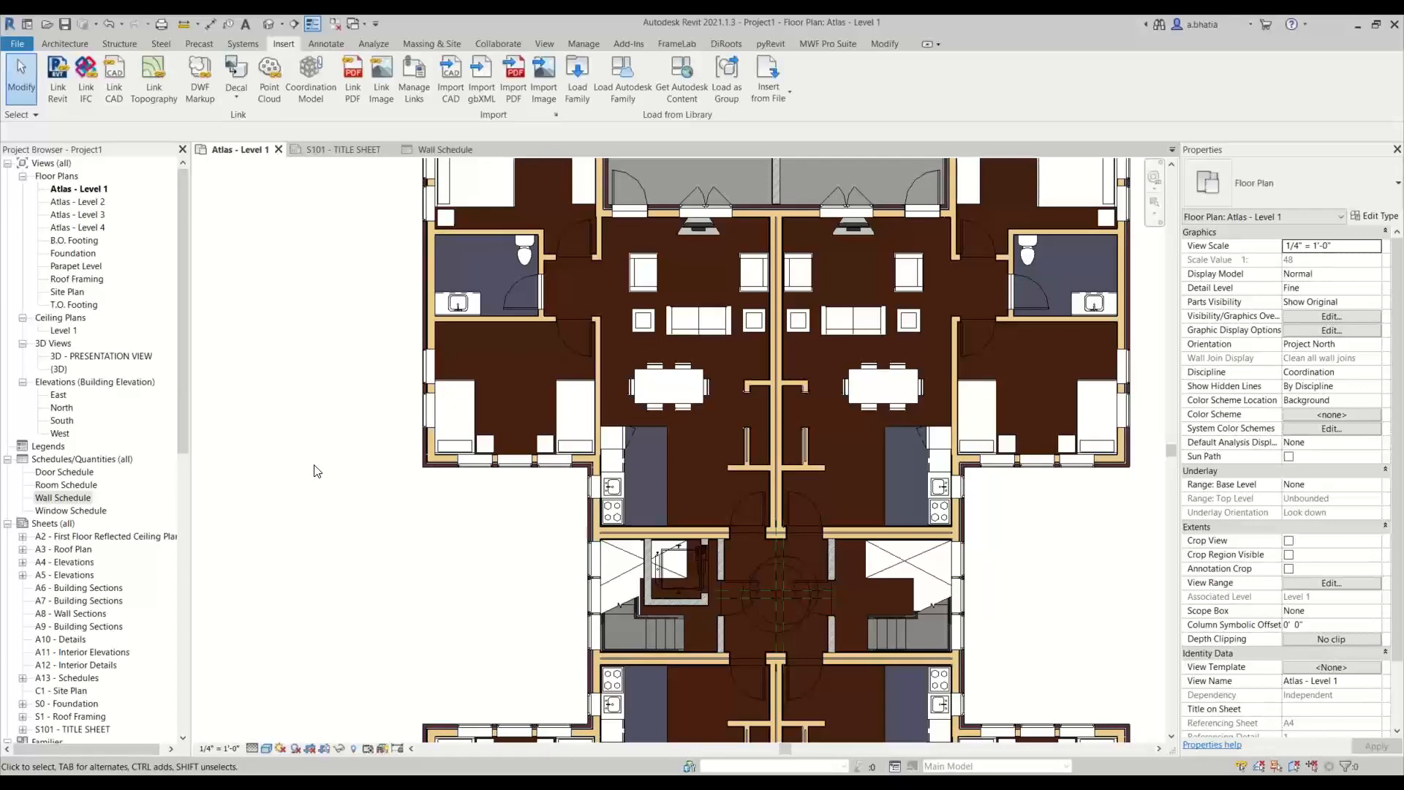
scroll(384, 424, down, 2)
scroll(546, 291, up, 5)
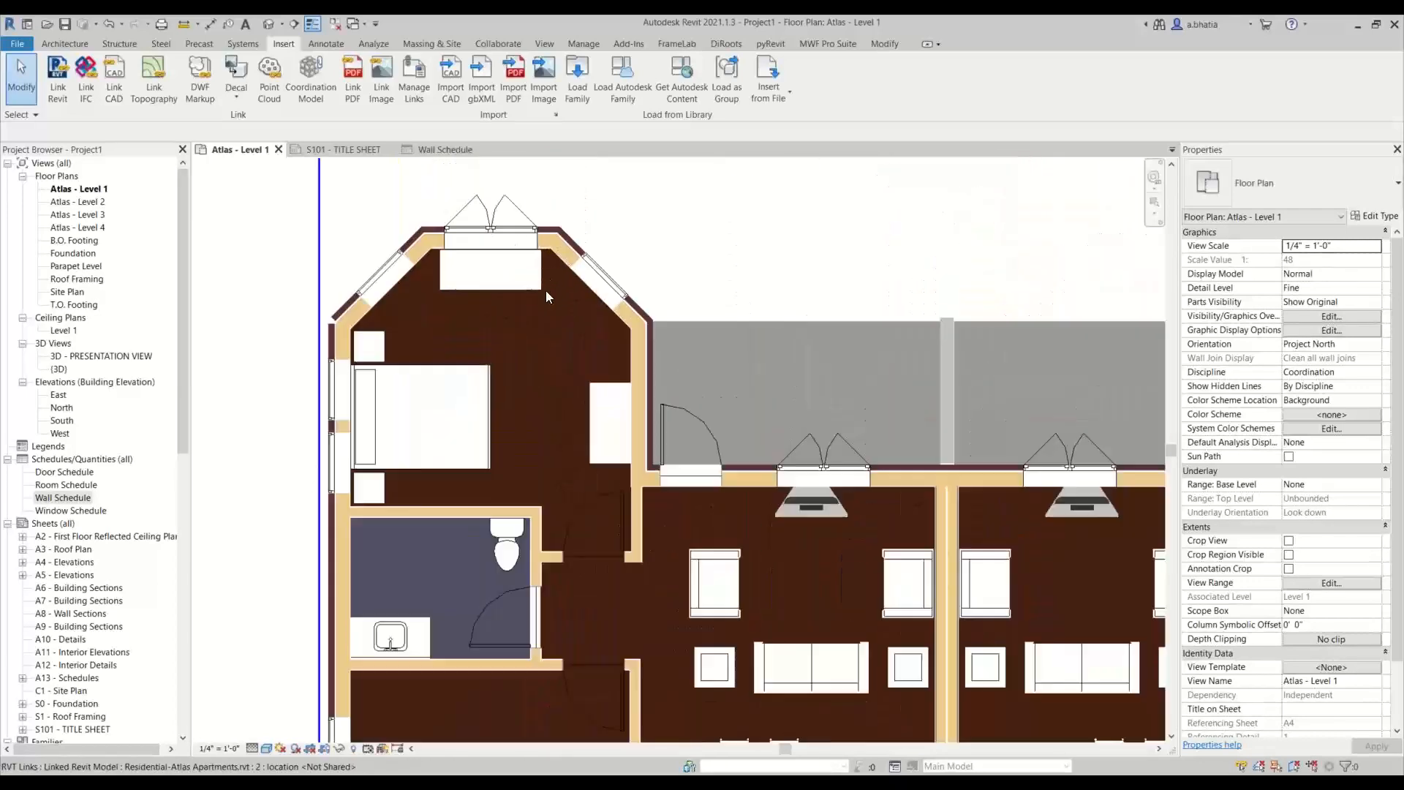
scroll(423, 303, down, 3)
middle_drag(549, 392, 464, 235)
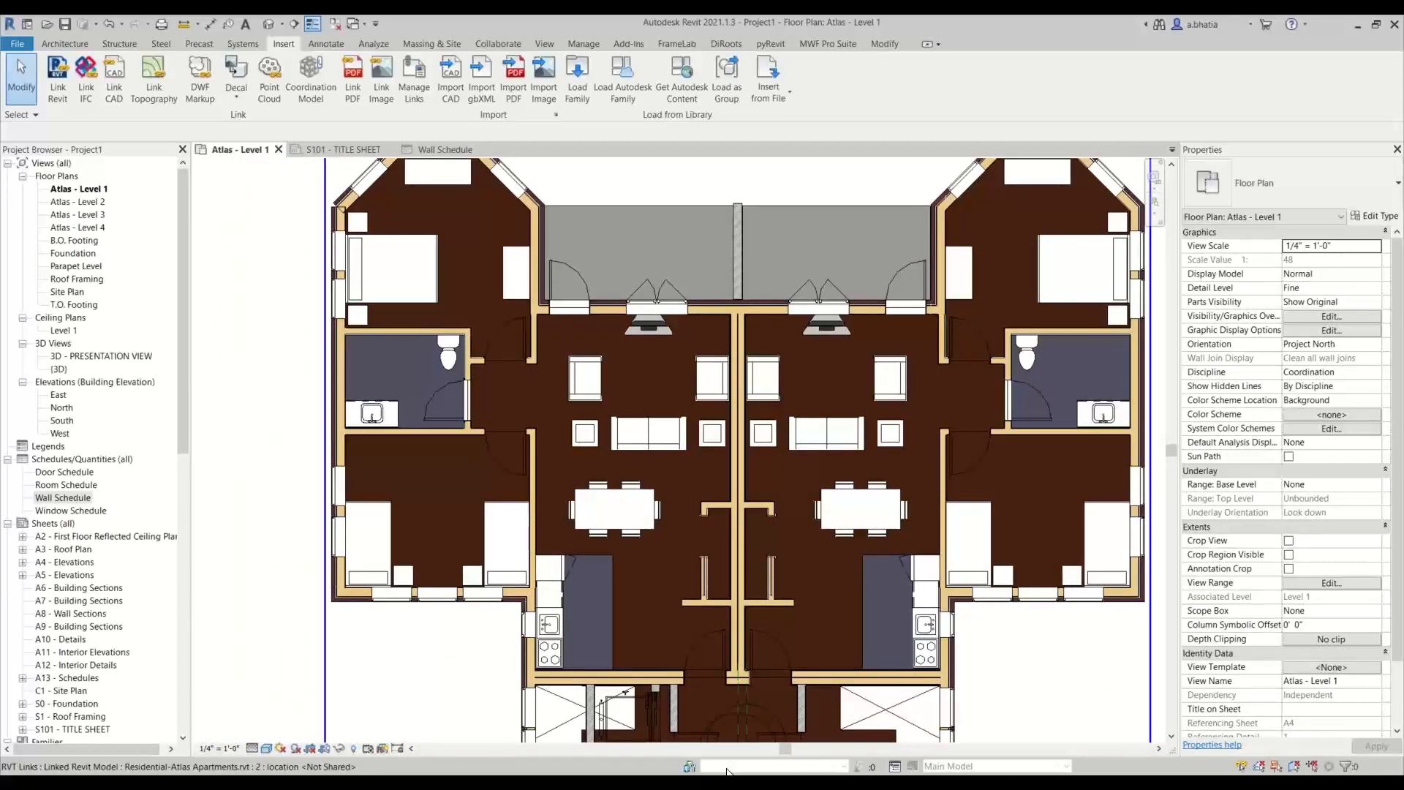
middle_drag(699, 652, 645, 569)
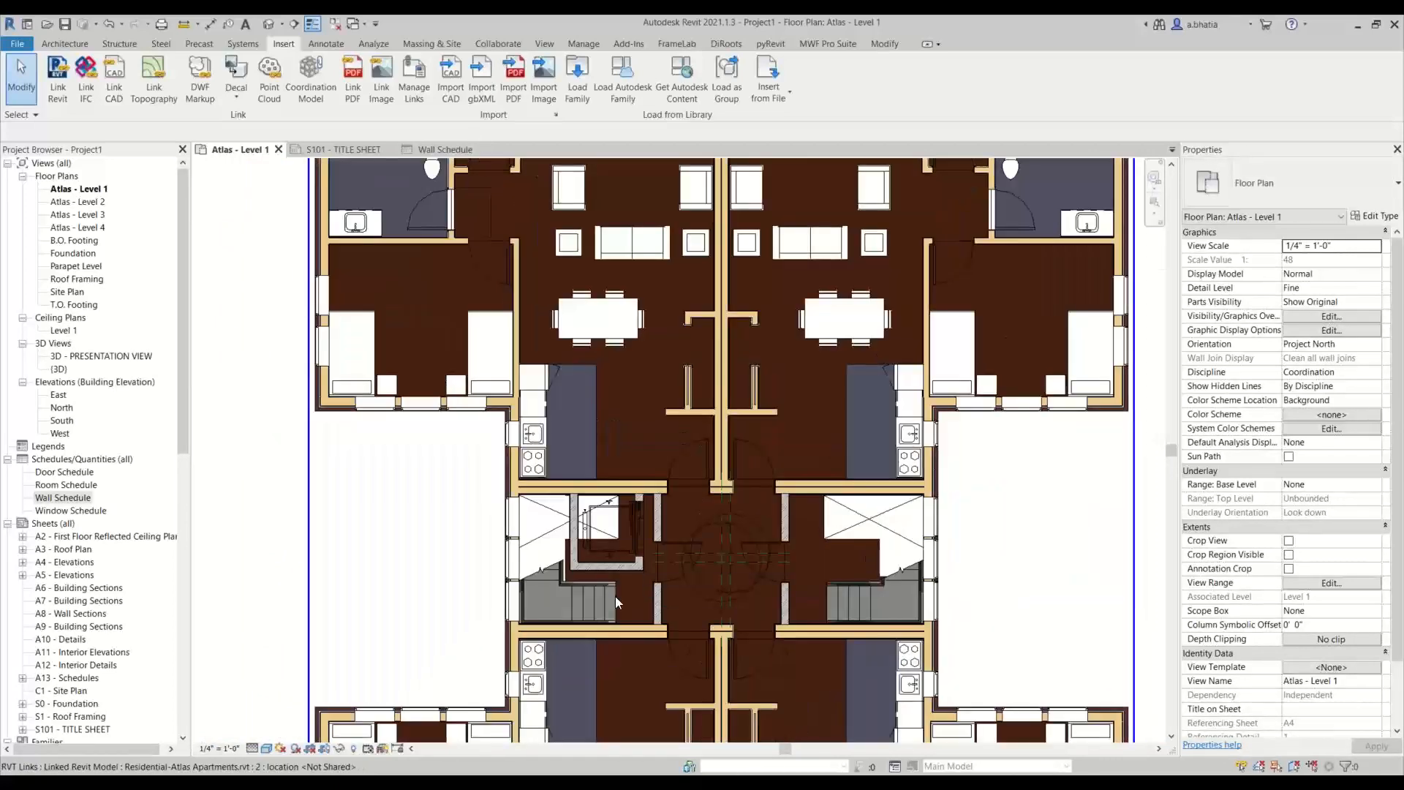
scroll(615, 596, up, 3)
scroll(528, 555, up, 3)
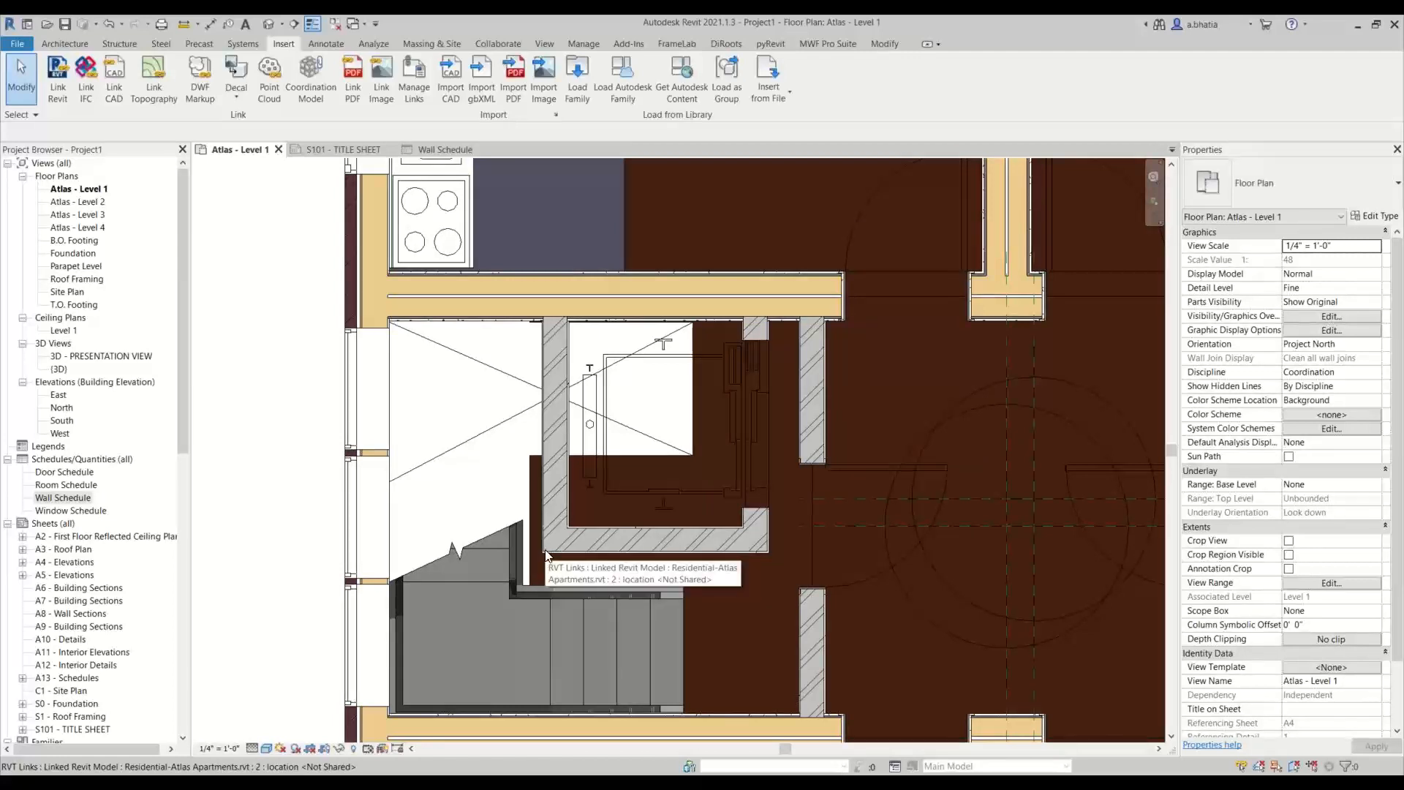
scroll(545, 550, down, 4)
middle_drag(543, 201, 624, 406)
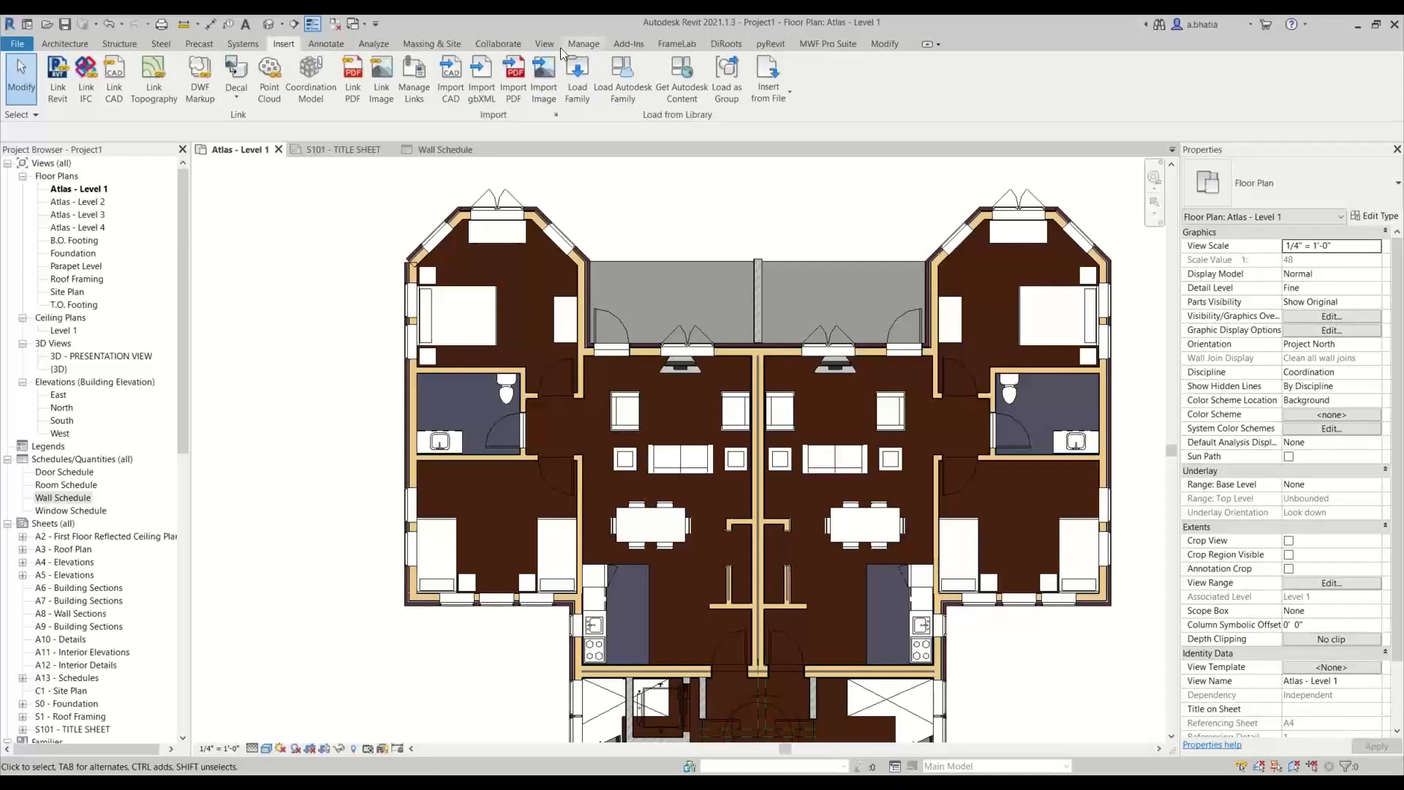
Step: Override the Residential-Atlas Apartments.rvt link to display as halftone and underlay in the Atlas - Level 1 plan
click(480, 41)
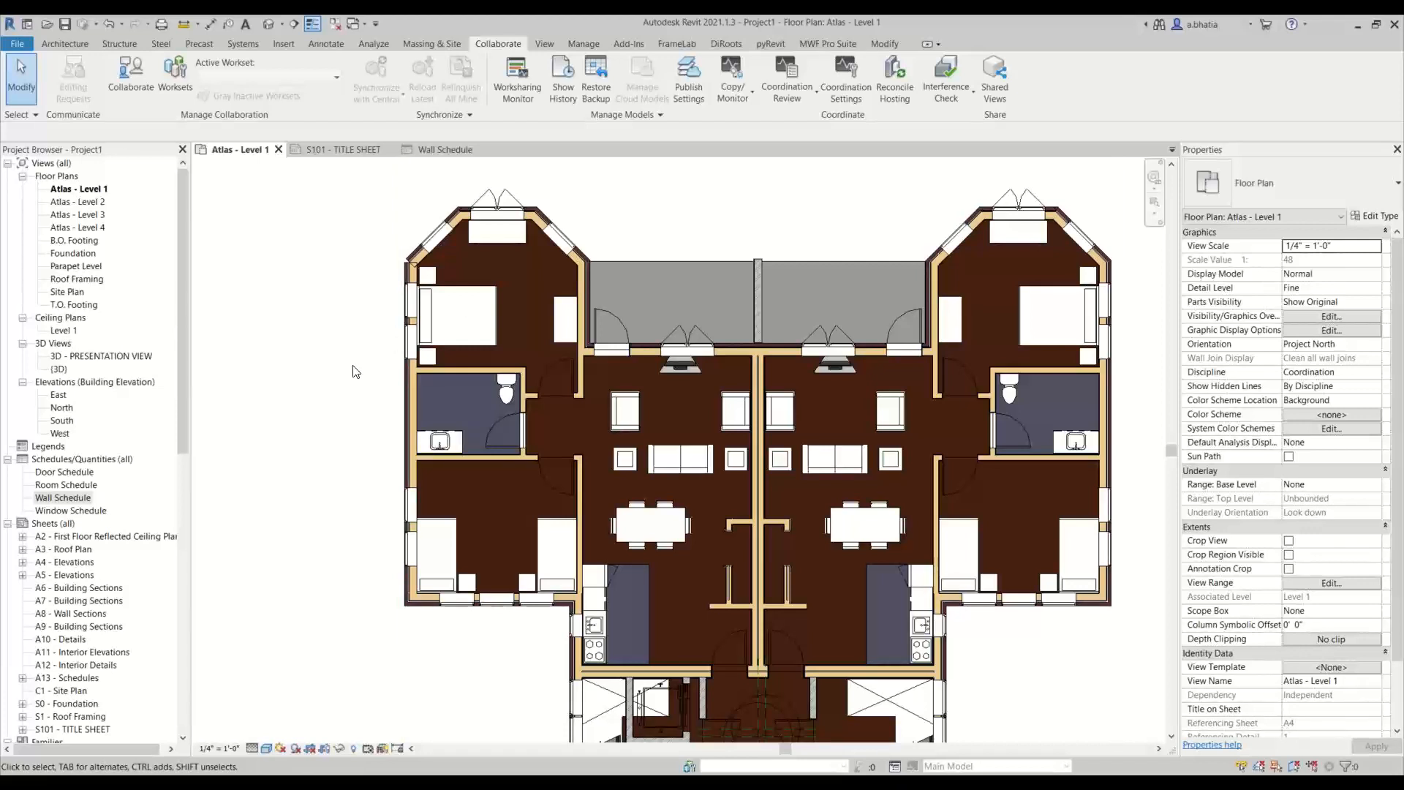
click(1305, 317)
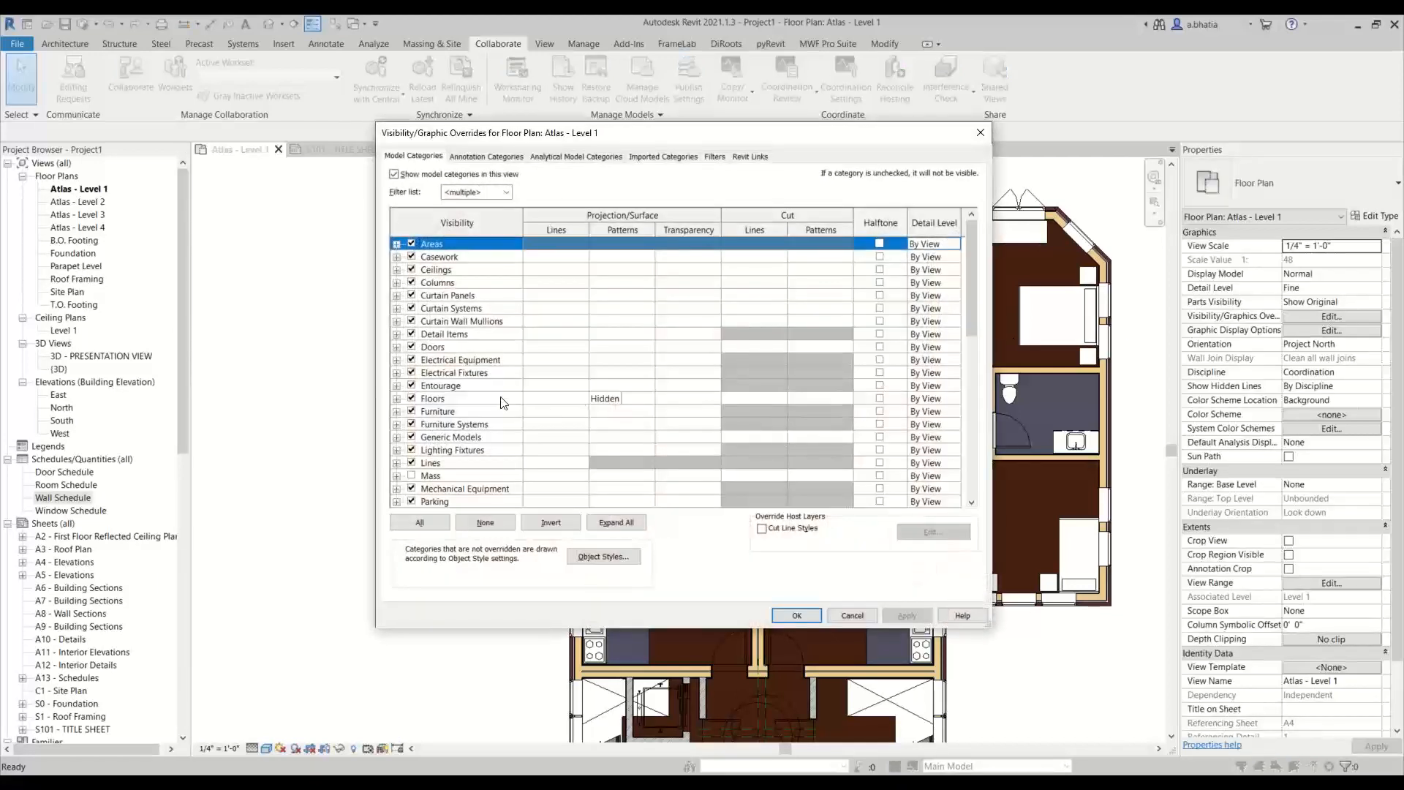
click(497, 400)
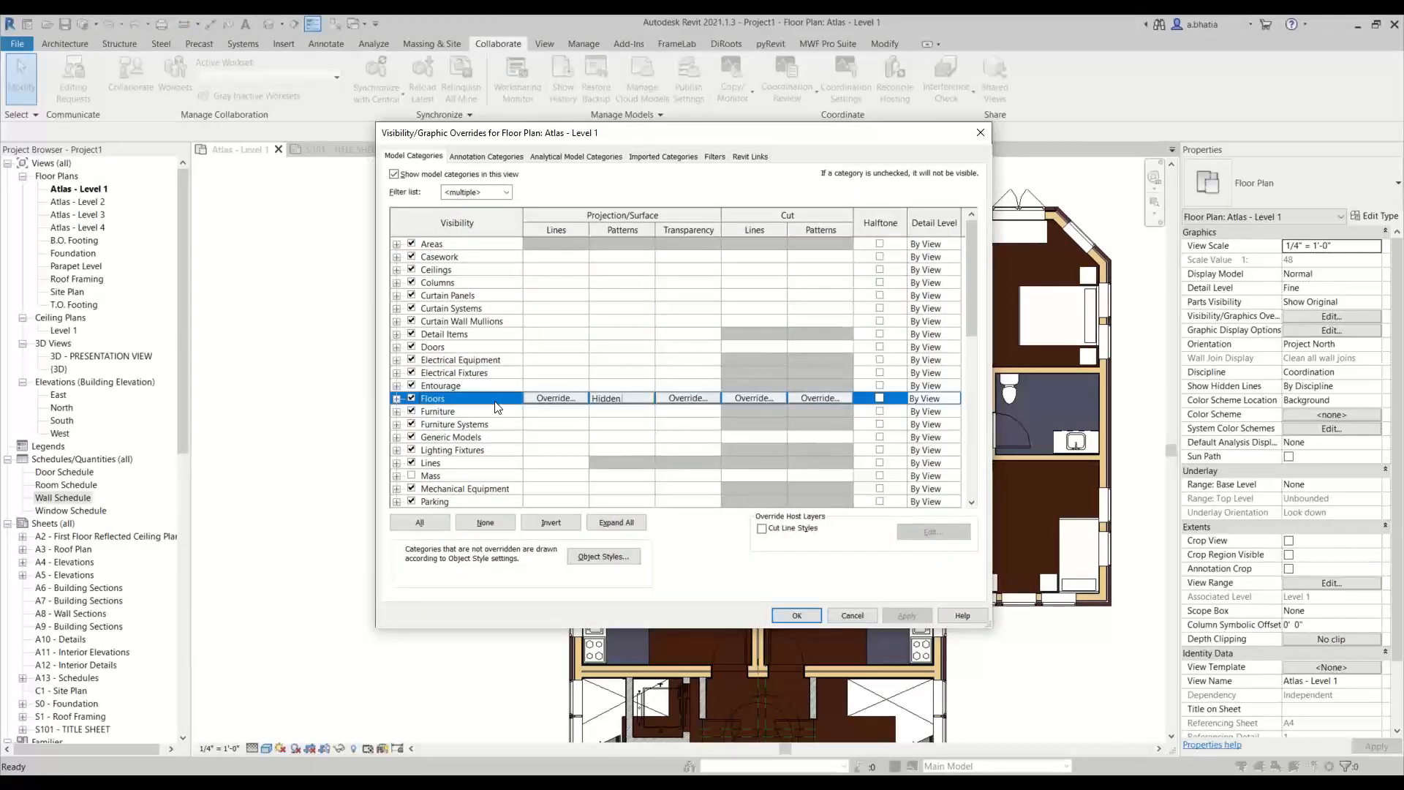
click(749, 156)
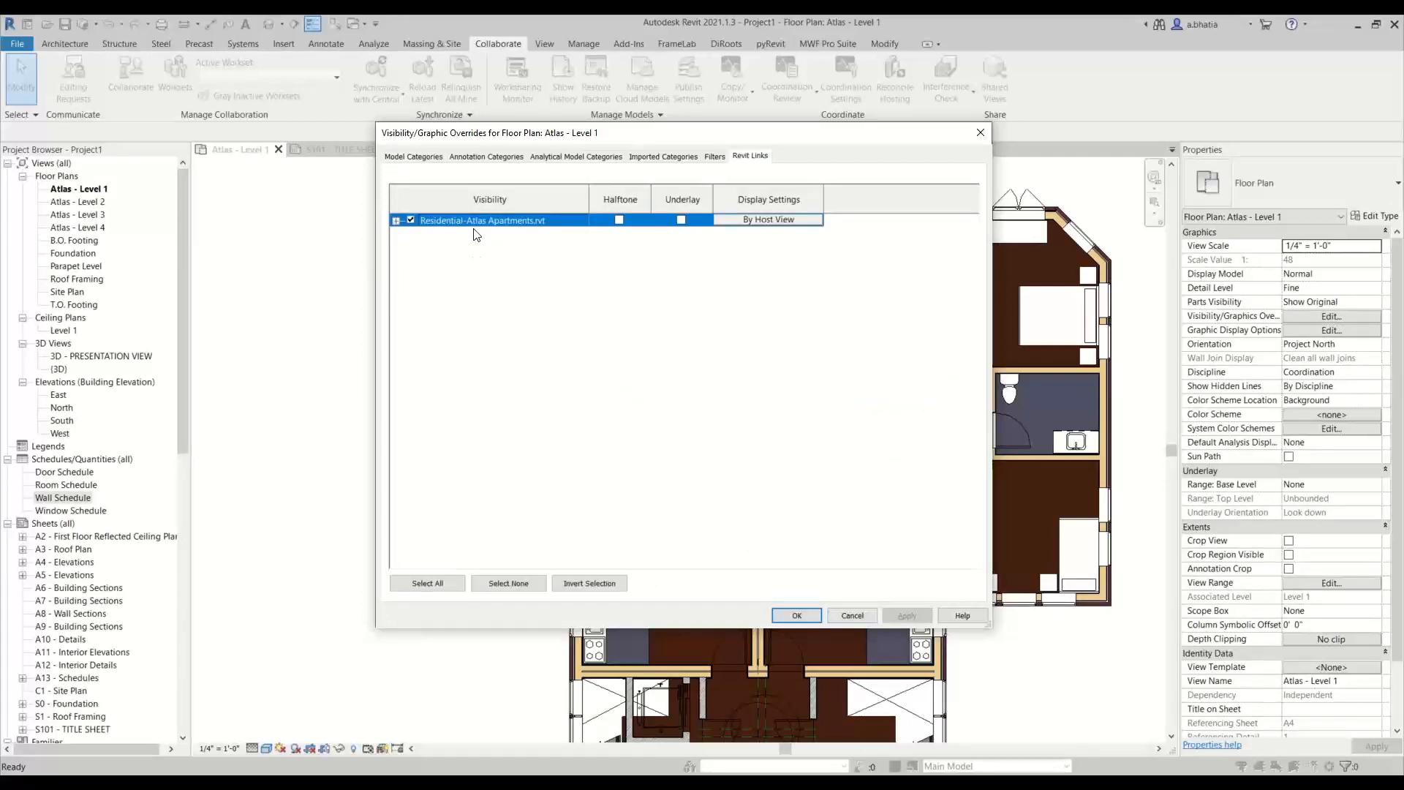
click(681, 220)
click(619, 221)
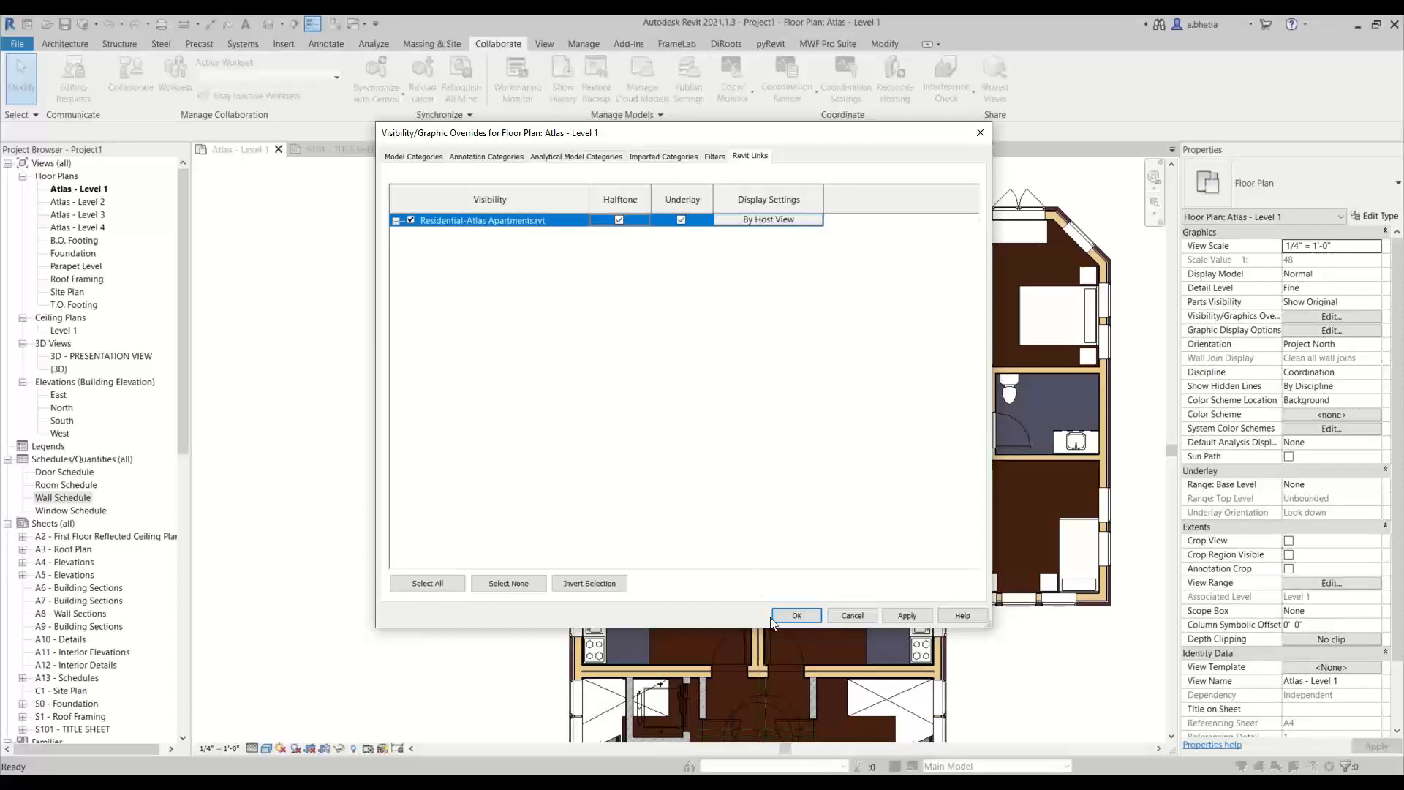
click(788, 615)
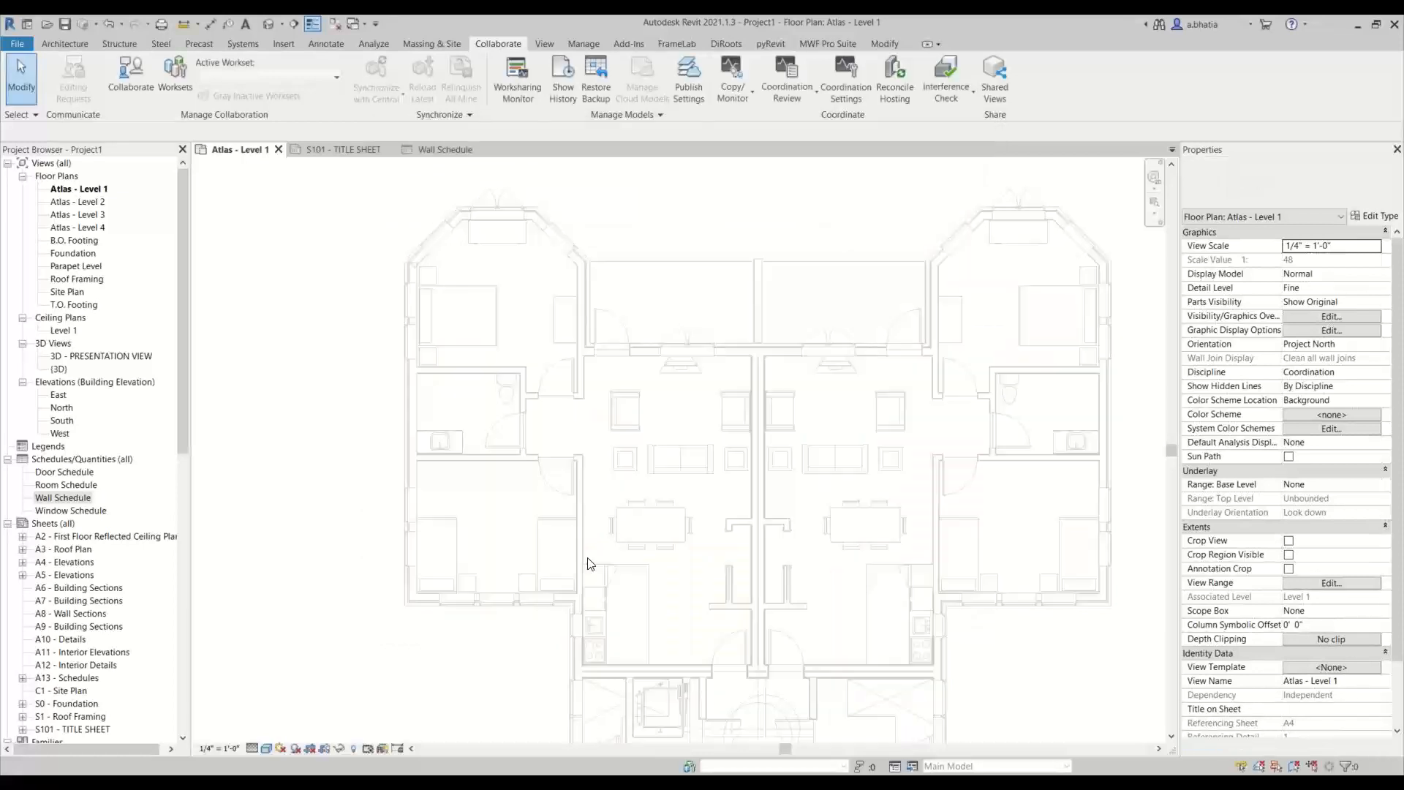
Step: Inspect the properties of the linked angled exterior wall on the northwest bay, leaving nothing selected
scroll(592, 329, down, 2)
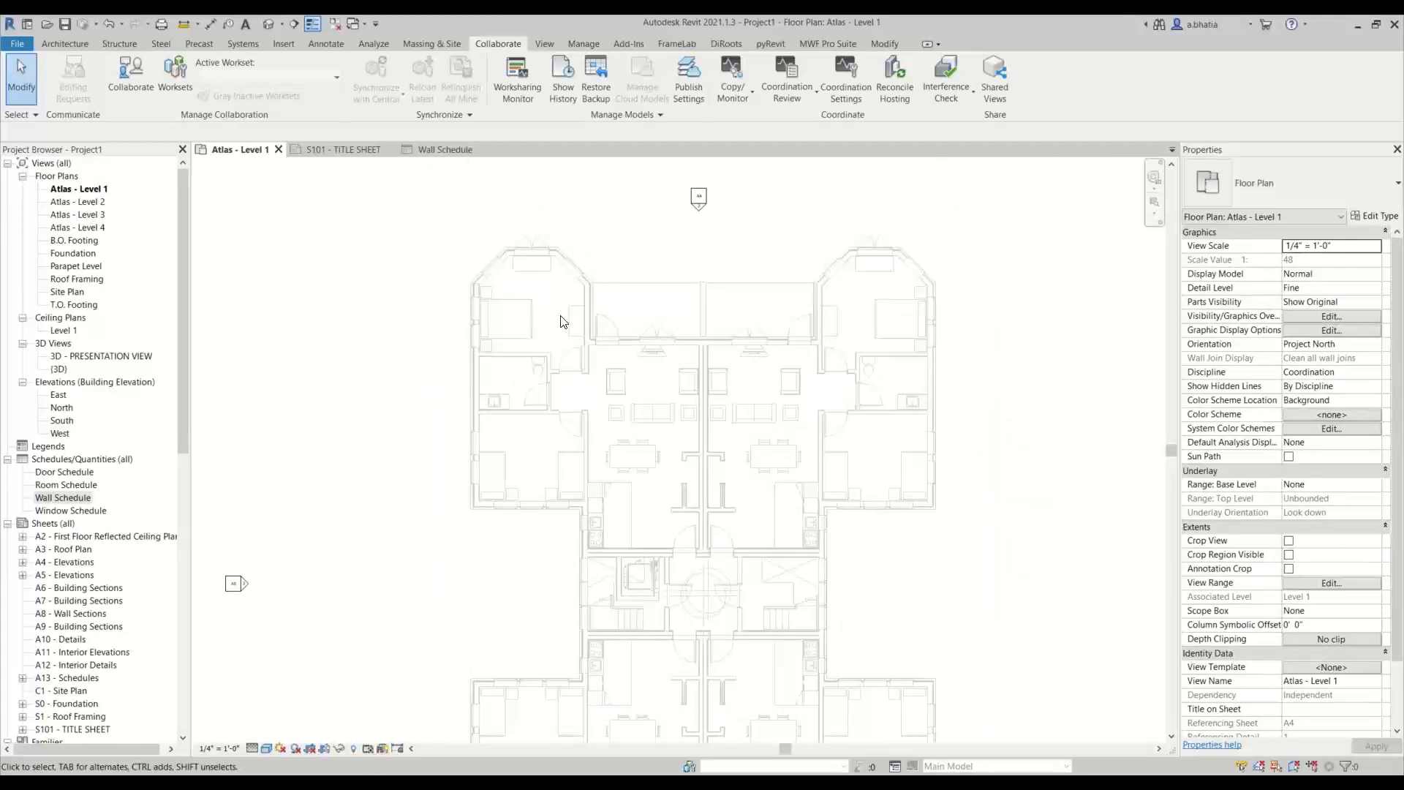
scroll(560, 313, up, 5)
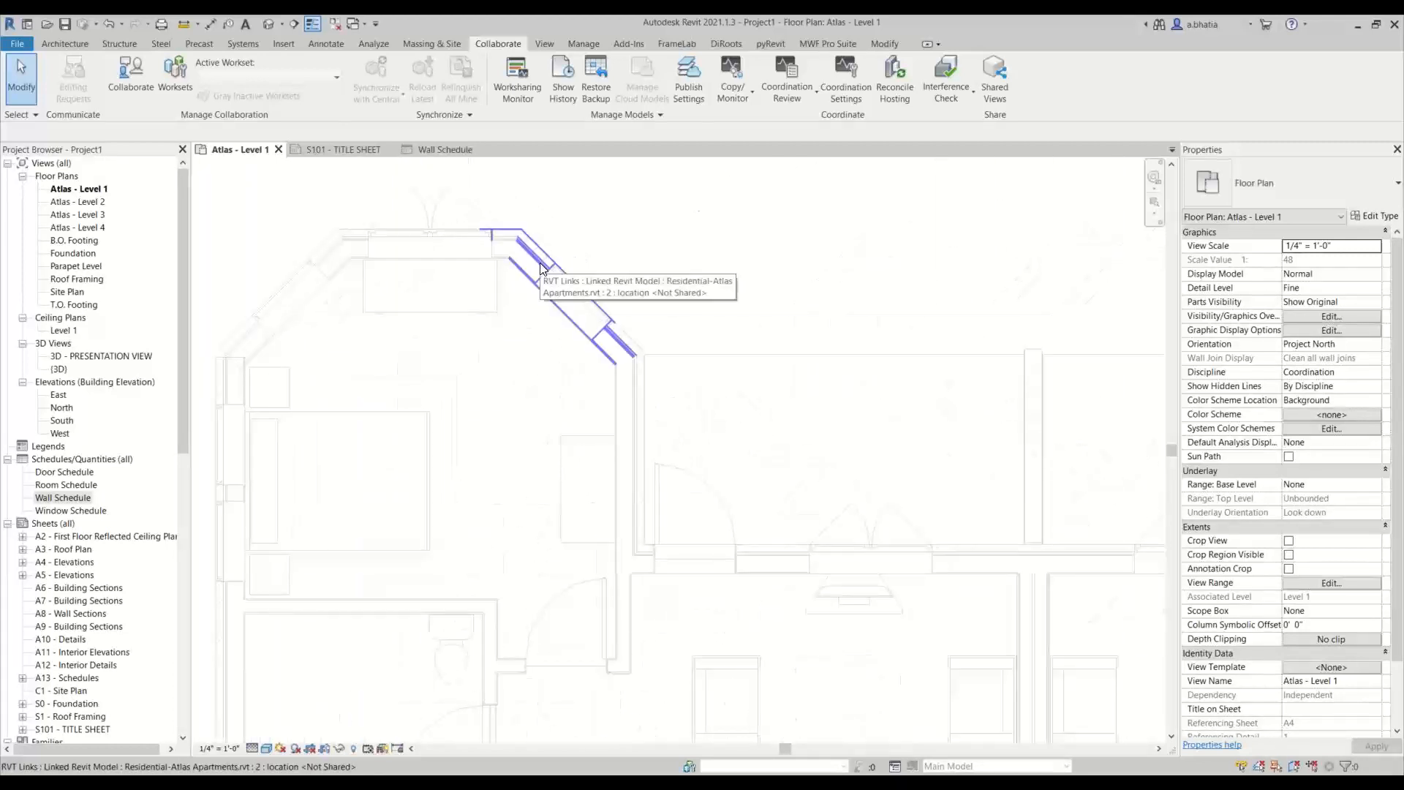
click(542, 268)
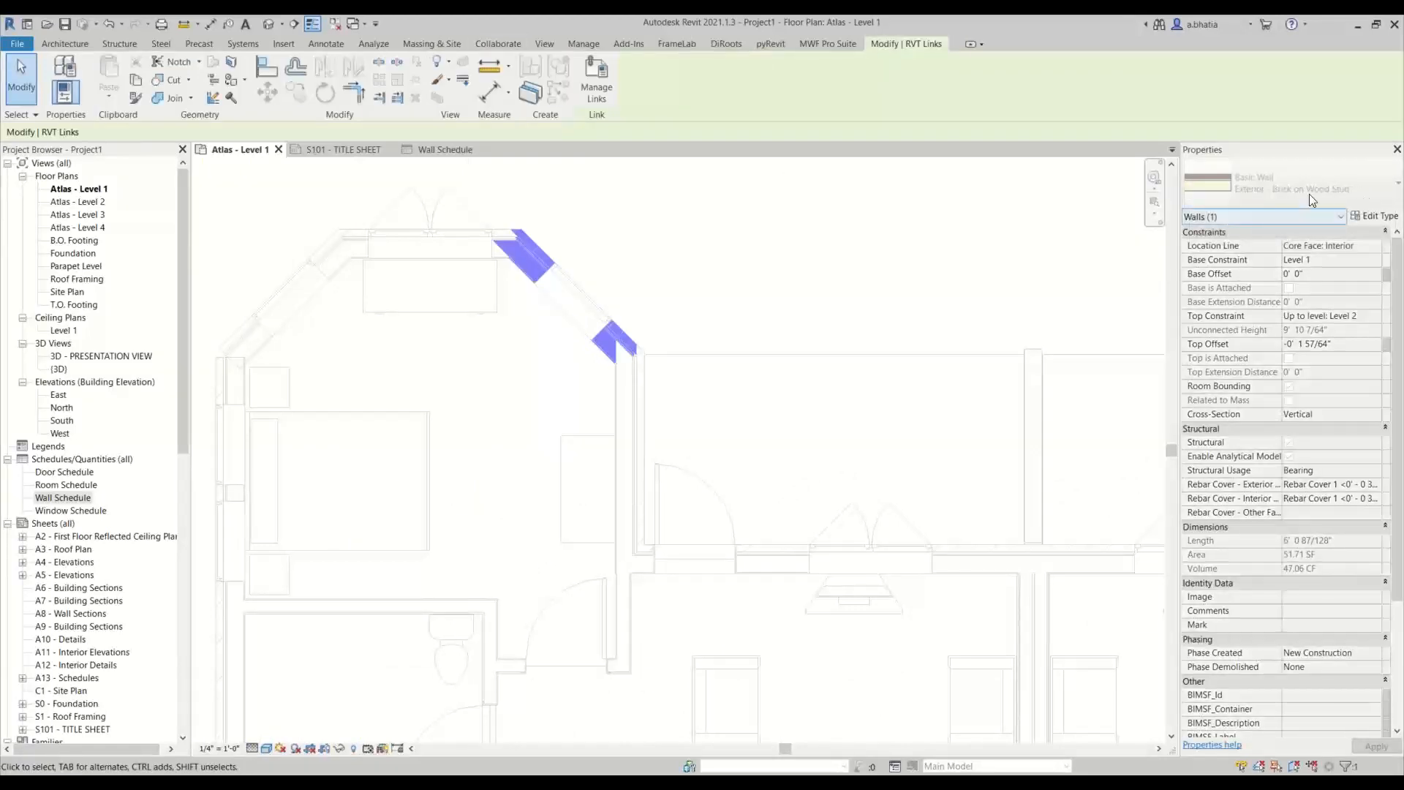
click(730, 257)
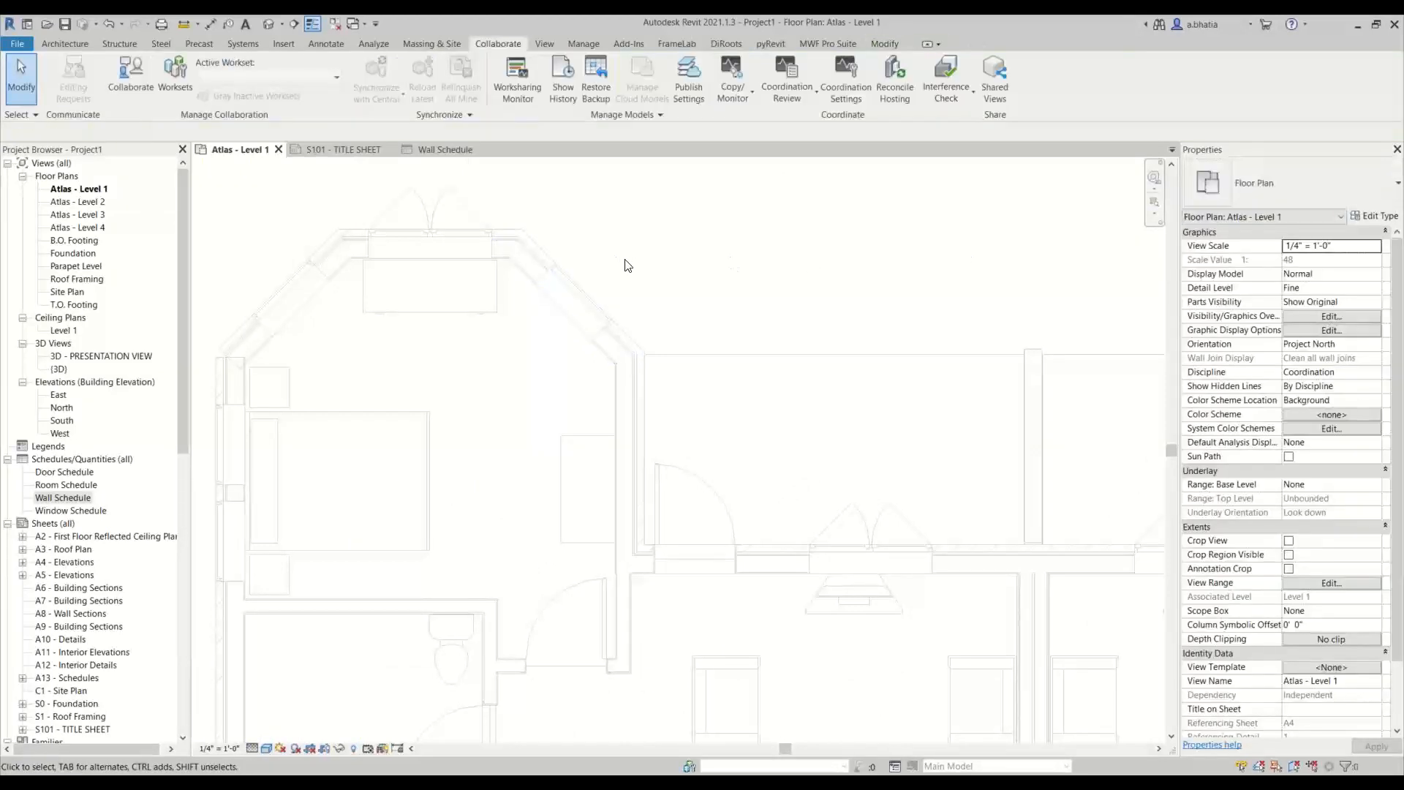
Step: Start Copy/Monitor on the linked Residential-Atlas Apartments model
scroll(625, 265, down, 4)
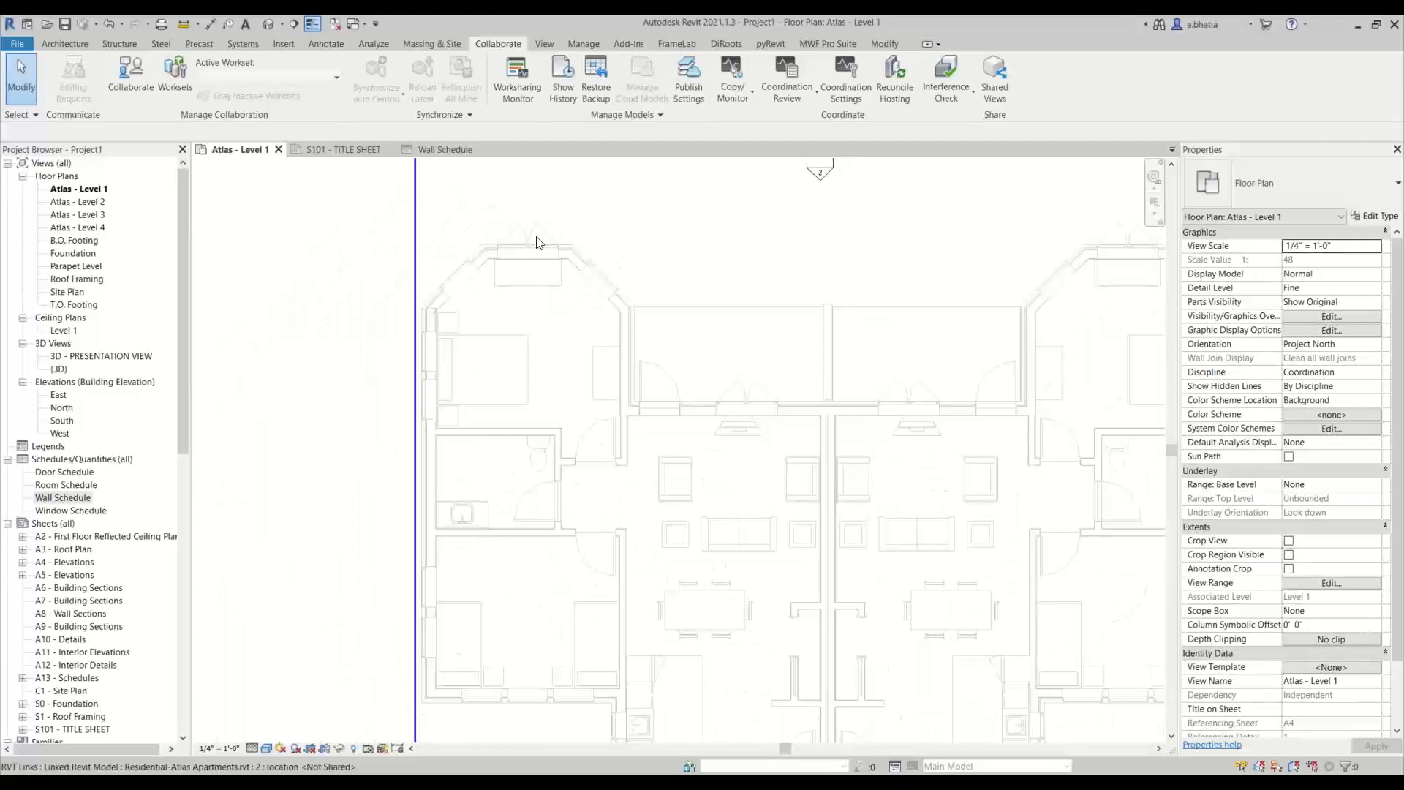
scroll(488, 261, down, 3)
middle_drag(490, 260, 475, 309)
click(729, 84)
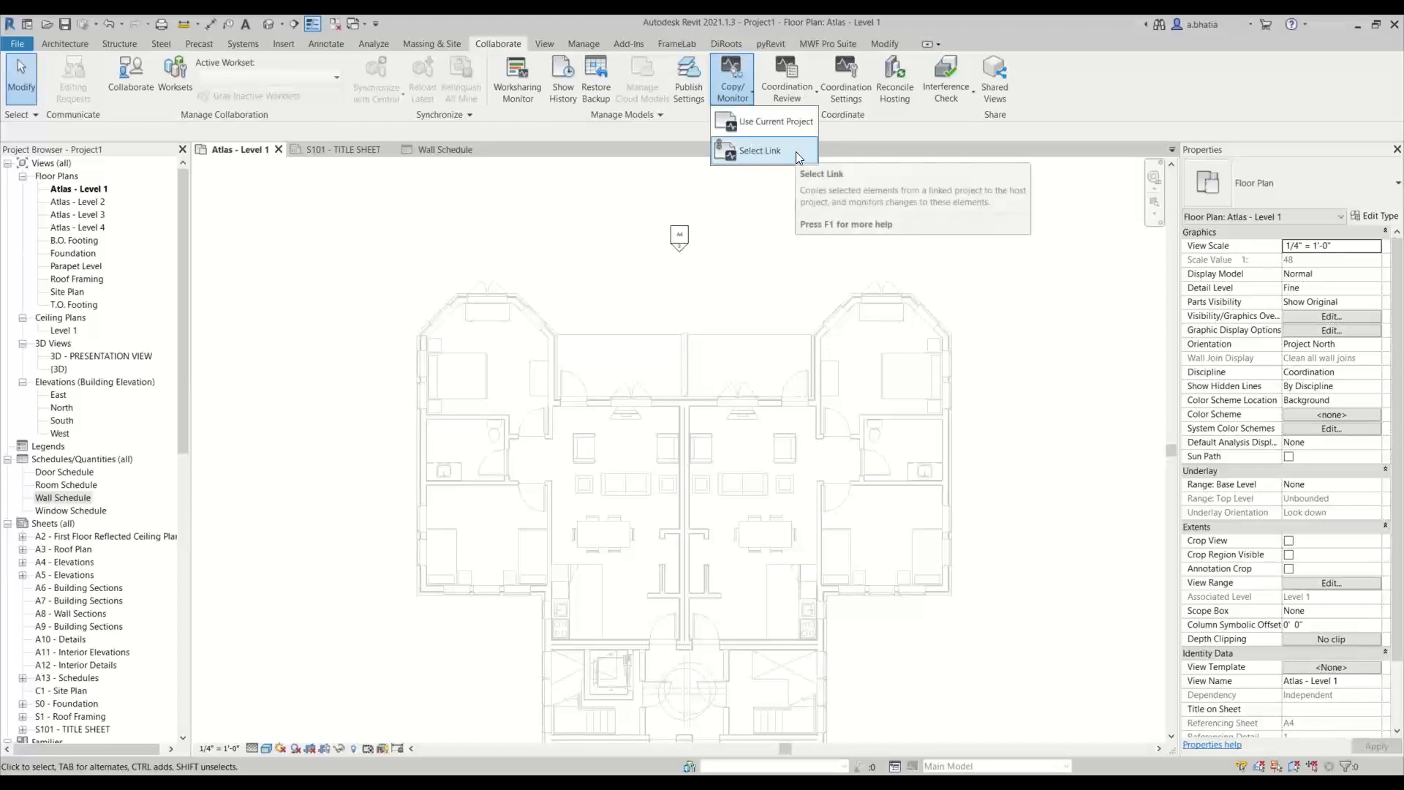
click(740, 155)
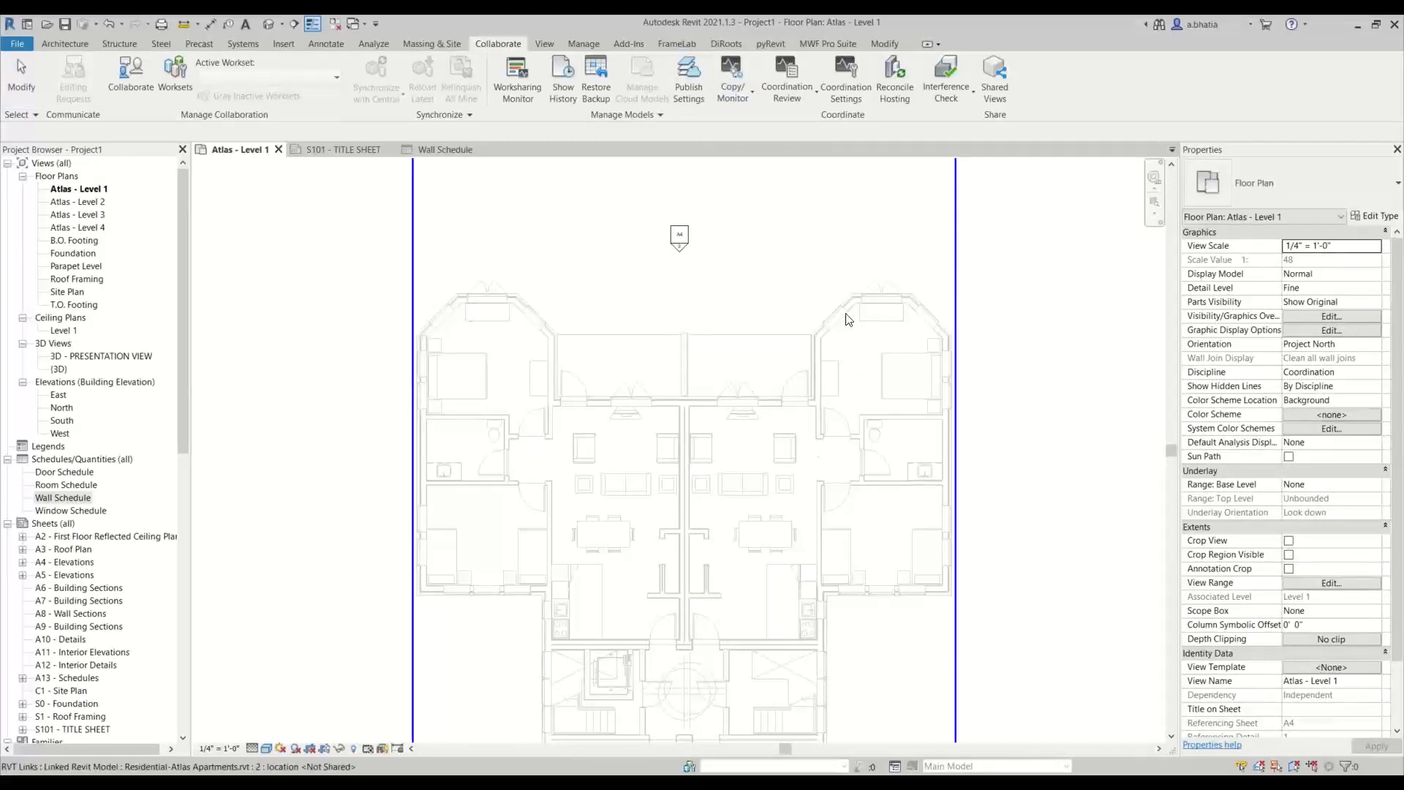
click(748, 465)
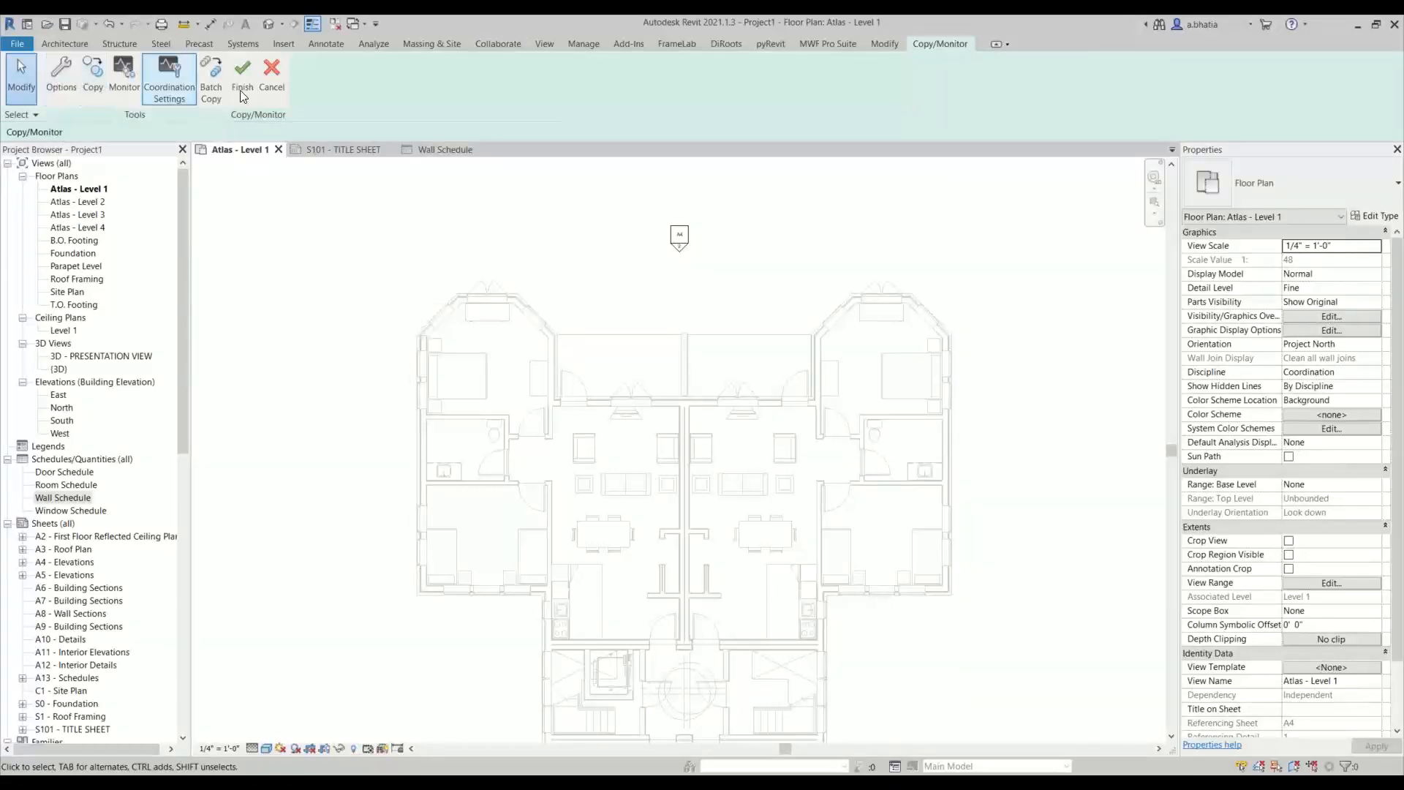
Step: Open the Copy/Monitor options and review the settings for levels, grids, columns, walls and floors
click(60, 87)
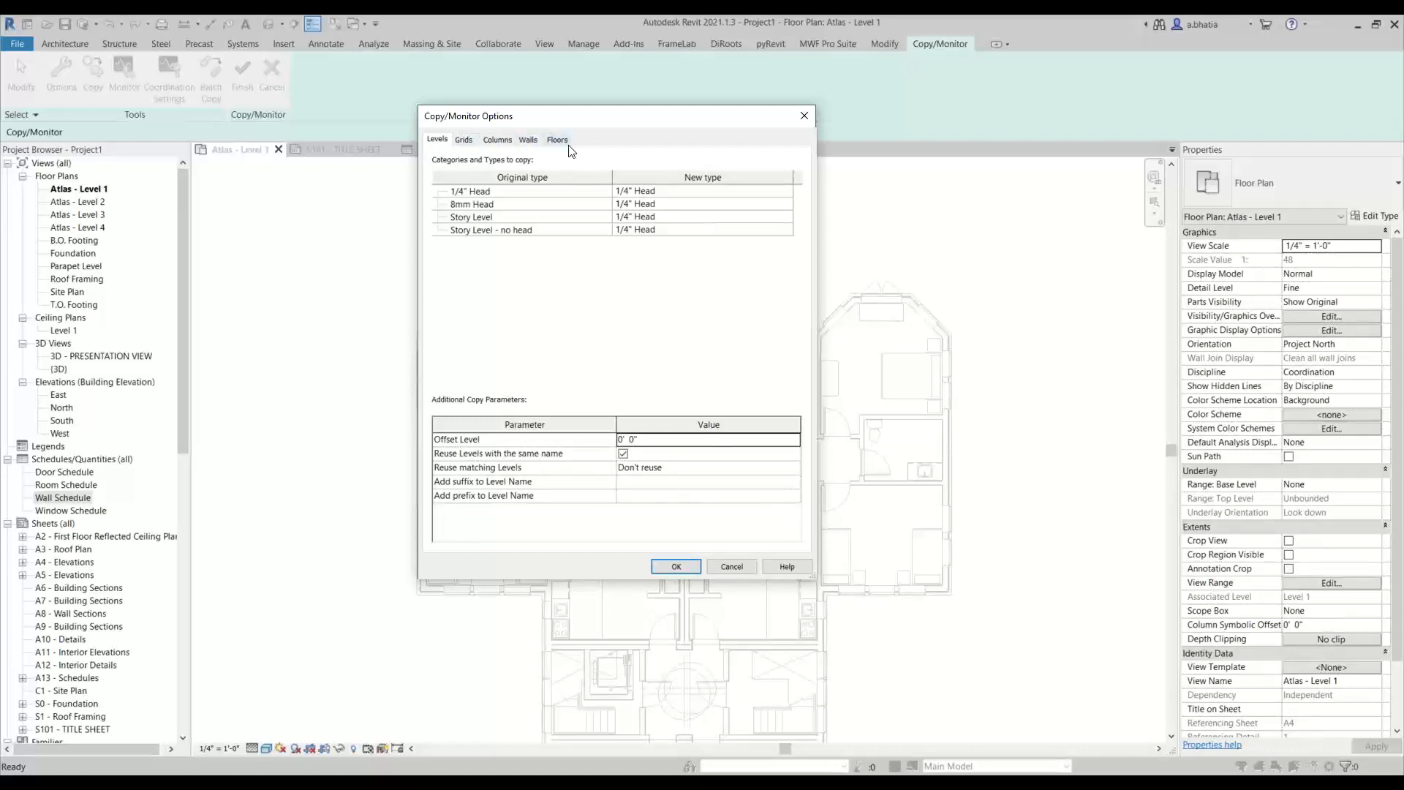
click(471, 145)
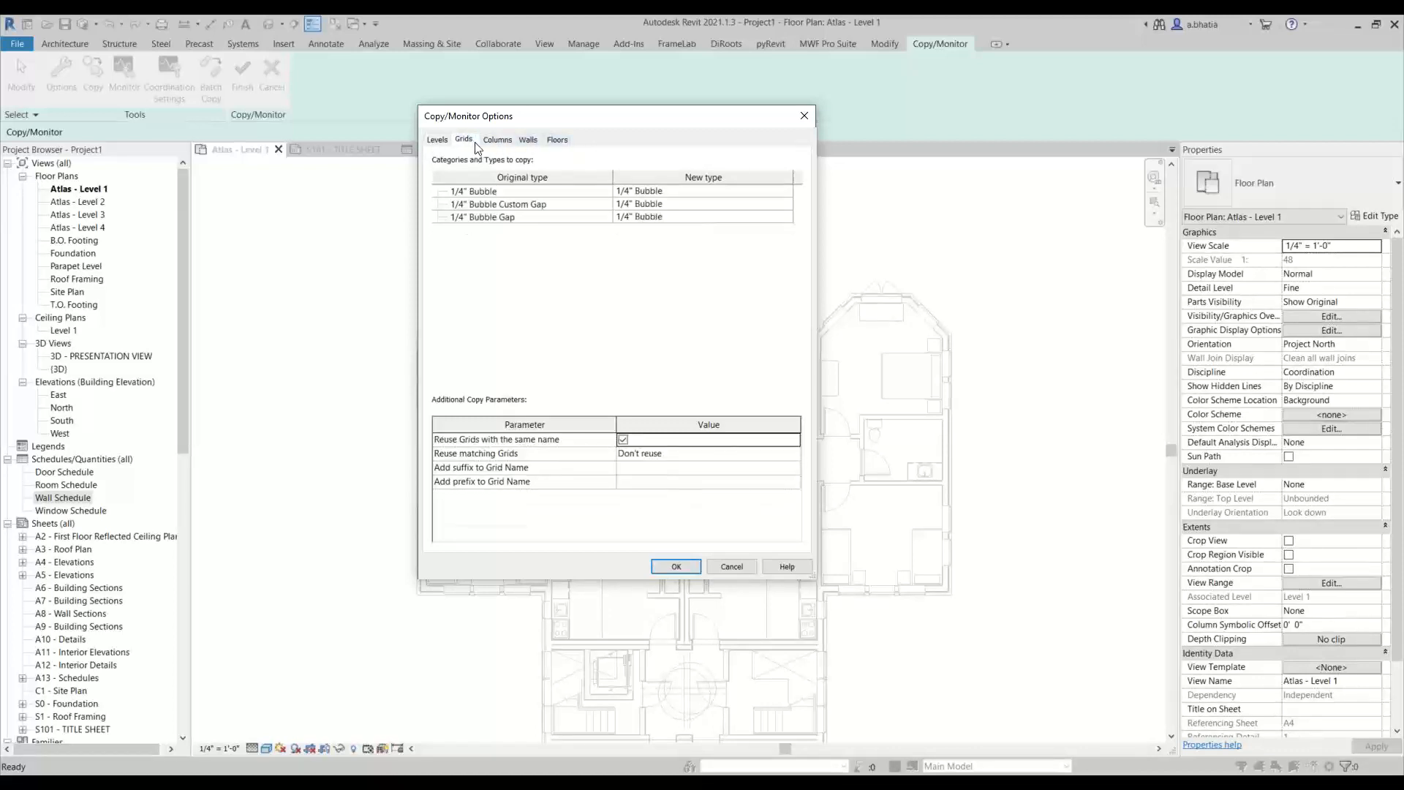
click(502, 144)
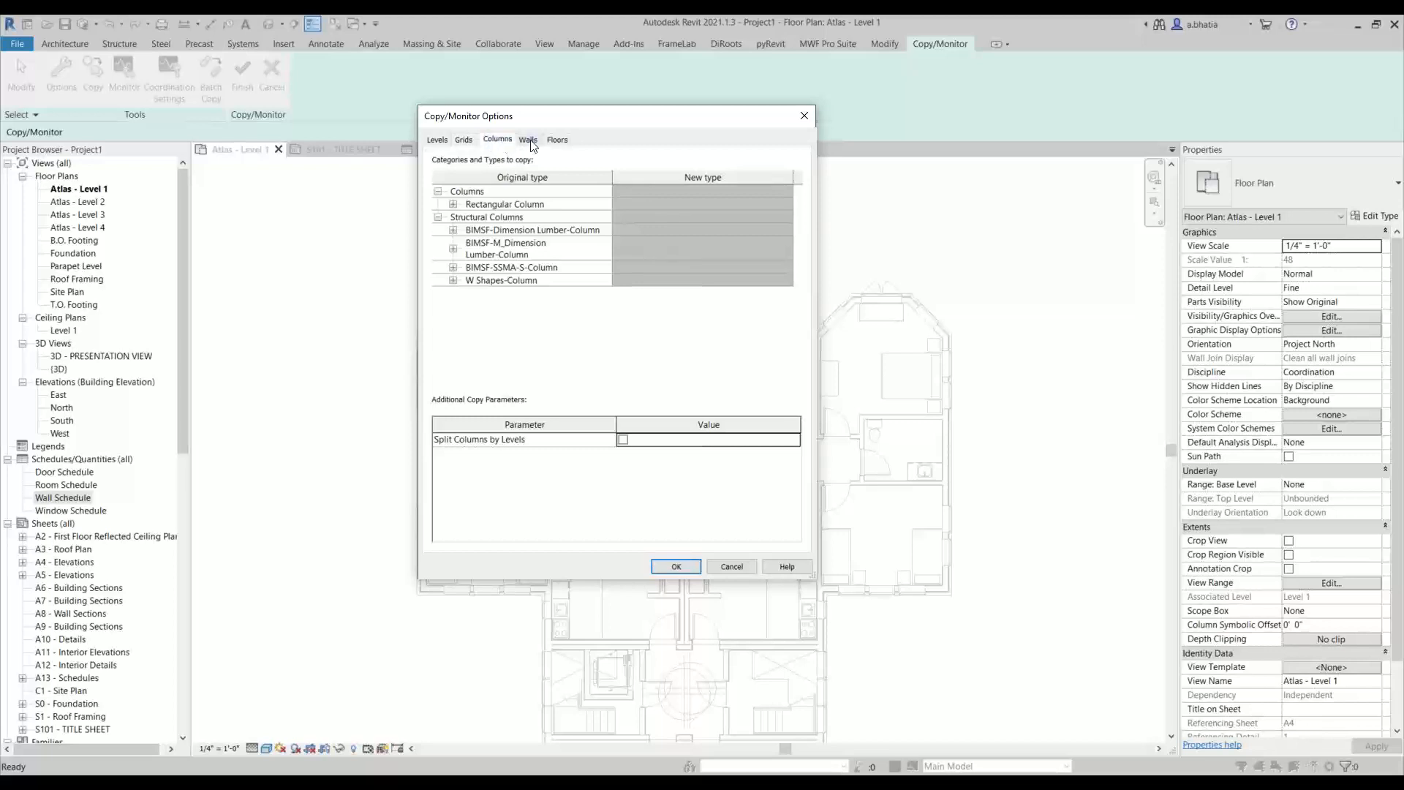
click(529, 140)
click(559, 140)
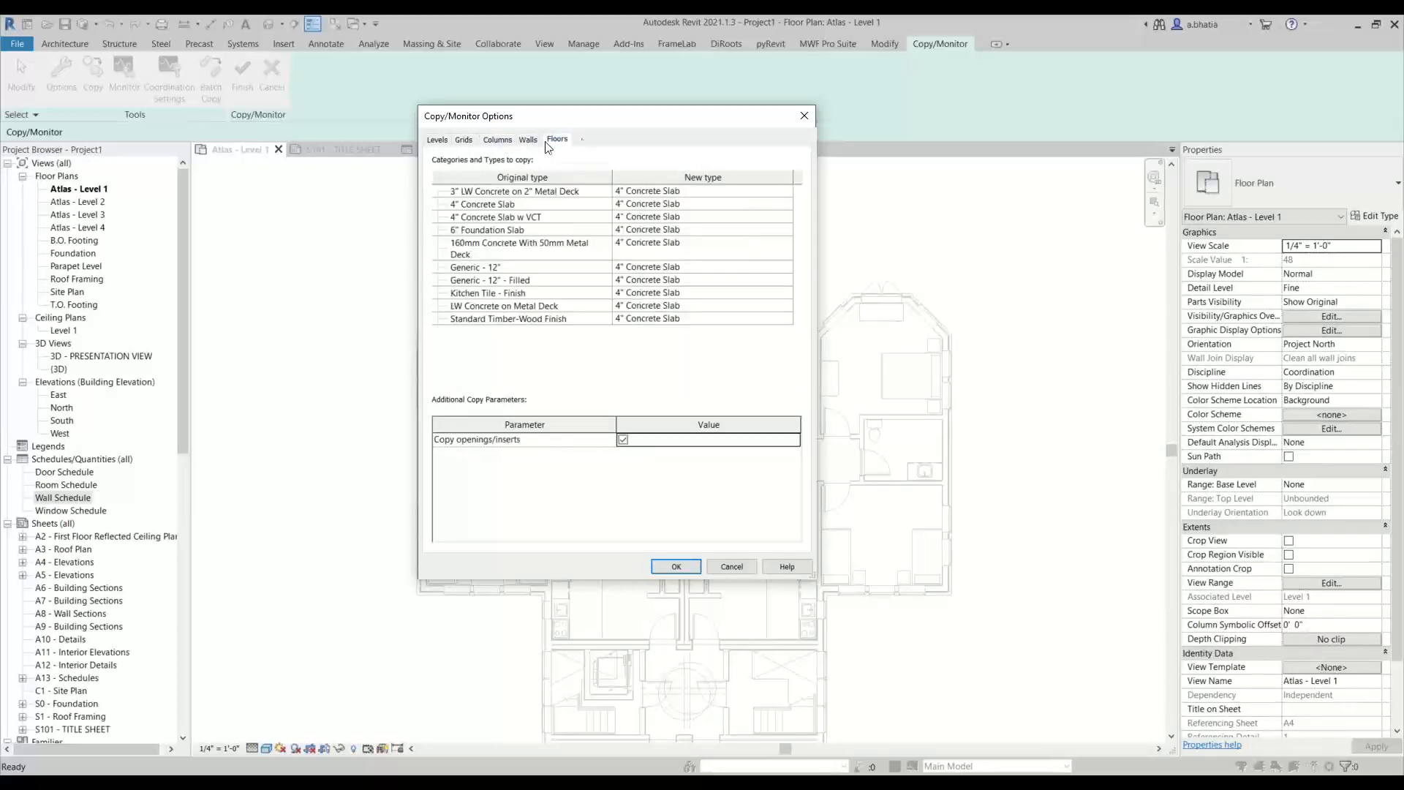
click(465, 142)
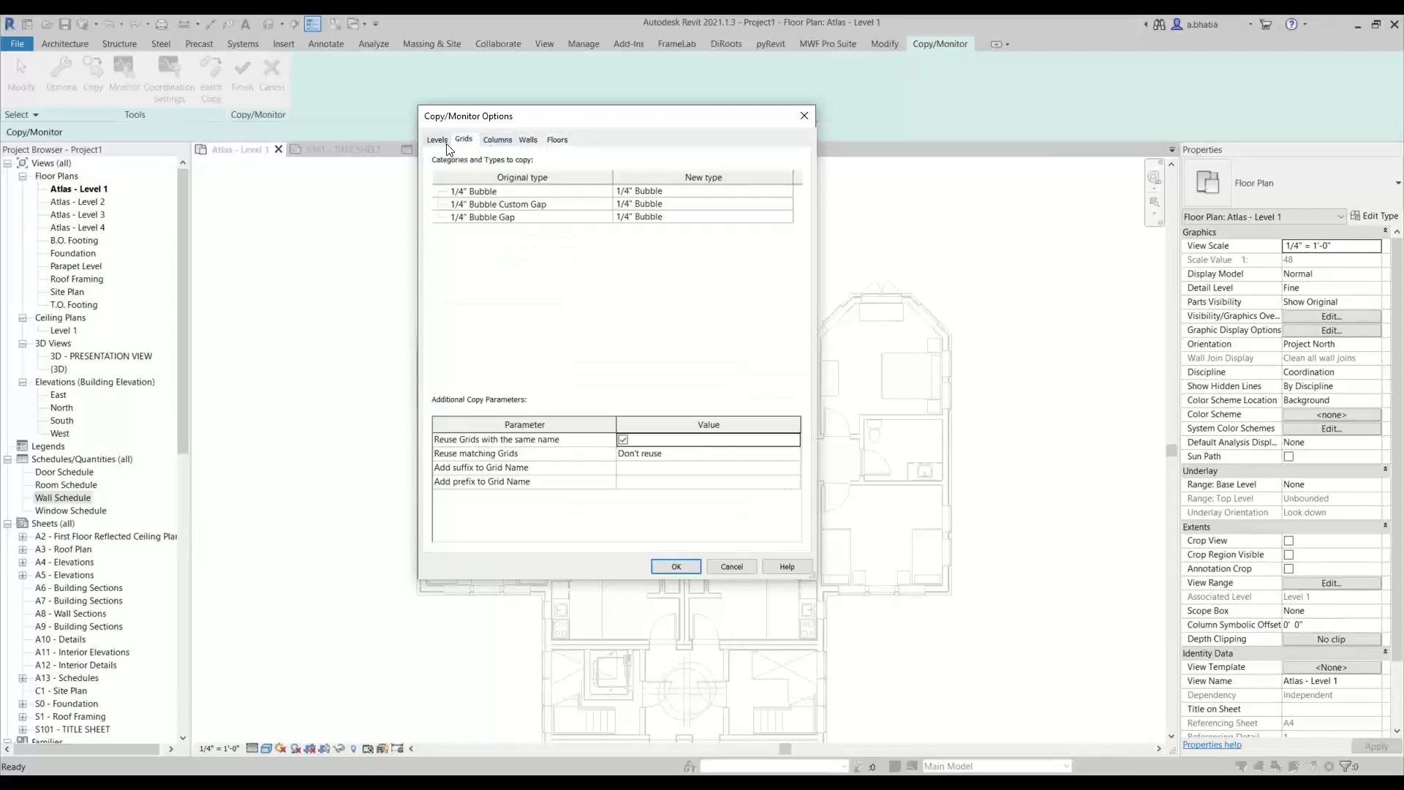
click(444, 142)
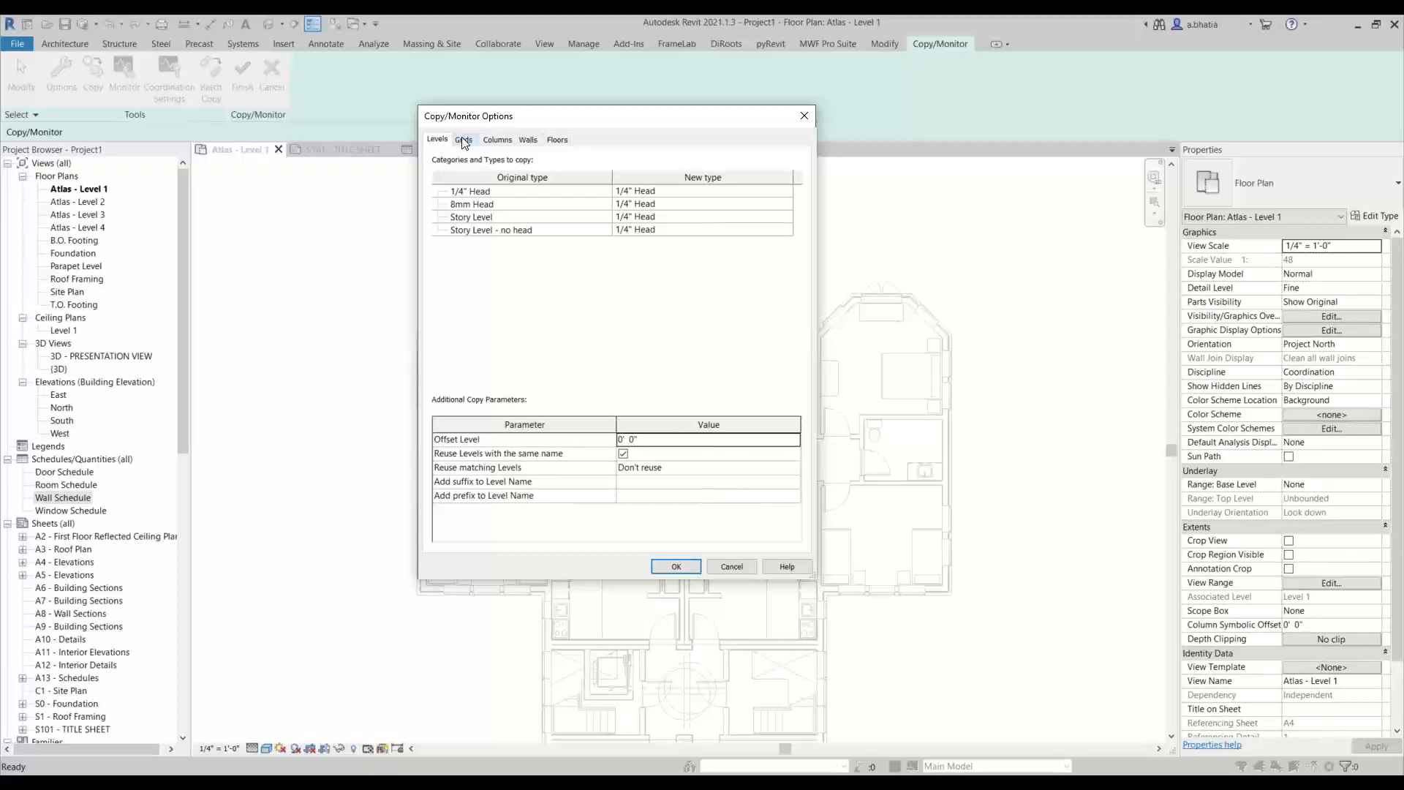
click(464, 142)
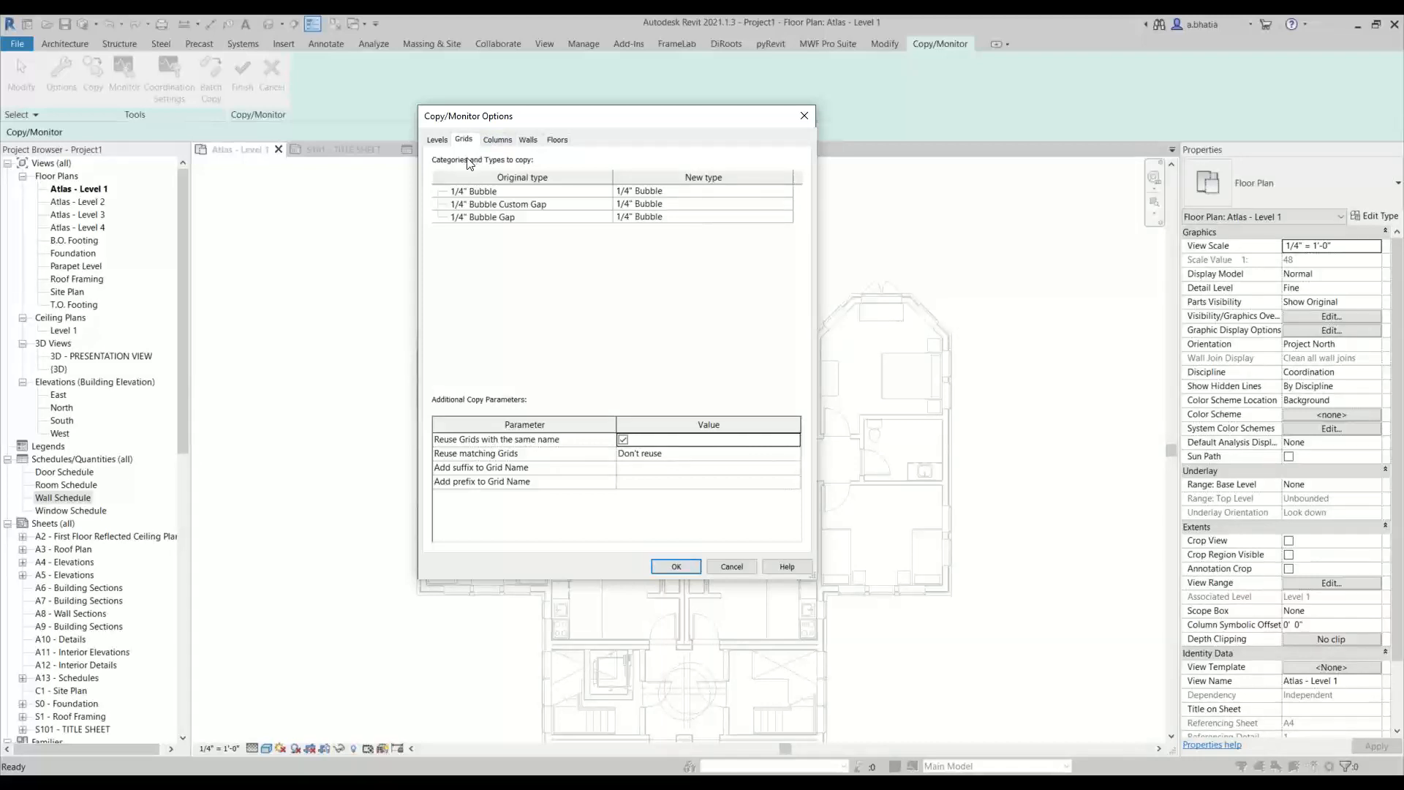
Step: Examine the column type mappings under BIMSF-M_Dimension Lumber-Column and W Shapes-Column in the Copy/Monitor options
click(496, 141)
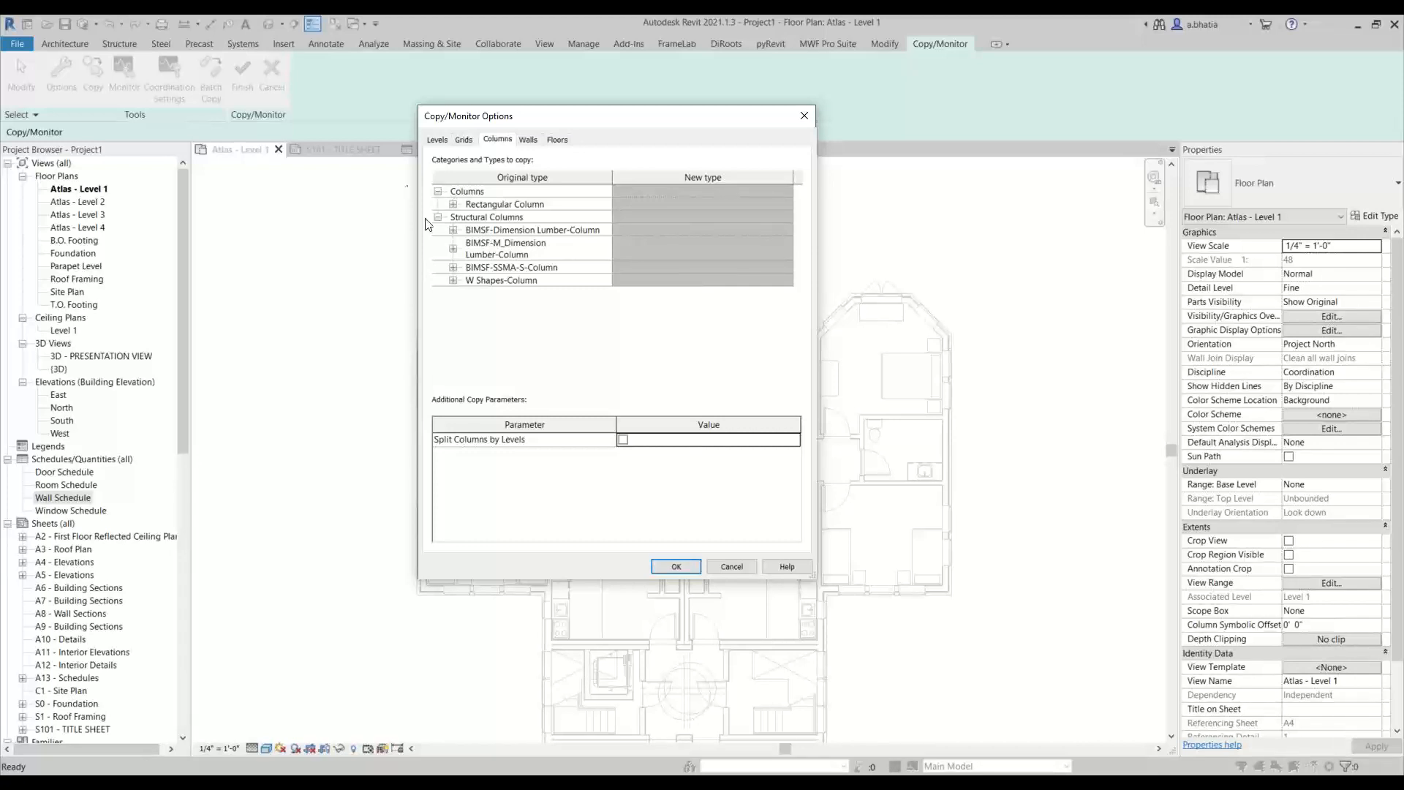
click(452, 249)
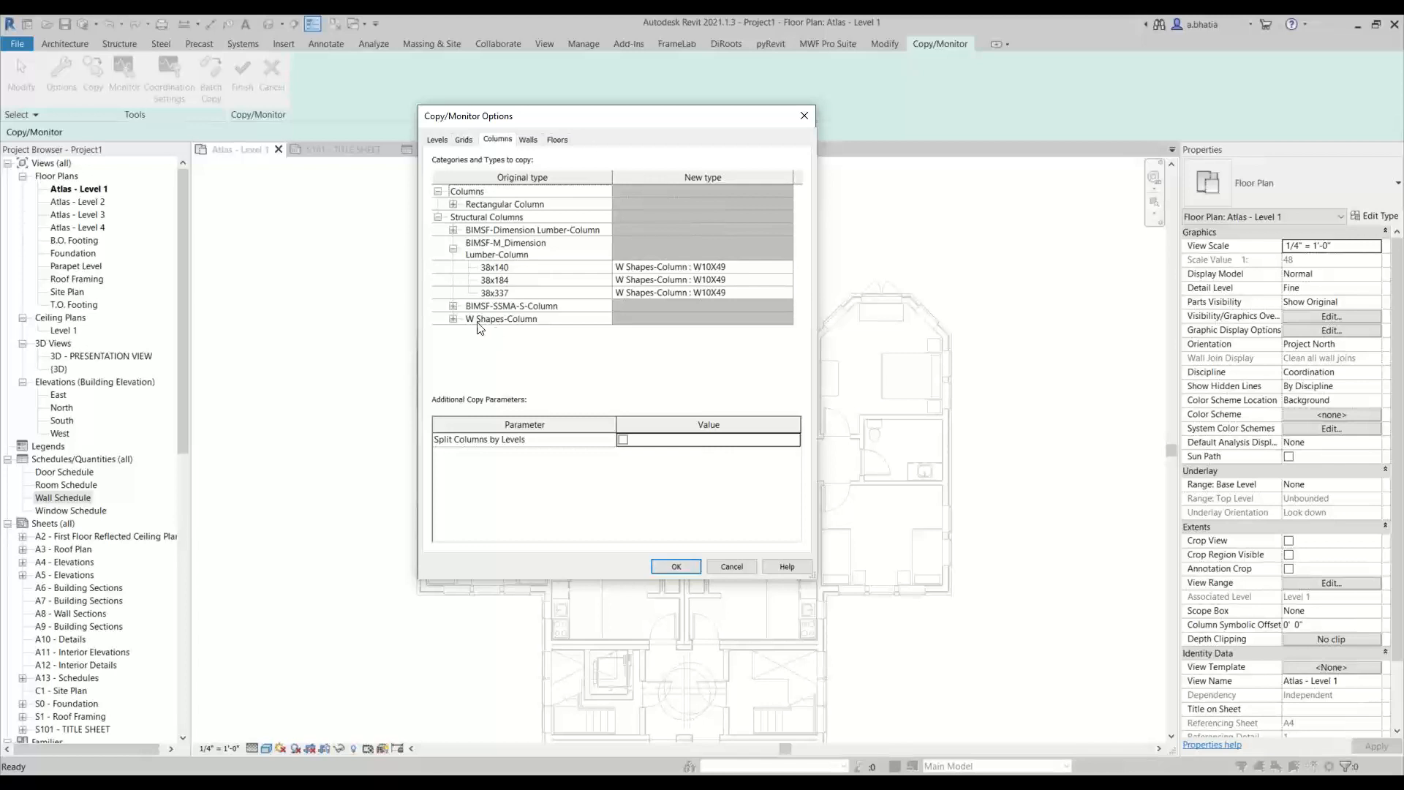
click(454, 319)
click(612, 334)
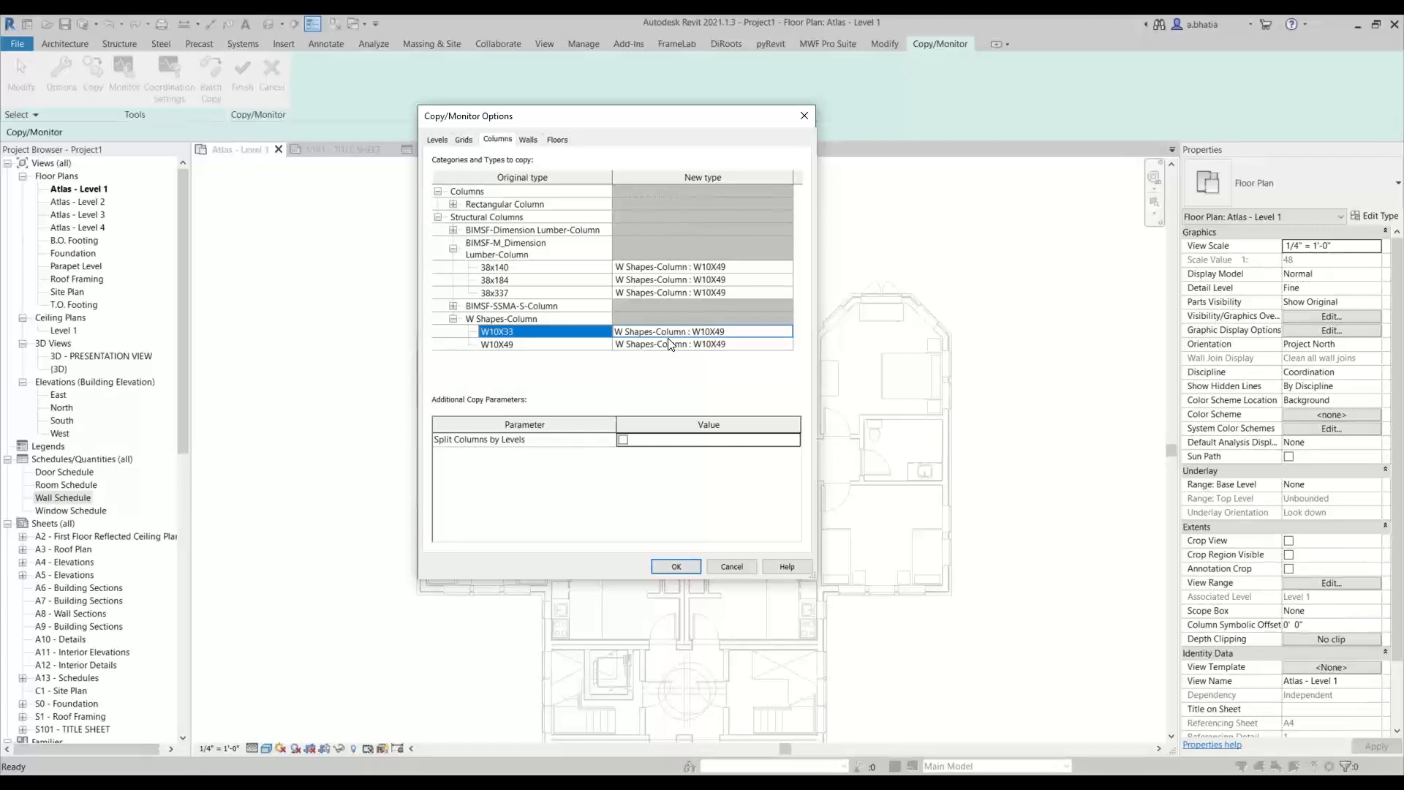
Step: Review the wall type mappings in the Copy/Monitor options, including the INTERIOR - 0A6 and 0G6 wood types
click(528, 140)
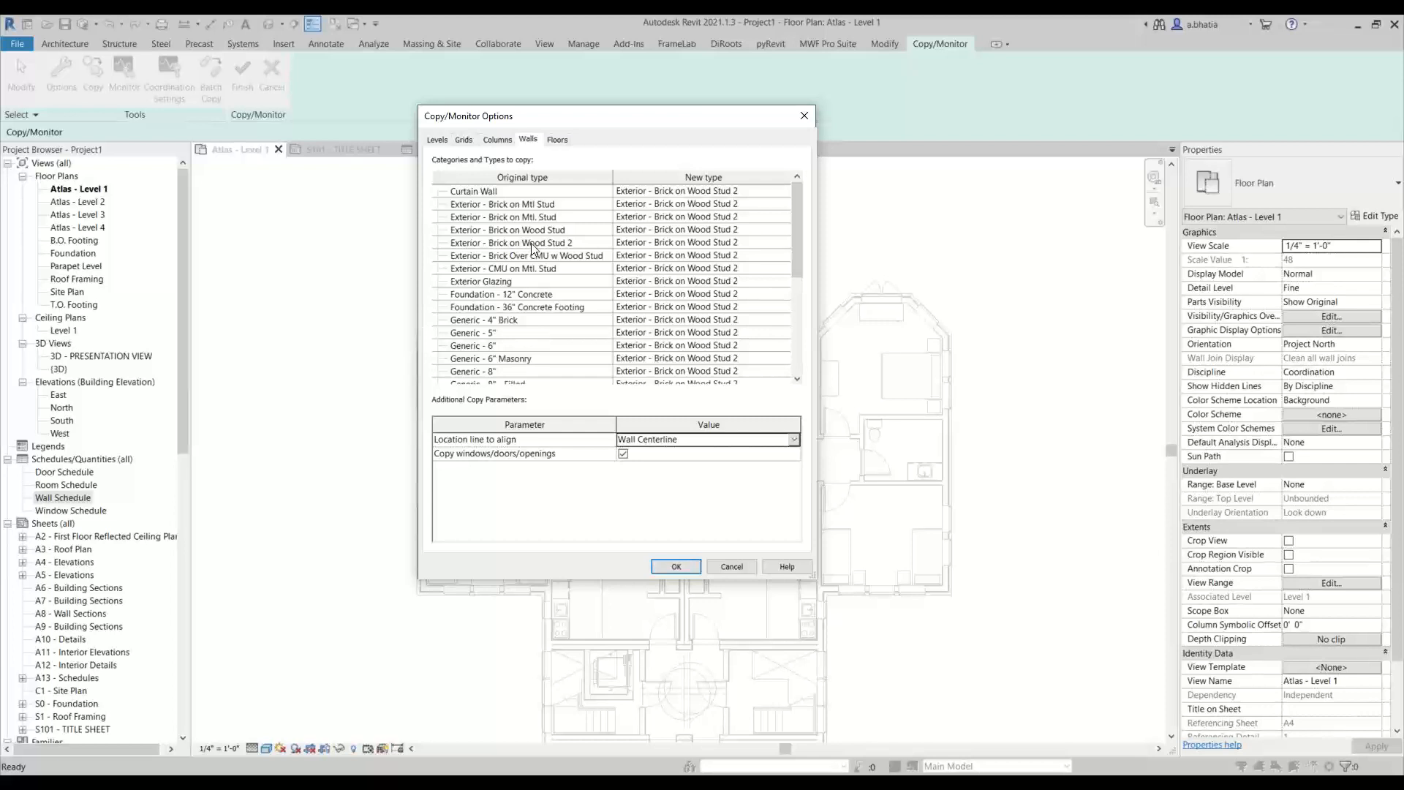
scroll(519, 243, down, 4)
scroll(519, 243, up, 4)
scroll(521, 342, down, 5)
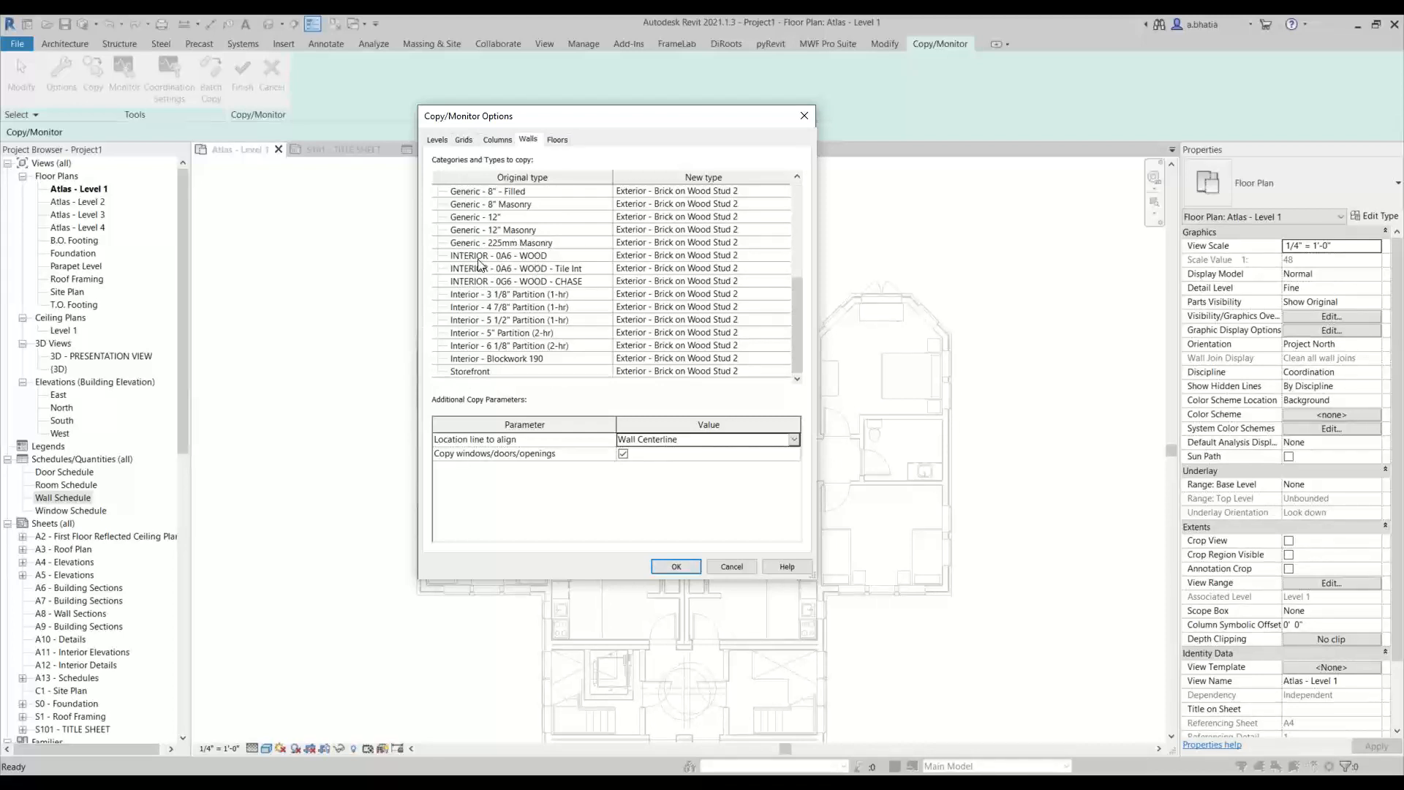
click(525, 281)
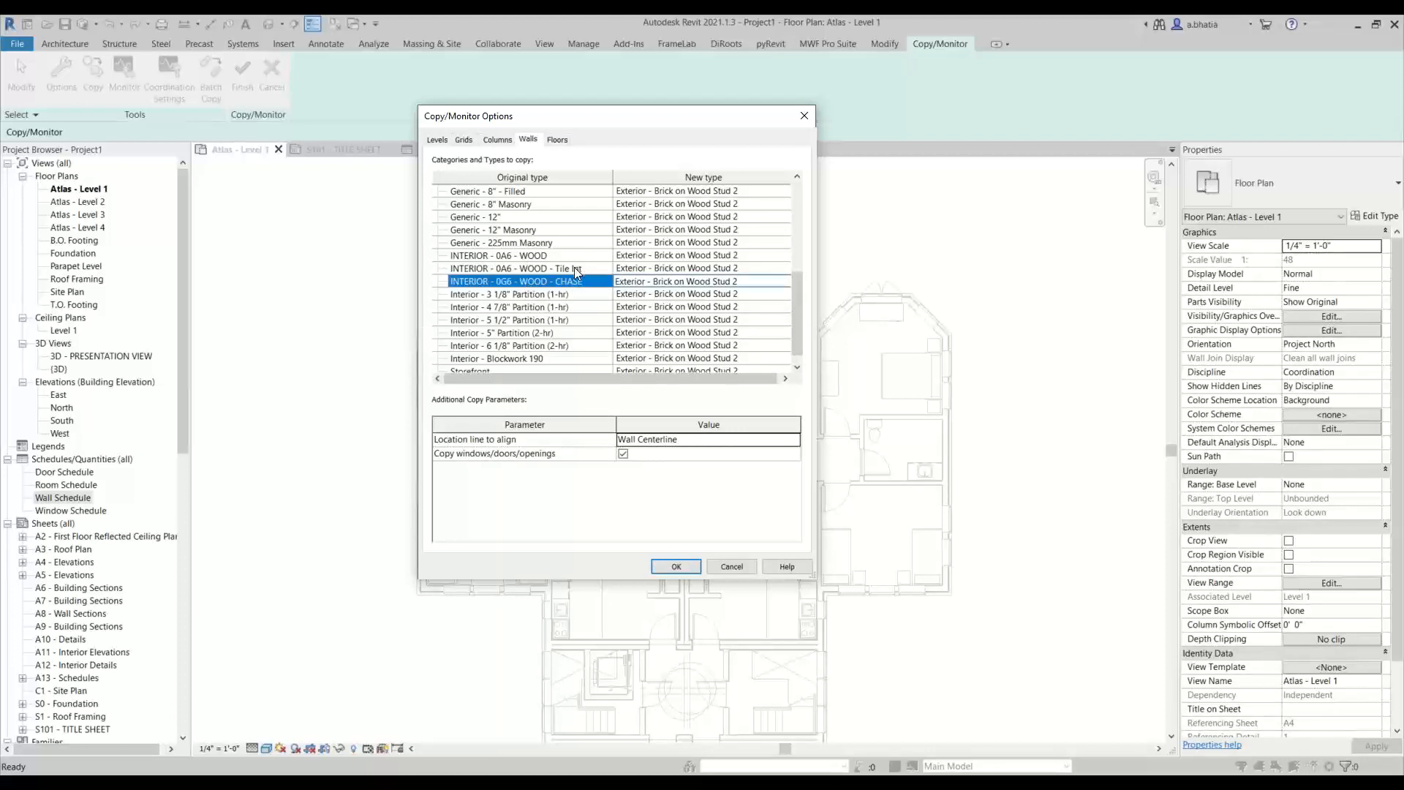
Step: Set the wall types from Curtain Wall through Generic - 225mm Masonry to Don't copy this Type
scroll(574, 267, up, 5)
scroll(574, 268, up, 1)
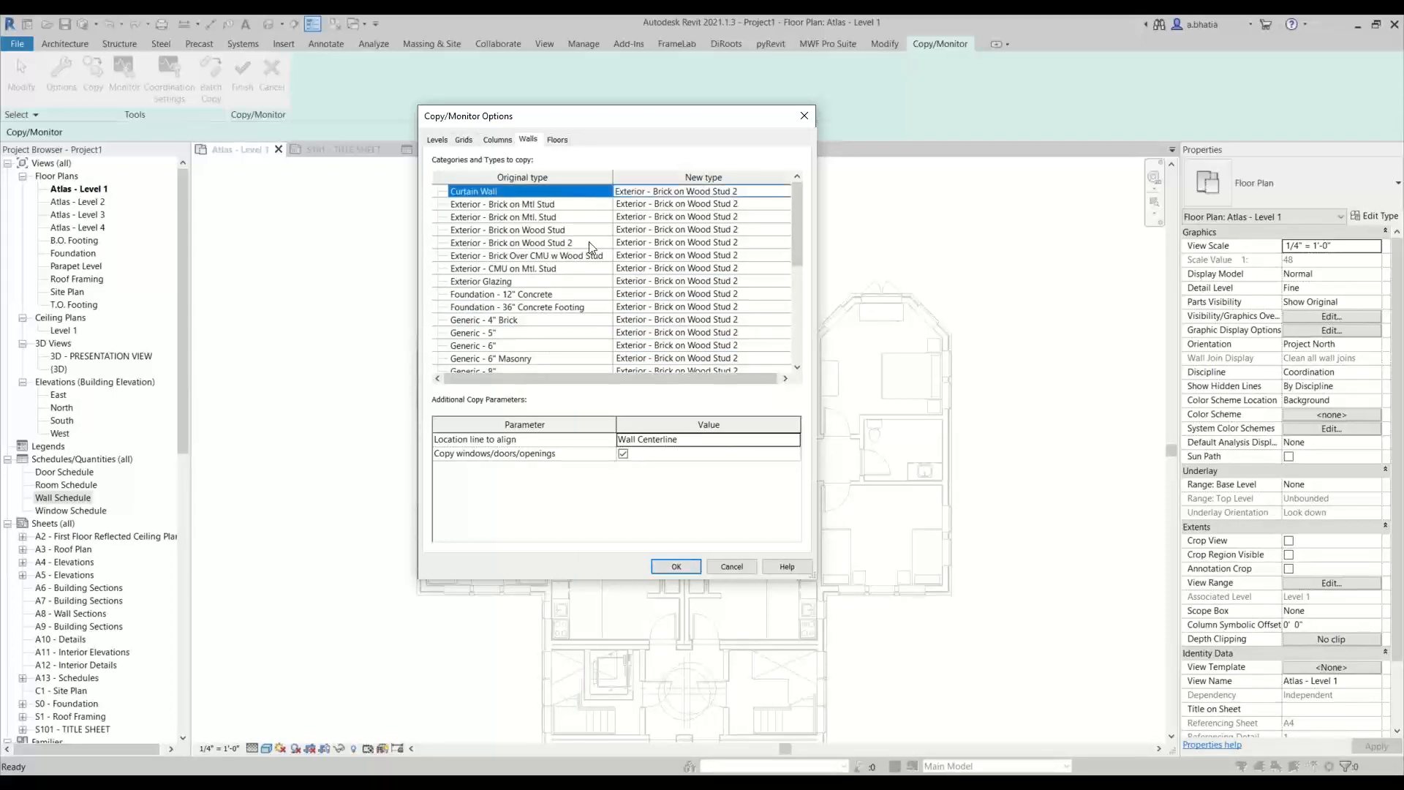
scroll(584, 324, down, 3)
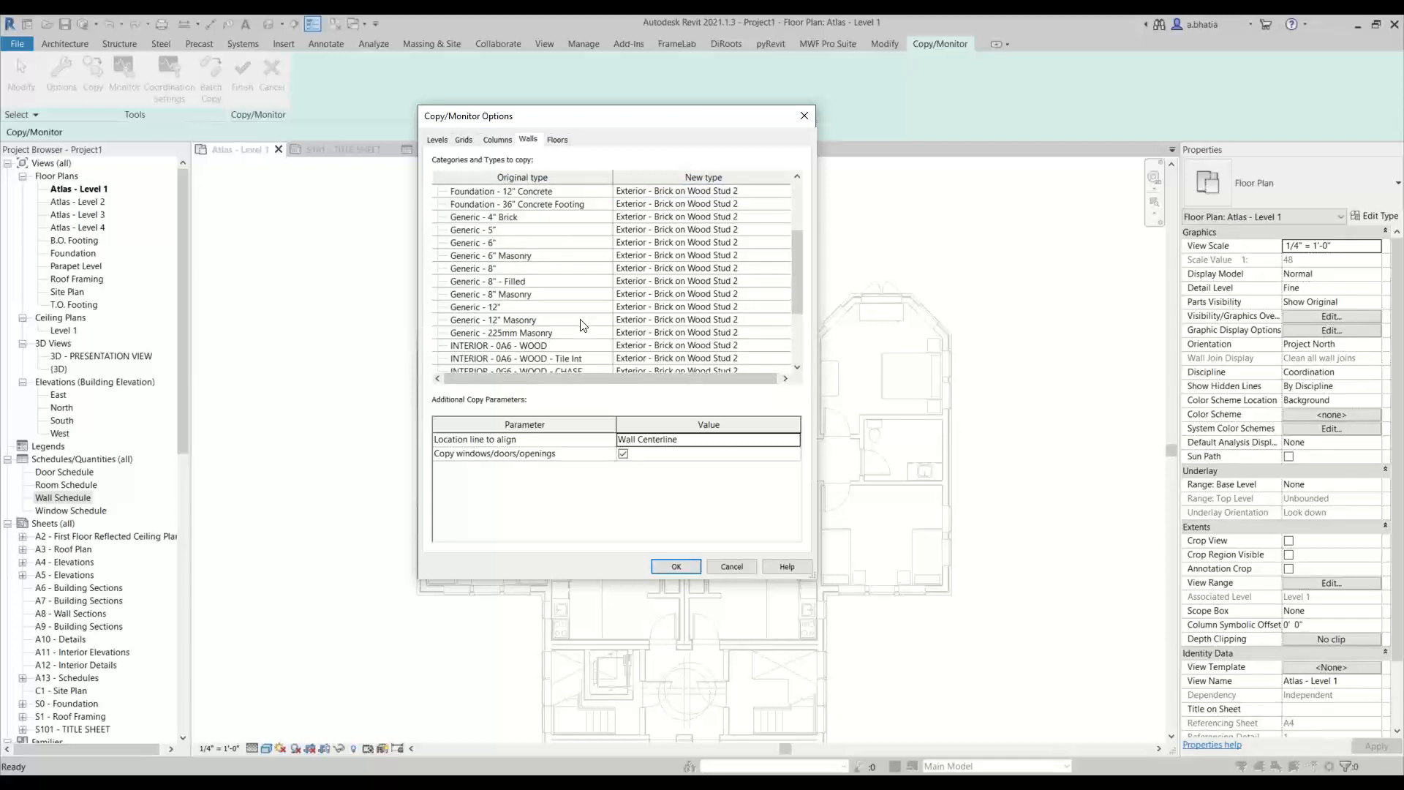
shift+click(572, 322)
shift+click(566, 333)
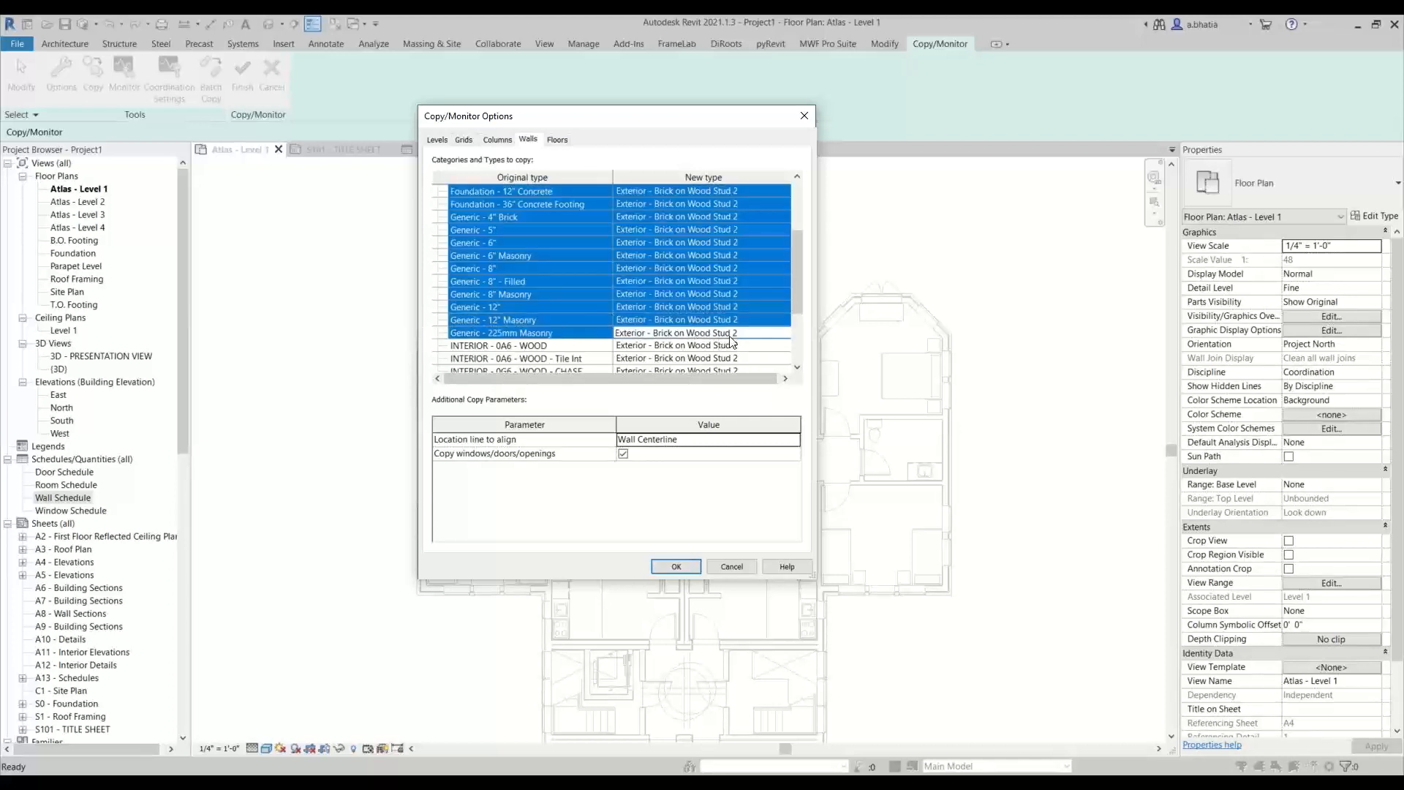
scroll(748, 240, up, 3)
click(781, 191)
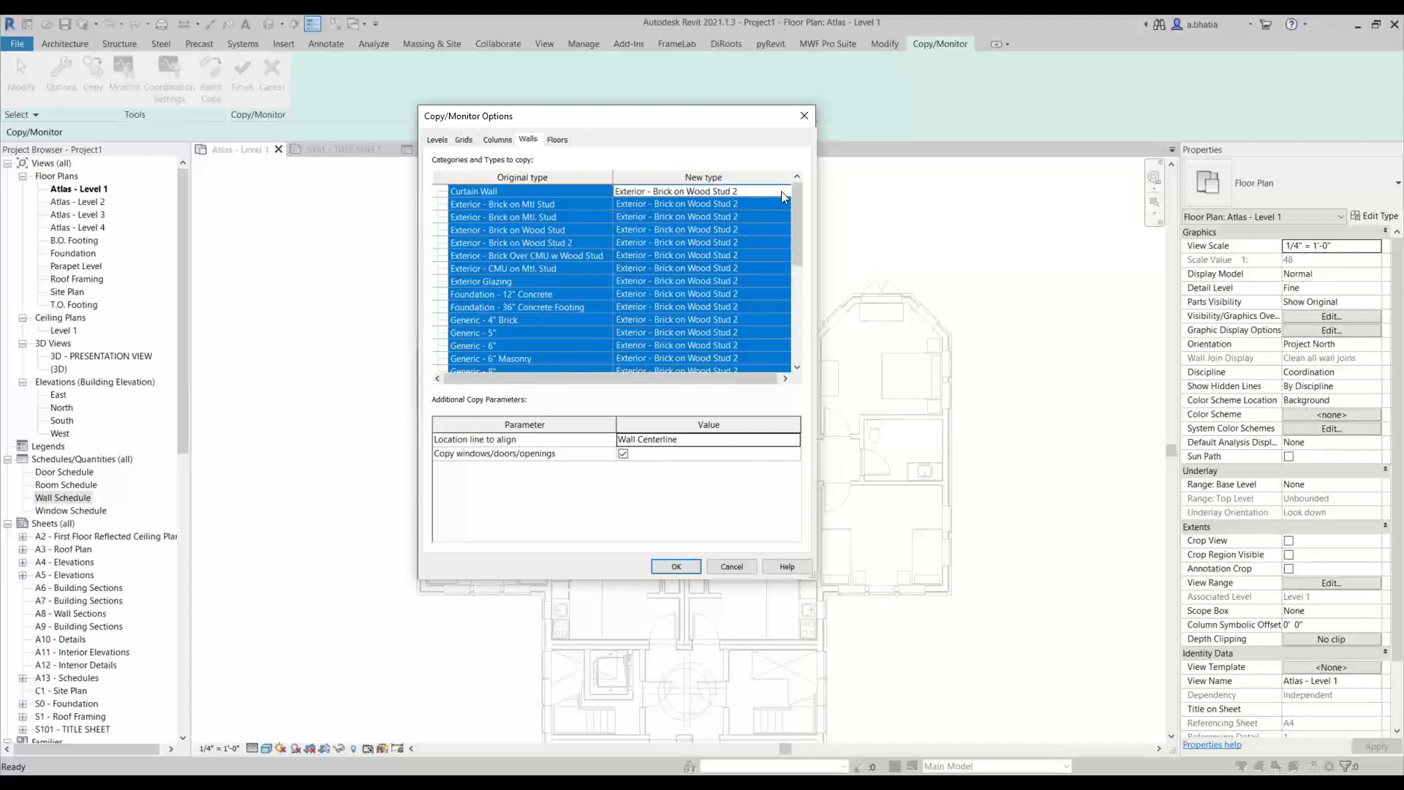
click(787, 190)
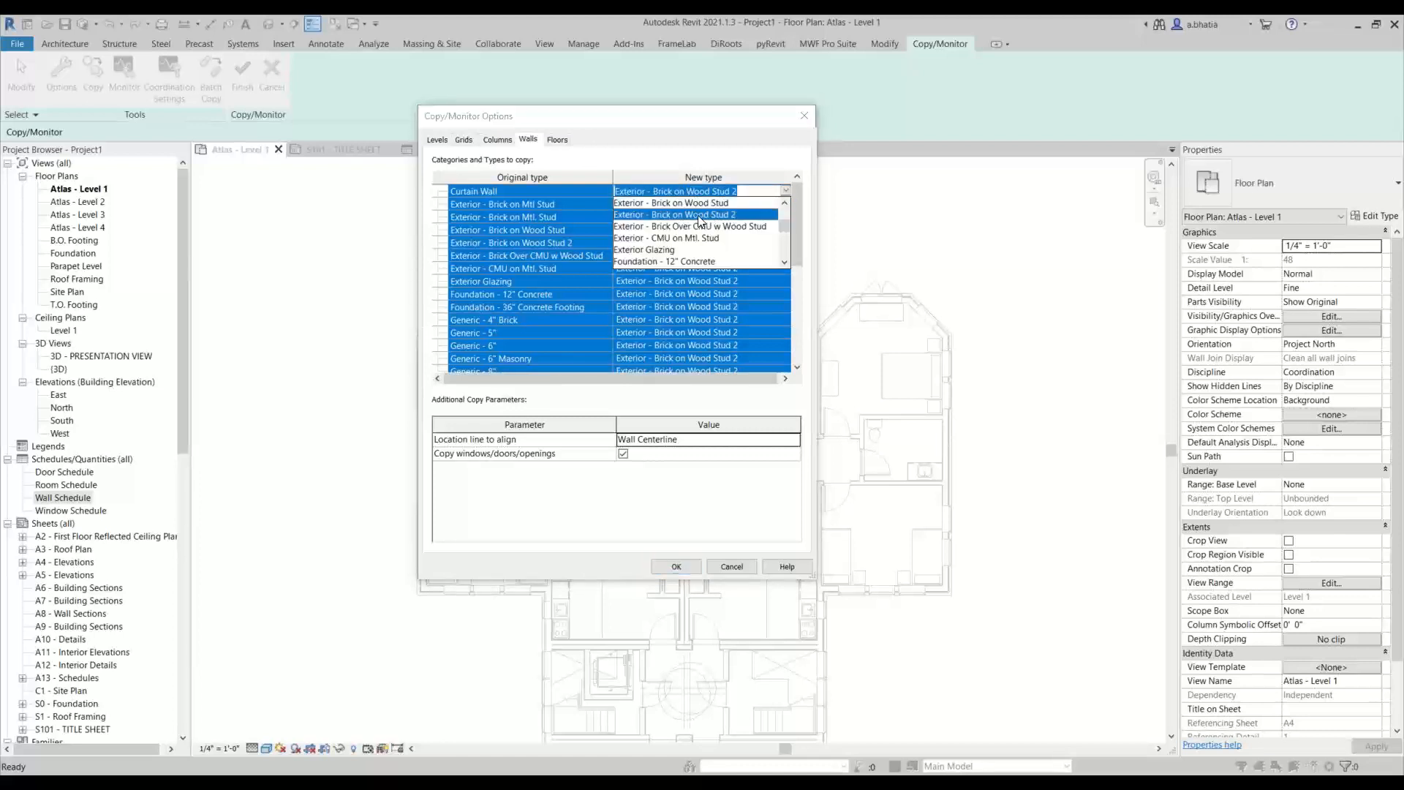
scroll(695, 223, up, 4)
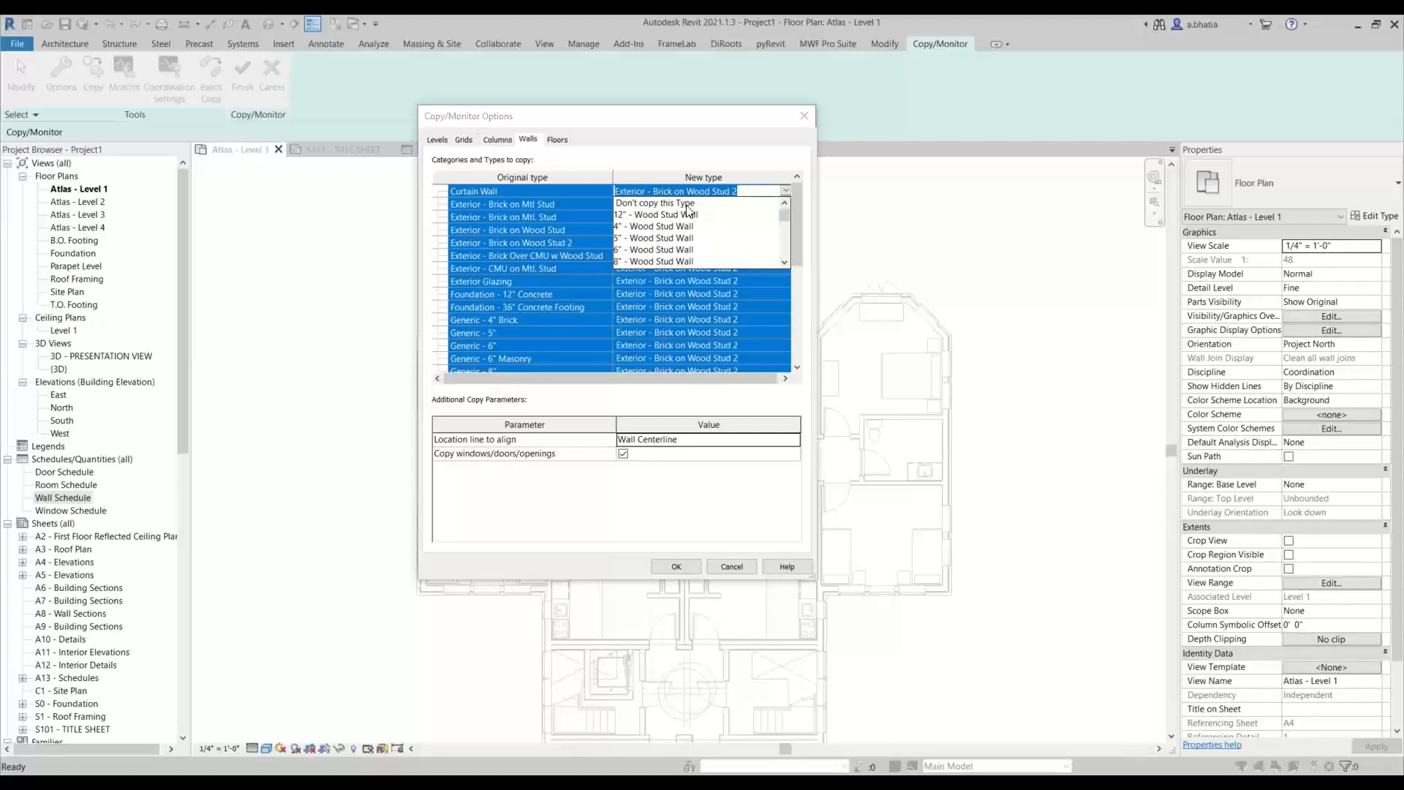
click(687, 205)
click(709, 254)
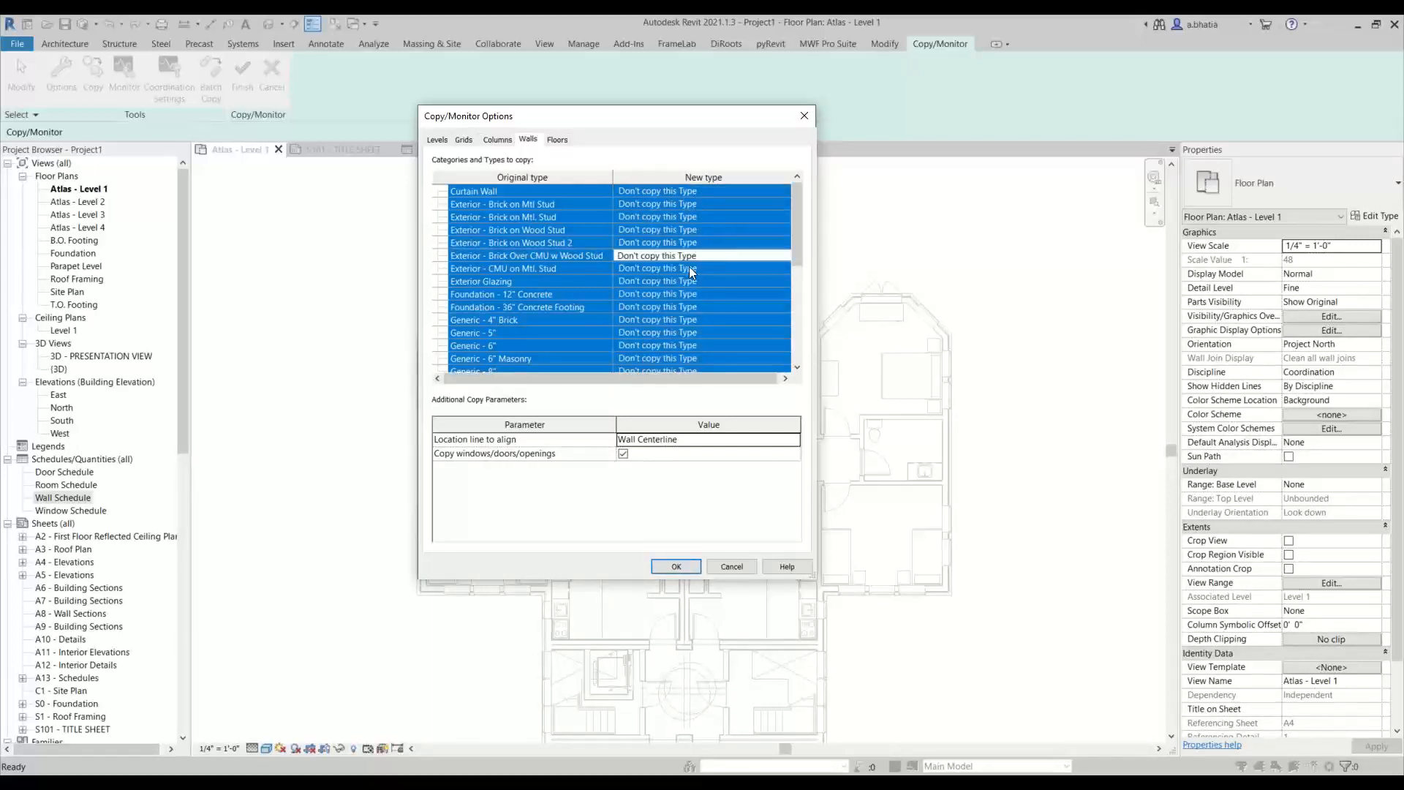
Step: Reselect the range from Curtain Wall through Generic - 225mm Masonry and reapply Don't copy this Type
click(501, 292)
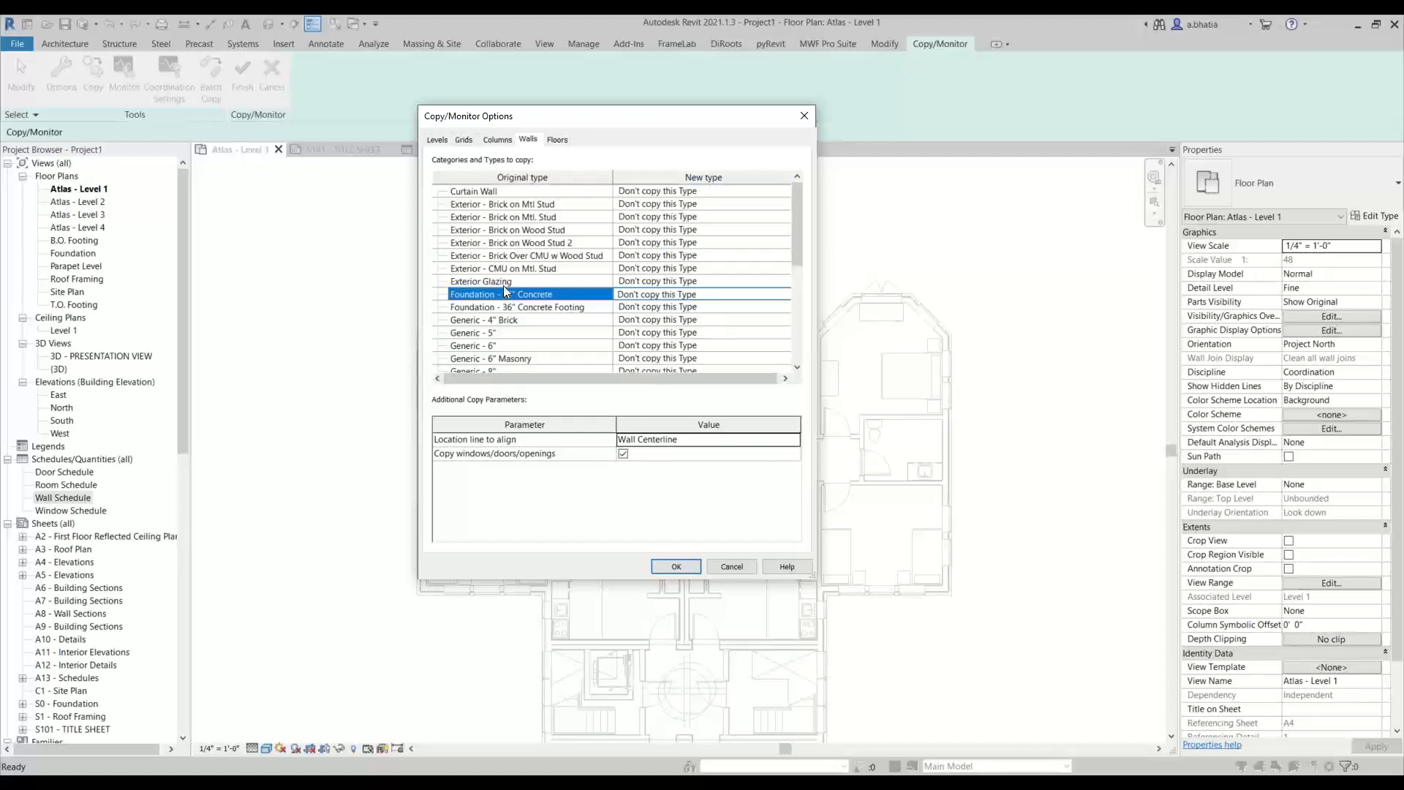
click(541, 192)
scroll(541, 248, down, 4)
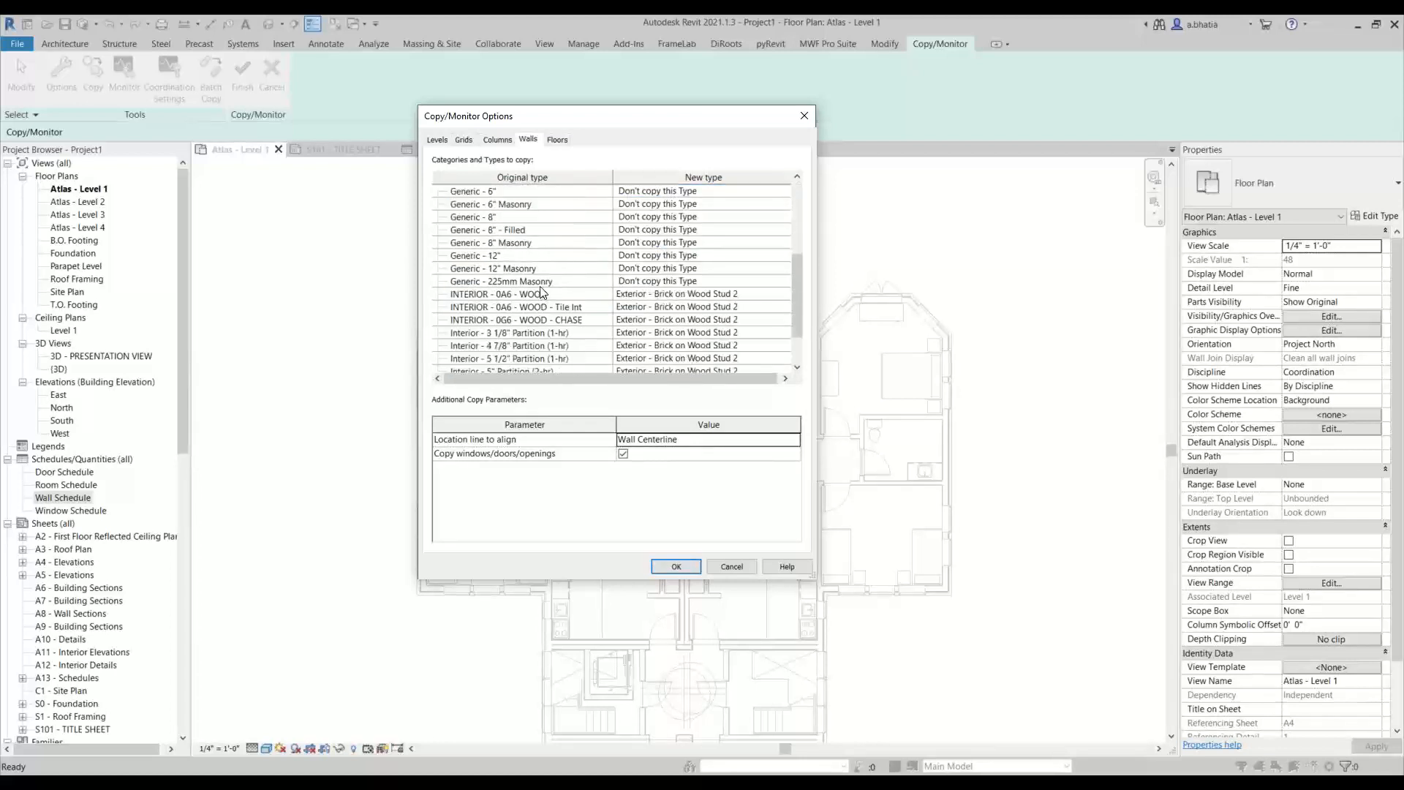
shift+click(540, 283)
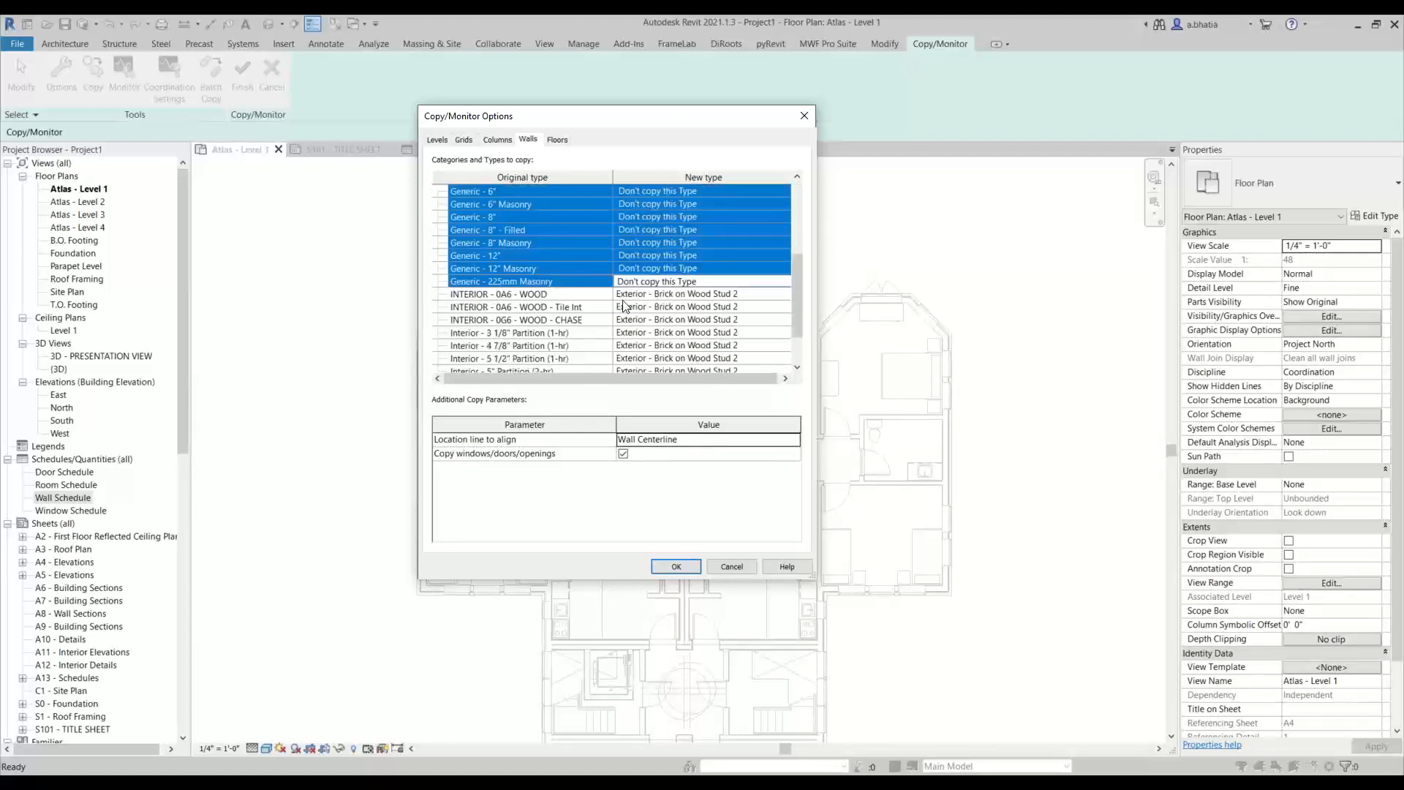
click(787, 282)
click(786, 281)
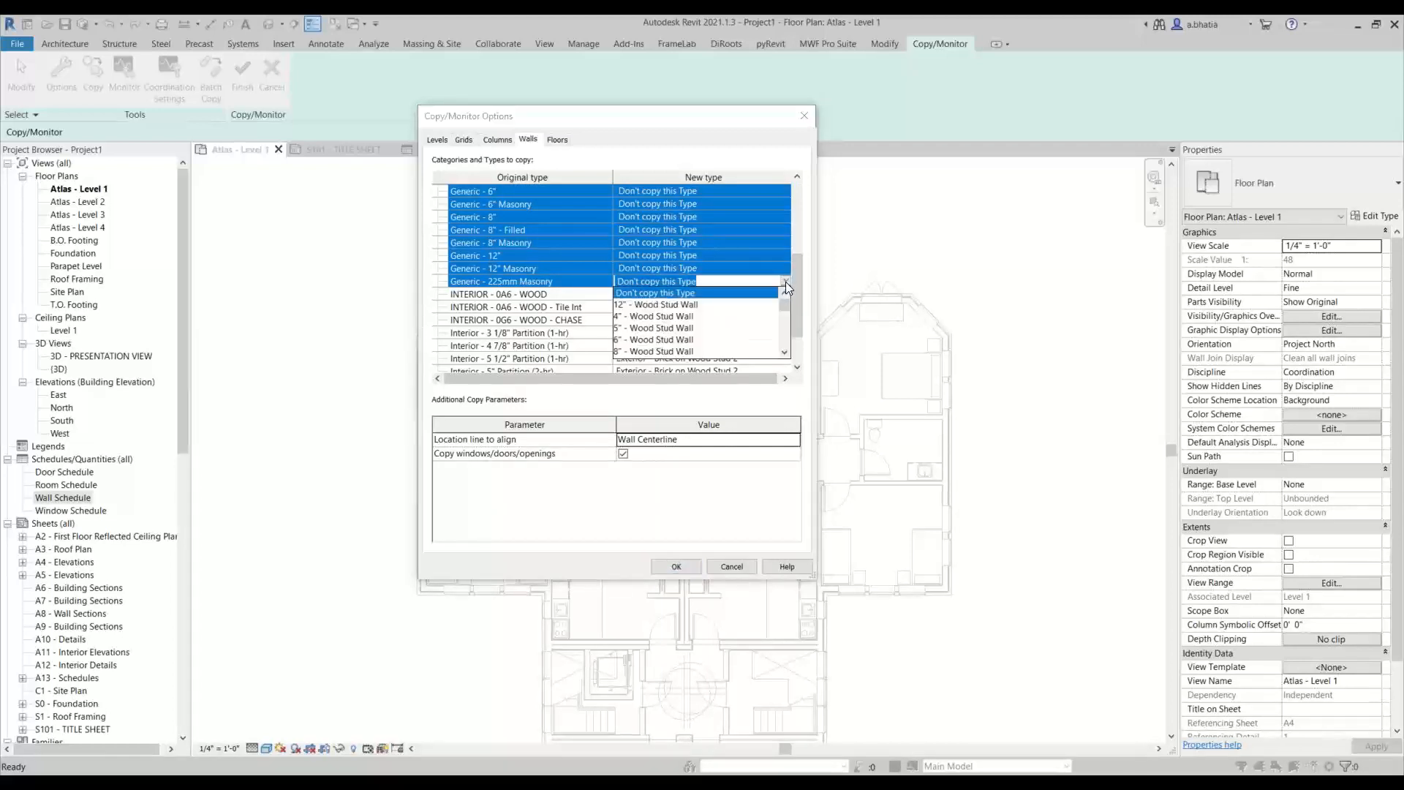
click(673, 293)
Step: Examine the new type choices available for INTERIOR - 0A6 - WOOD and the INTERIOR - 0G6 - WOOD - CHASE mapping
click(558, 294)
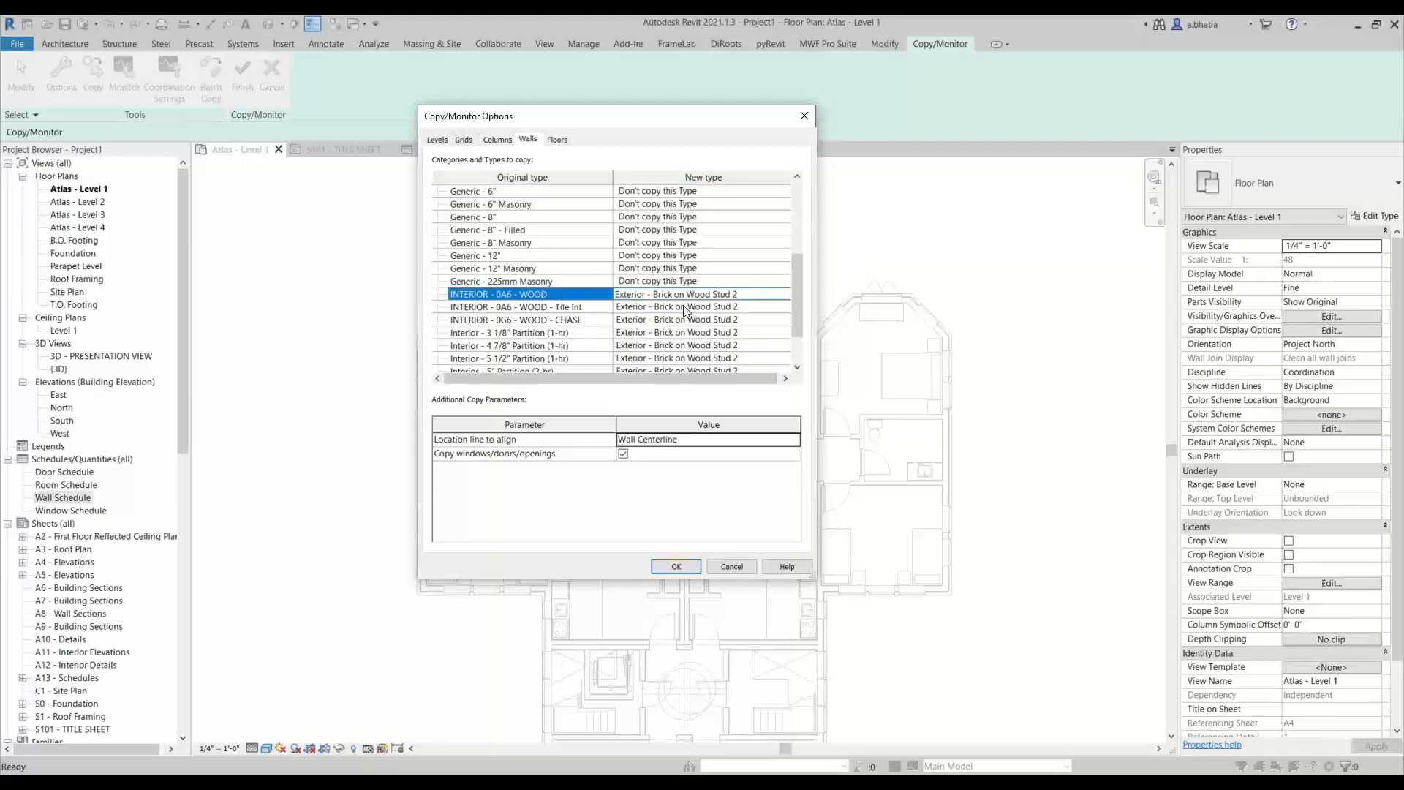
click(778, 294)
click(785, 293)
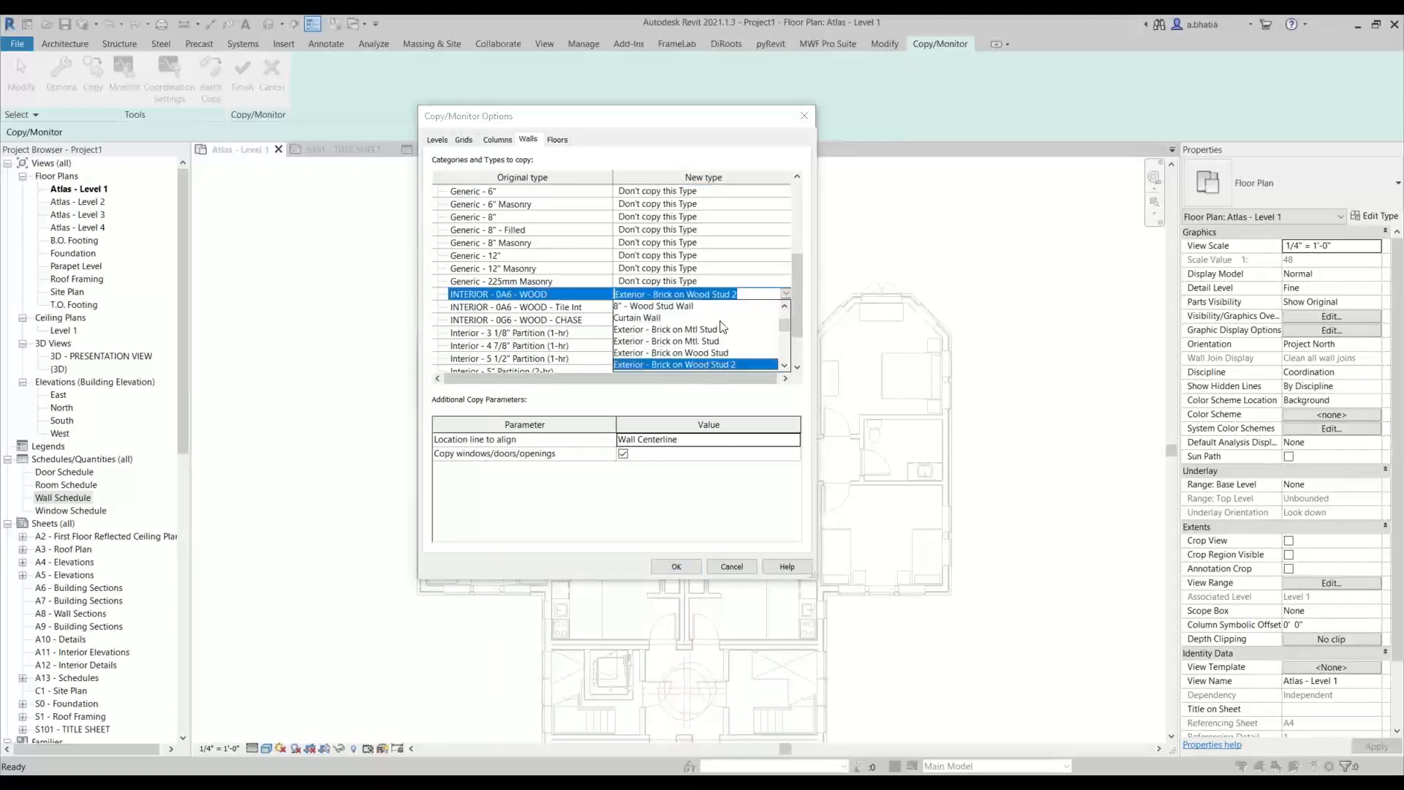
scroll(721, 326, up, 2)
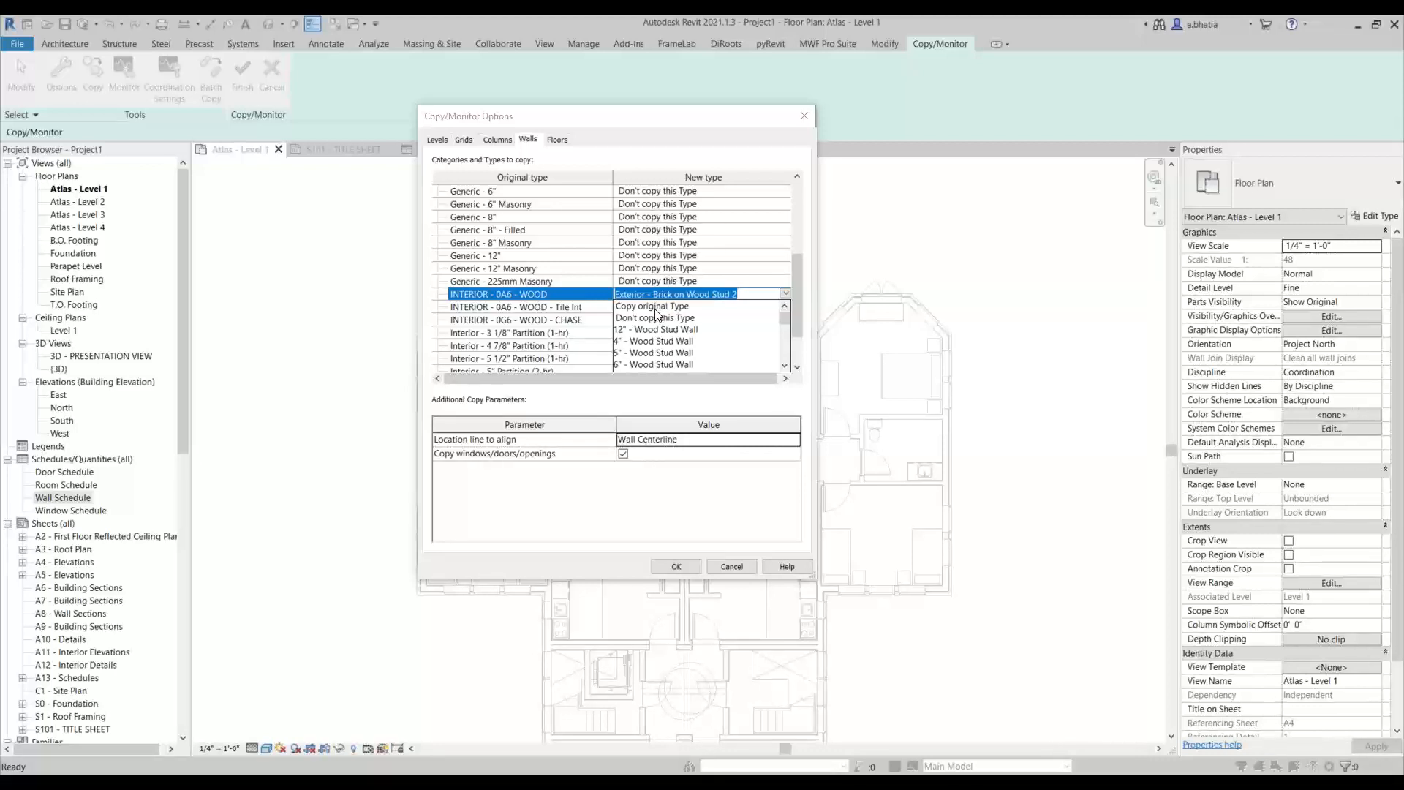
click(584, 320)
click(683, 321)
click(682, 321)
click(682, 321)
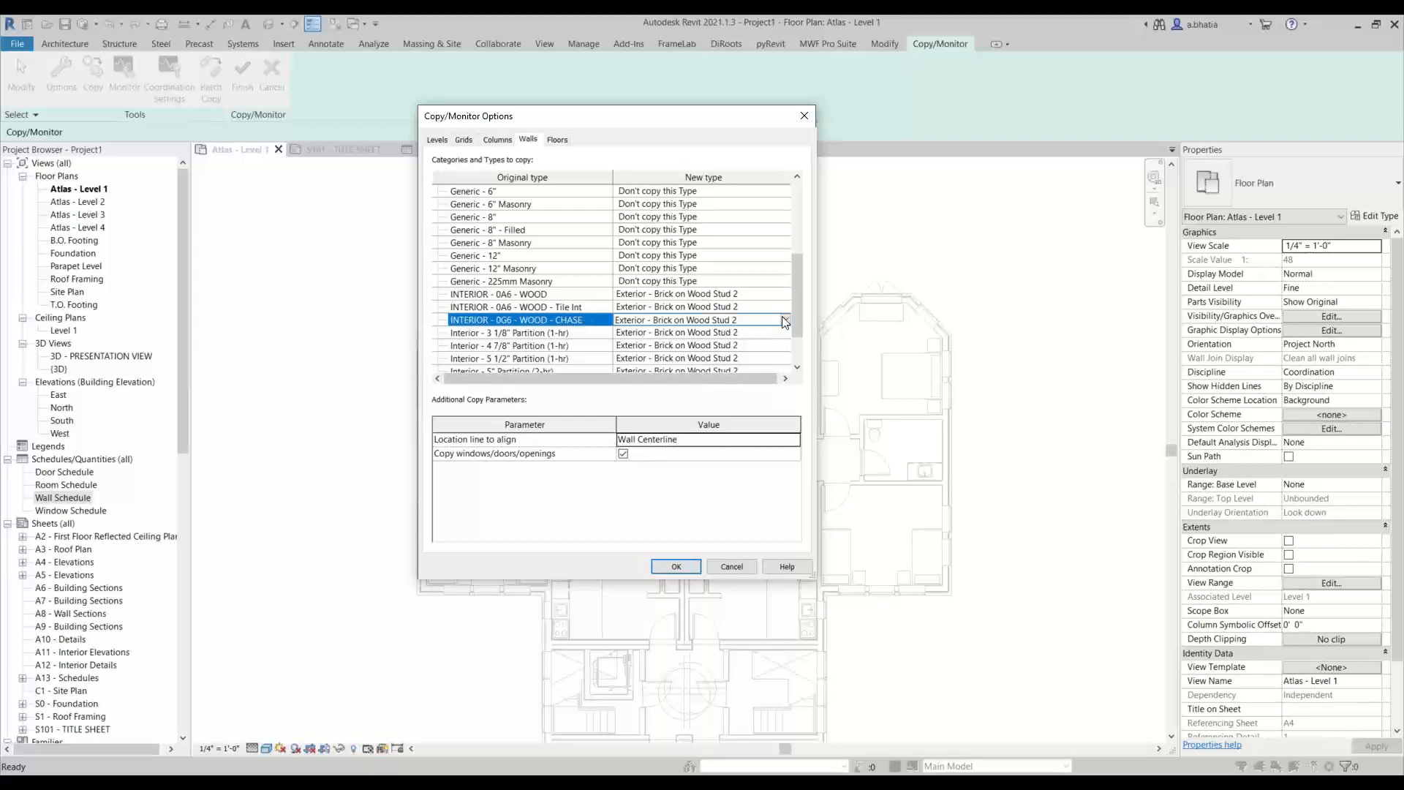
click(788, 296)
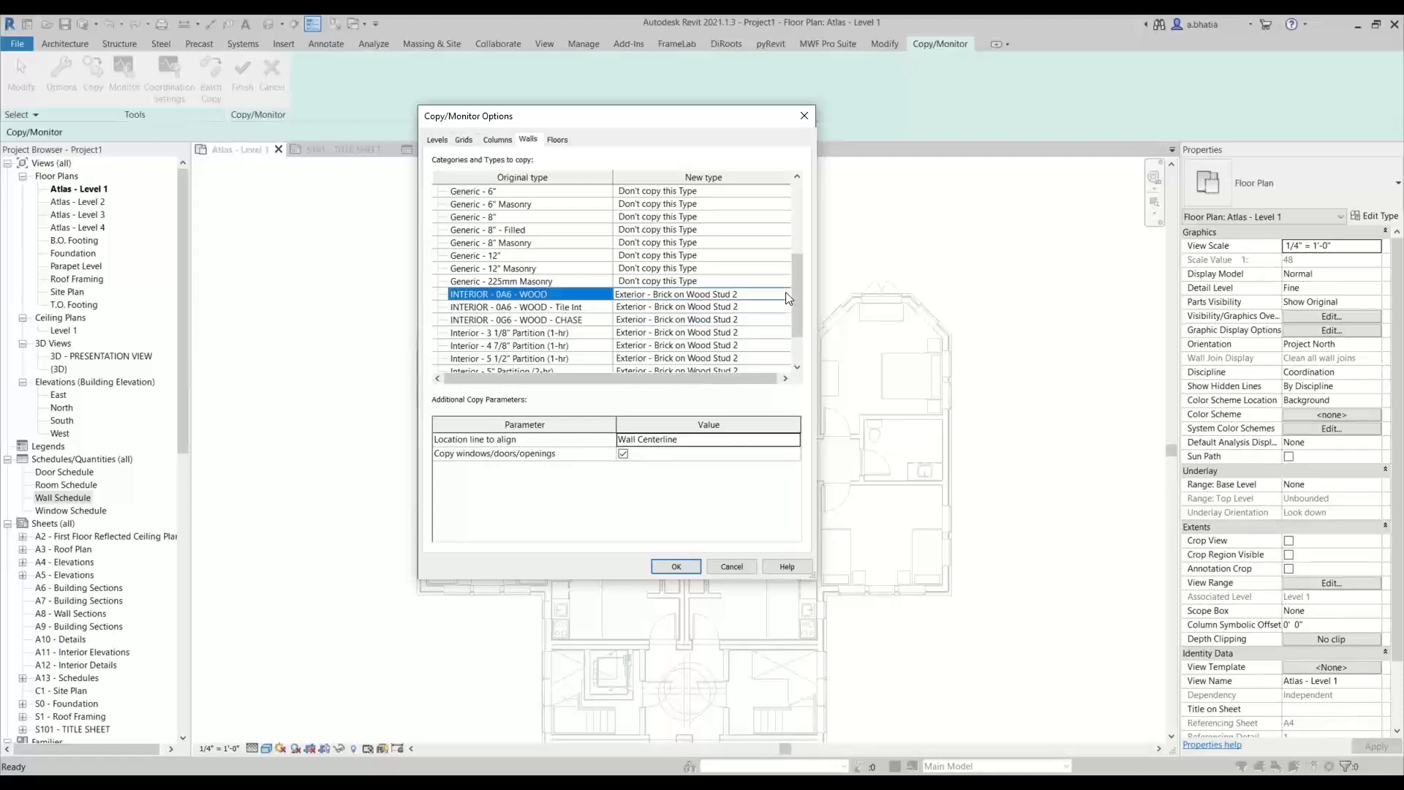
click(787, 296)
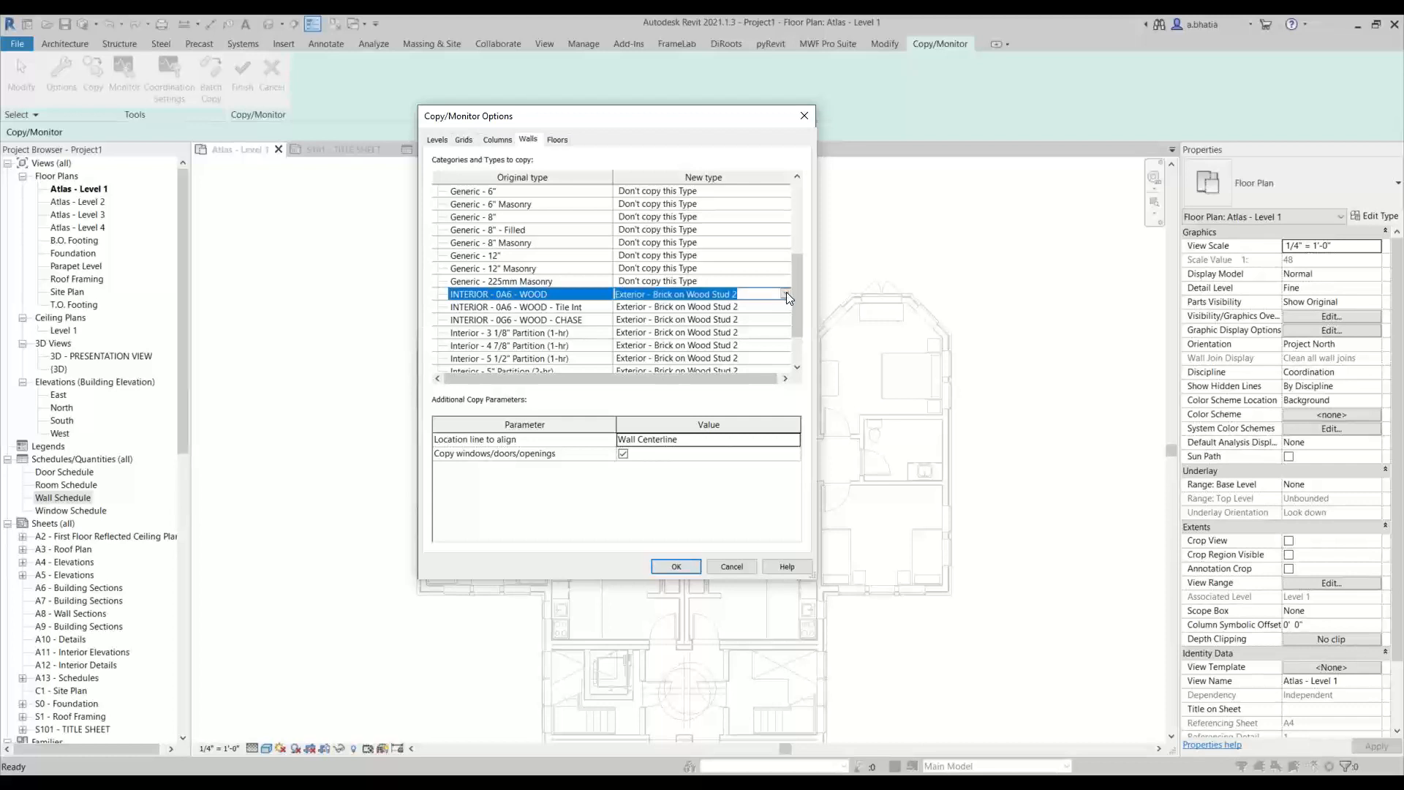
click(787, 294)
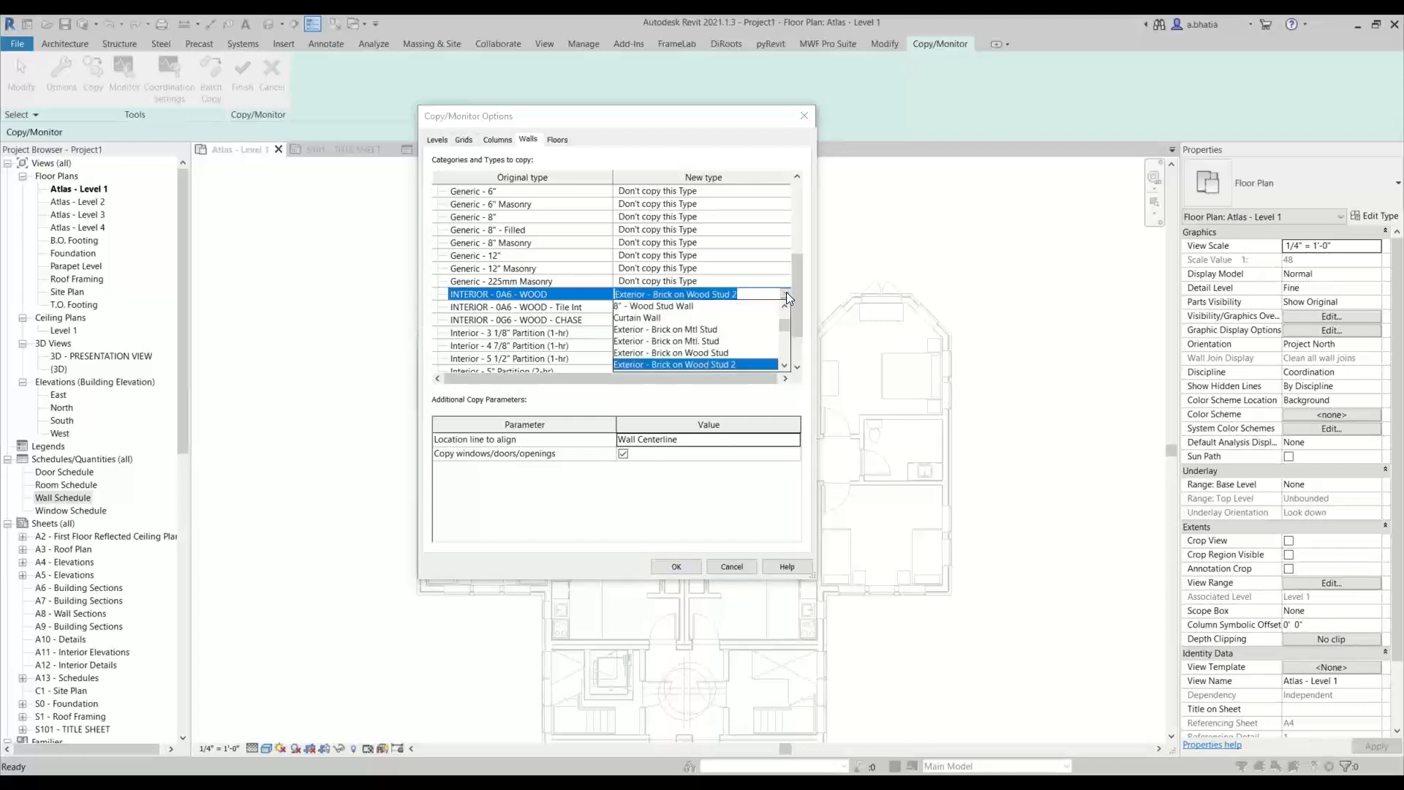
Step: Map INTERIOR - 0A6 - WOOD and INTERIOR - 0A6 - WOOD - Tile Int to 6" - Wood Stud Wall
click(583, 301)
shift+click(579, 310)
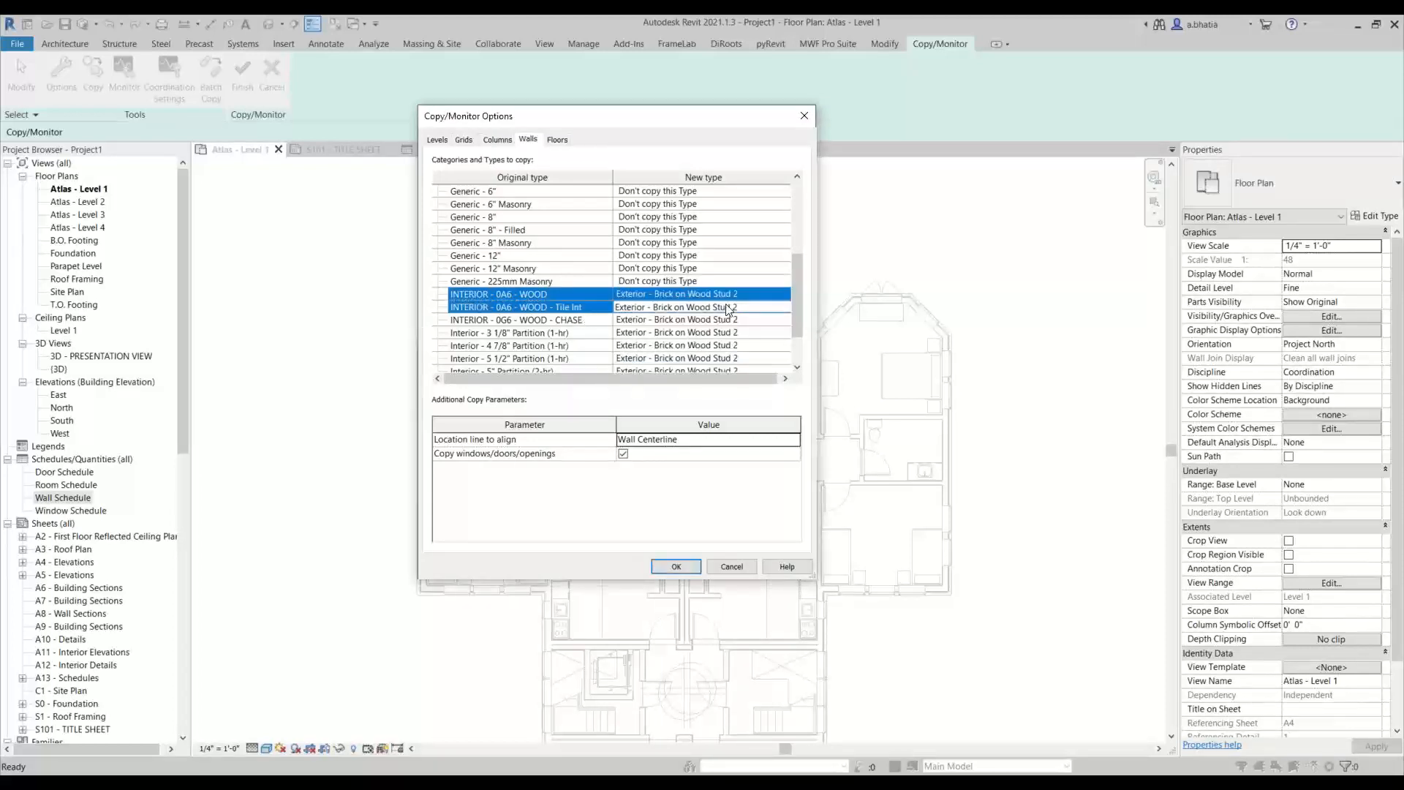
click(783, 294)
click(784, 294)
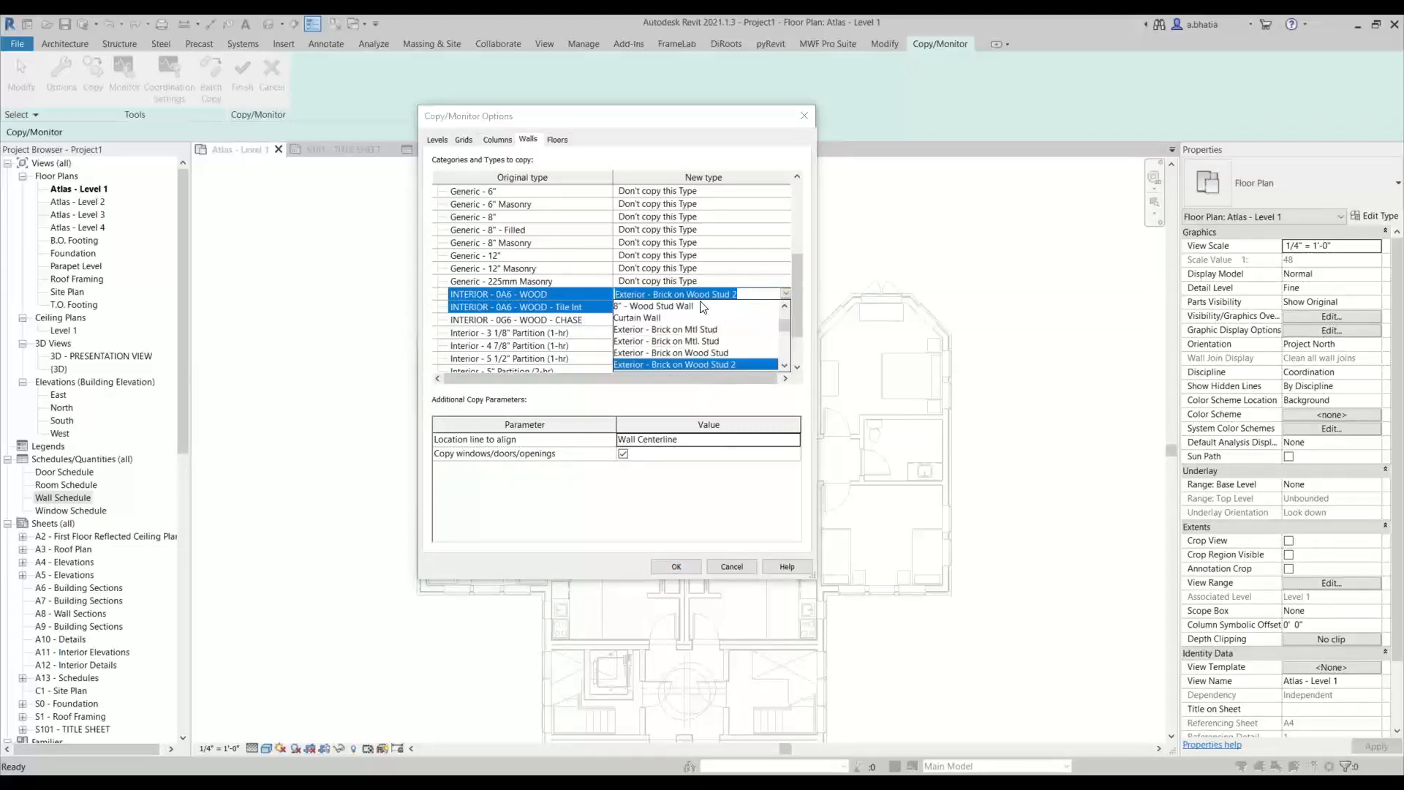
scroll(669, 351, down, 1)
scroll(664, 357, up, 5)
scroll(660, 355, down, 5)
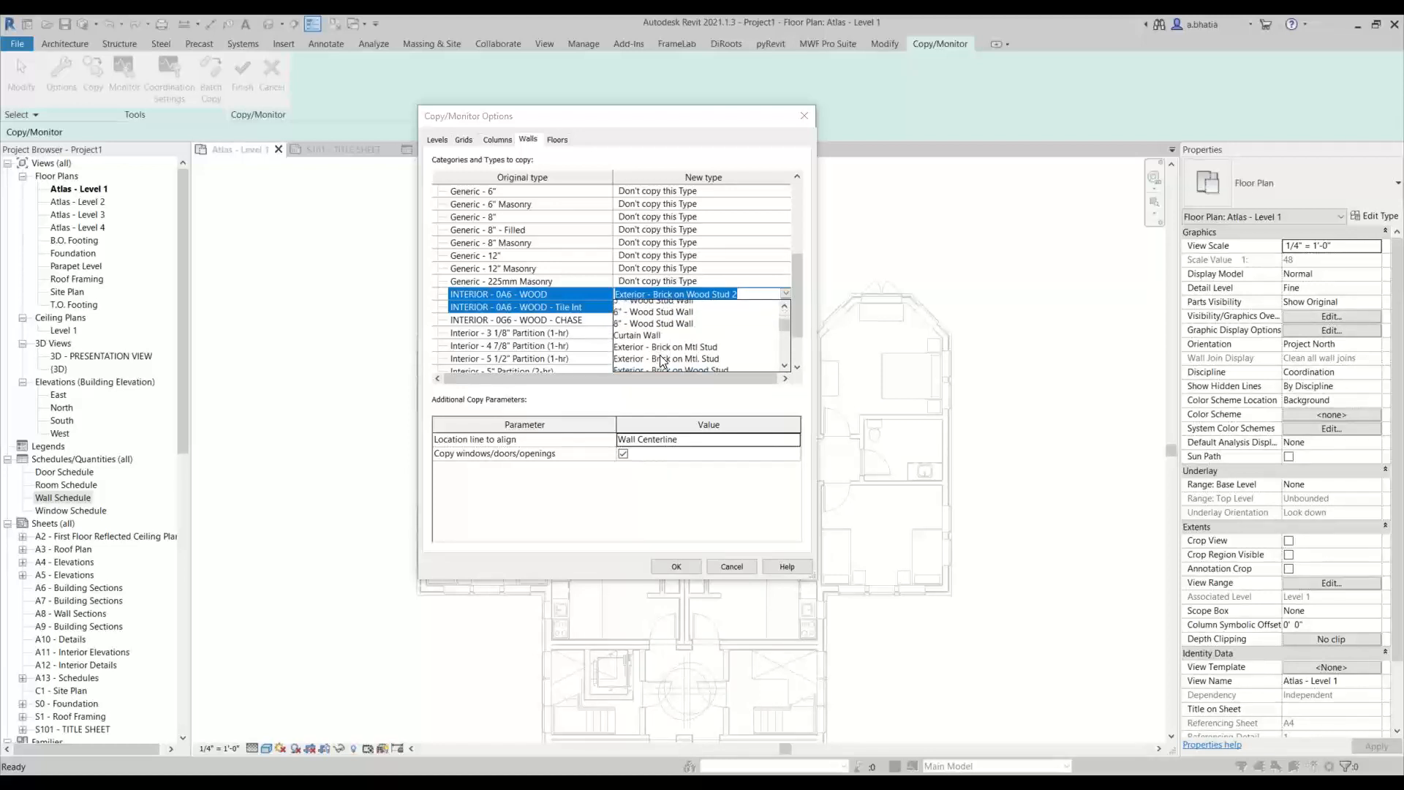
scroll(659, 354, up, 5)
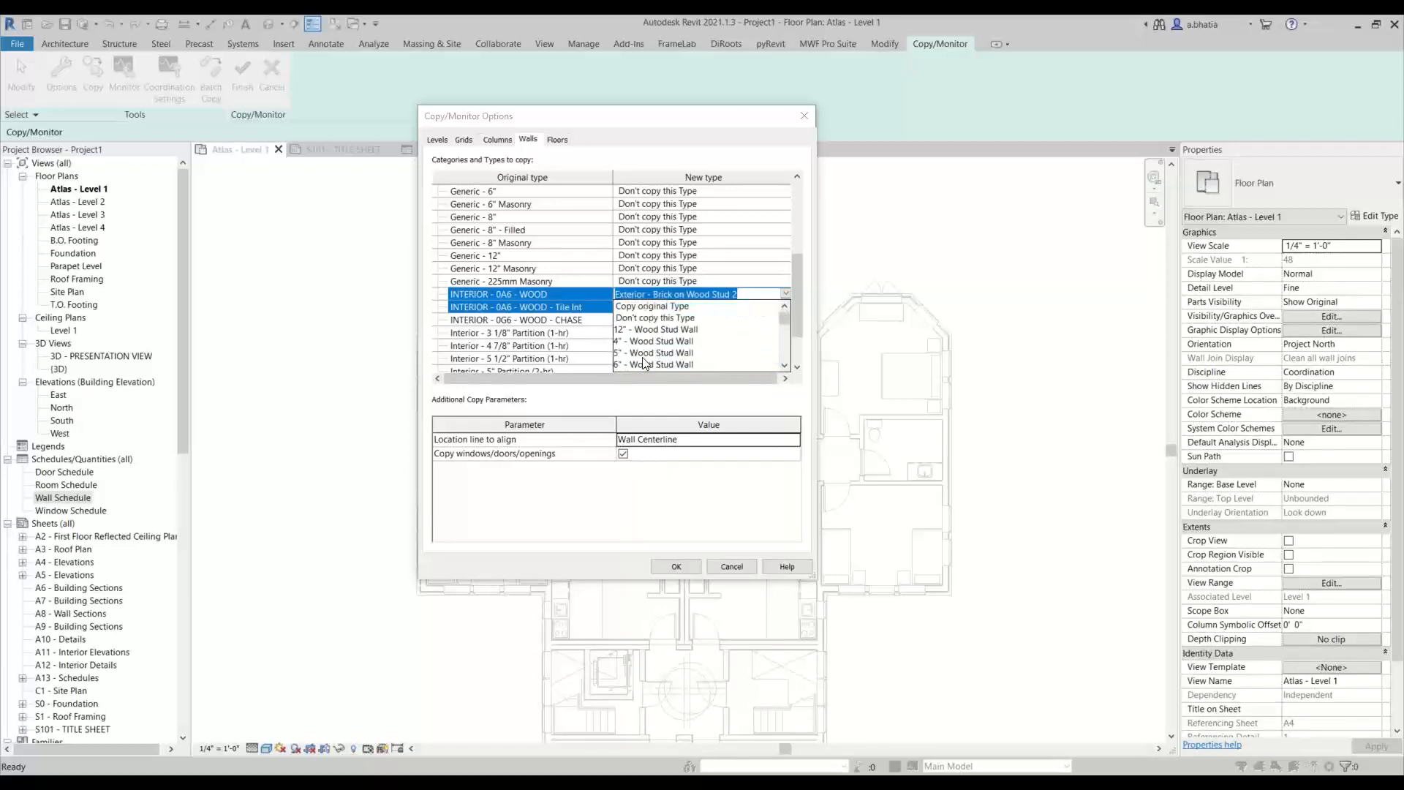
click(638, 364)
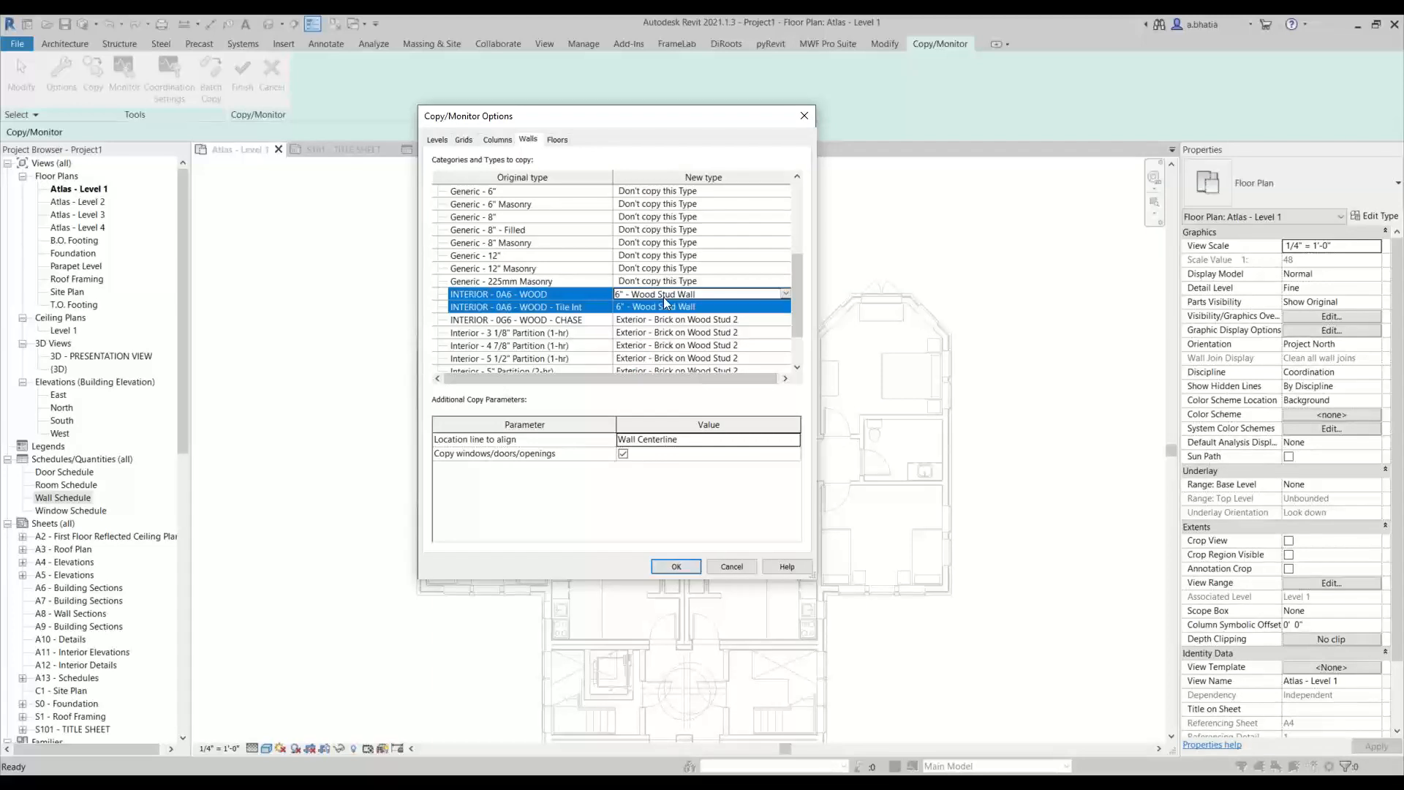
click(573, 294)
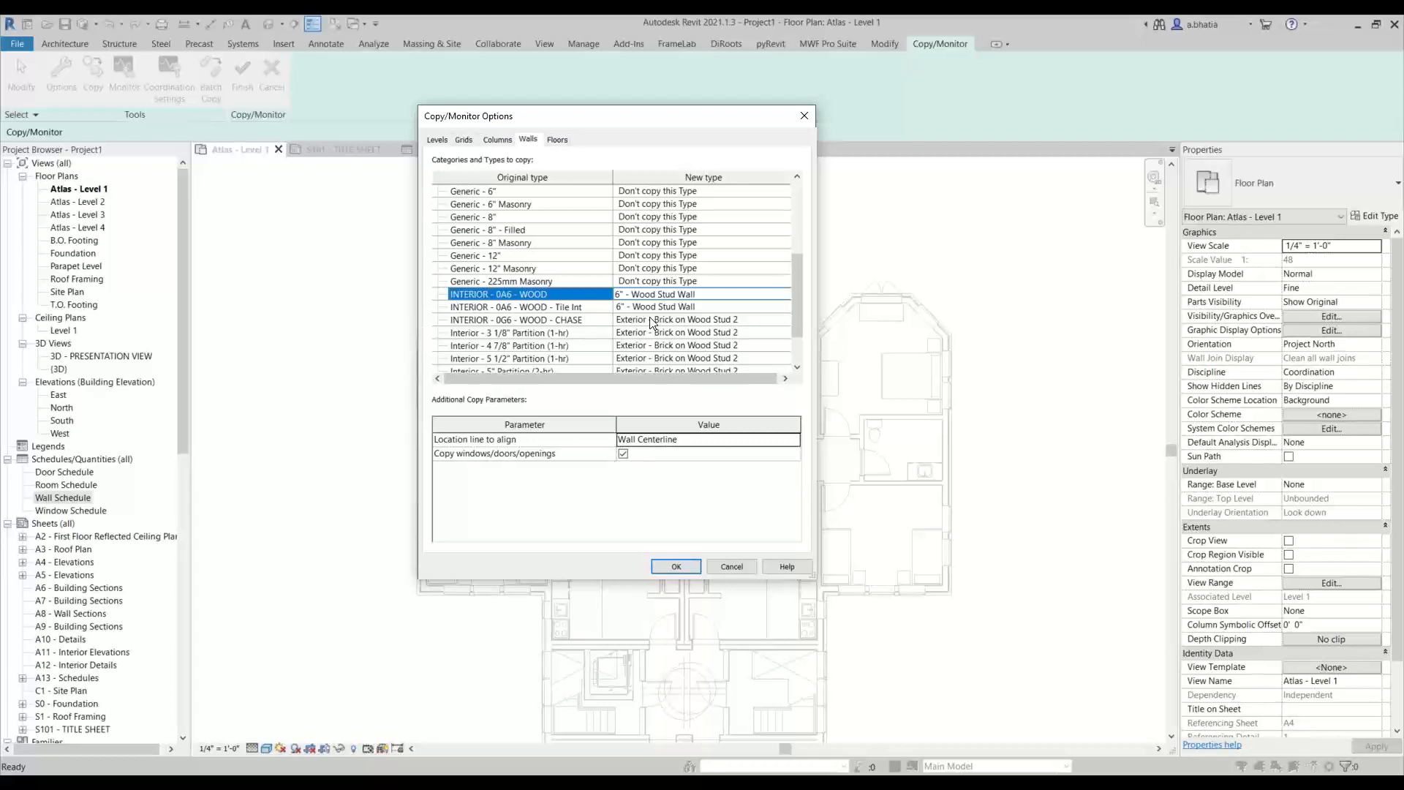
Step: Map the INTERIOR - 0G6 - WOOD - CHASE wall type to 12" - Wood Stud Wall
click(761, 321)
click(781, 321)
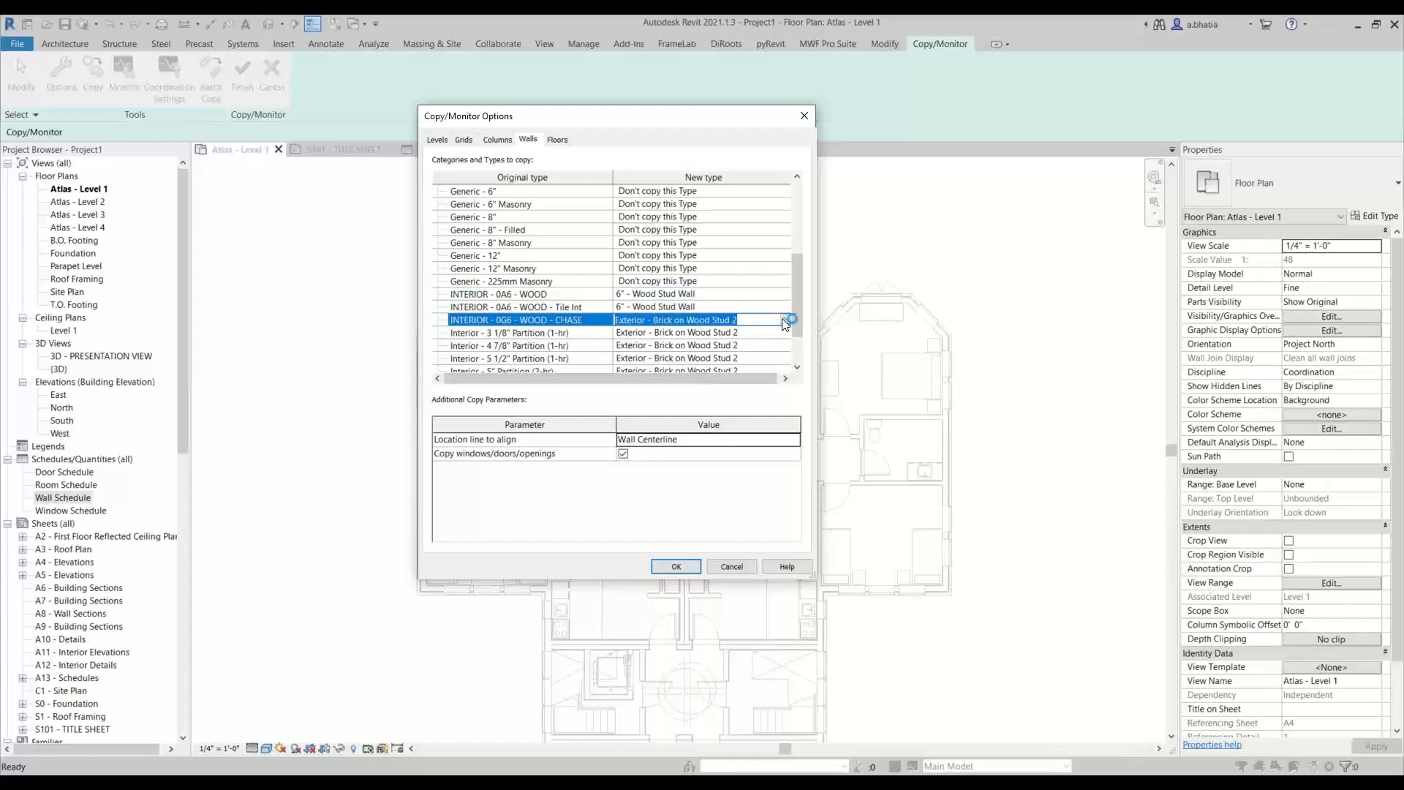
click(784, 321)
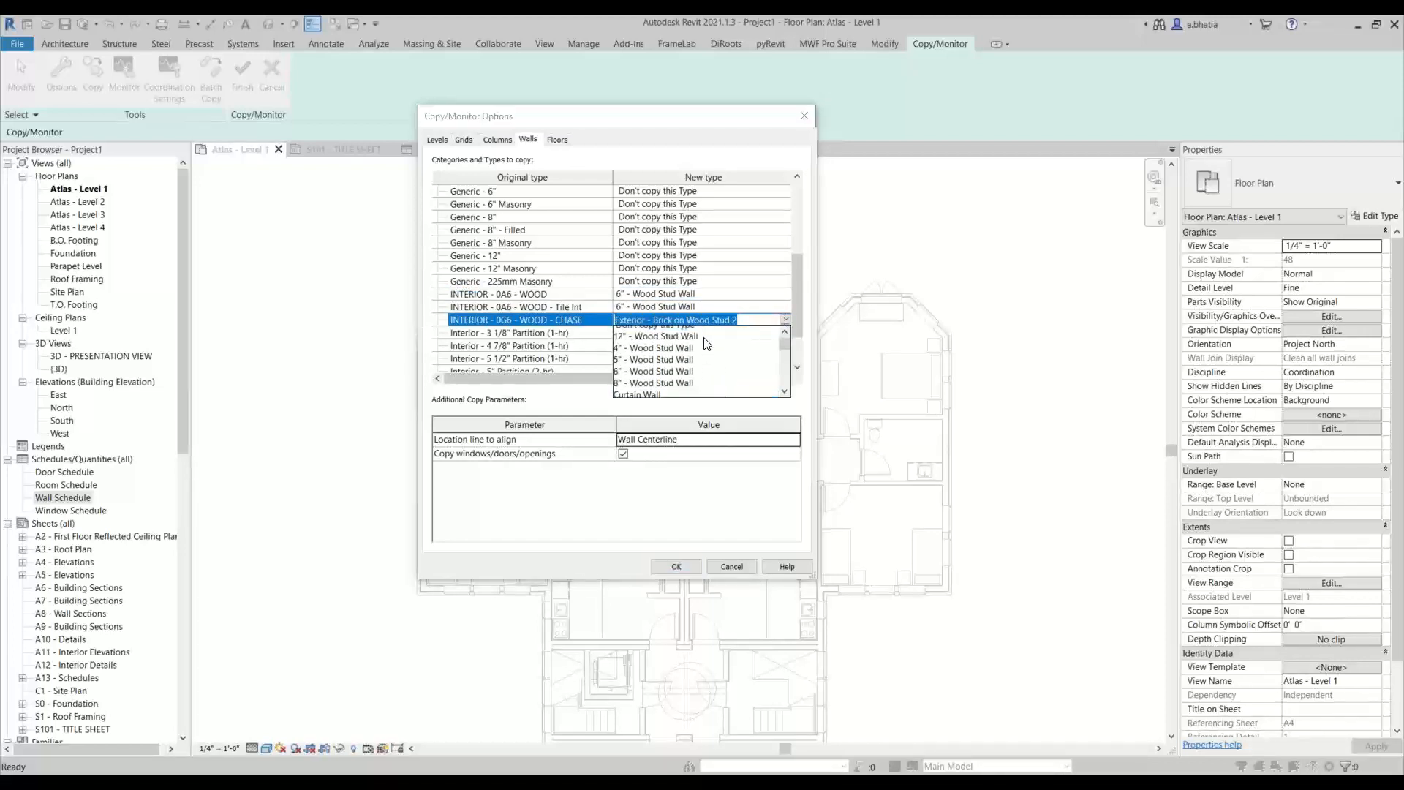
click(679, 342)
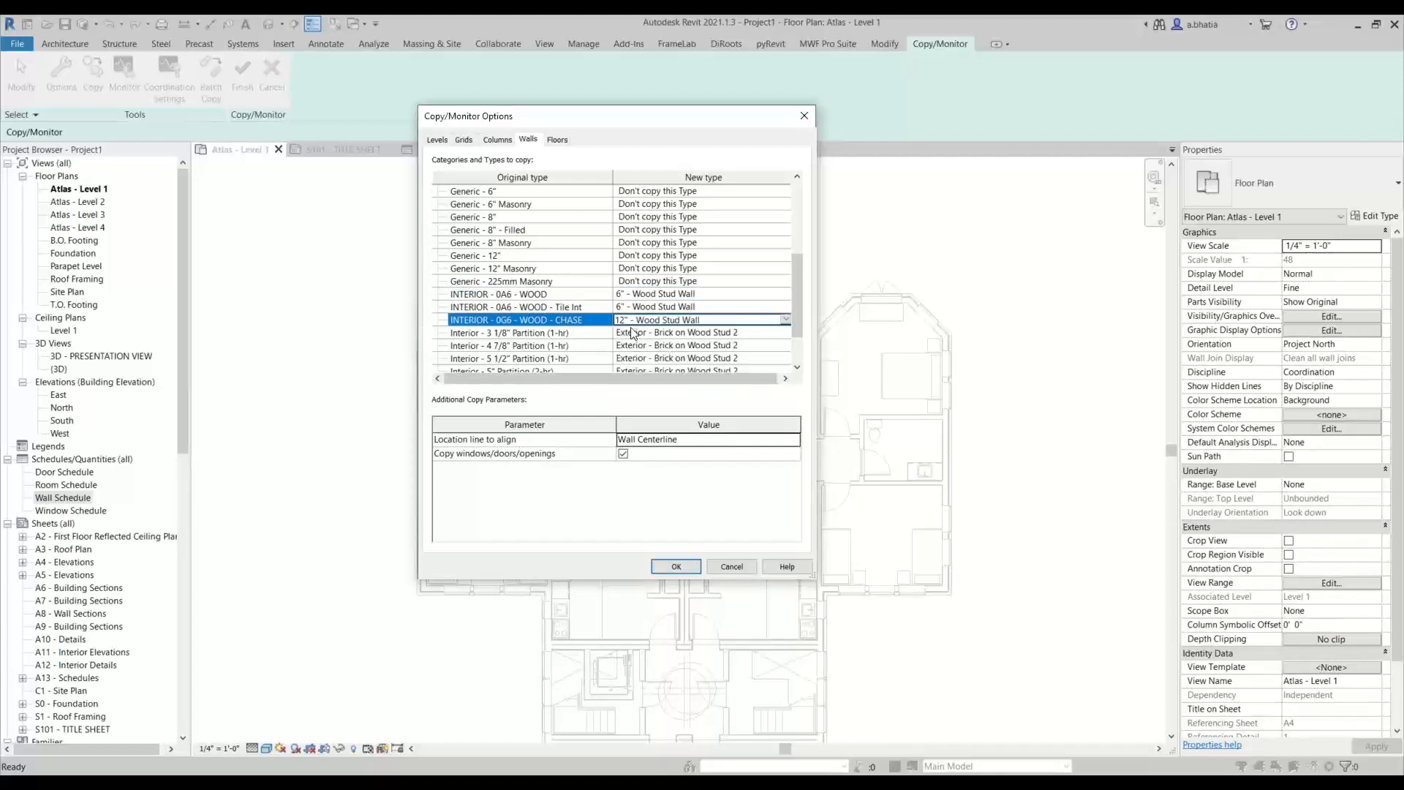
Step: Set the wall types from Interior - 3 1/8" Partition (1-hr) through Storefront to Don't copy this Type
click(559, 332)
scroll(559, 336, down, 2)
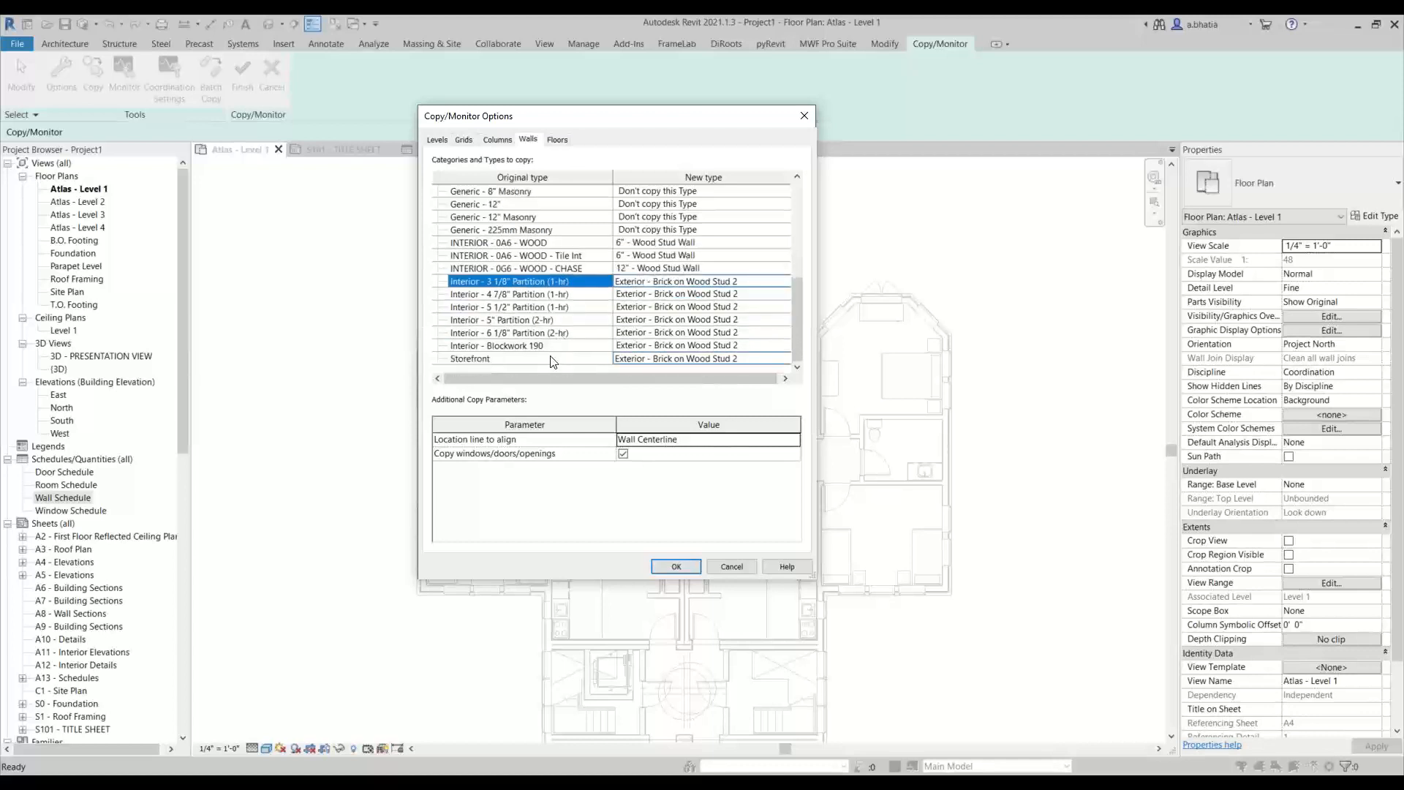
shift+click(766, 360)
click(771, 362)
click(784, 359)
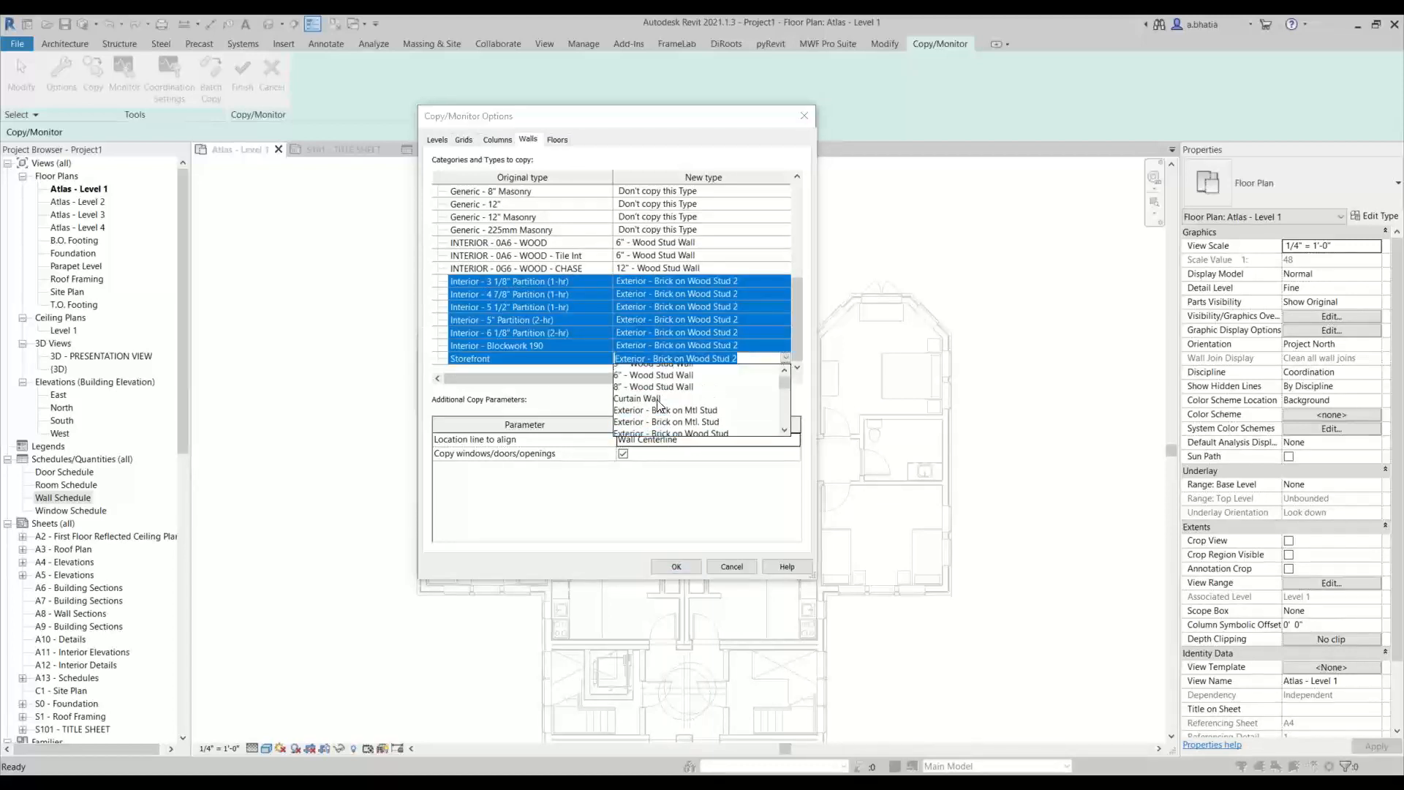
click(645, 368)
click(559, 322)
Step: Map the Exterior - Brick on Wood Stud and Exterior - Brick on Wood Stud 2 wall types to 8" - Wood Stud Wall
scroll(559, 322, up, 10)
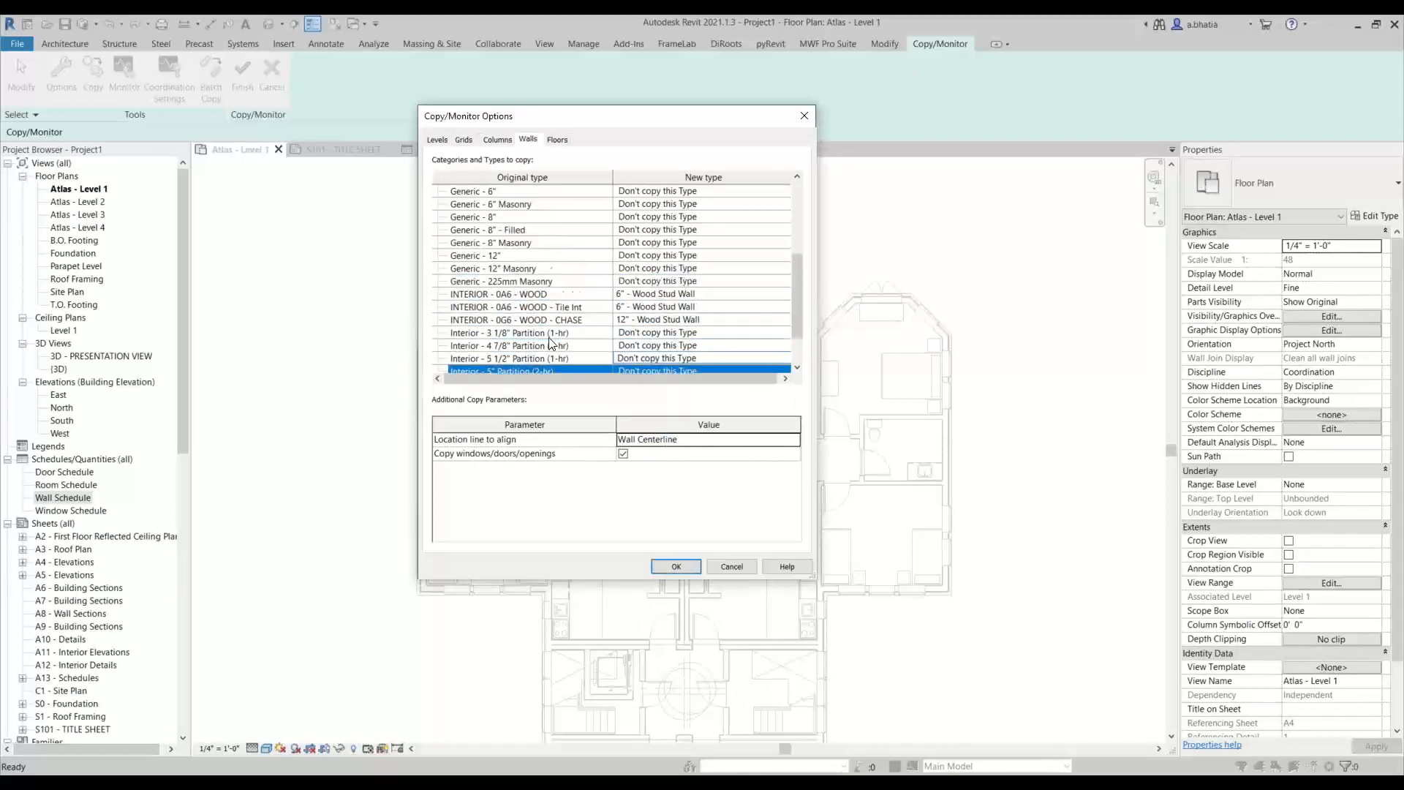
scroll(545, 325, up, 1)
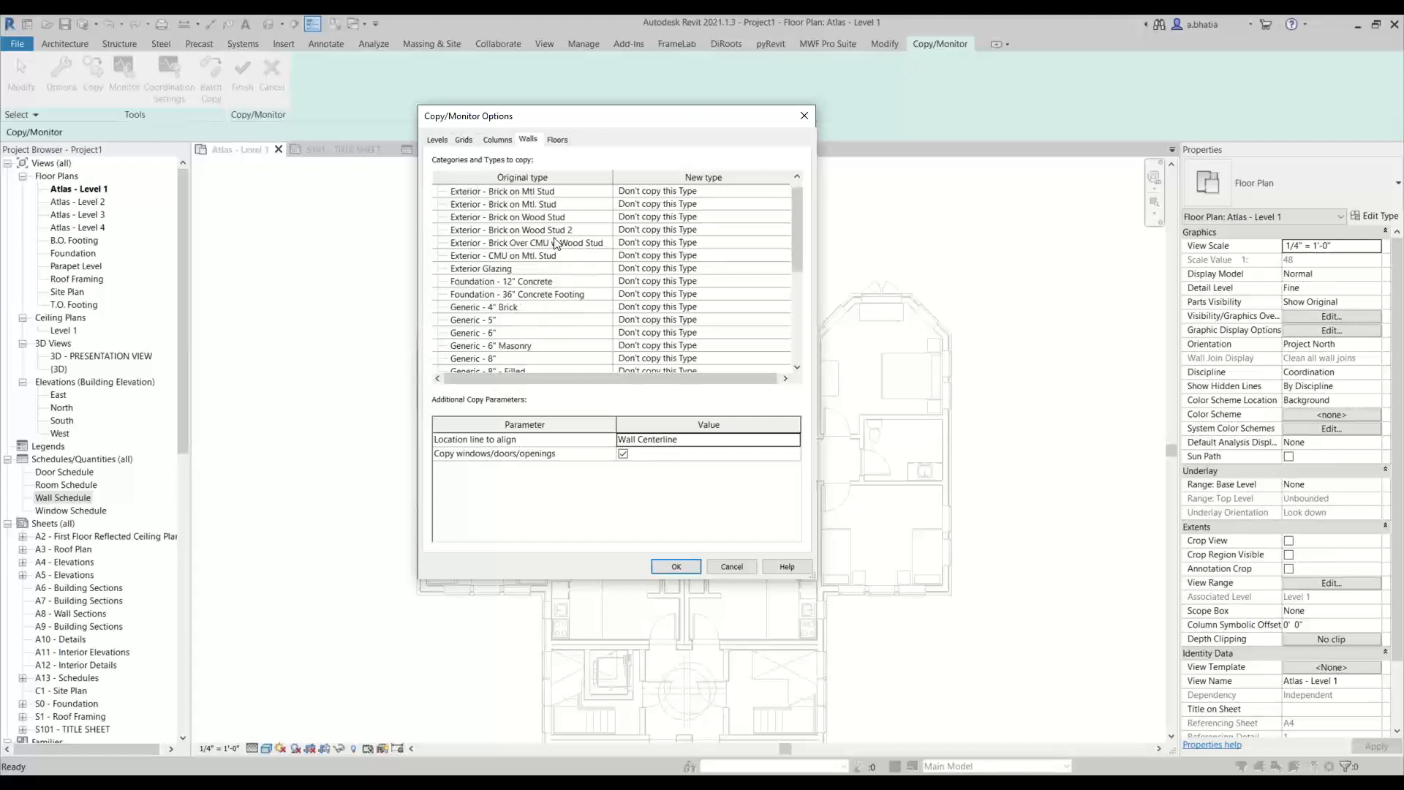
click(556, 231)
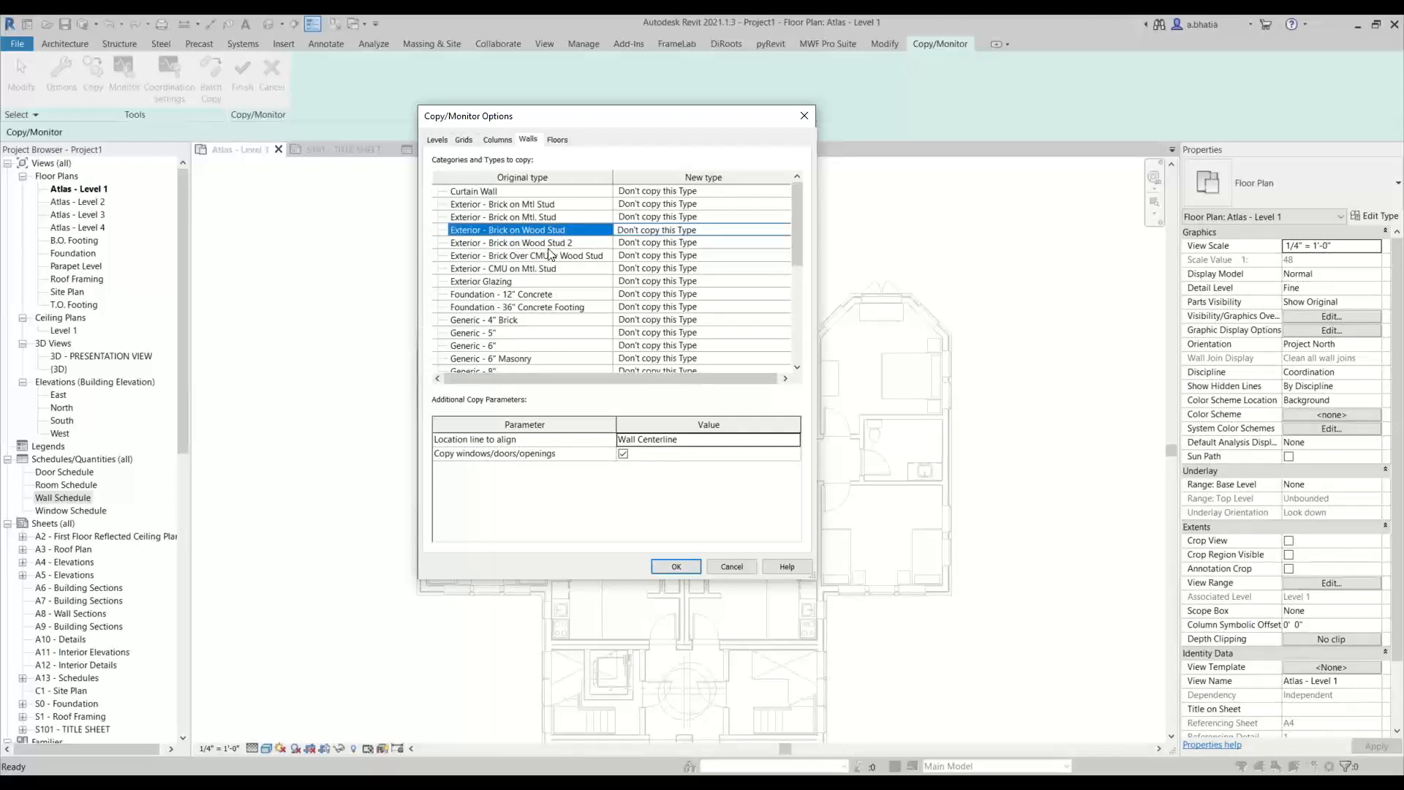
shift+click(553, 244)
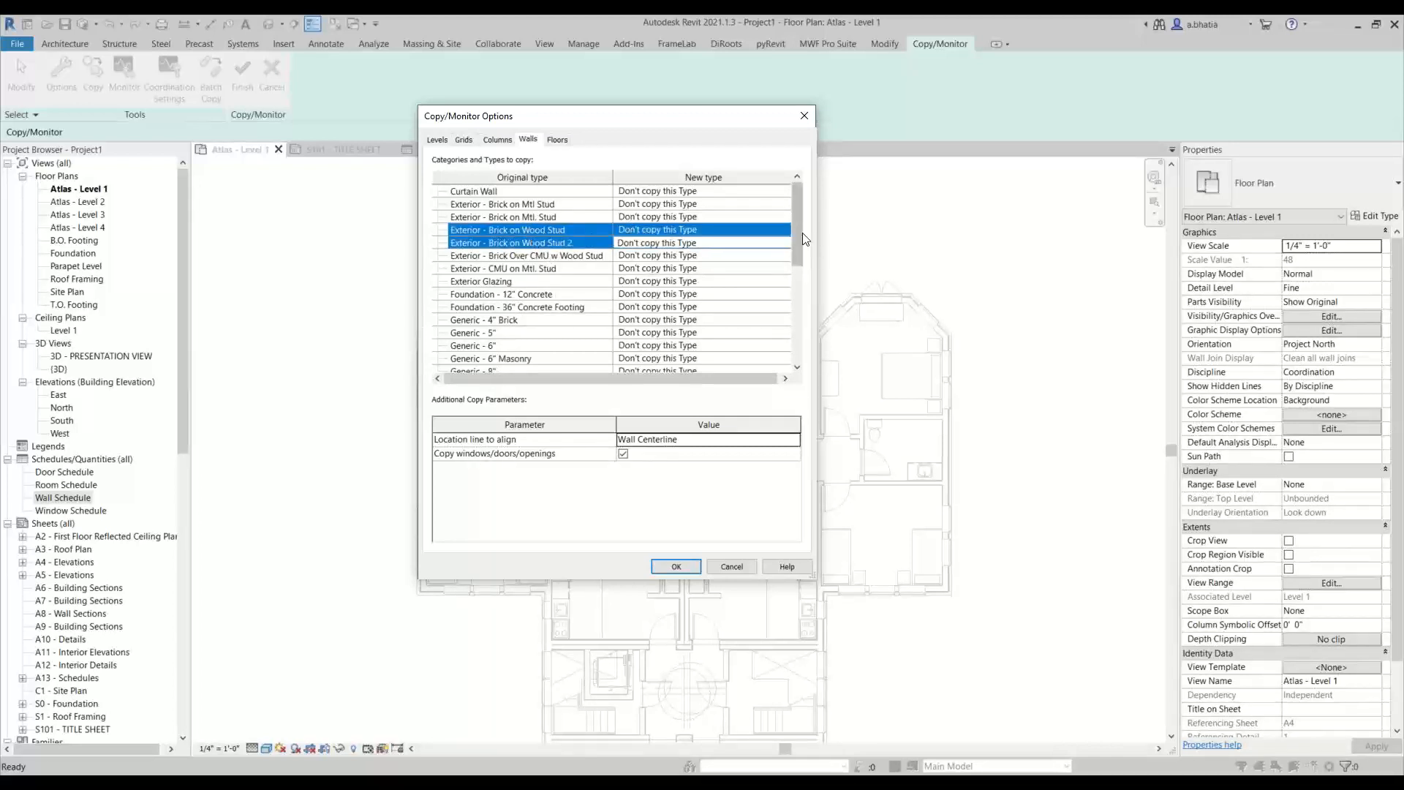
click(784, 230)
click(784, 230)
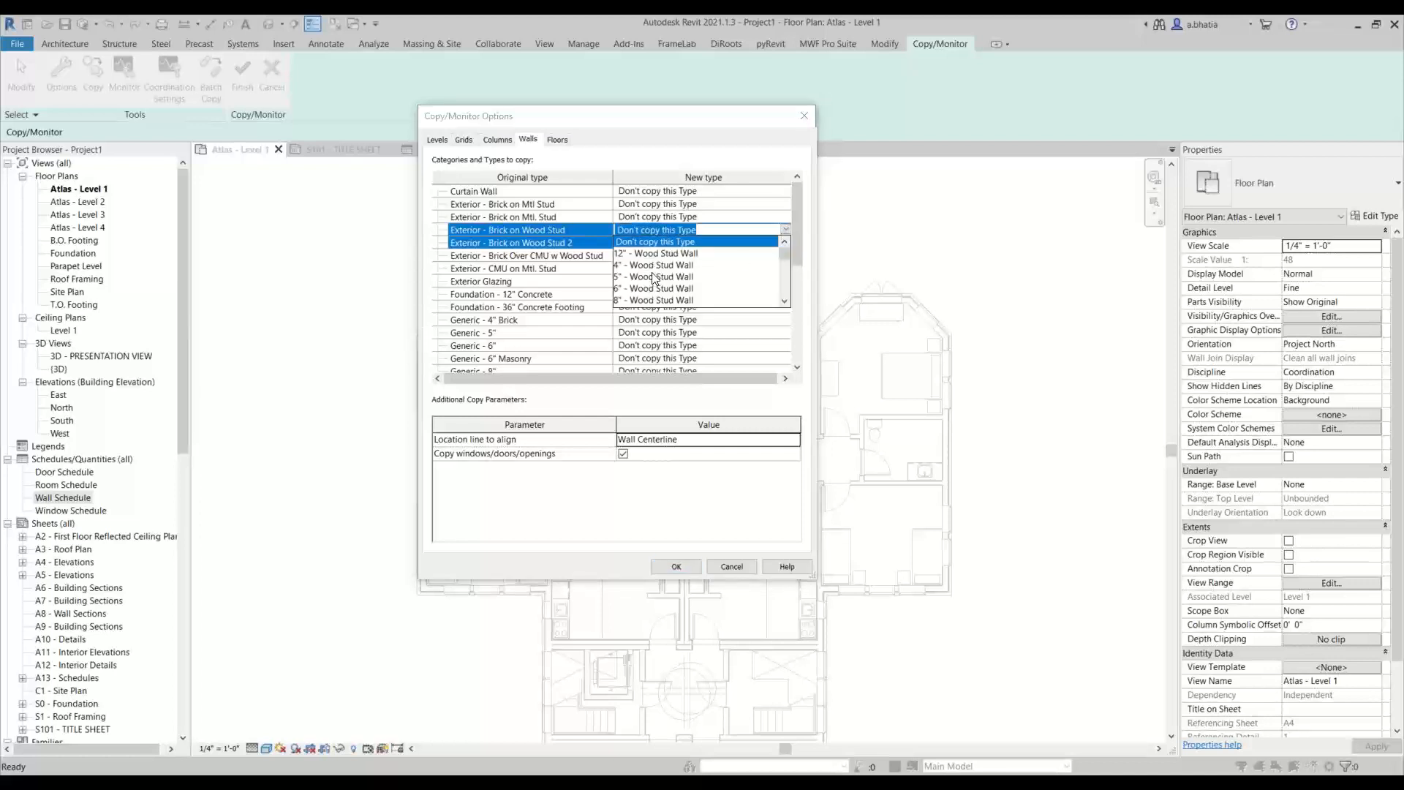
click(632, 300)
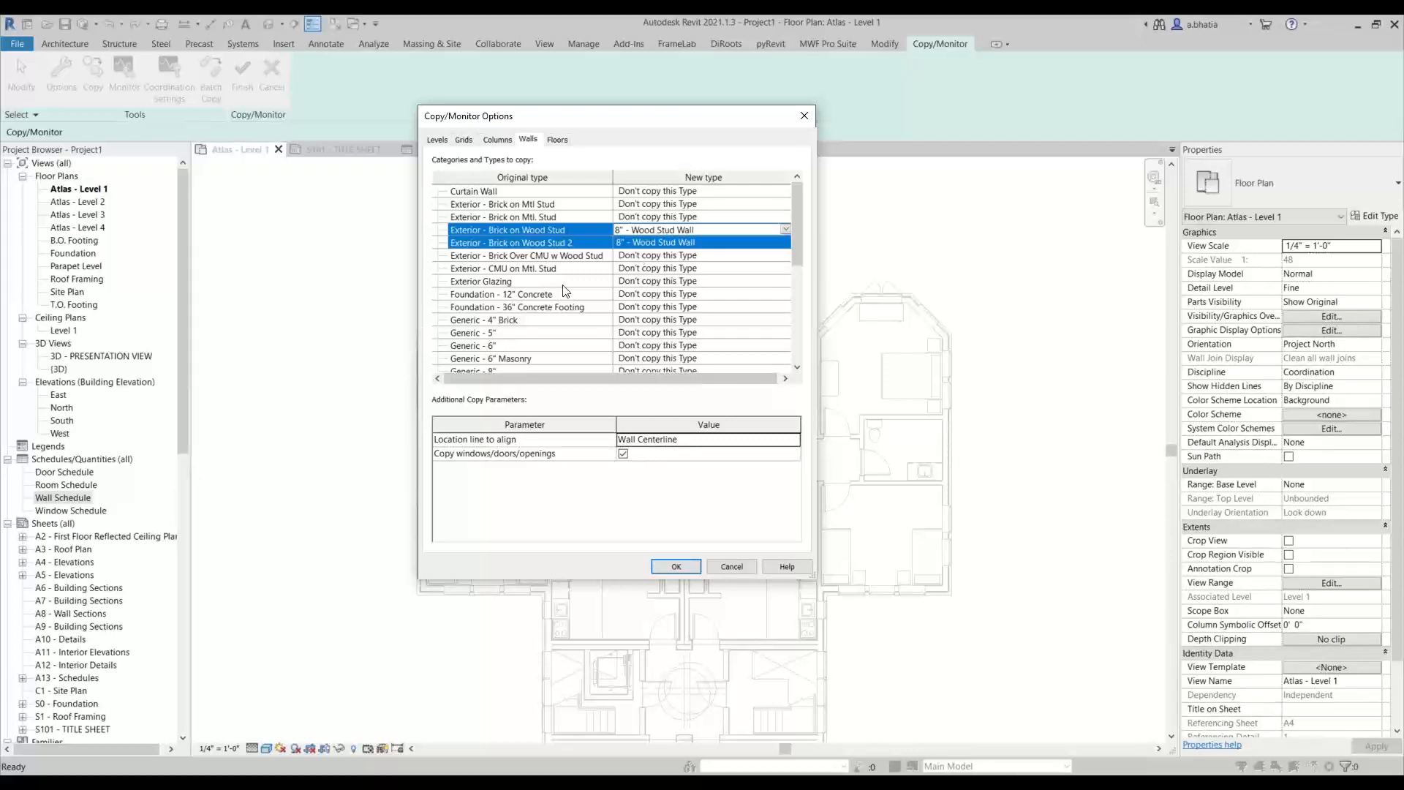
Step: Review the wall type mappings and set the location line to align to Core Centerline
scroll(567, 299, down, 3)
scroll(567, 304, up, 2)
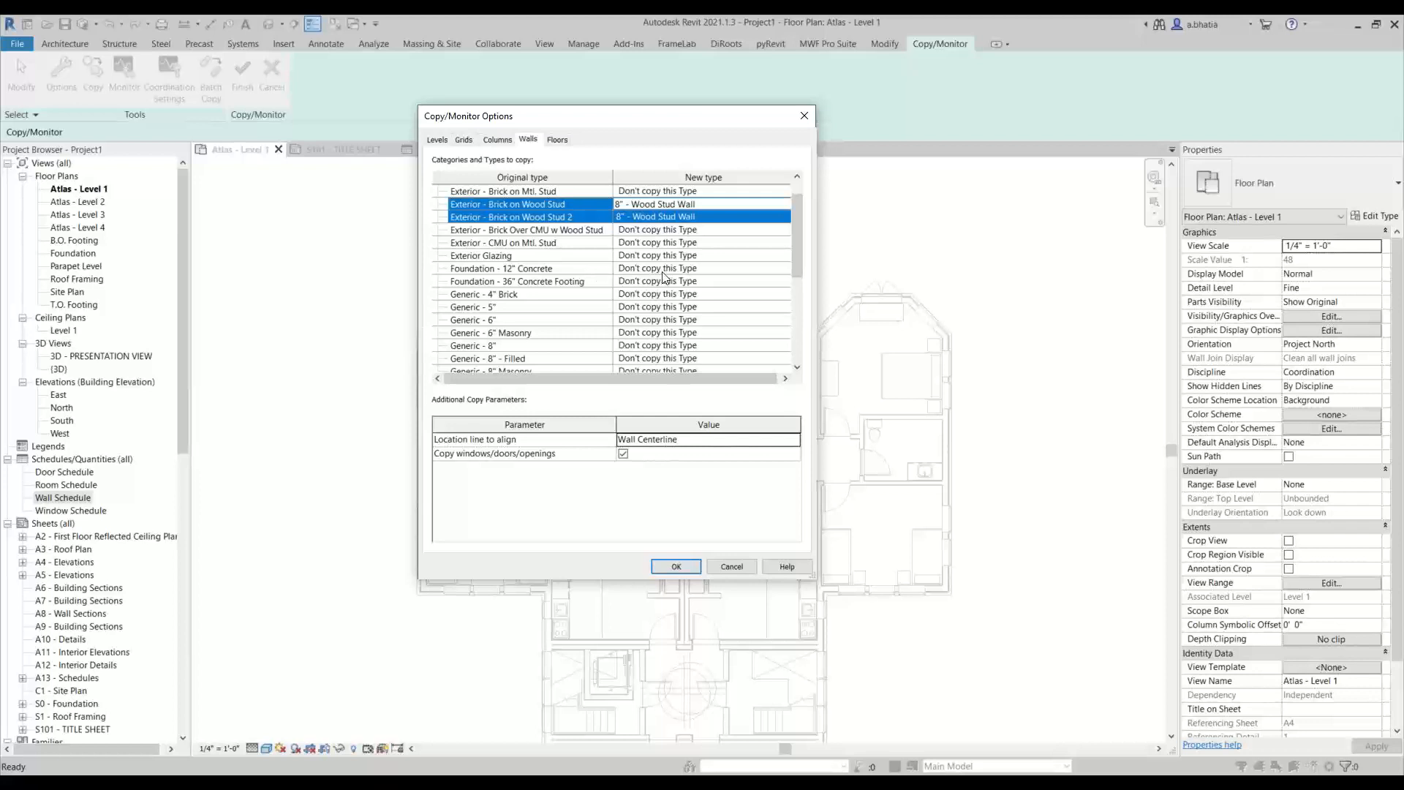
scroll(585, 277, down, 4)
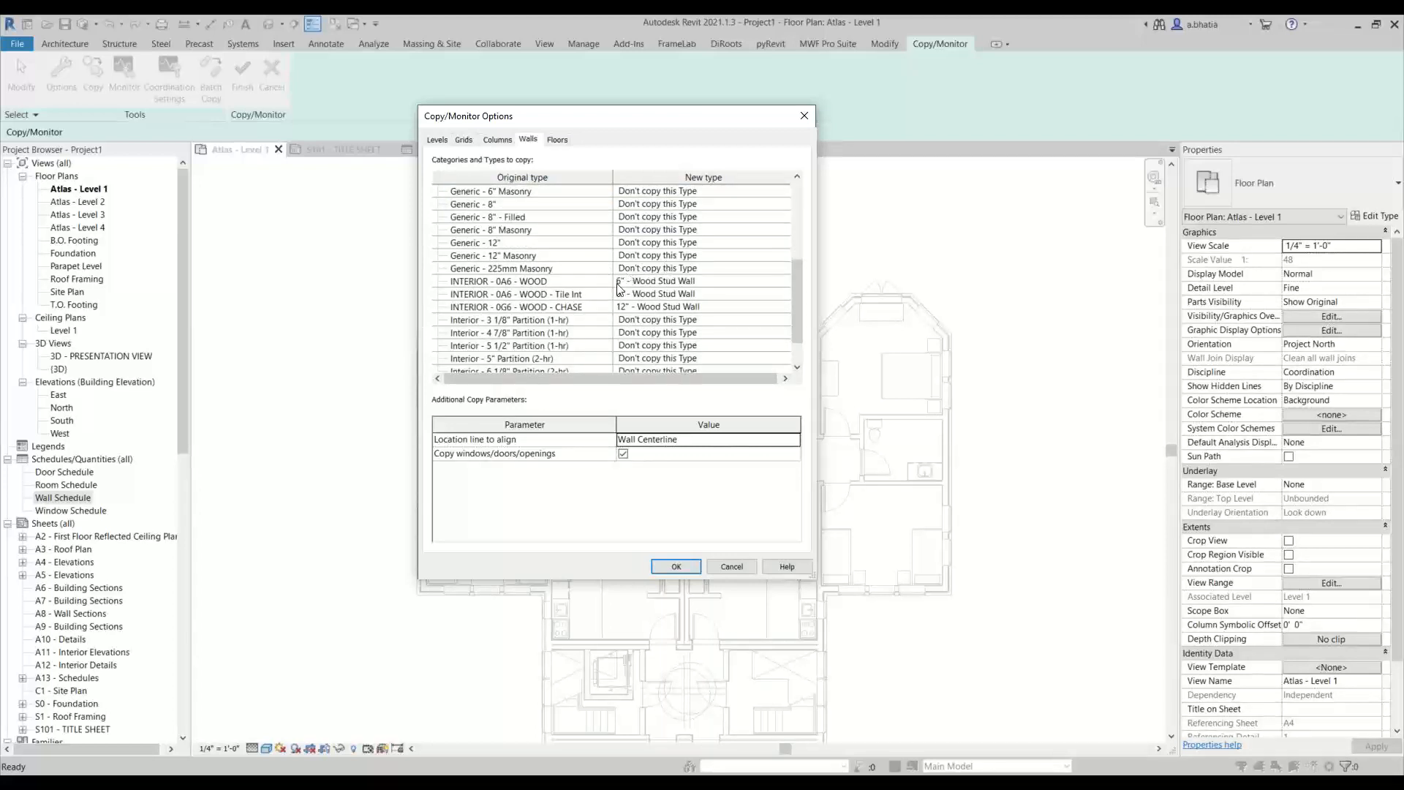
scroll(619, 289, down, 1)
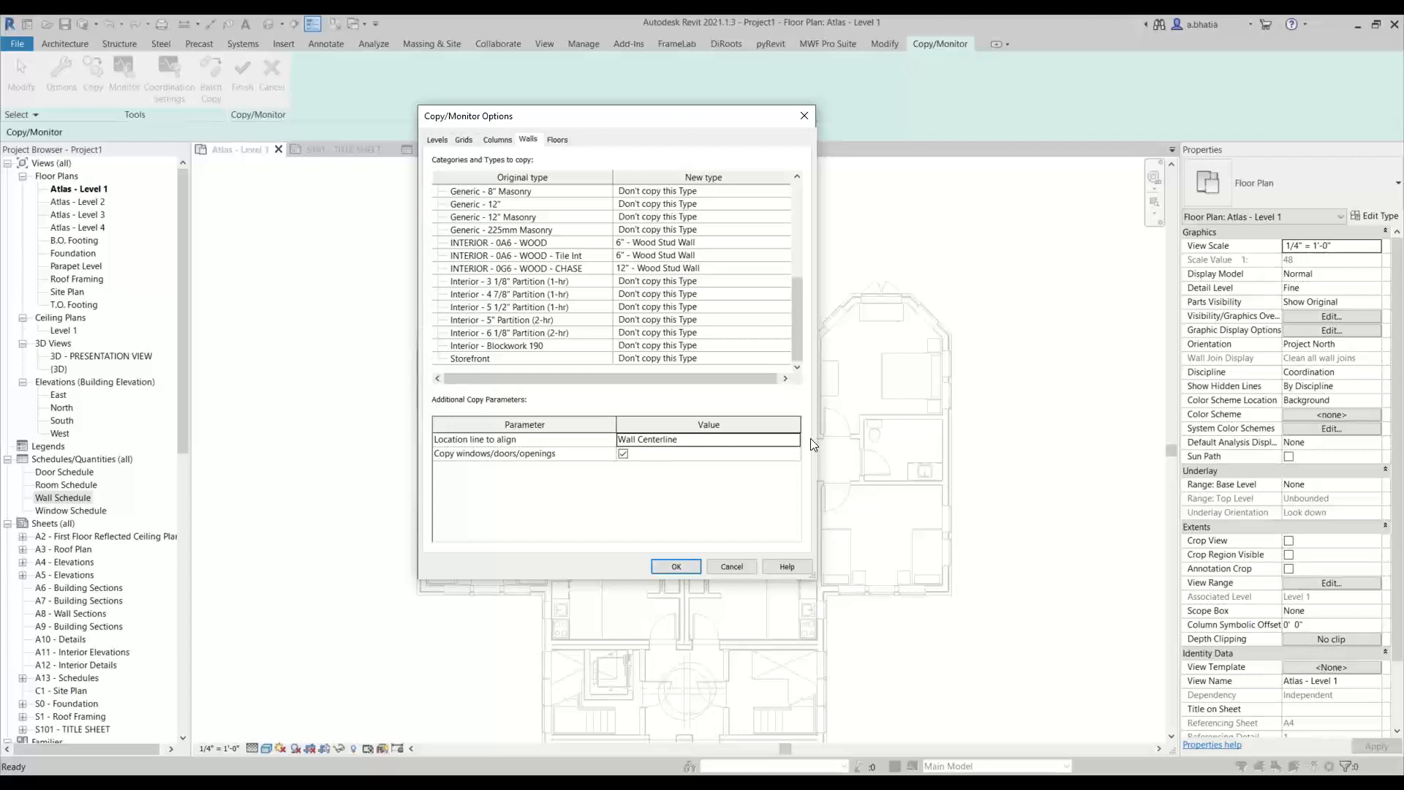
click(792, 437)
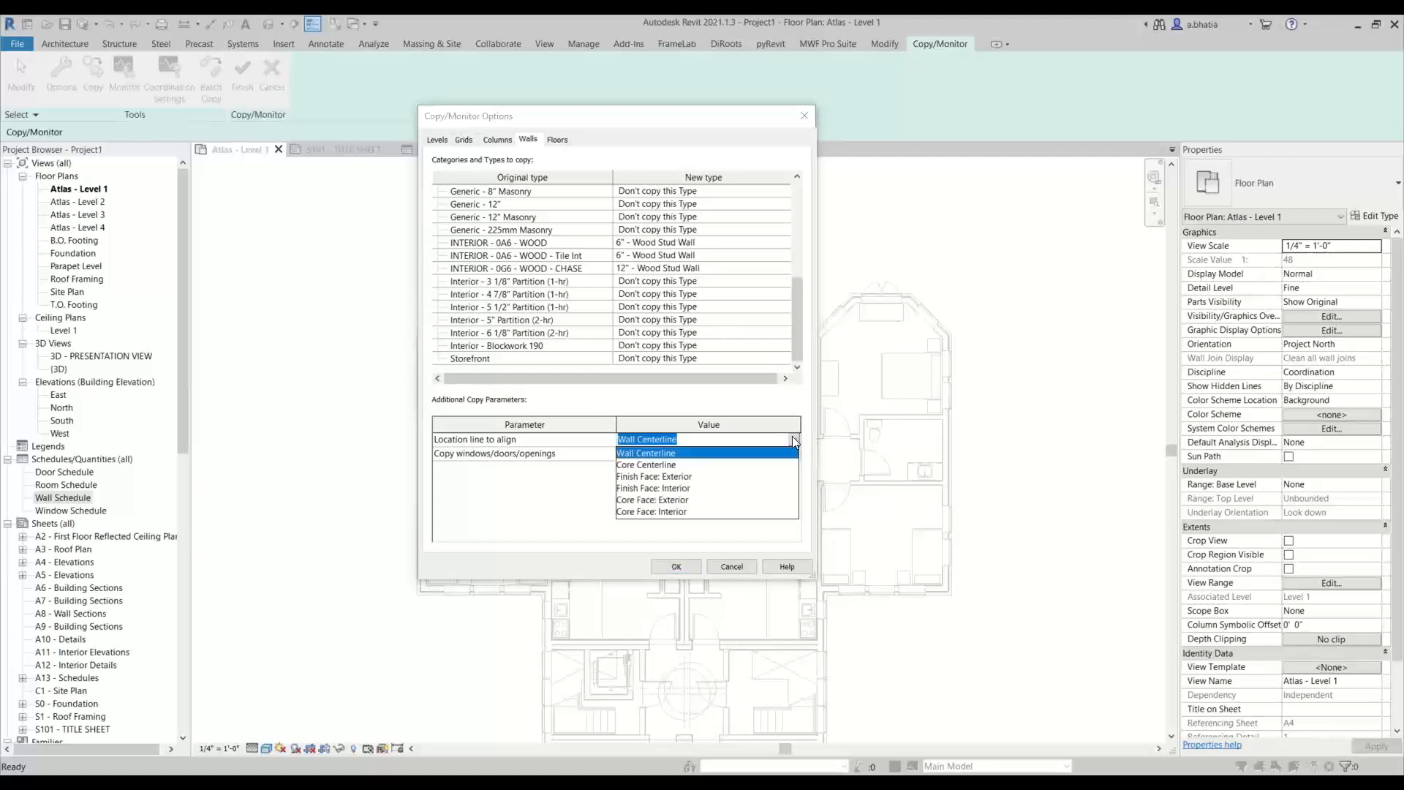
click(662, 465)
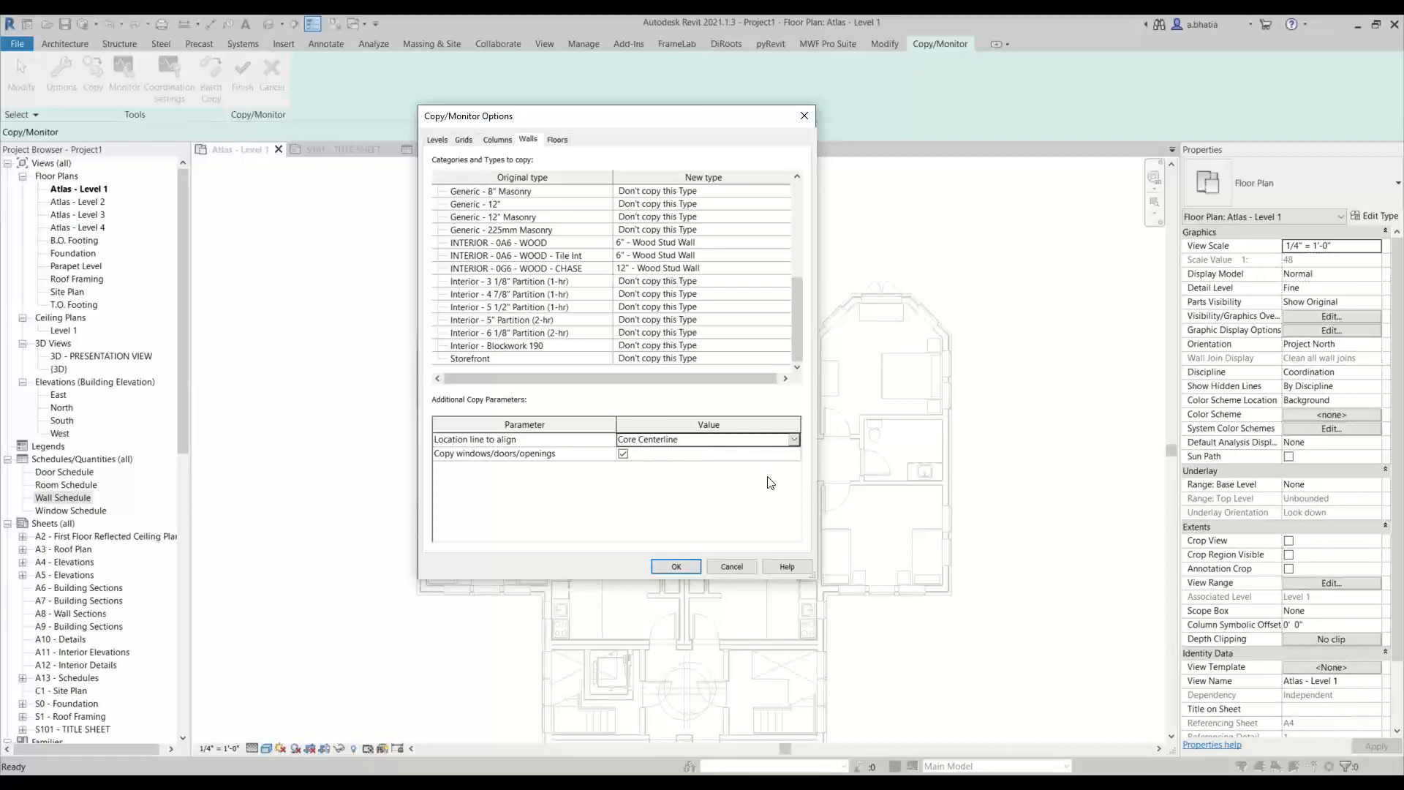
Step: Examine the other location line alignment options for the walls and keep Core Centerline selected
click(791, 444)
click(792, 441)
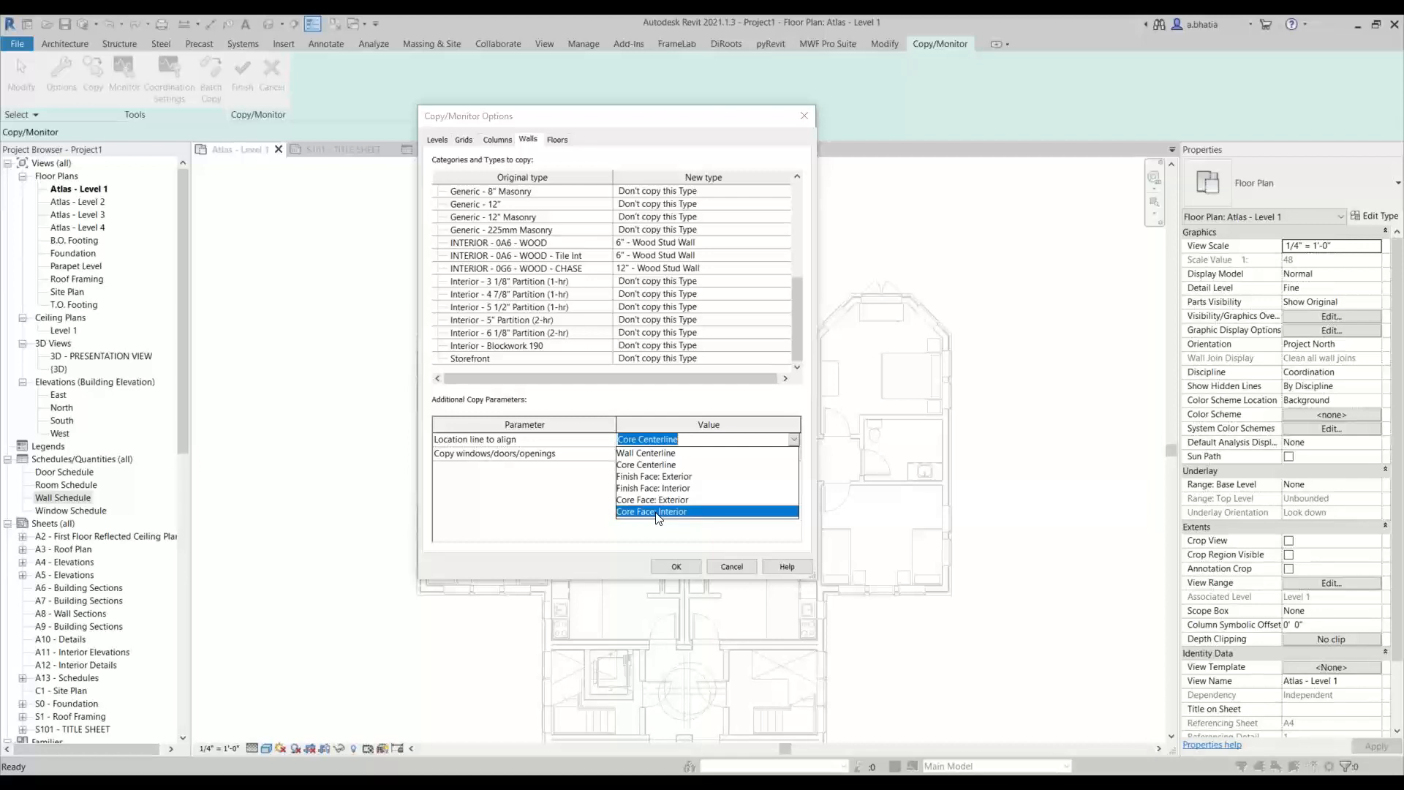
click(674, 469)
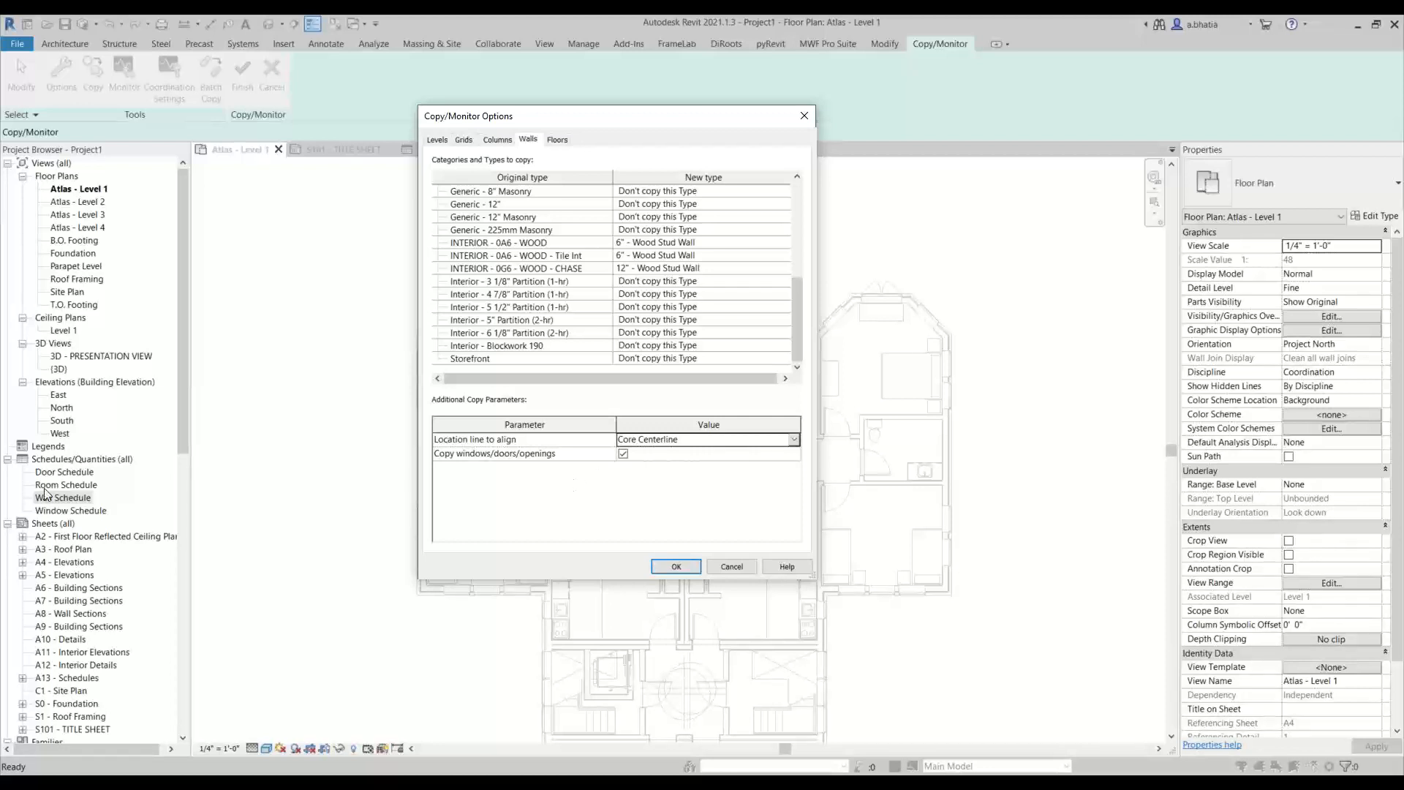
key(Return)
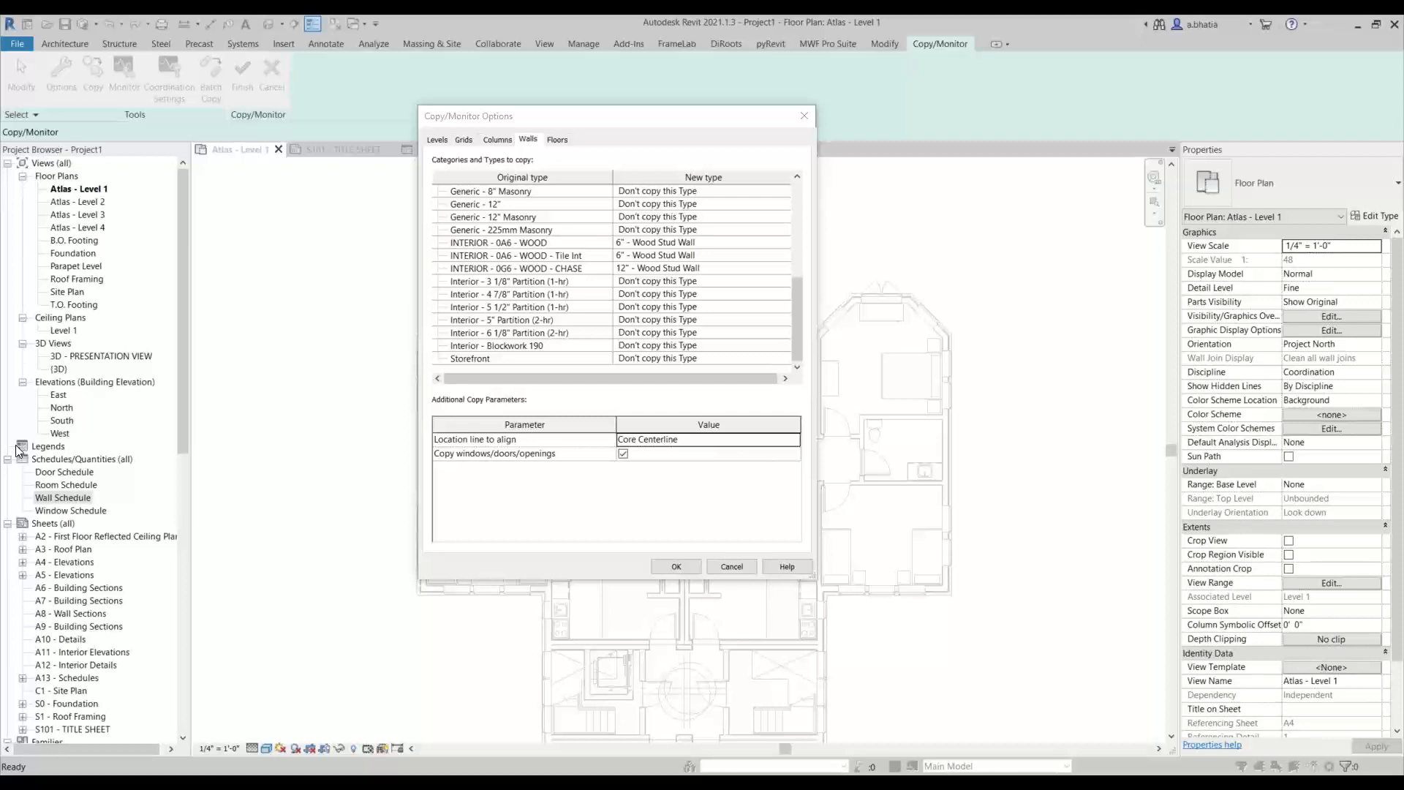
click(536, 464)
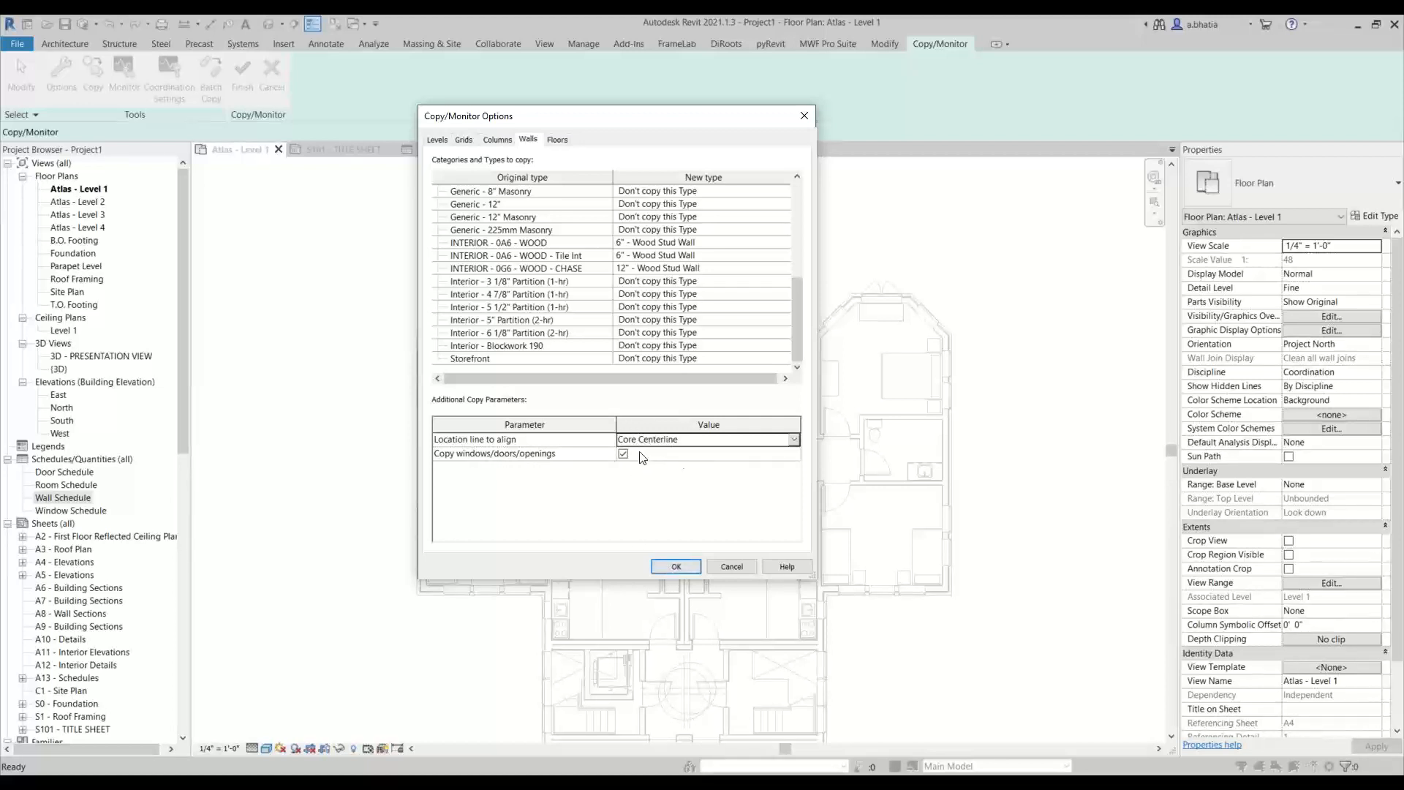
Step: Check the floor type mappings, return to the wall settings and apply the Copy/Monitor options
click(562, 143)
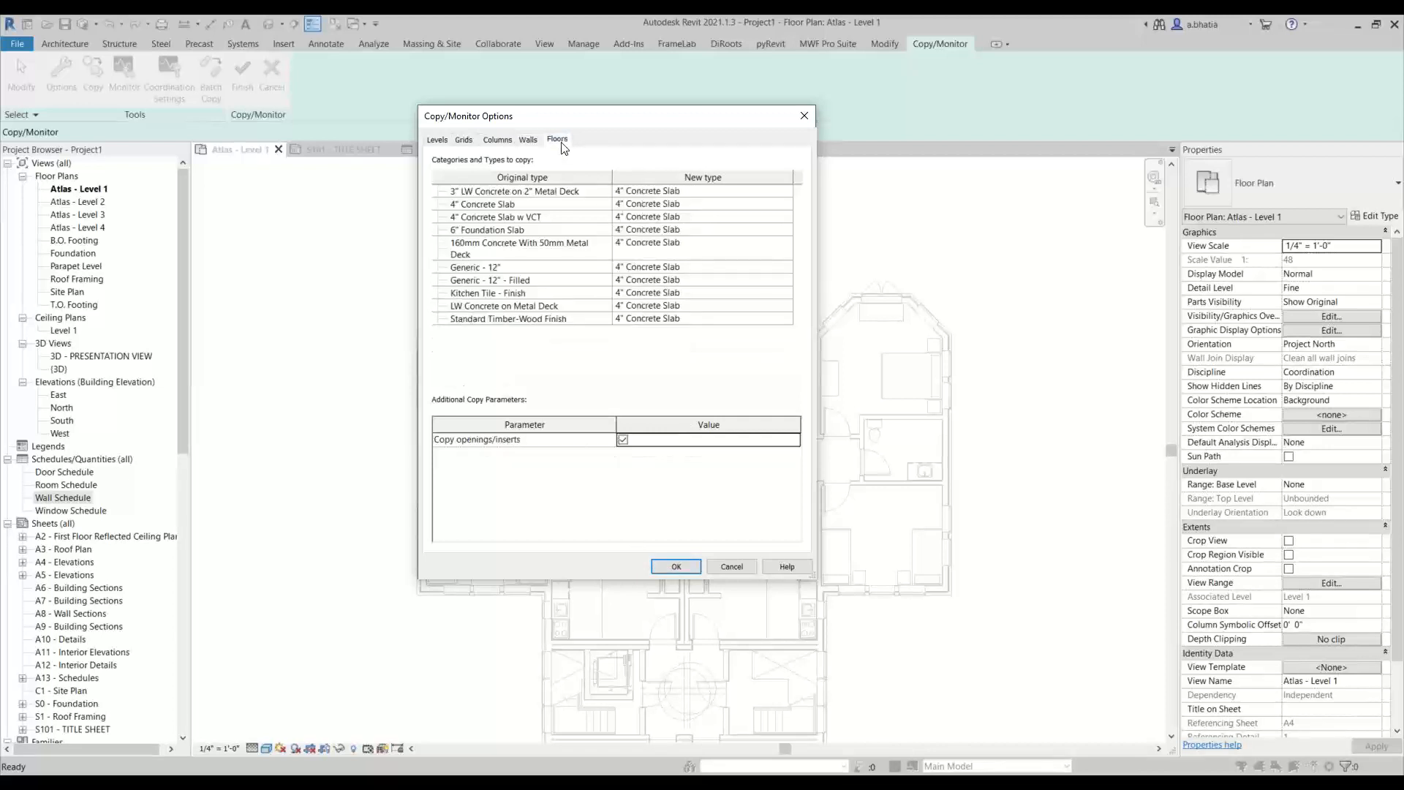
click(549, 194)
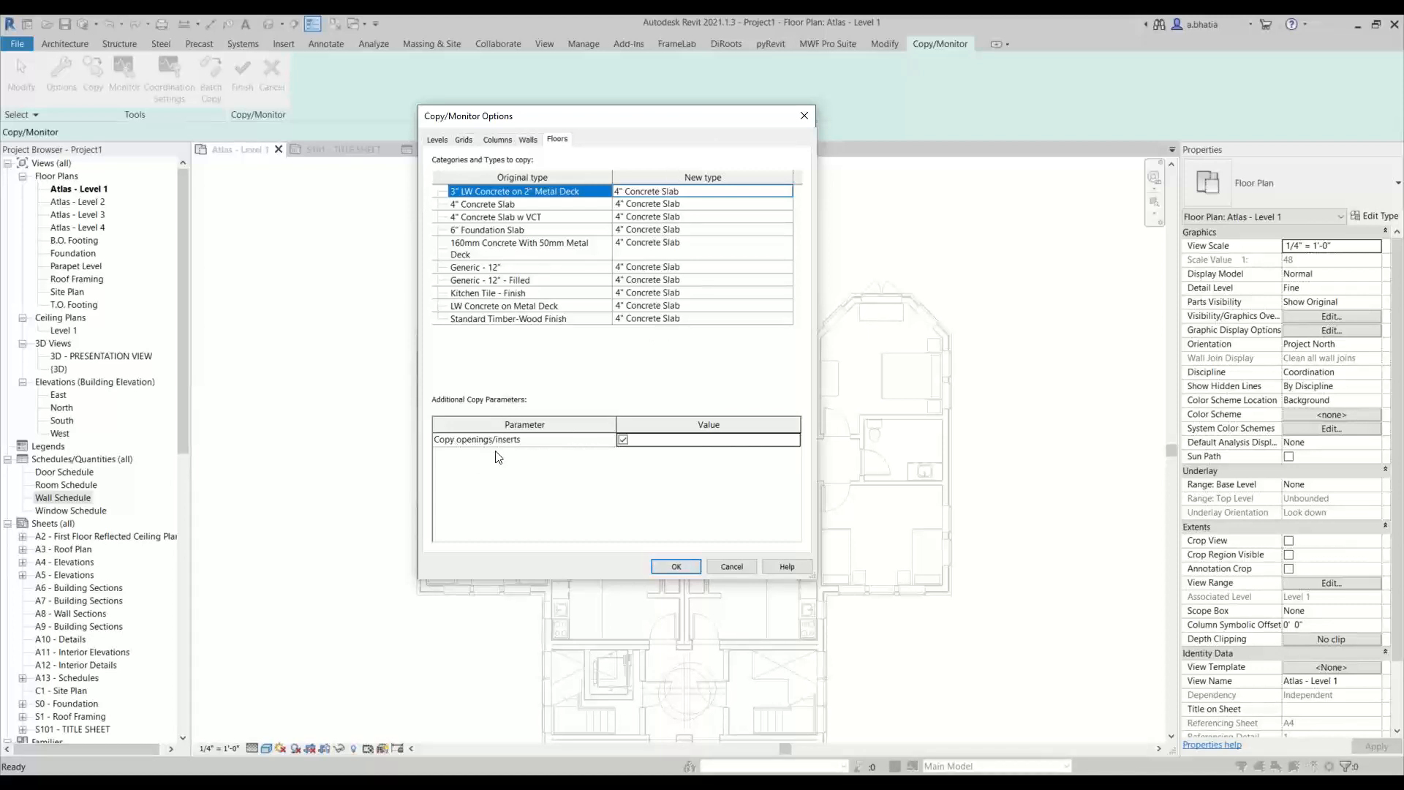
click(529, 139)
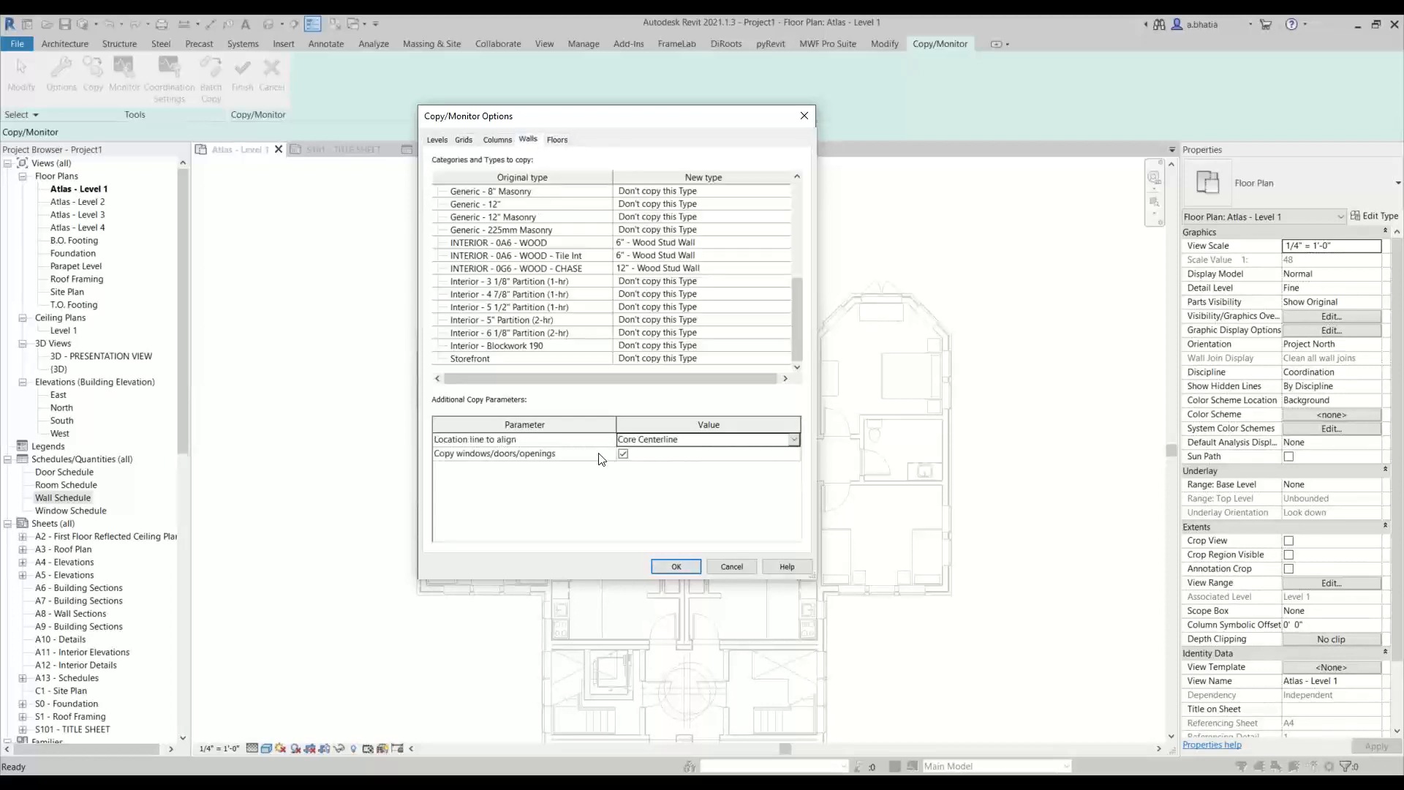
click(676, 567)
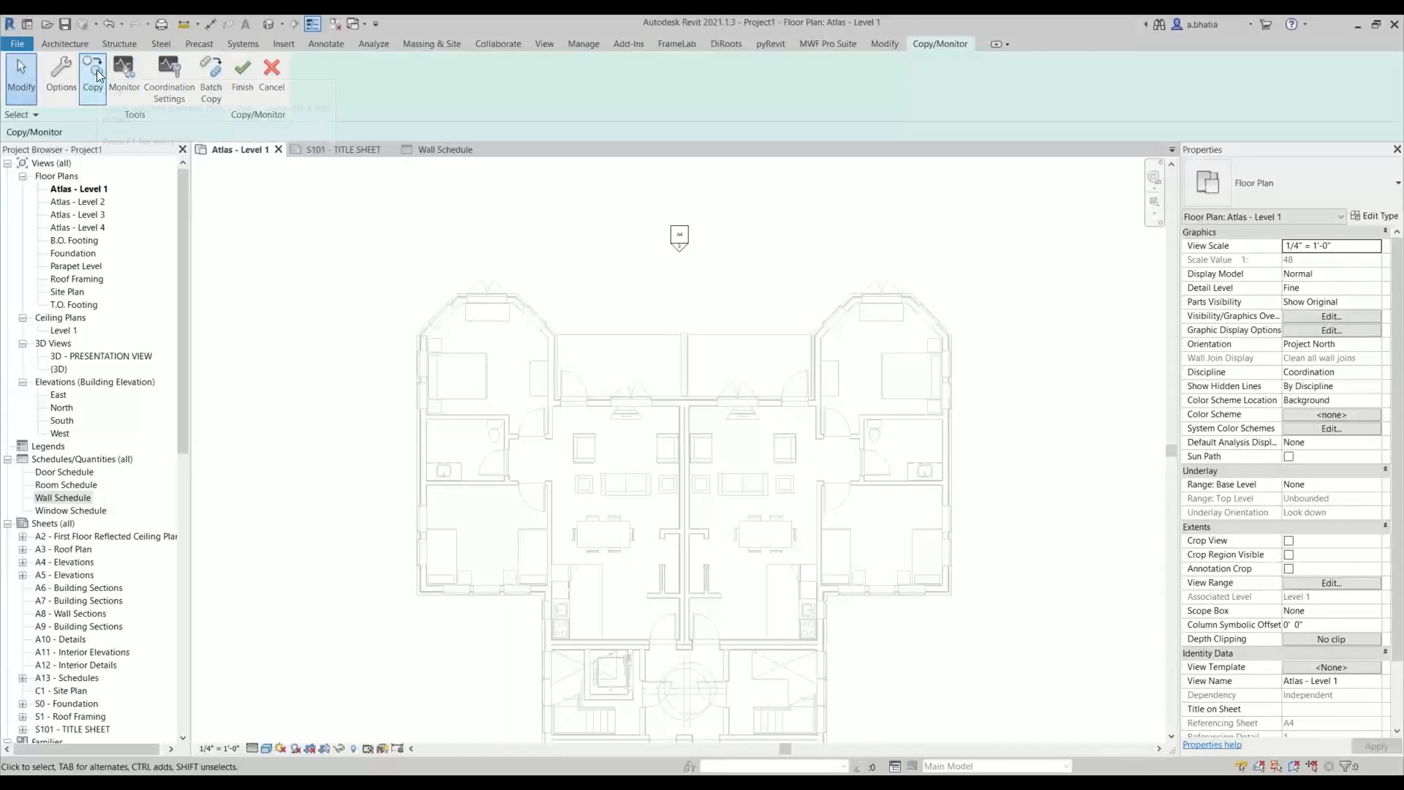
Step: Copy the left diagonal wall of the upper-left bedroom bay from the link, deleting the rectangular opening that doesn't cut its host
click(97, 72)
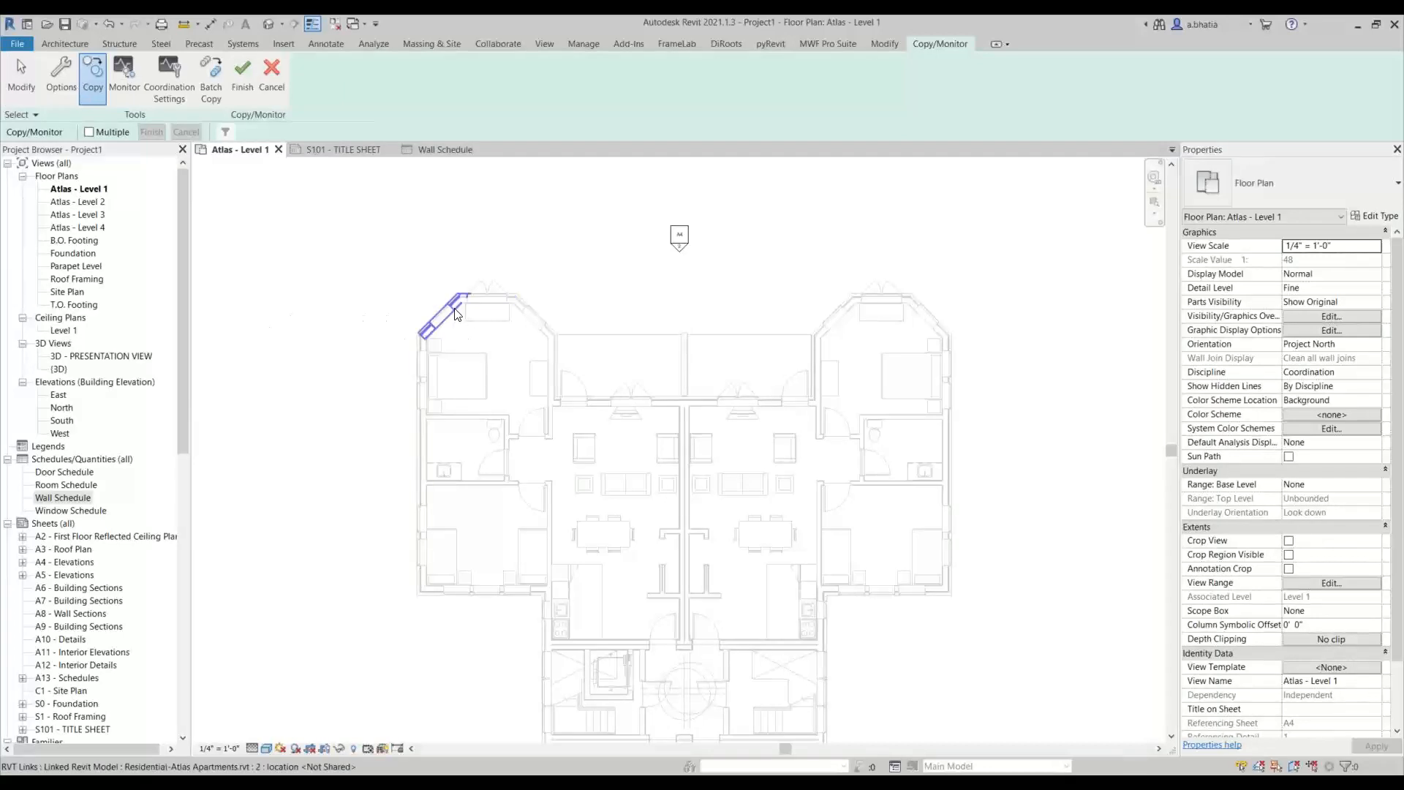
scroll(454, 306, up, 3)
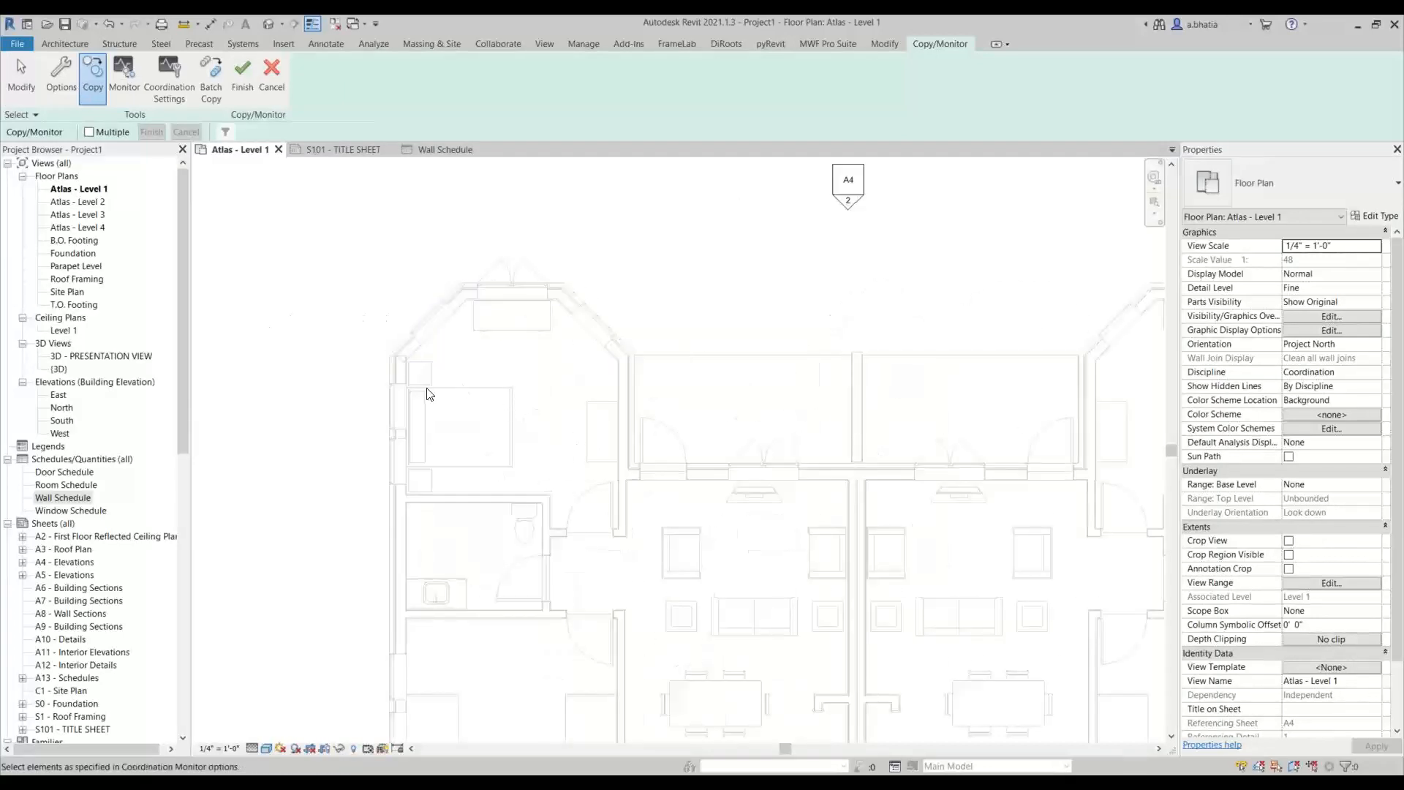
scroll(424, 322, down, 3)
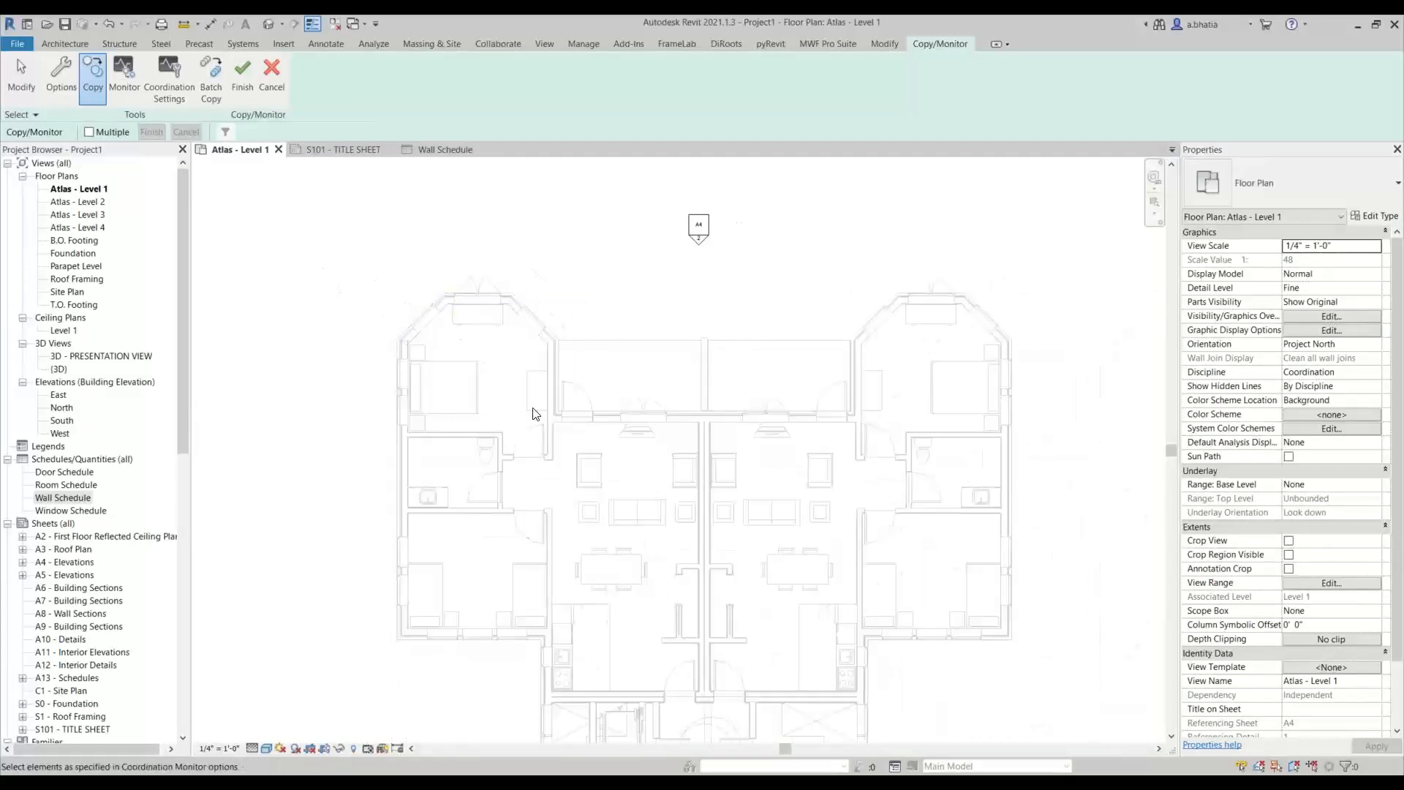
scroll(459, 311, up, 3)
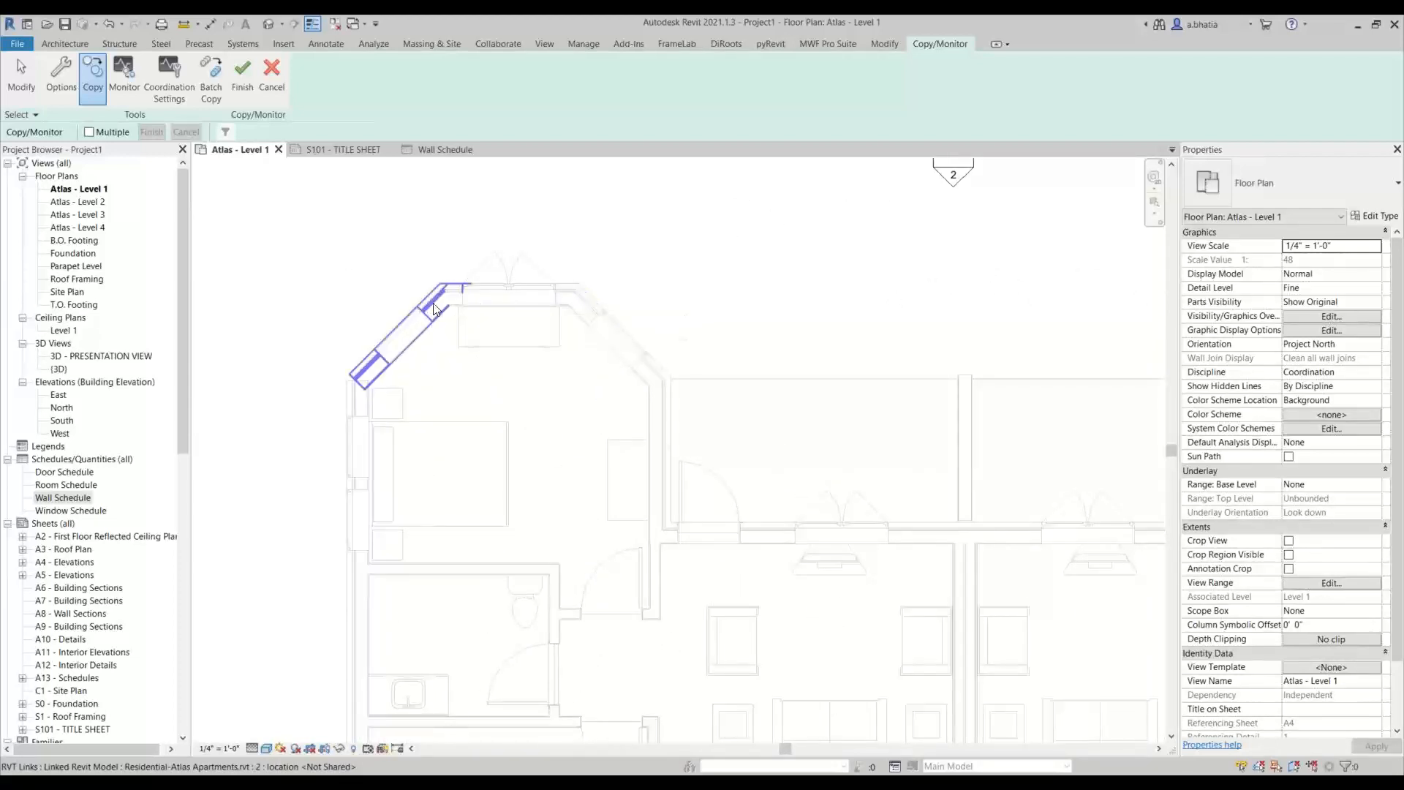
click(557, 311)
scroll(559, 300, up, 3)
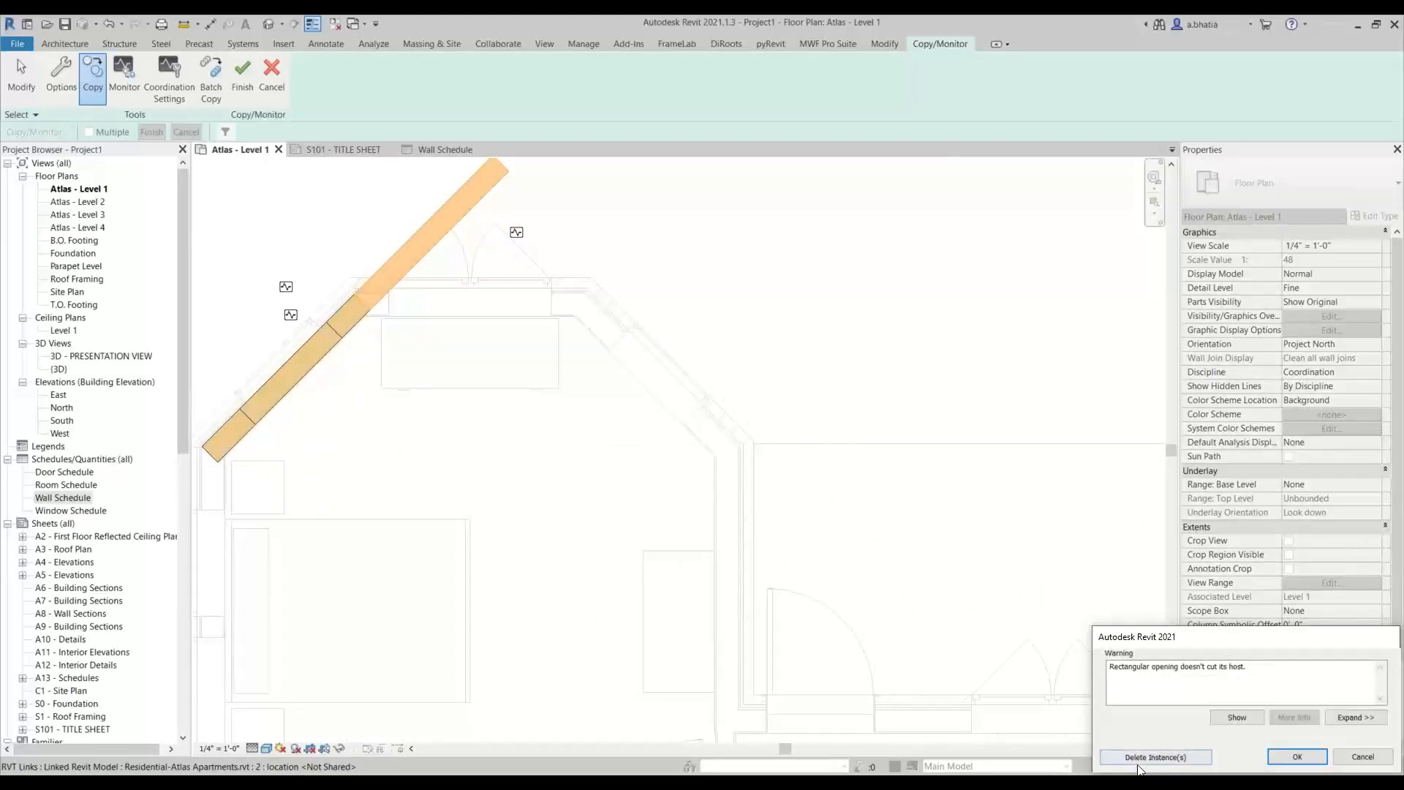
click(1155, 756)
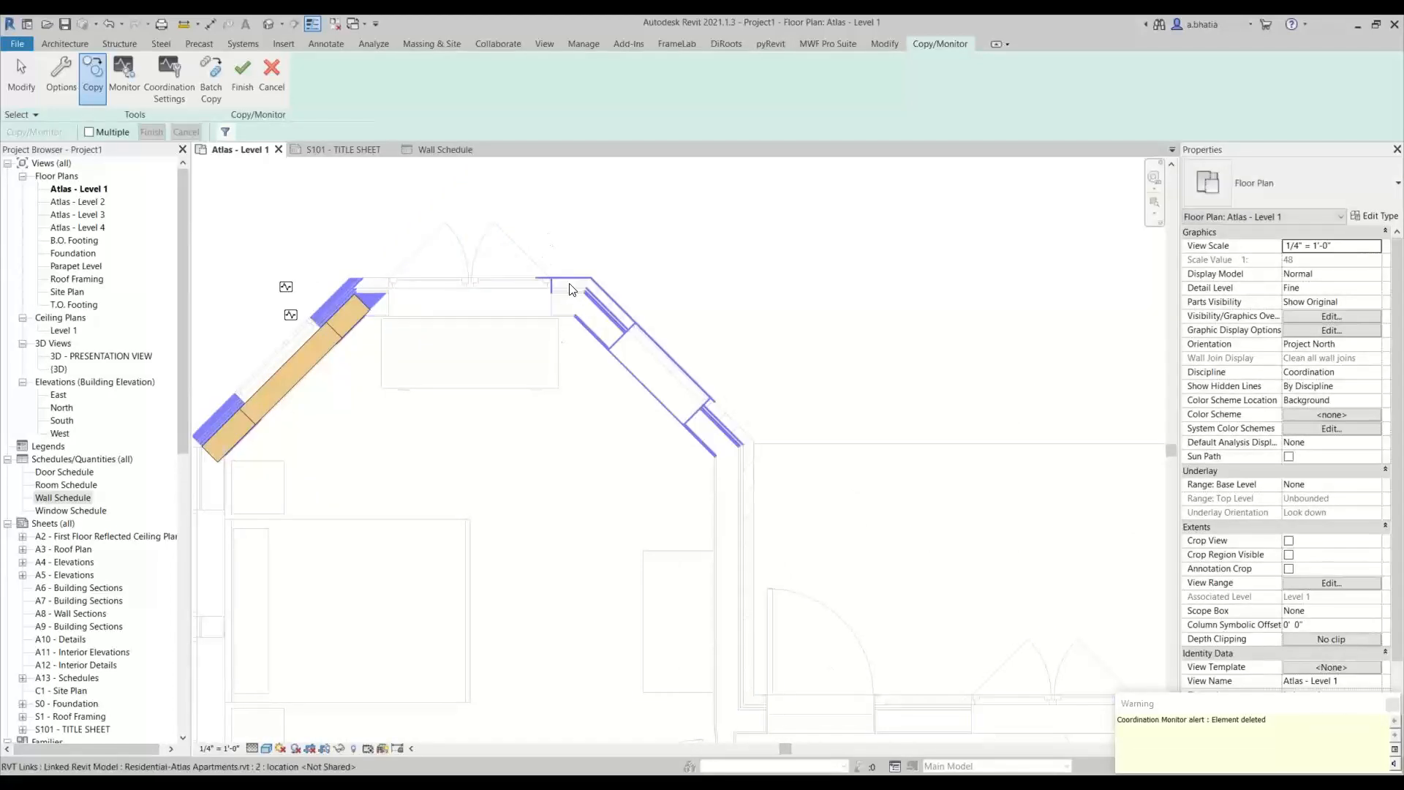
Step: Copy the bay's top wall, unjoining the conflicting elements, and copy its right diagonal wall
click(635, 307)
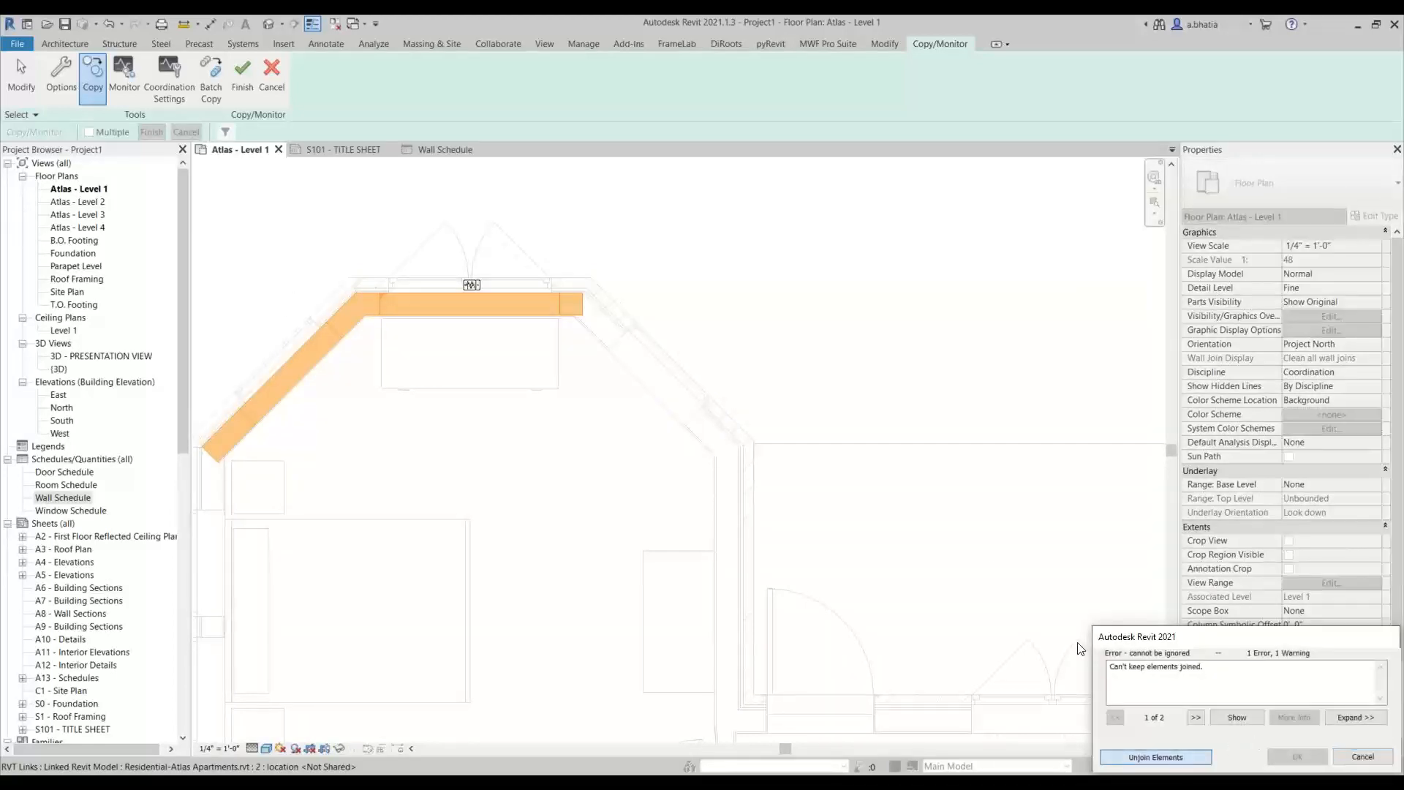
click(1155, 757)
click(677, 436)
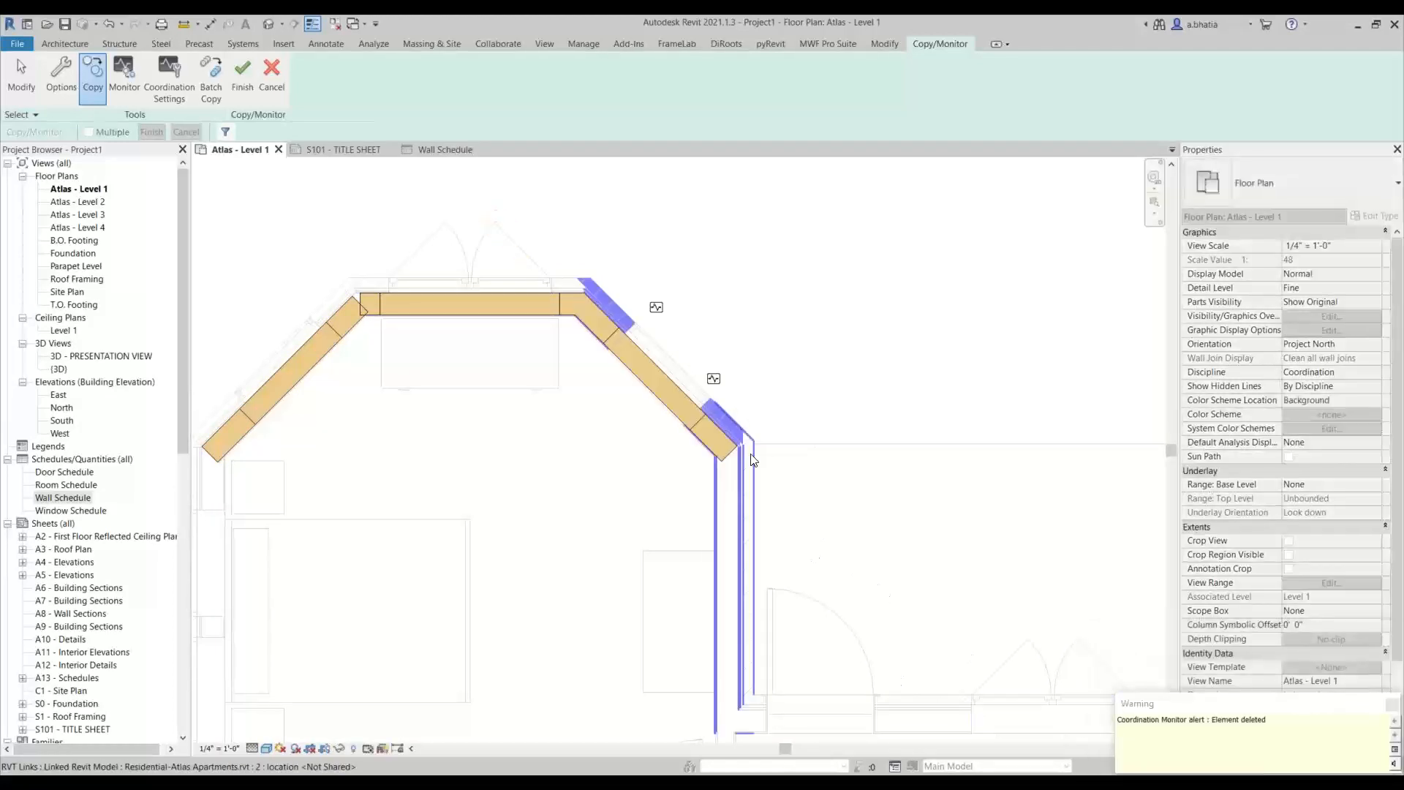
Step: Copy the vertical wall right of the bay bedroom, deleting the non-cutting opening, and copy the adjoining horizontal balcony wall
click(773, 514)
scroll(773, 514, down, 3)
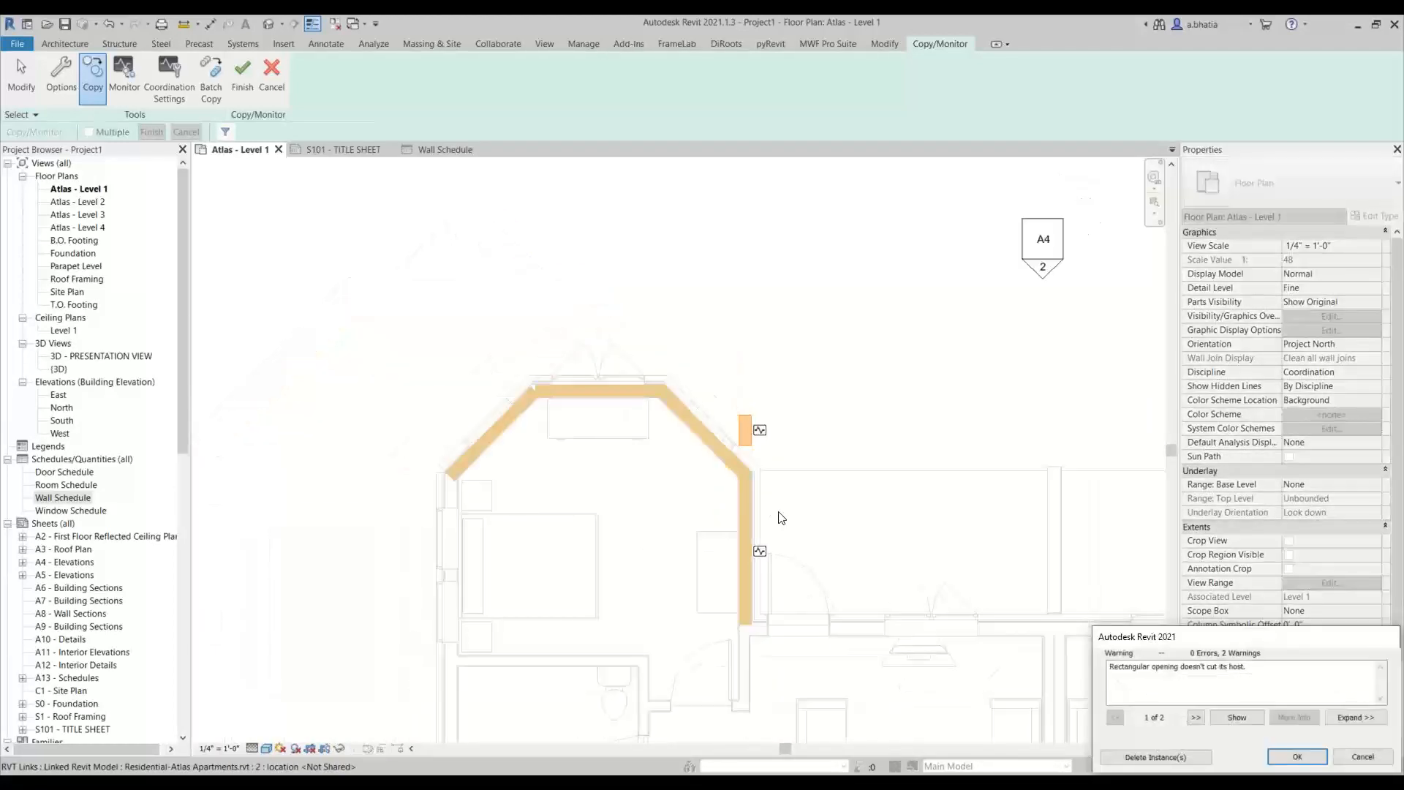
click(1136, 758)
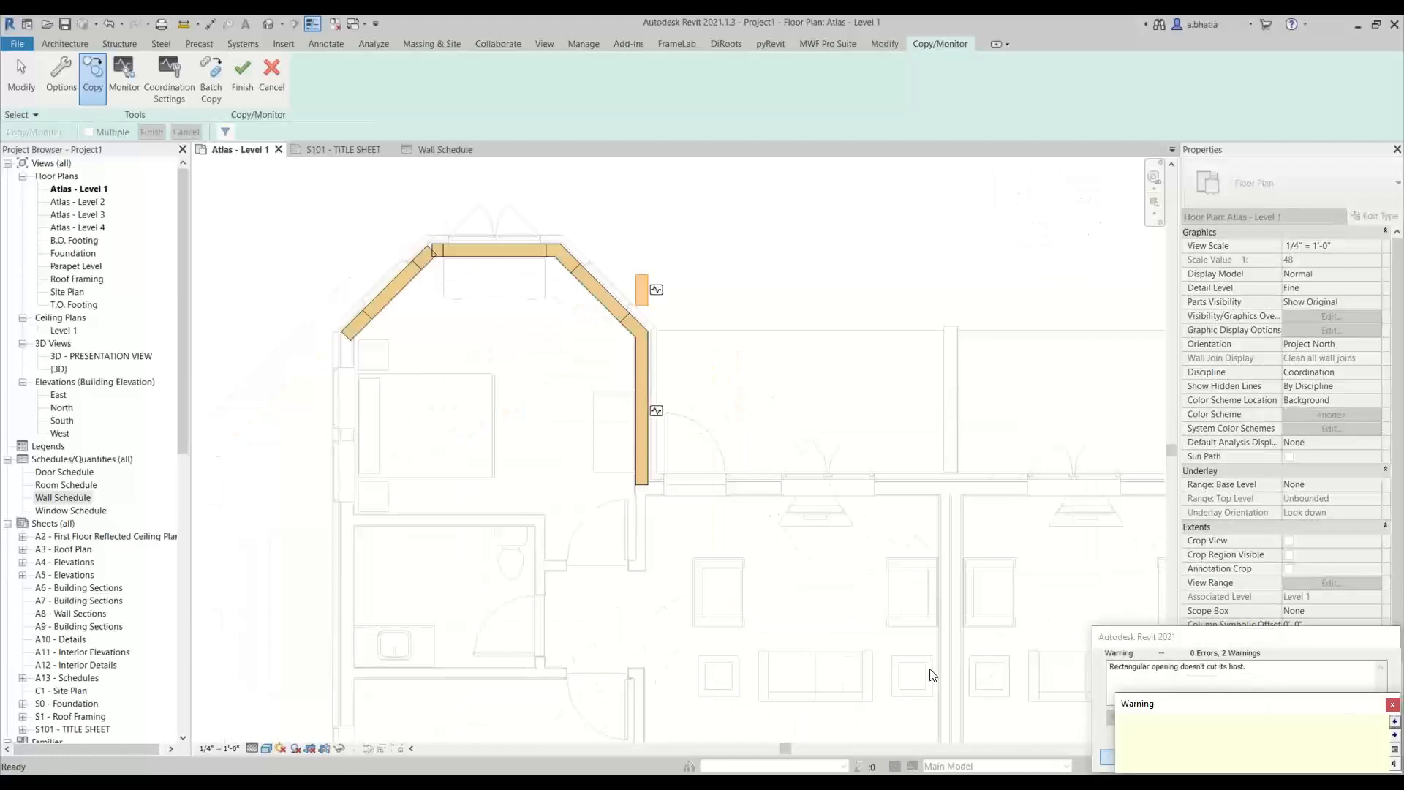
click(660, 483)
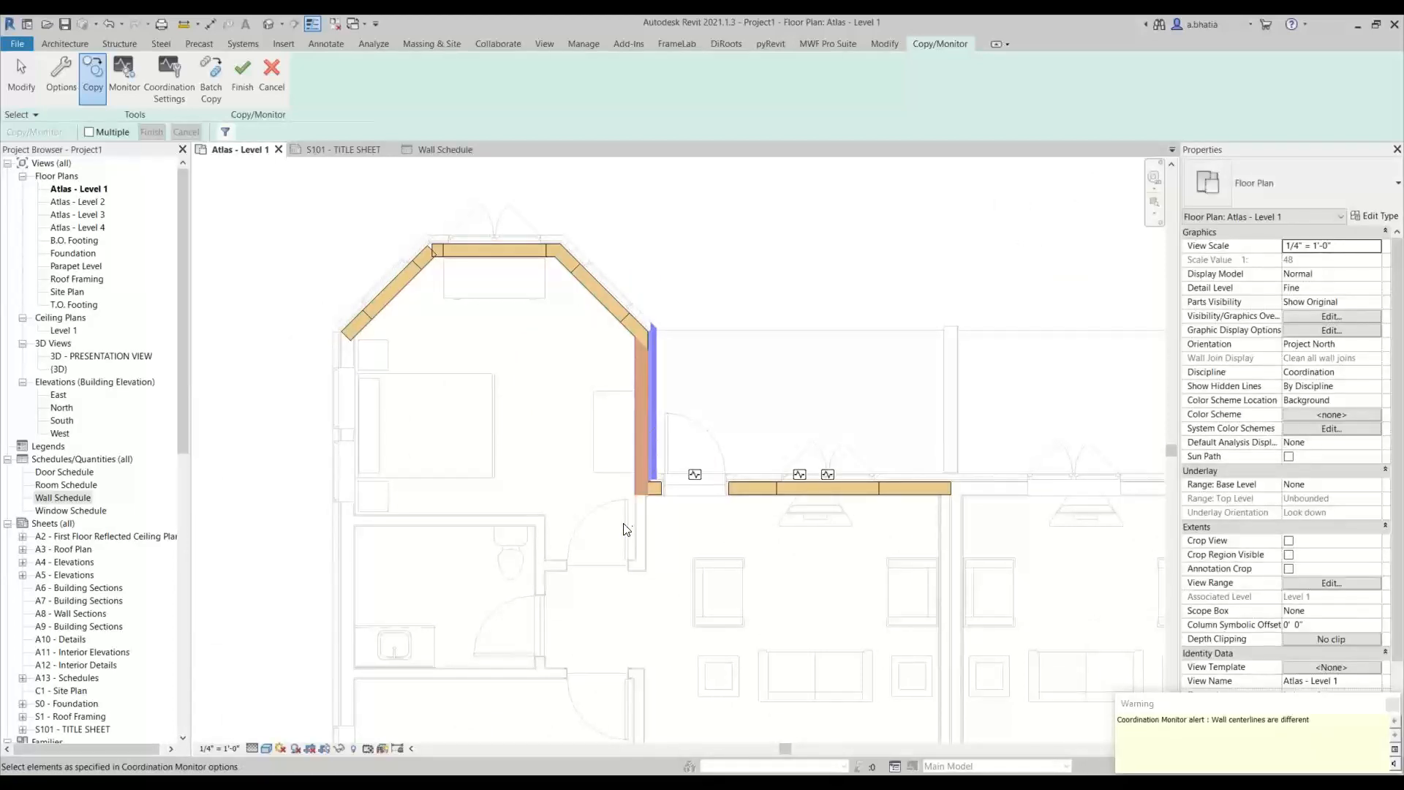
Step: Copy the left exterior wall of the left apartment and the exterior wall below its lower bedroom
click(336, 349)
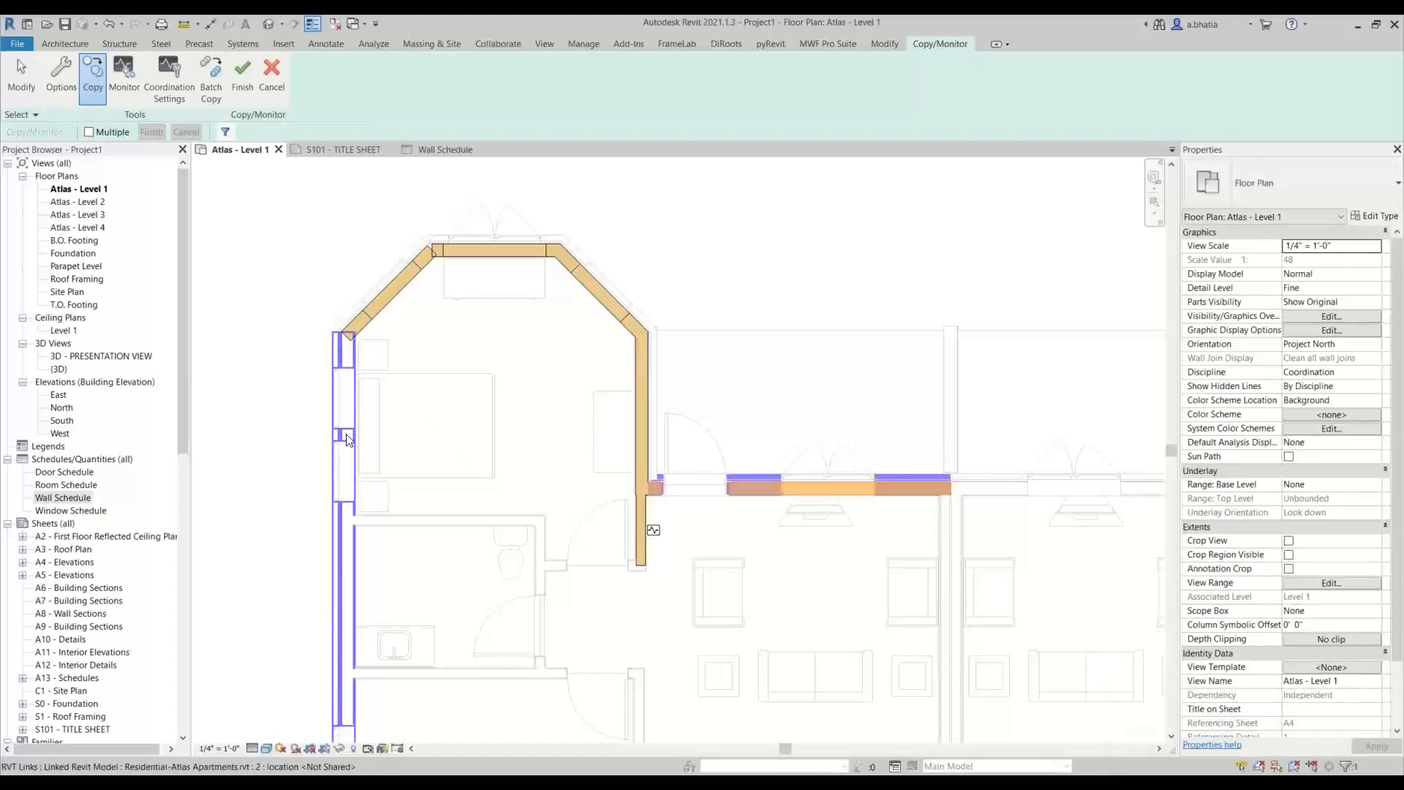
scroll(353, 600, down, 3)
scroll(370, 303, up, 5)
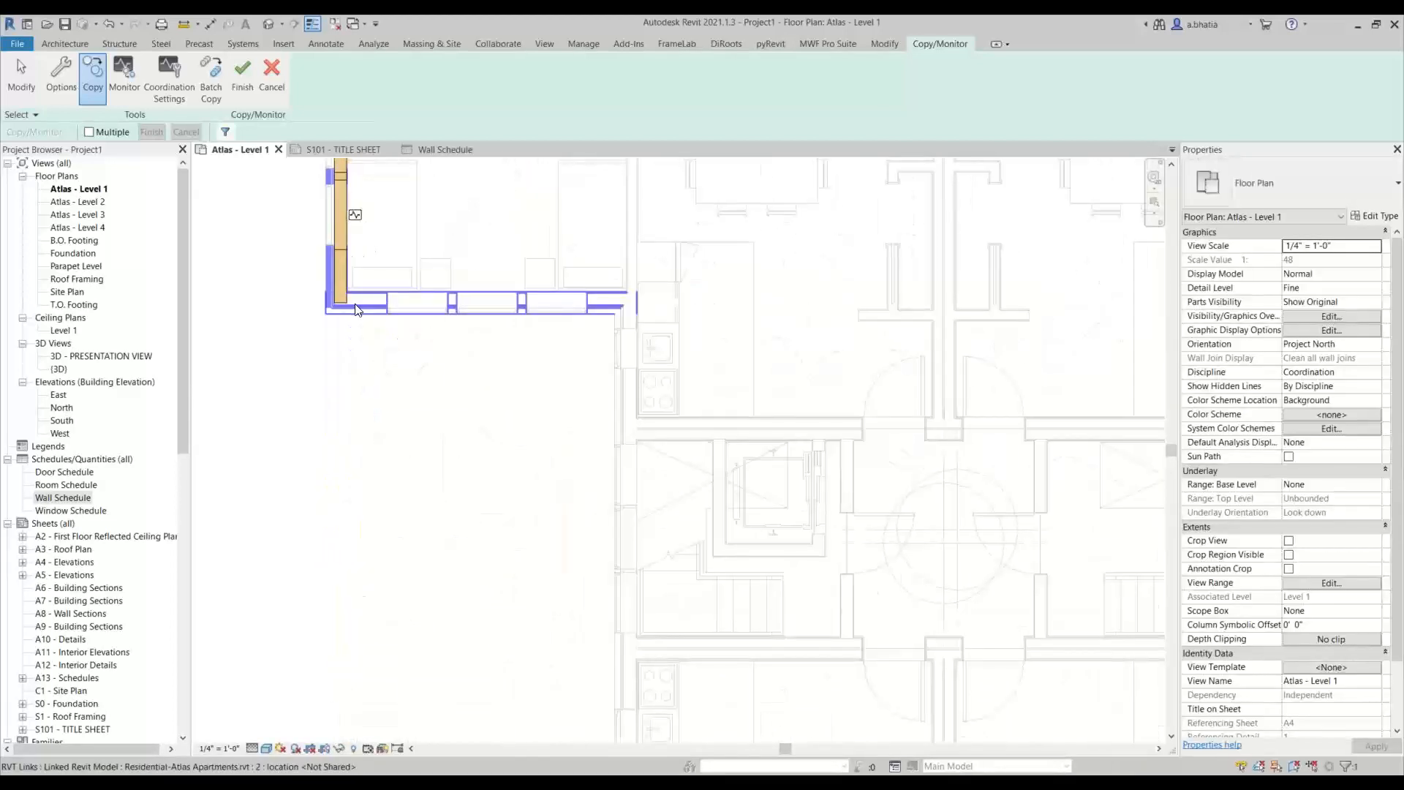
click(356, 308)
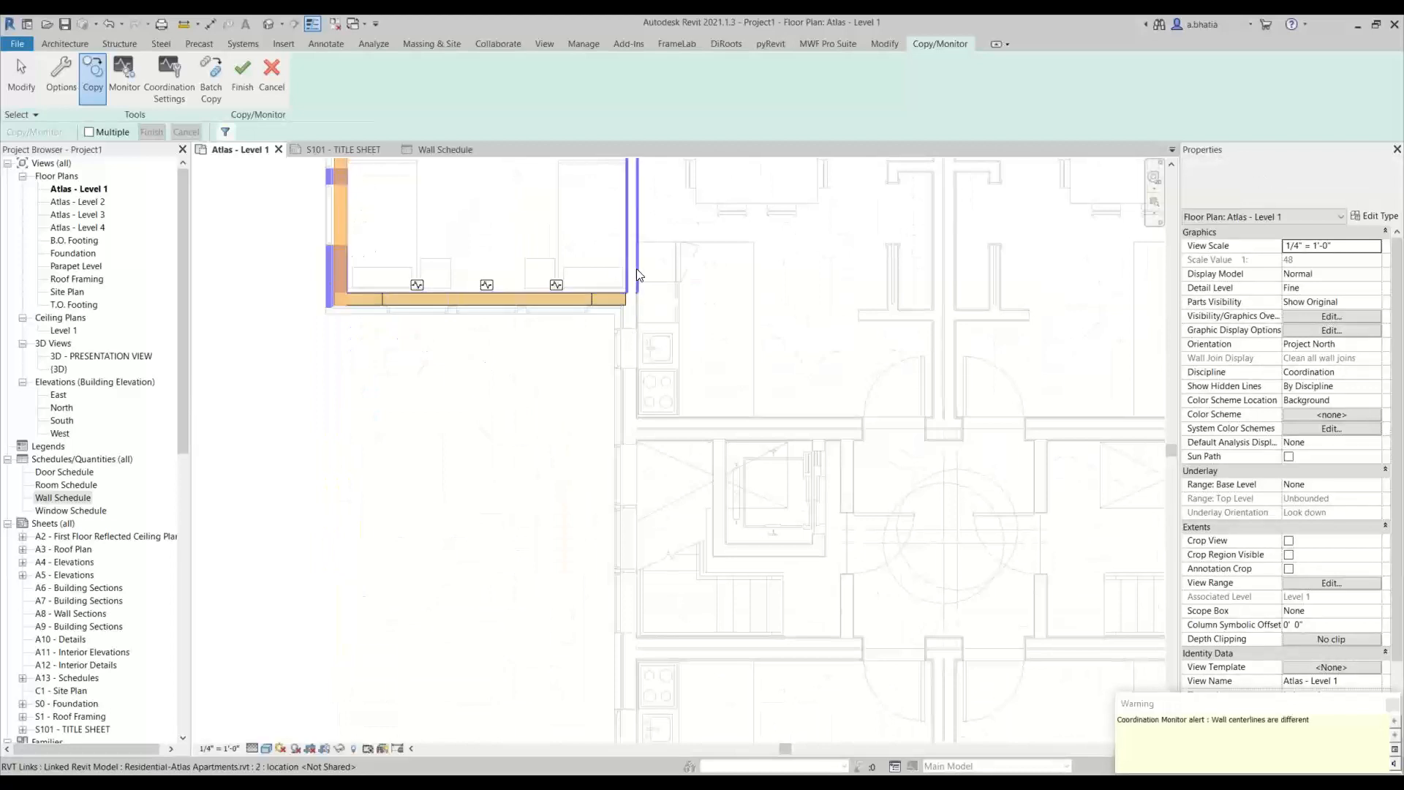
Step: Copy the lower bedroom's right wall, the partition between it and the bathroom, and the bathroom's right wall
middle_drag(636, 269, 615, 432)
click(612, 378)
middle_drag(613, 378, 552, 367)
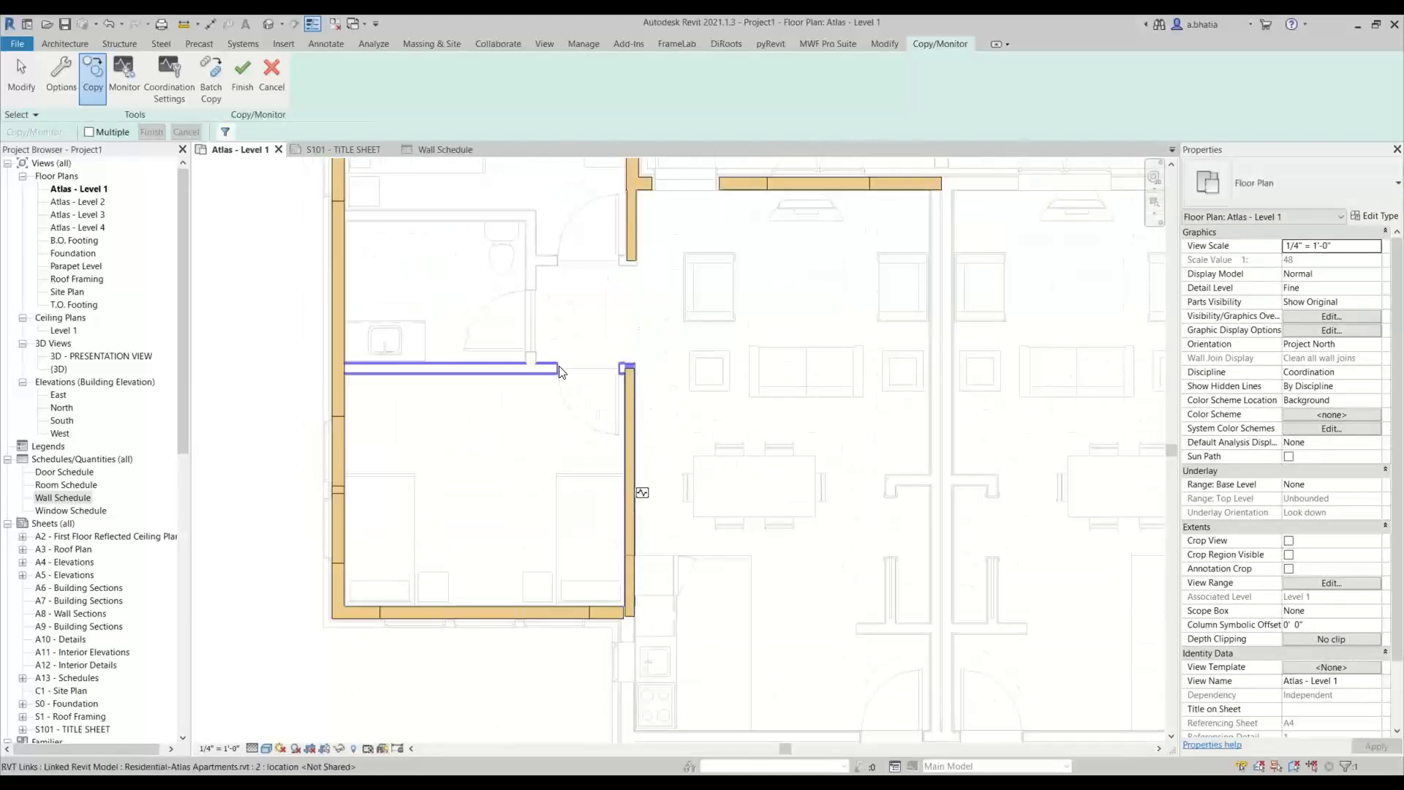
click(540, 364)
click(532, 247)
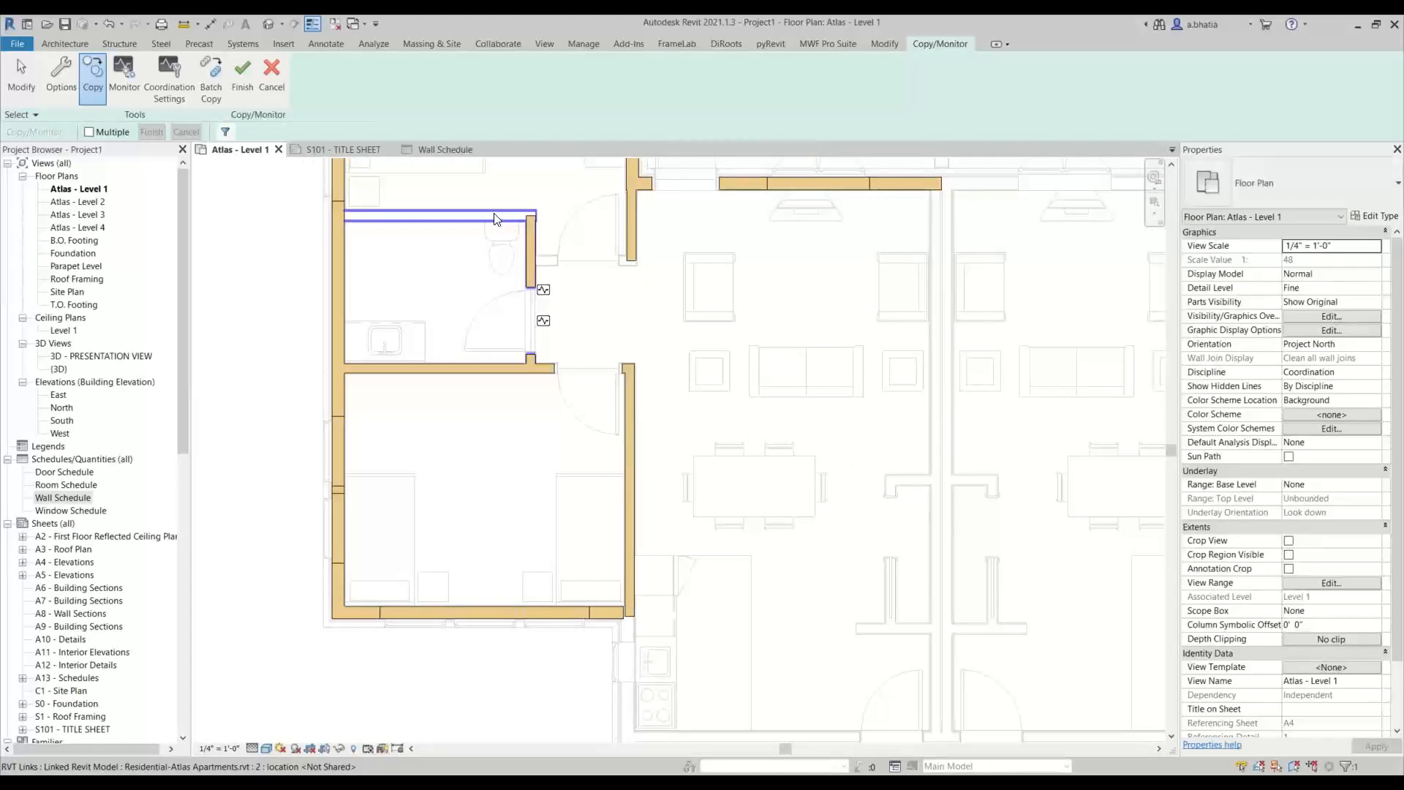
Step: Copy the left apartment's bathroom top wall and the short wall containing the bay bedroom's door opening
click(390, 222)
scroll(317, 225, up, 2)
scroll(317, 226, up, 2)
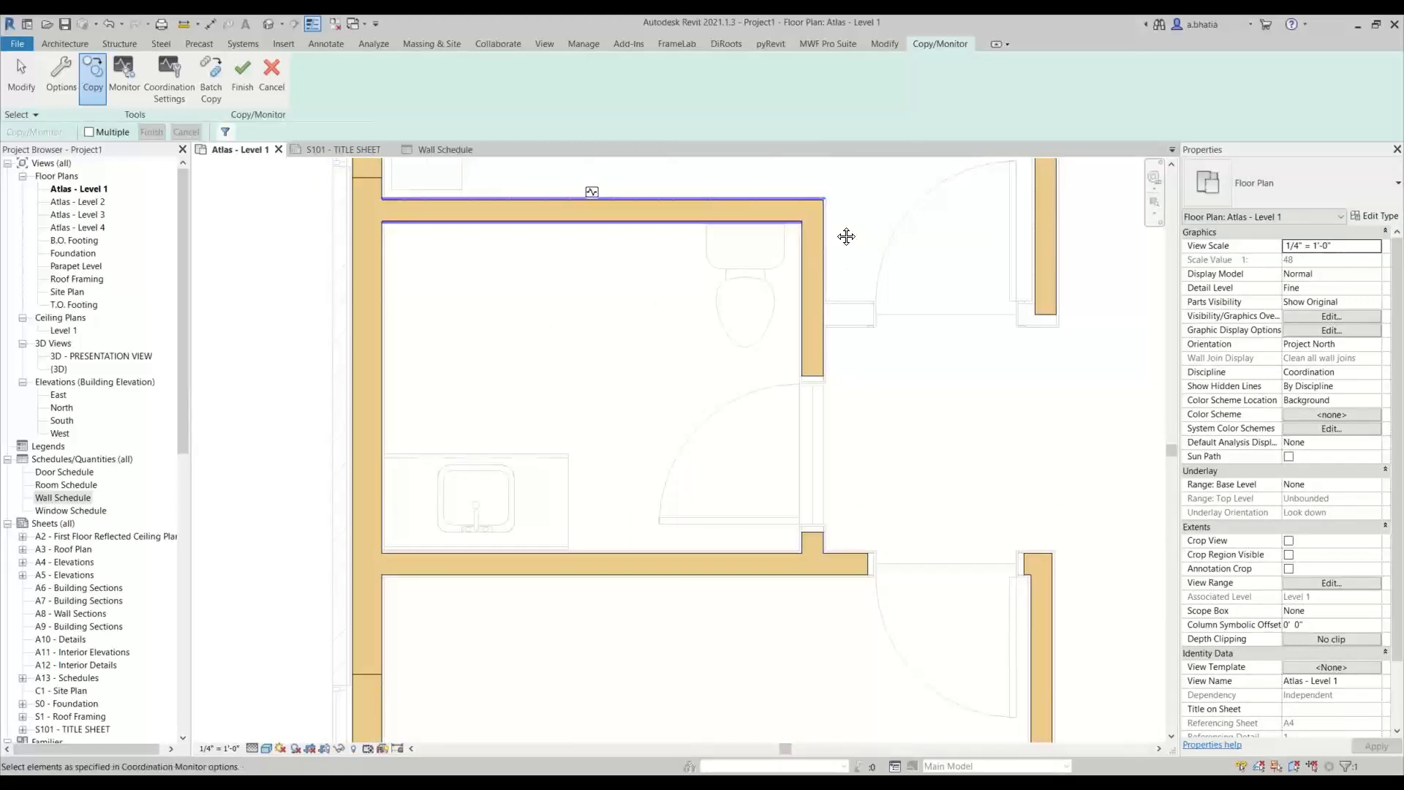
middle_drag(846, 236, 617, 339)
click(632, 408)
click(798, 407)
middle_drag(695, 509, 511, 483)
scroll(511, 483, down, 3)
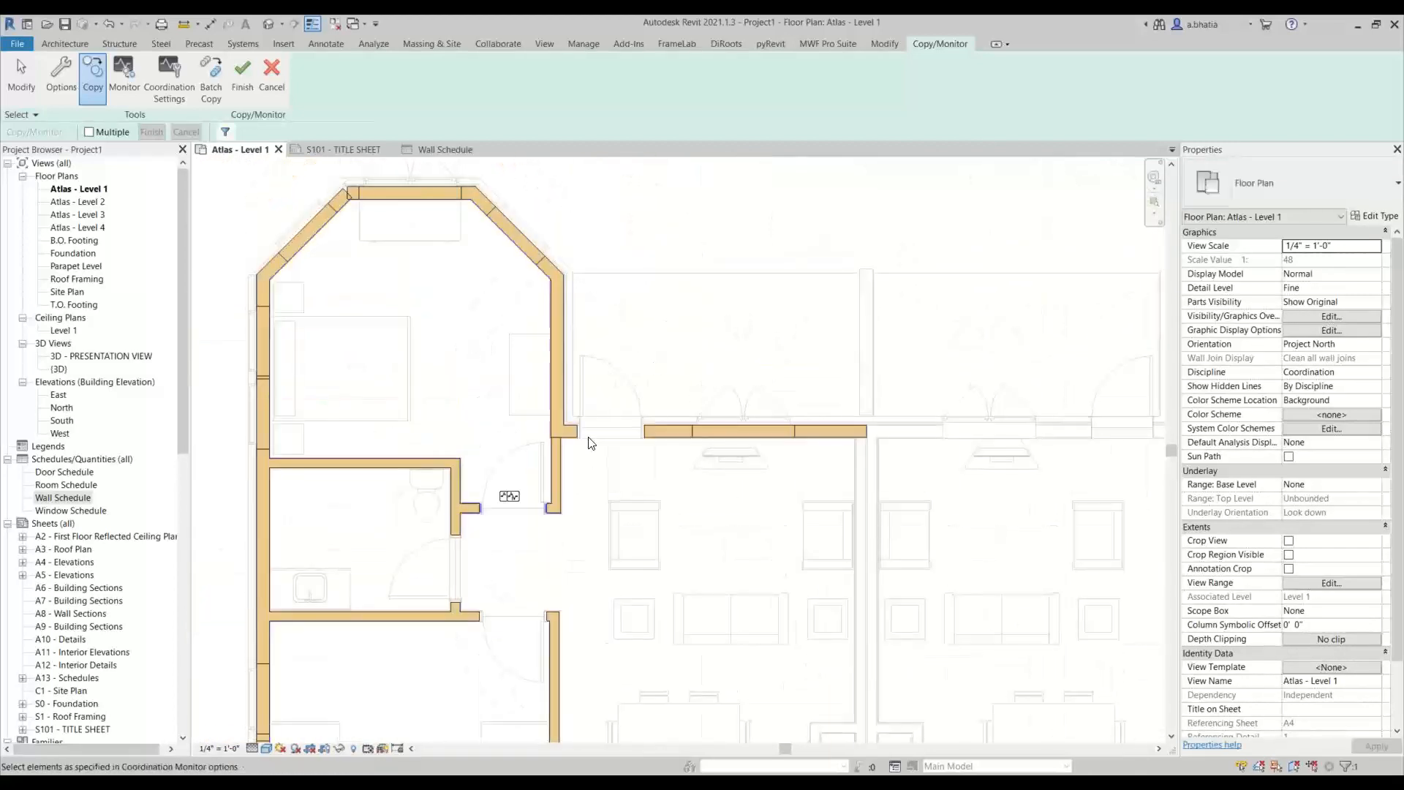
Step: Copy the exterior wall running down beside the kitchen and stair core, and the horizontal wall between the kitchens and the core
scroll(591, 442, up, 4)
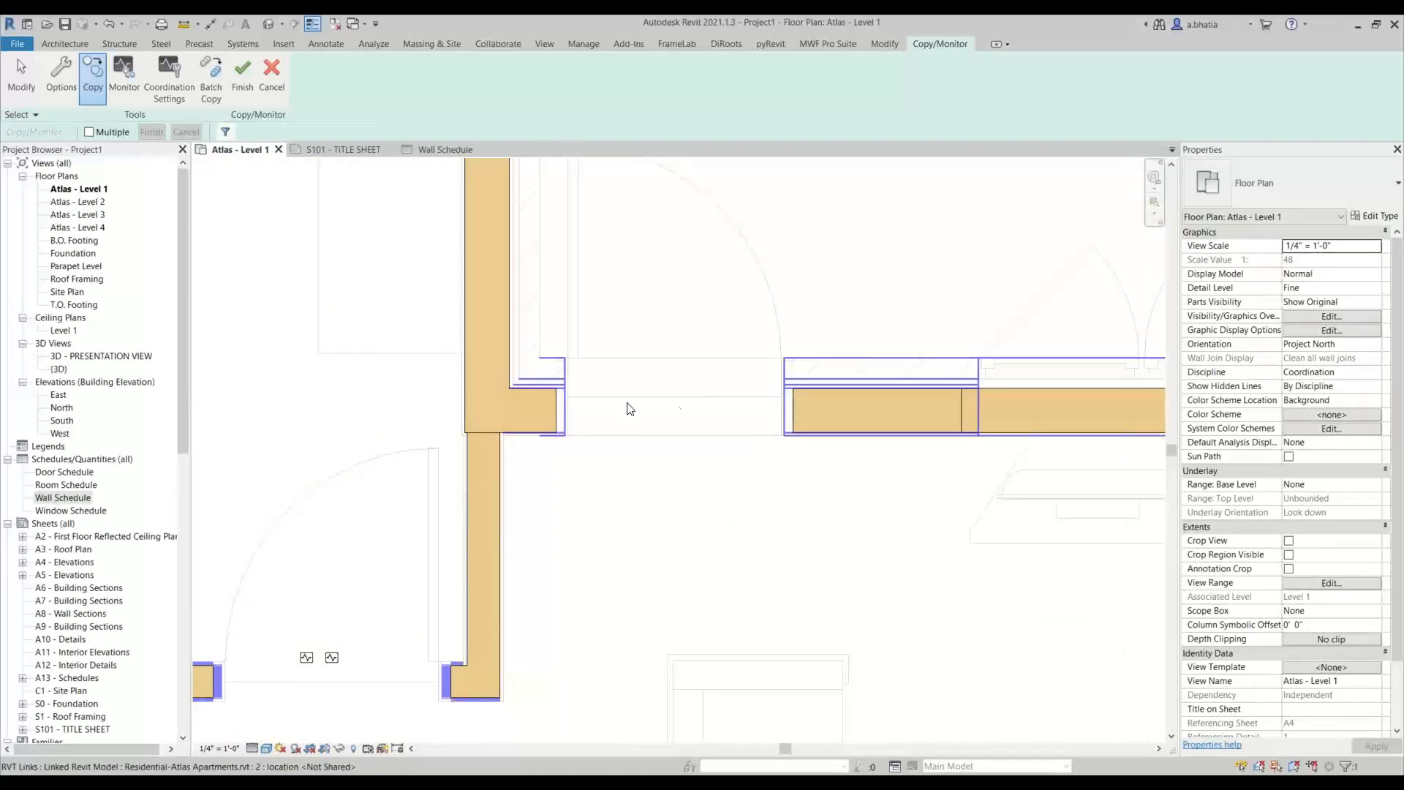
scroll(799, 437, down, 4)
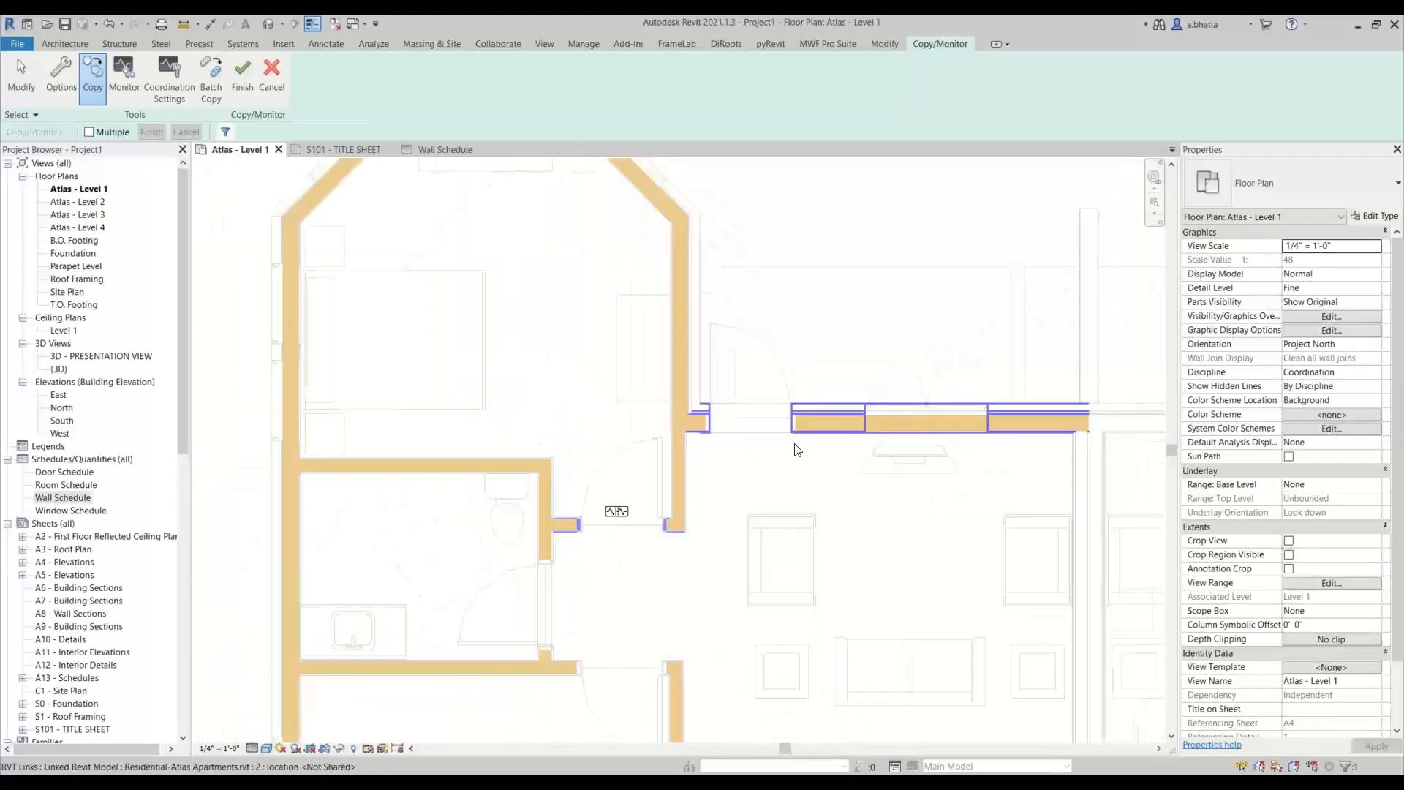
middle_drag(793, 445, 658, 419)
scroll(586, 636, up, 2)
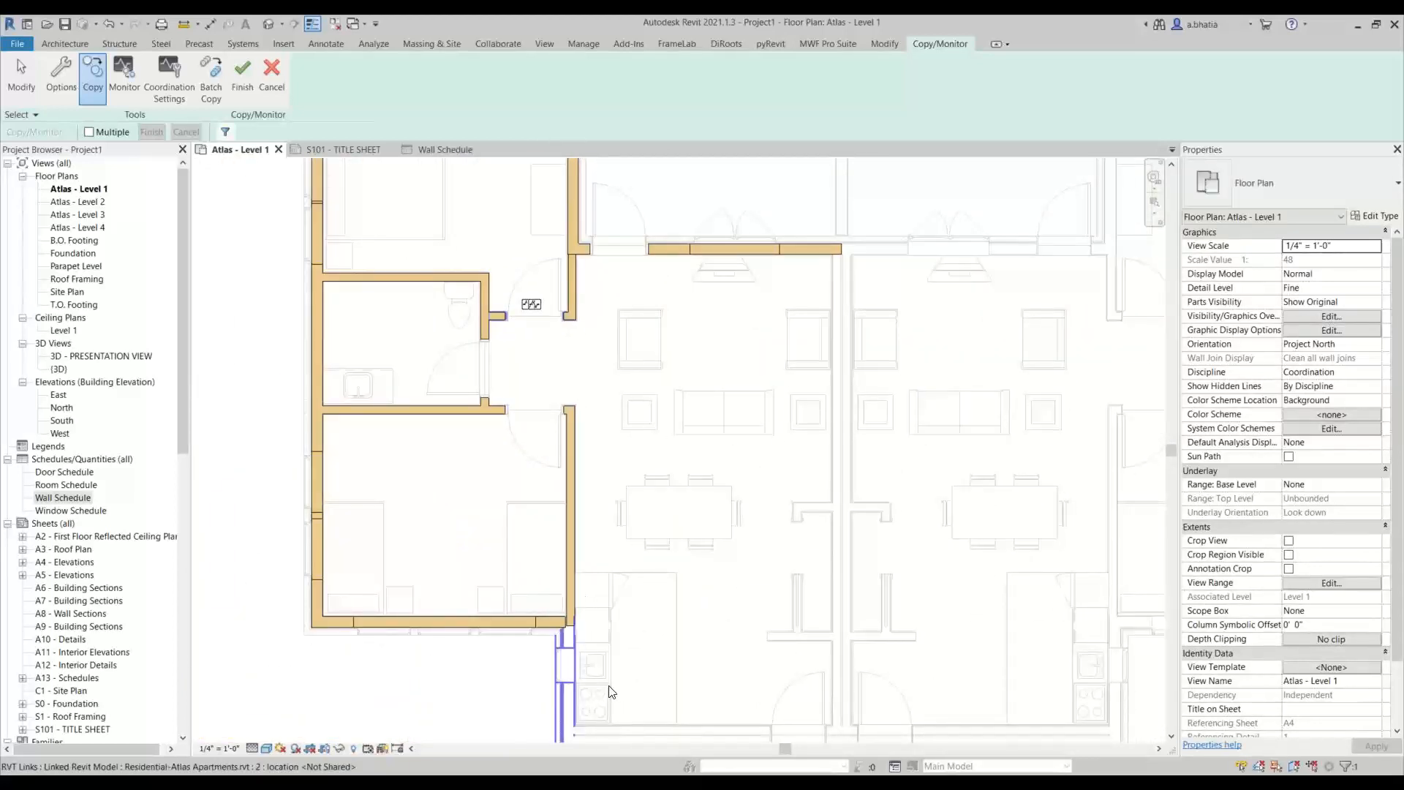
click(569, 672)
middle_drag(570, 671, 490, 421)
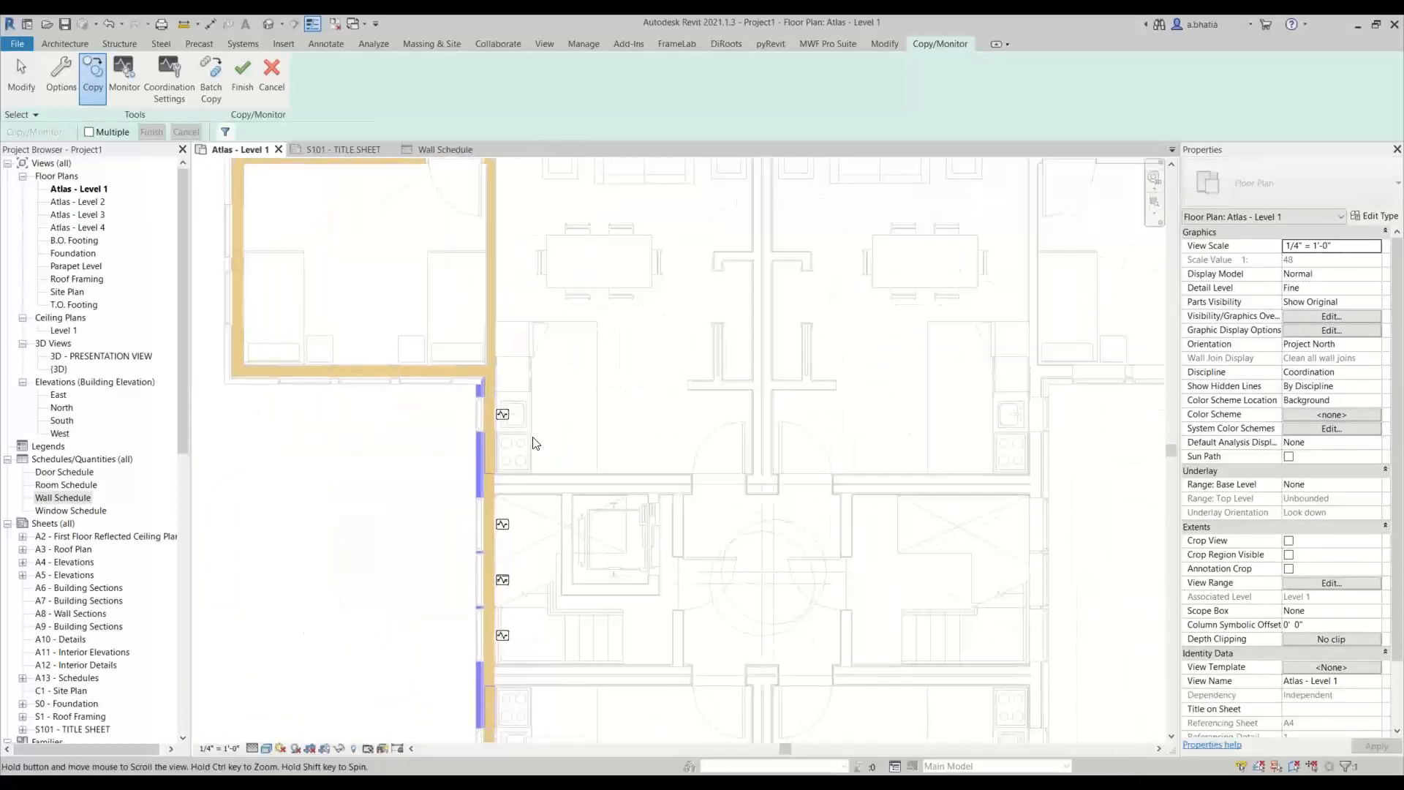
click(591, 489)
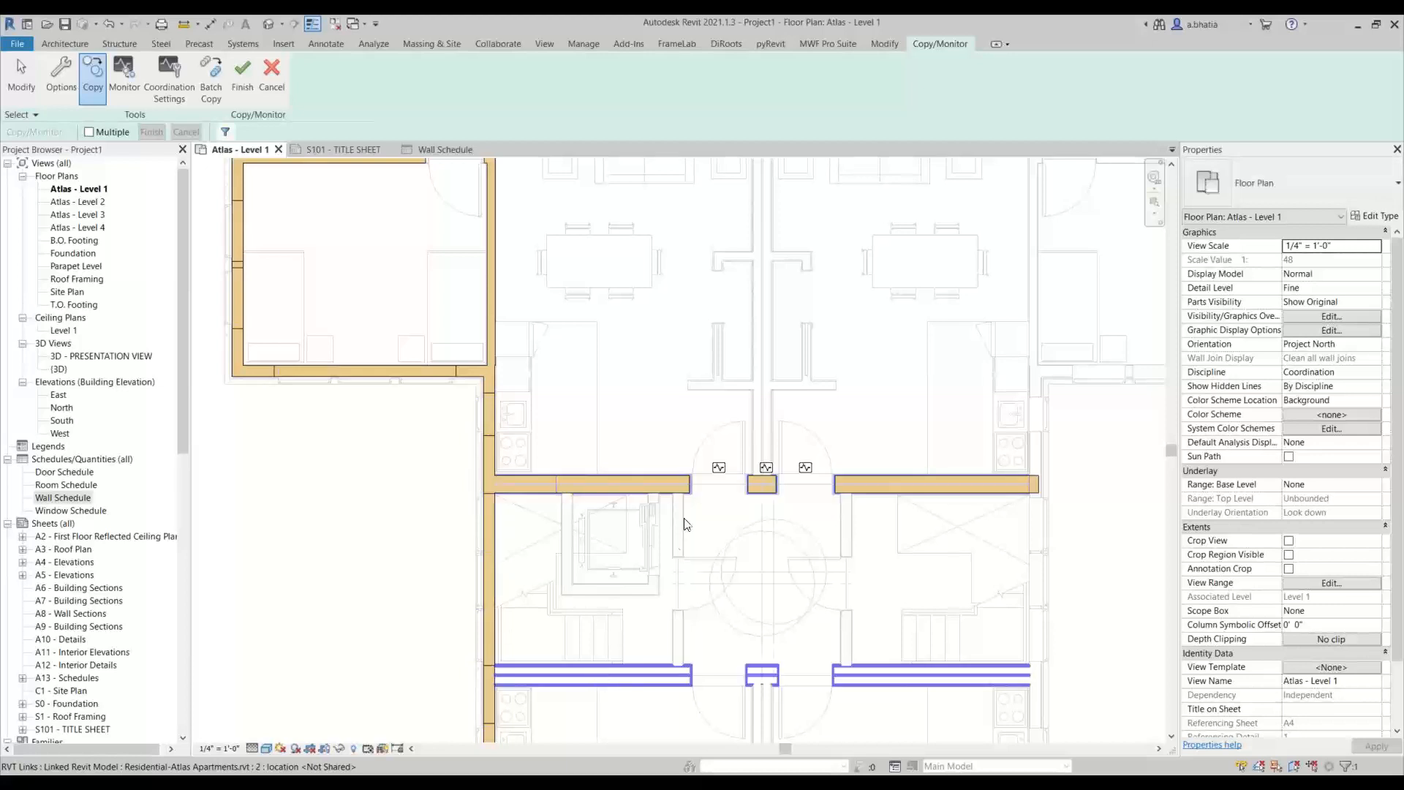
Step: Copy the horizontal wall along the core's lower side and the vertical party wall between the two upper apartments
scroll(670, 483, up, 6)
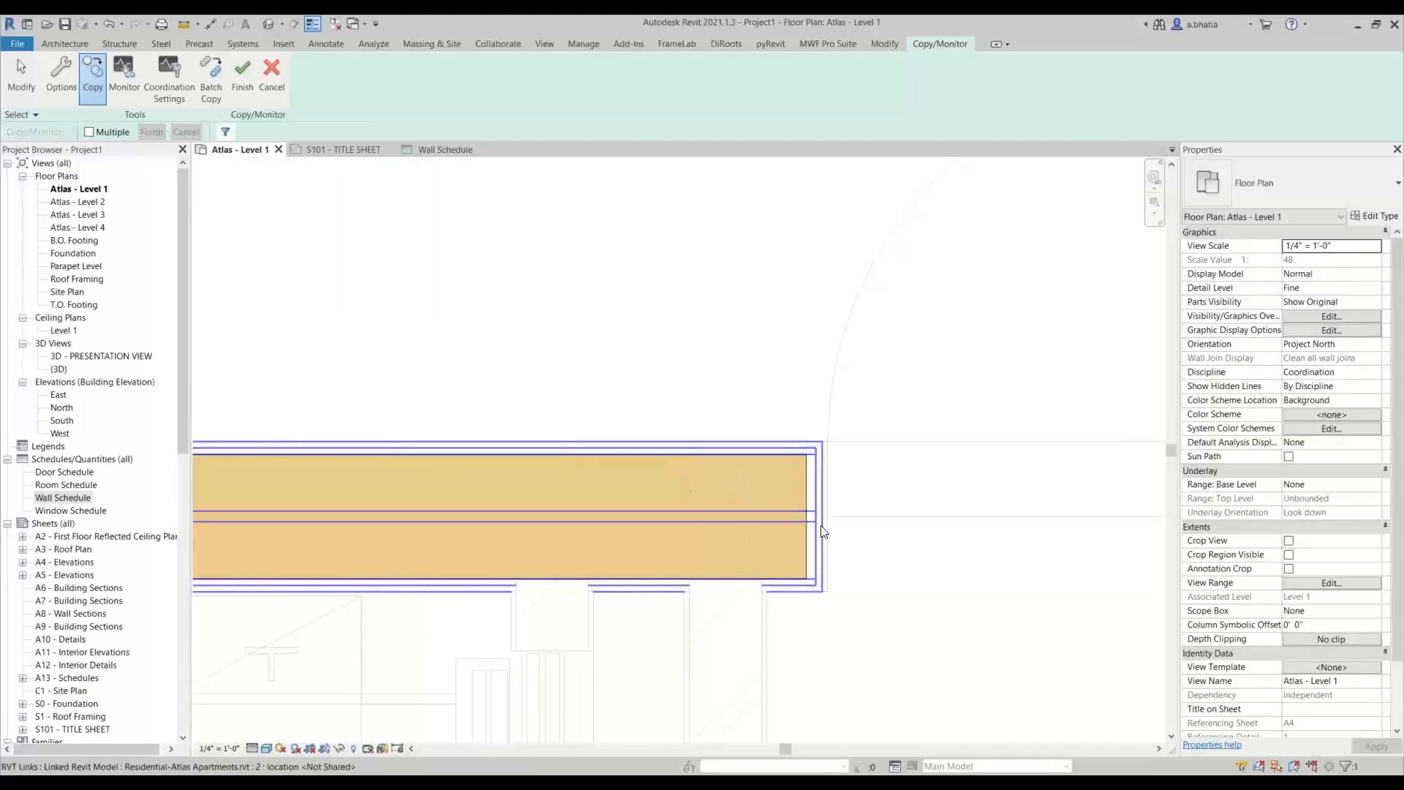
scroll(816, 490, up, 3)
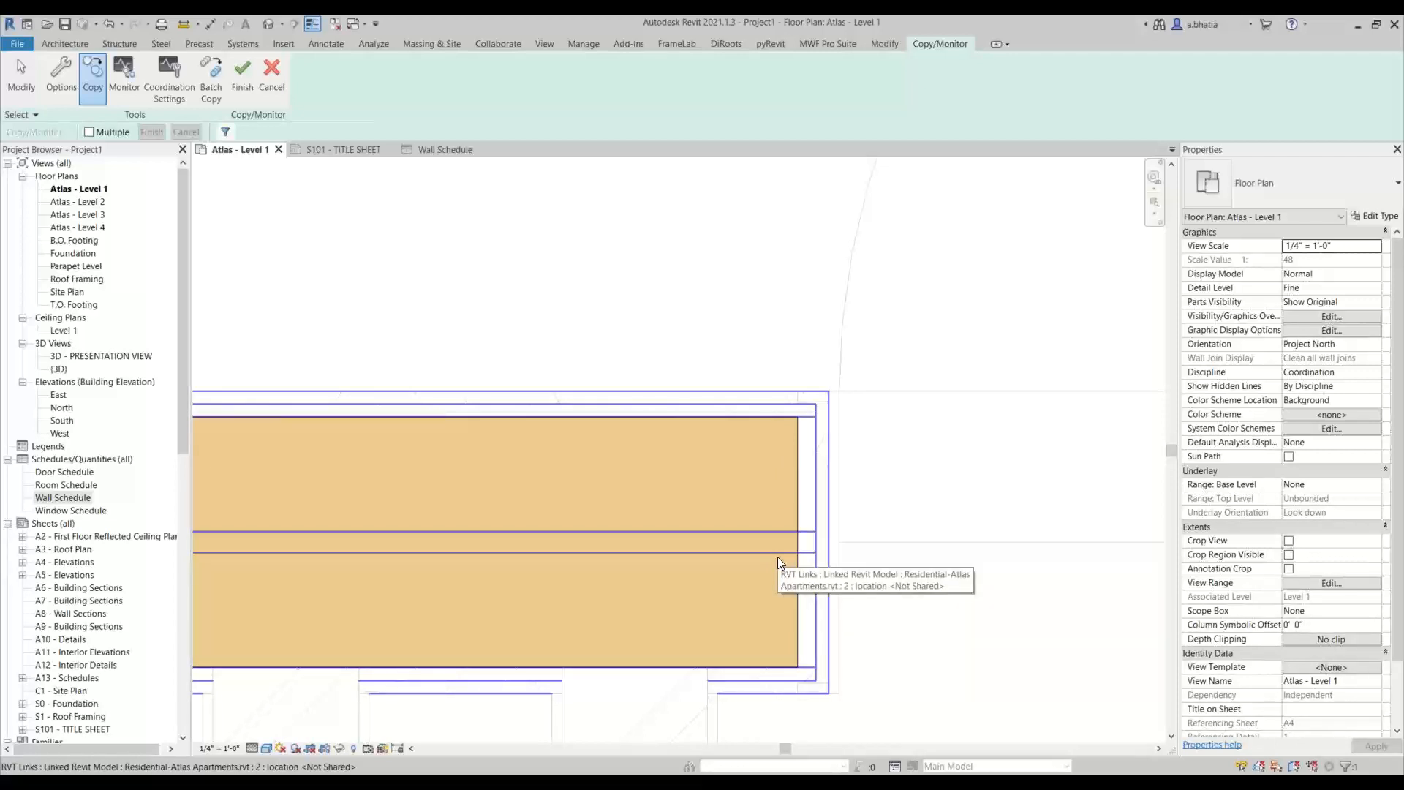
scroll(762, 555, up, 5)
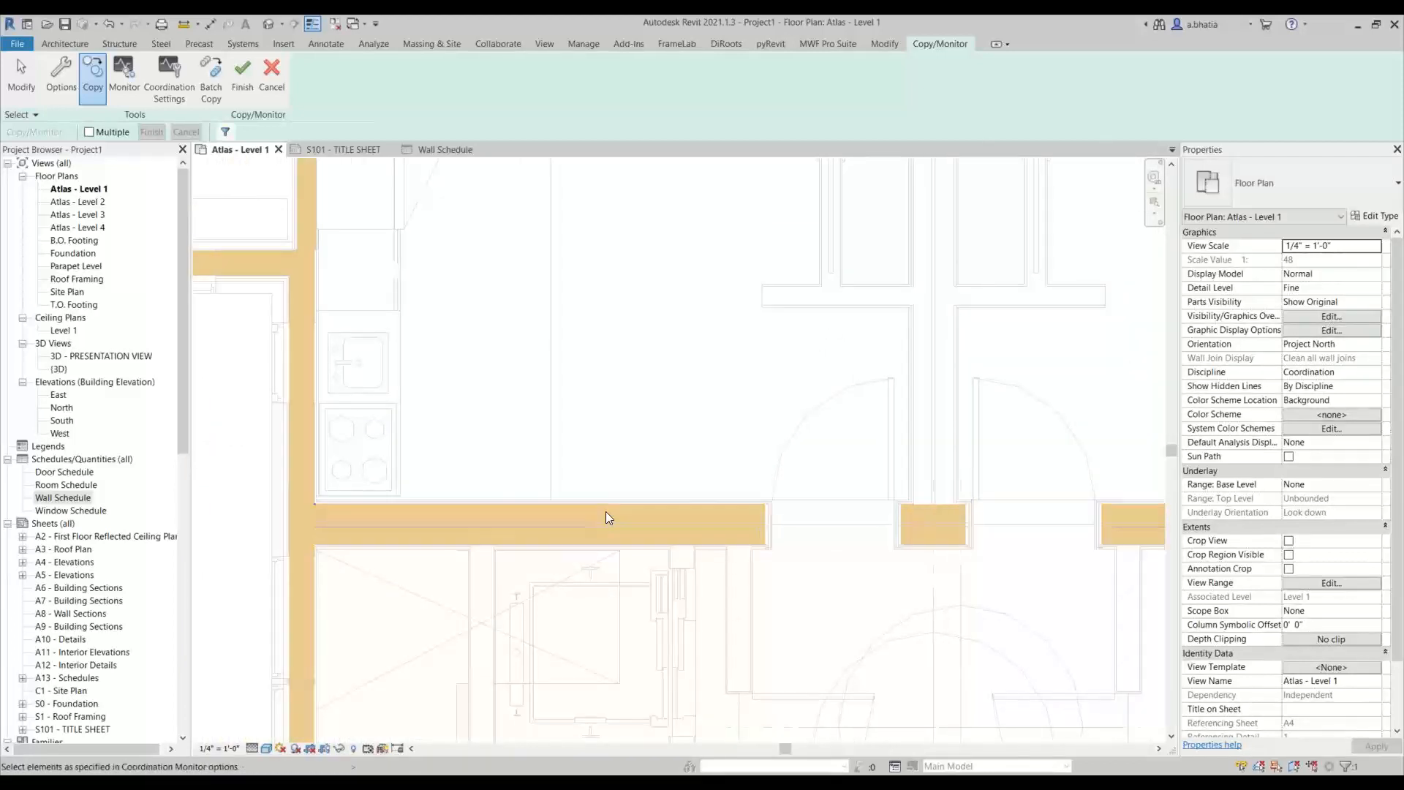
scroll(605, 511, down, 5)
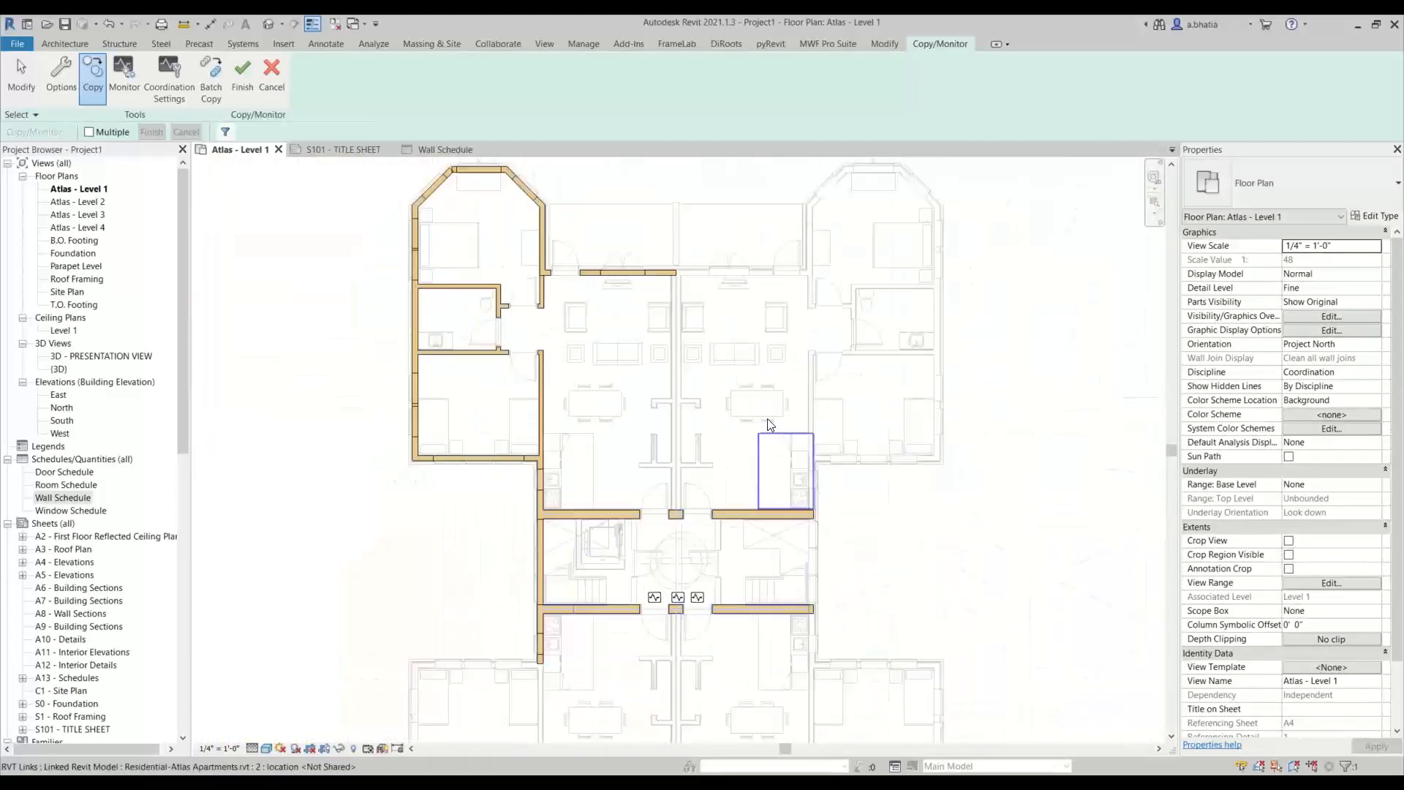
click(667, 431)
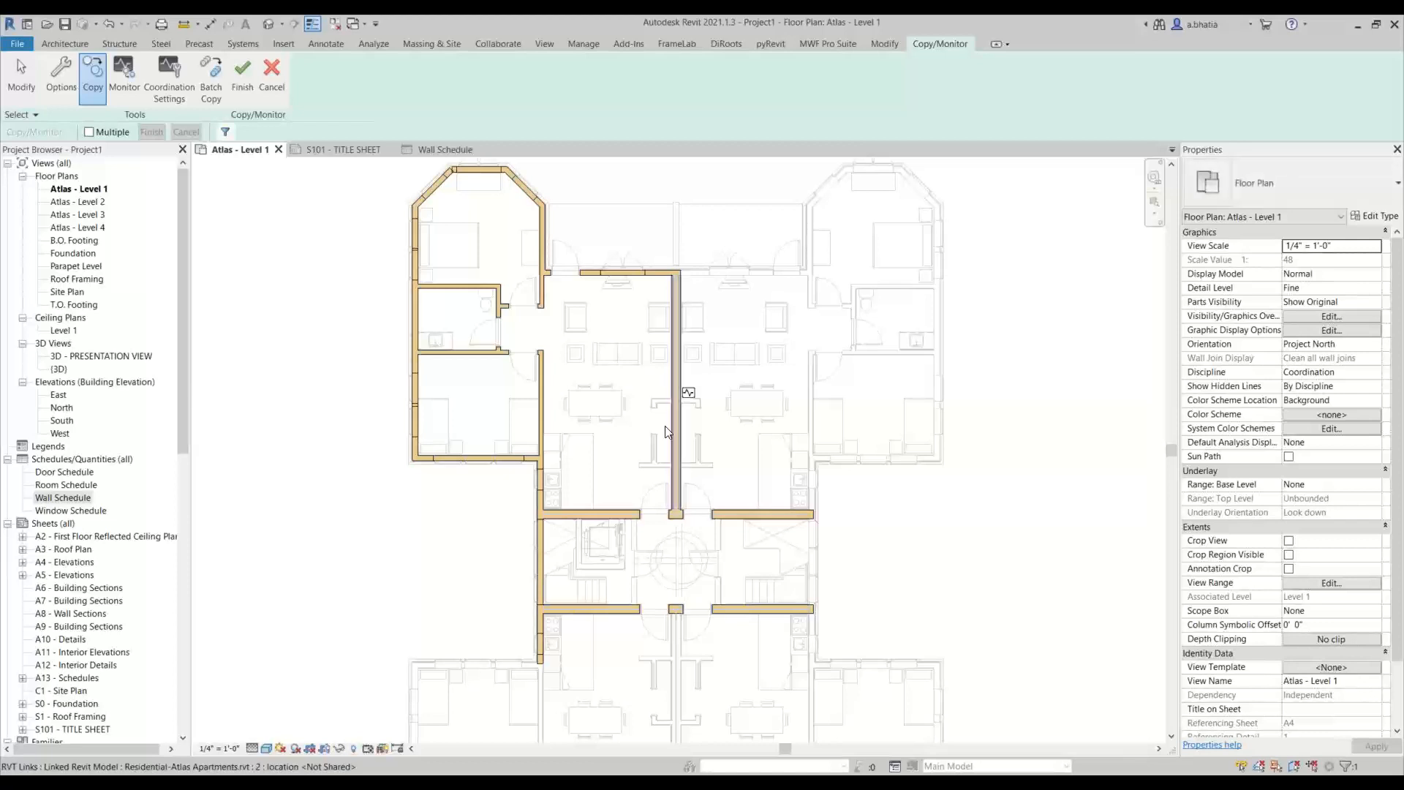
Step: Copy the small closet's walls on the left side of the party wall and end the copying
scroll(665, 409, up, 3)
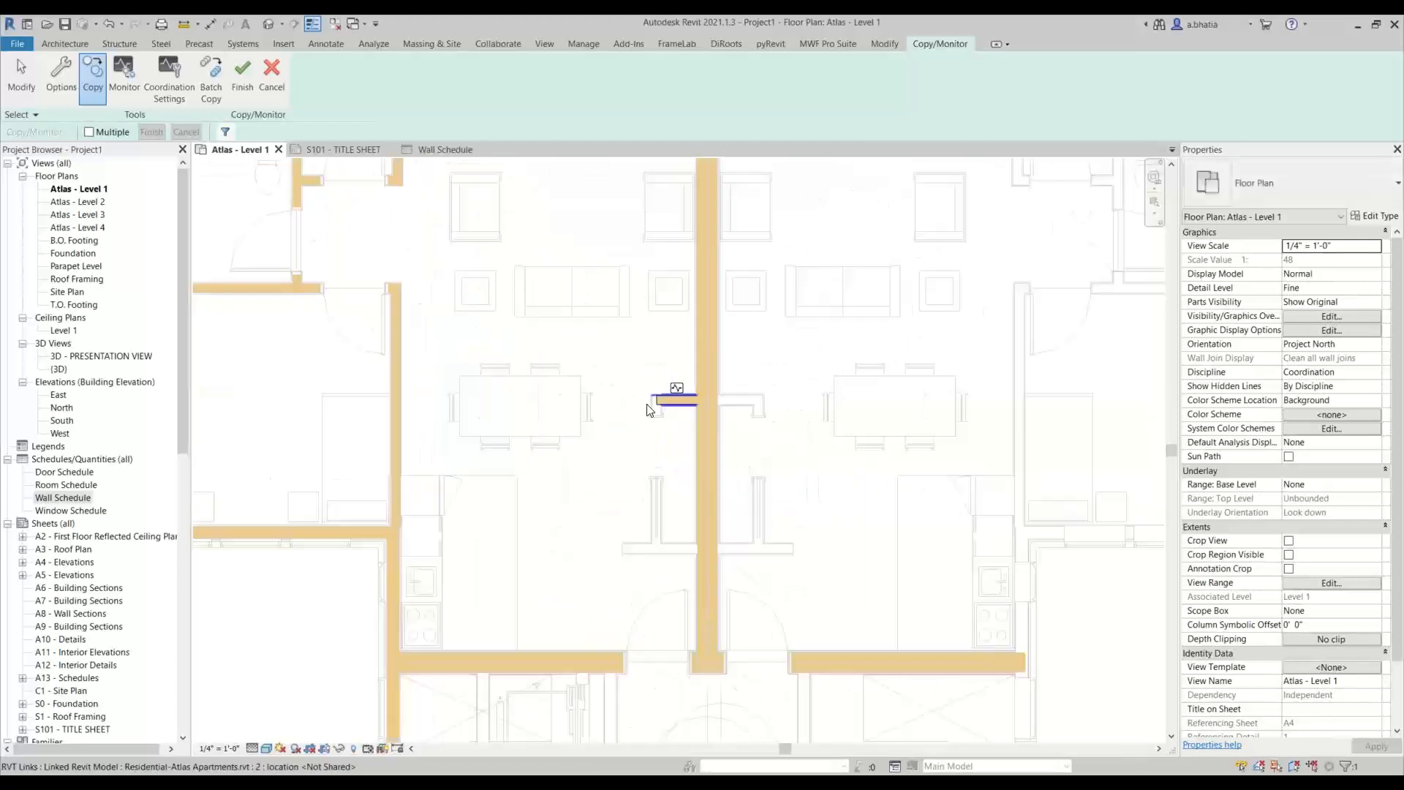
scroll(647, 410, up, 2)
click(656, 611)
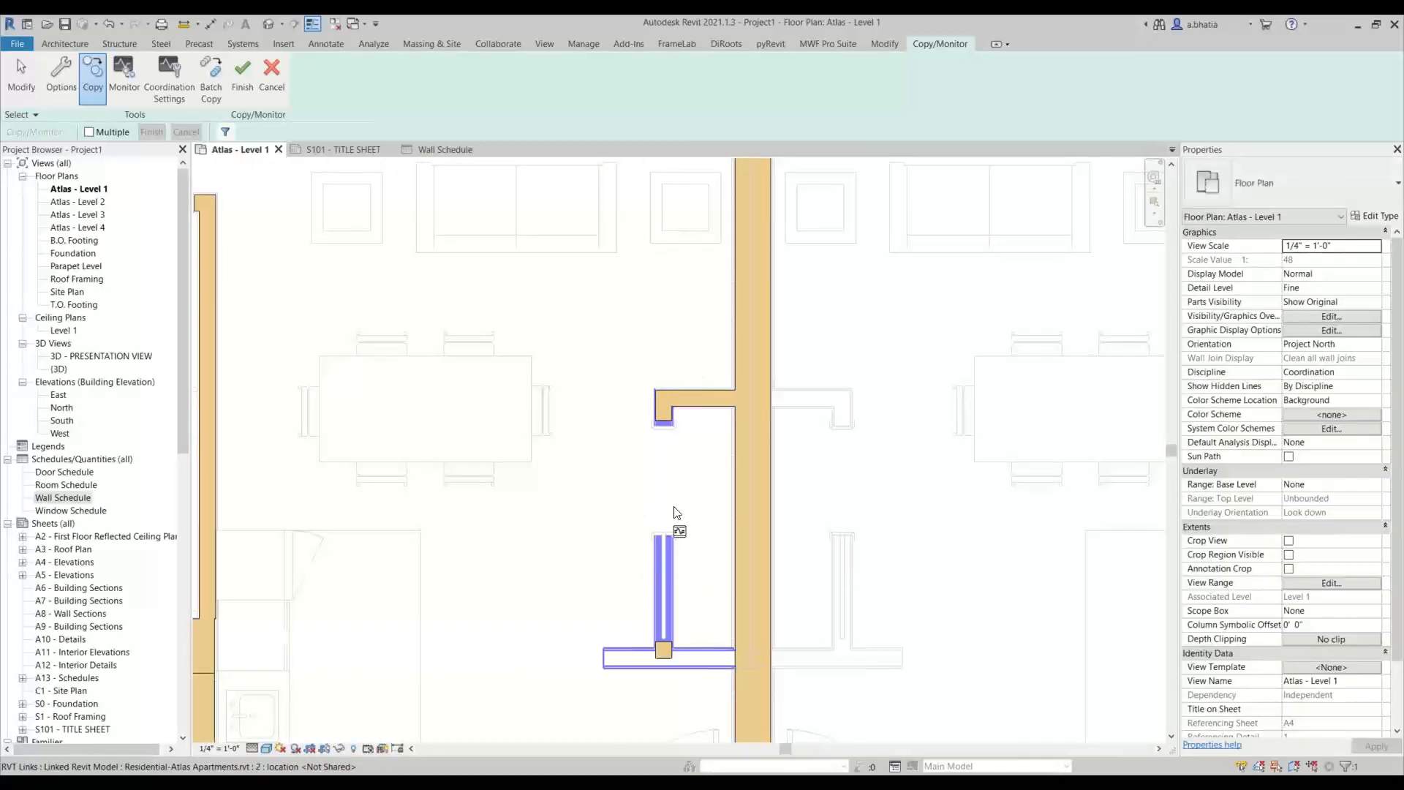
scroll(667, 506, down, 5)
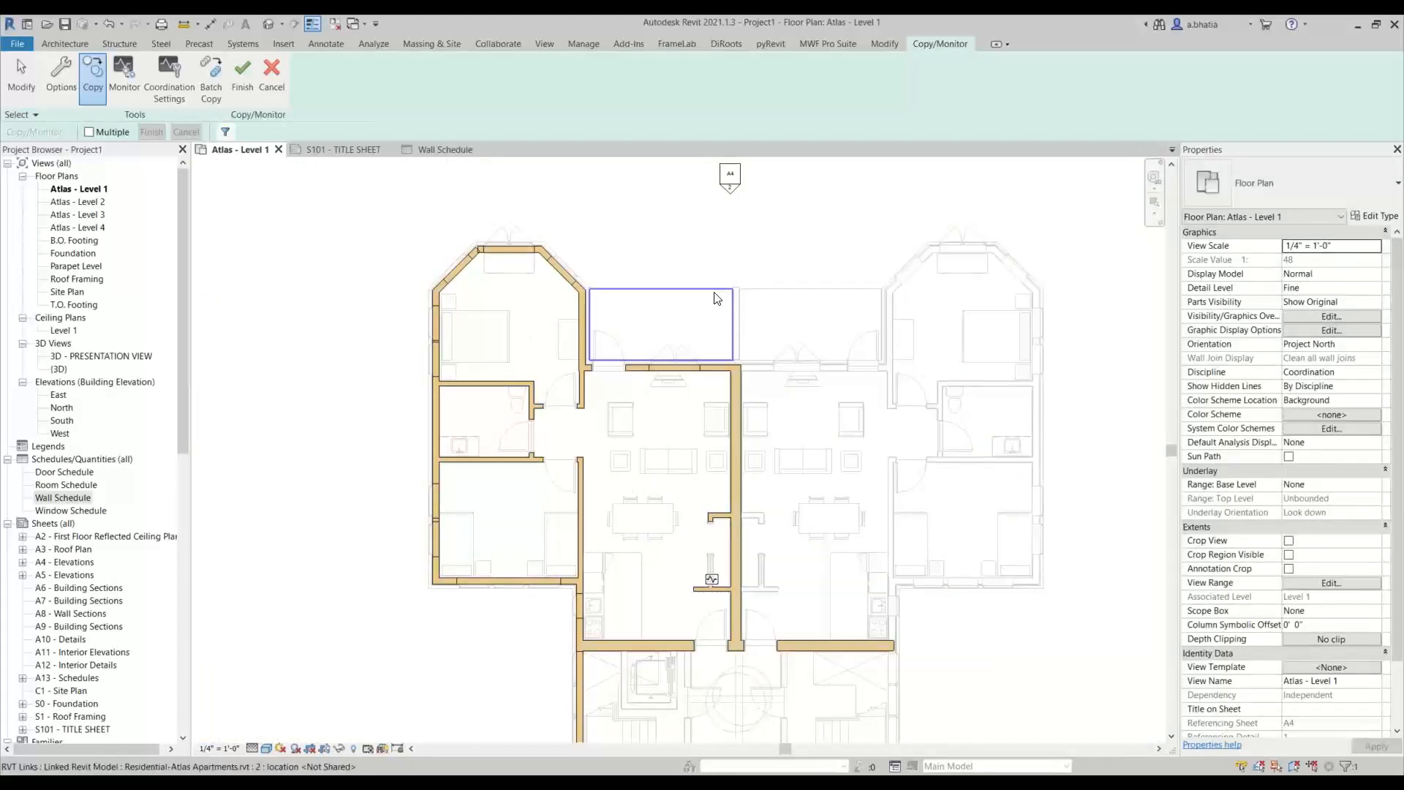
key(Escape)
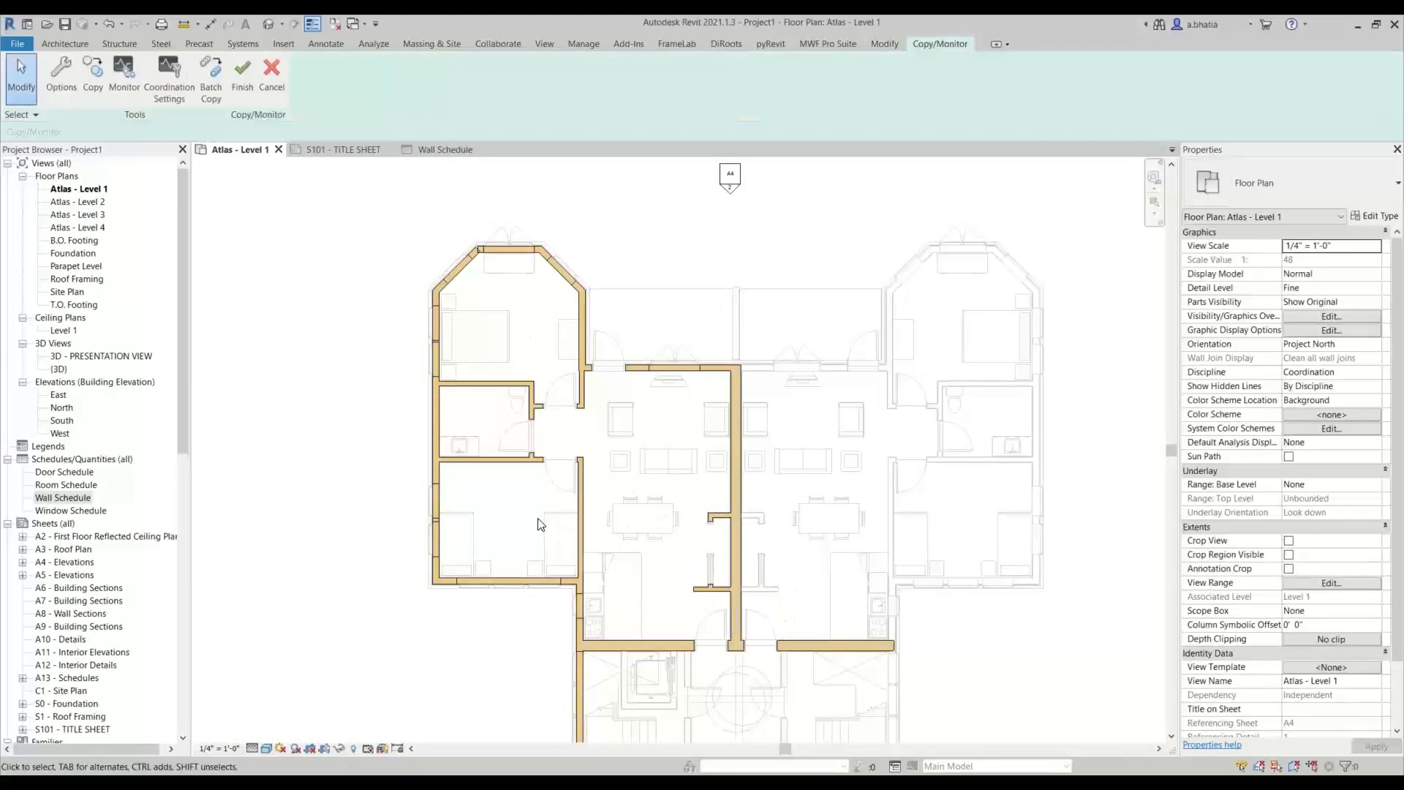
Step: Inspect the properties of the opening in the bay's top wall and those of the monitored wall hosting it
scroll(560, 282, up, 5)
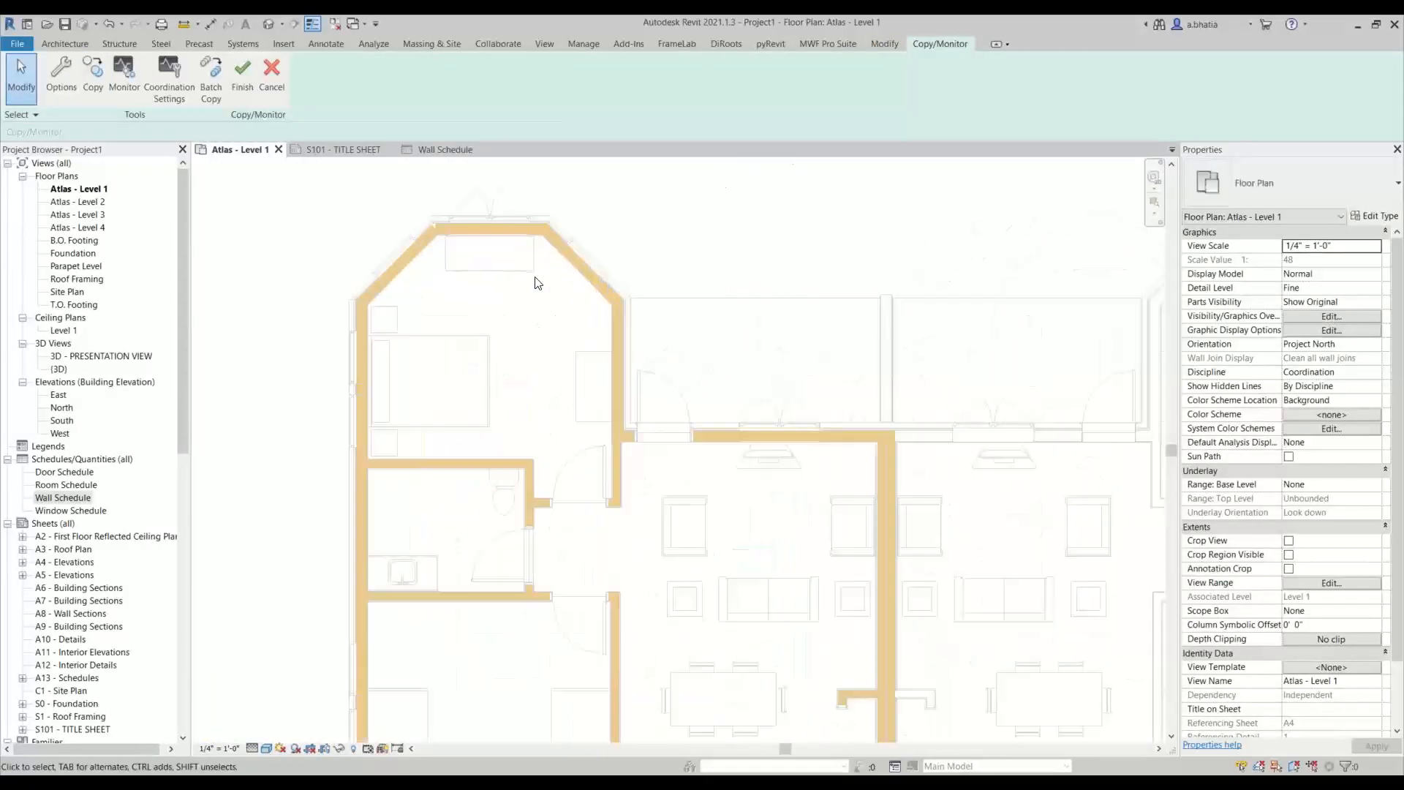
scroll(494, 221, up, 4)
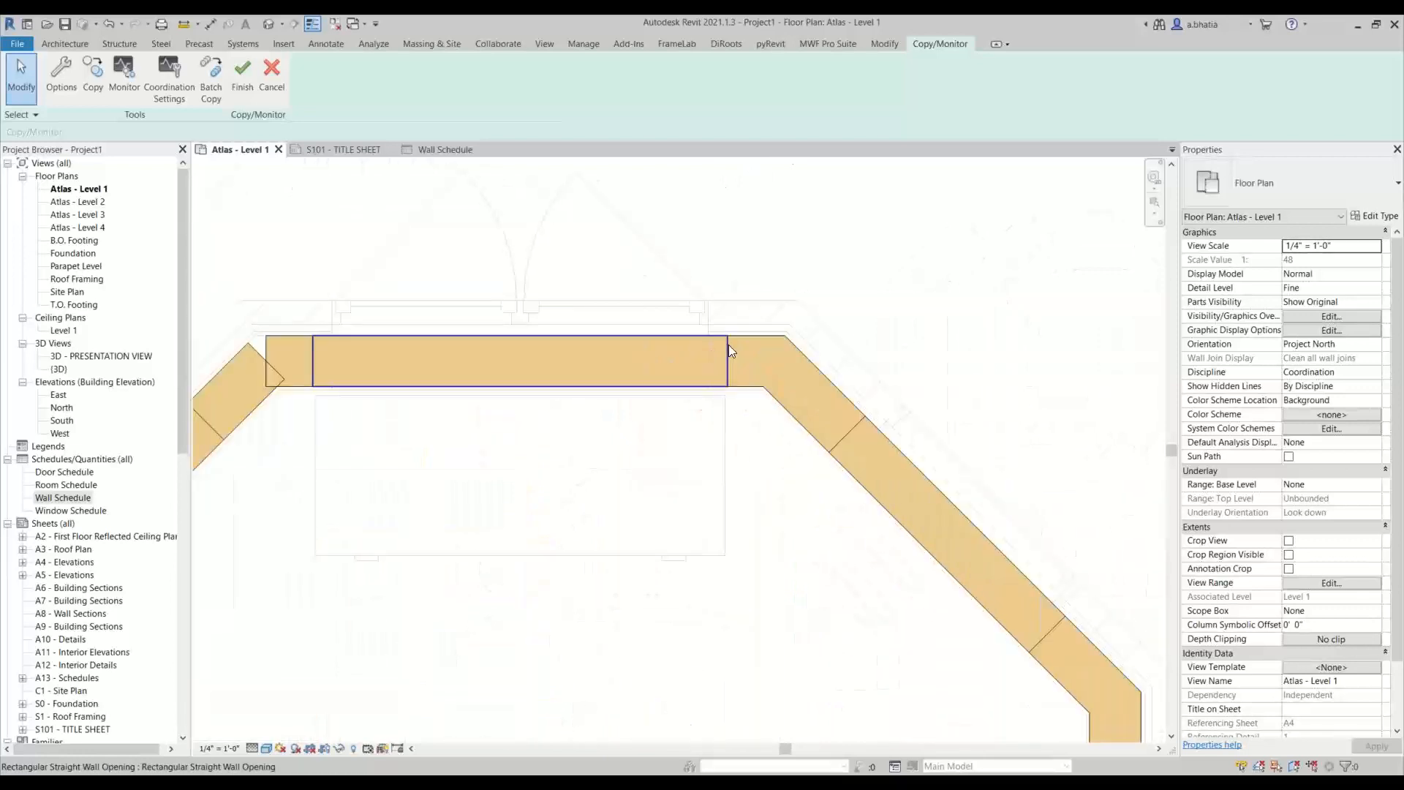
click(720, 370)
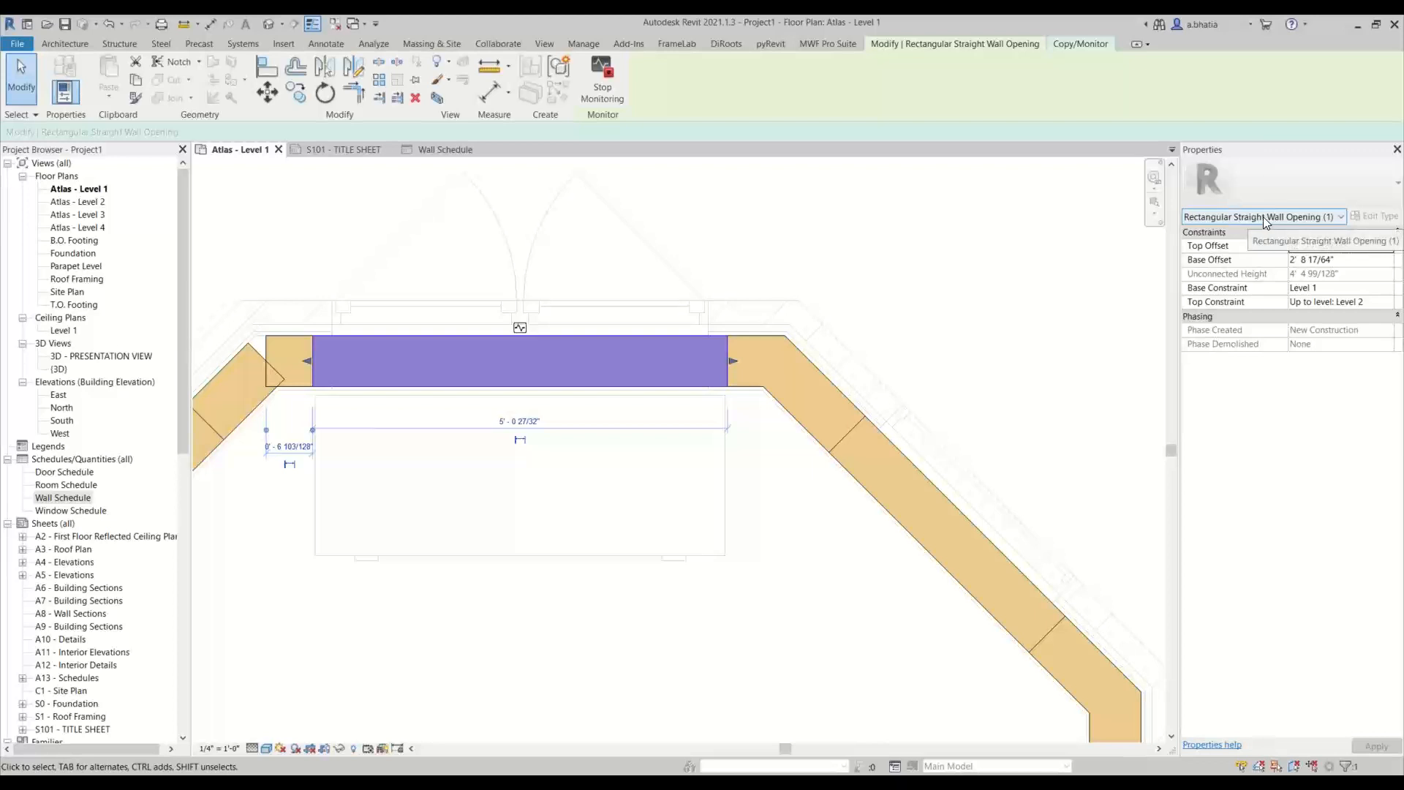
click(625, 227)
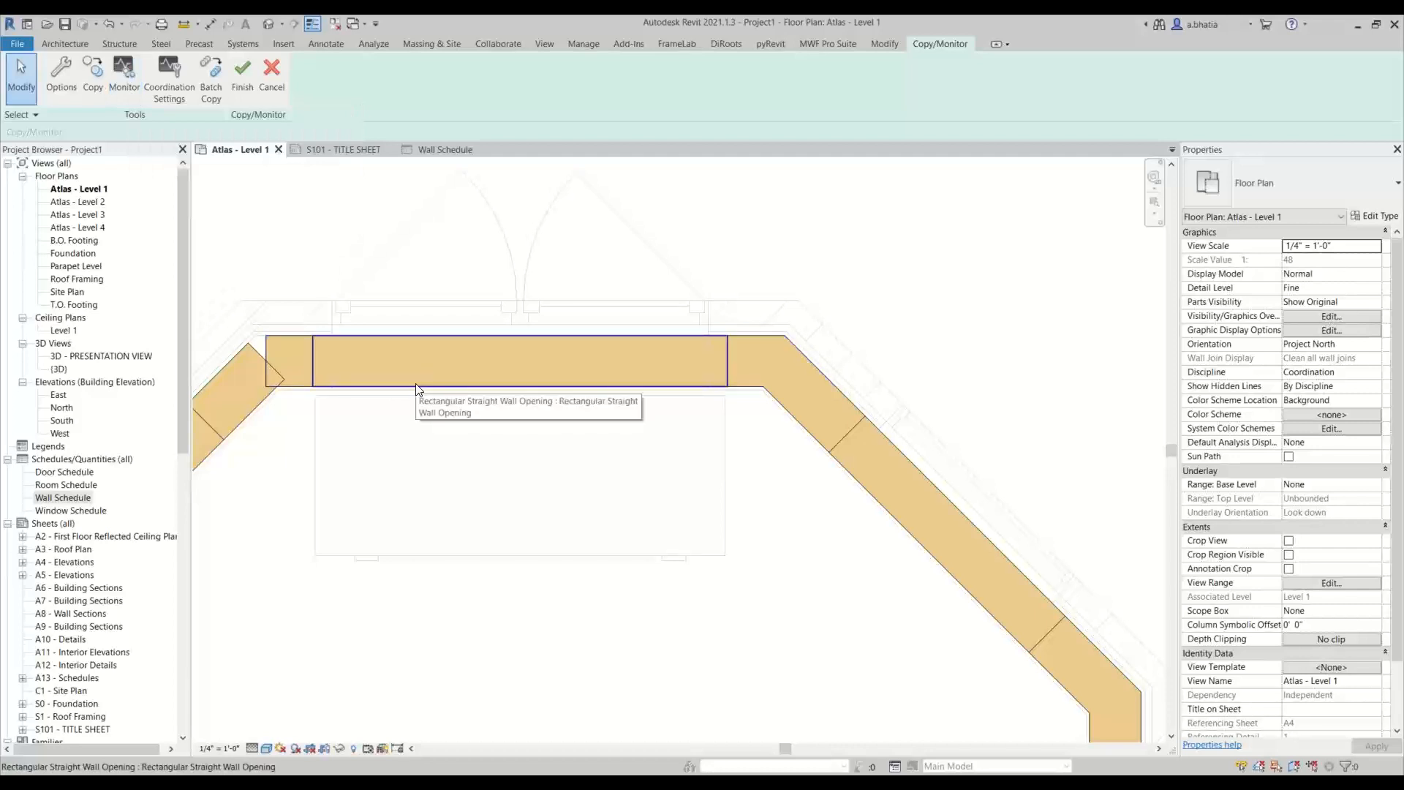
click(285, 387)
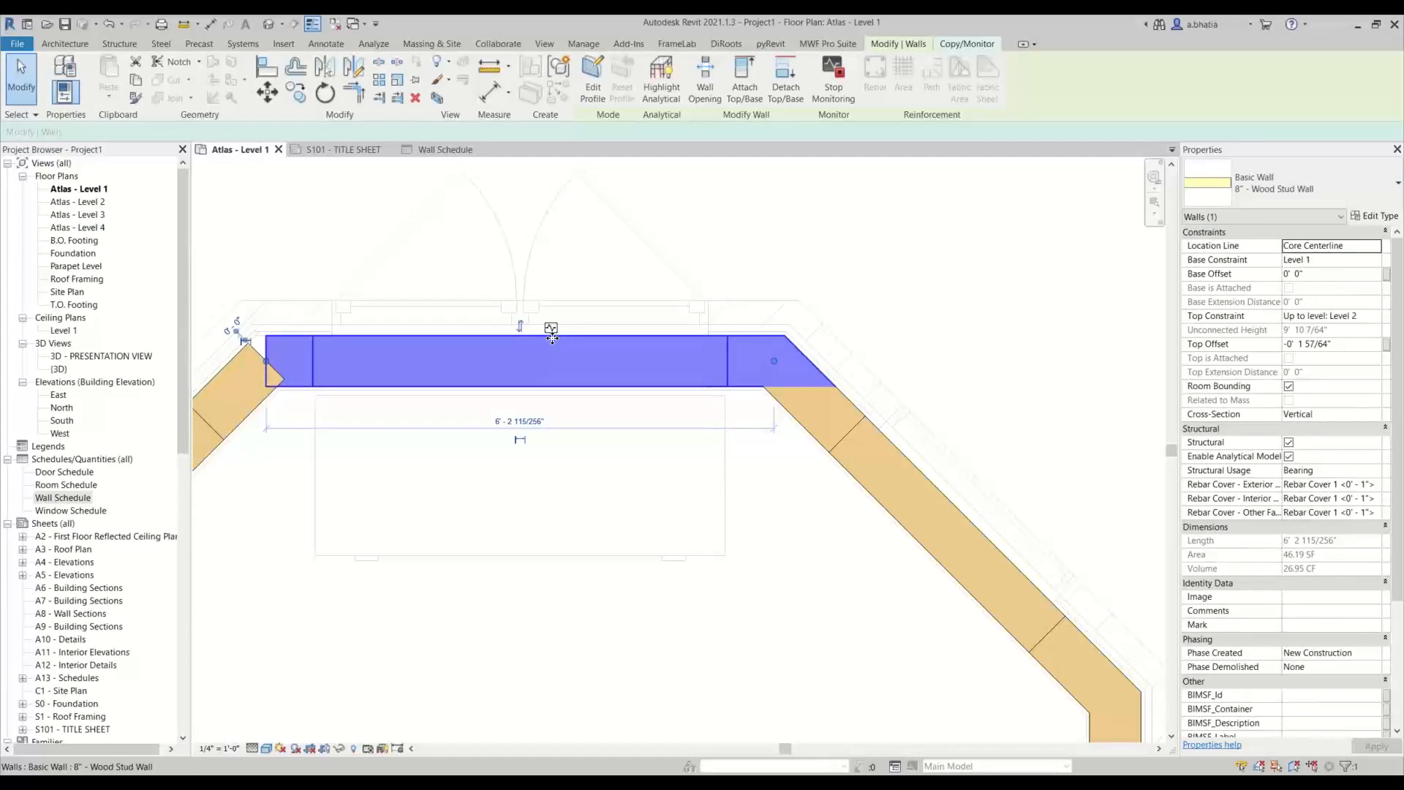
scroll(552, 338, up, 3)
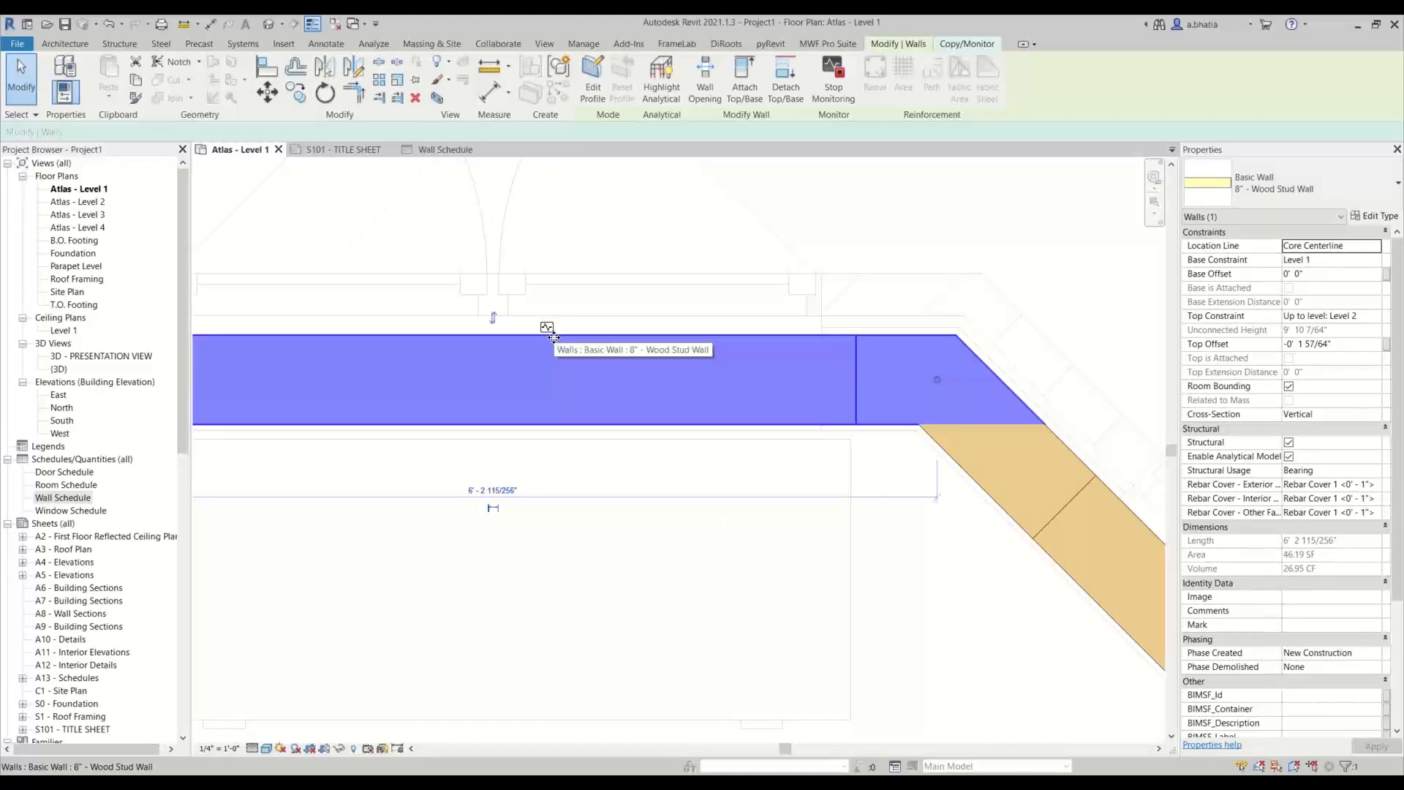
click(739, 256)
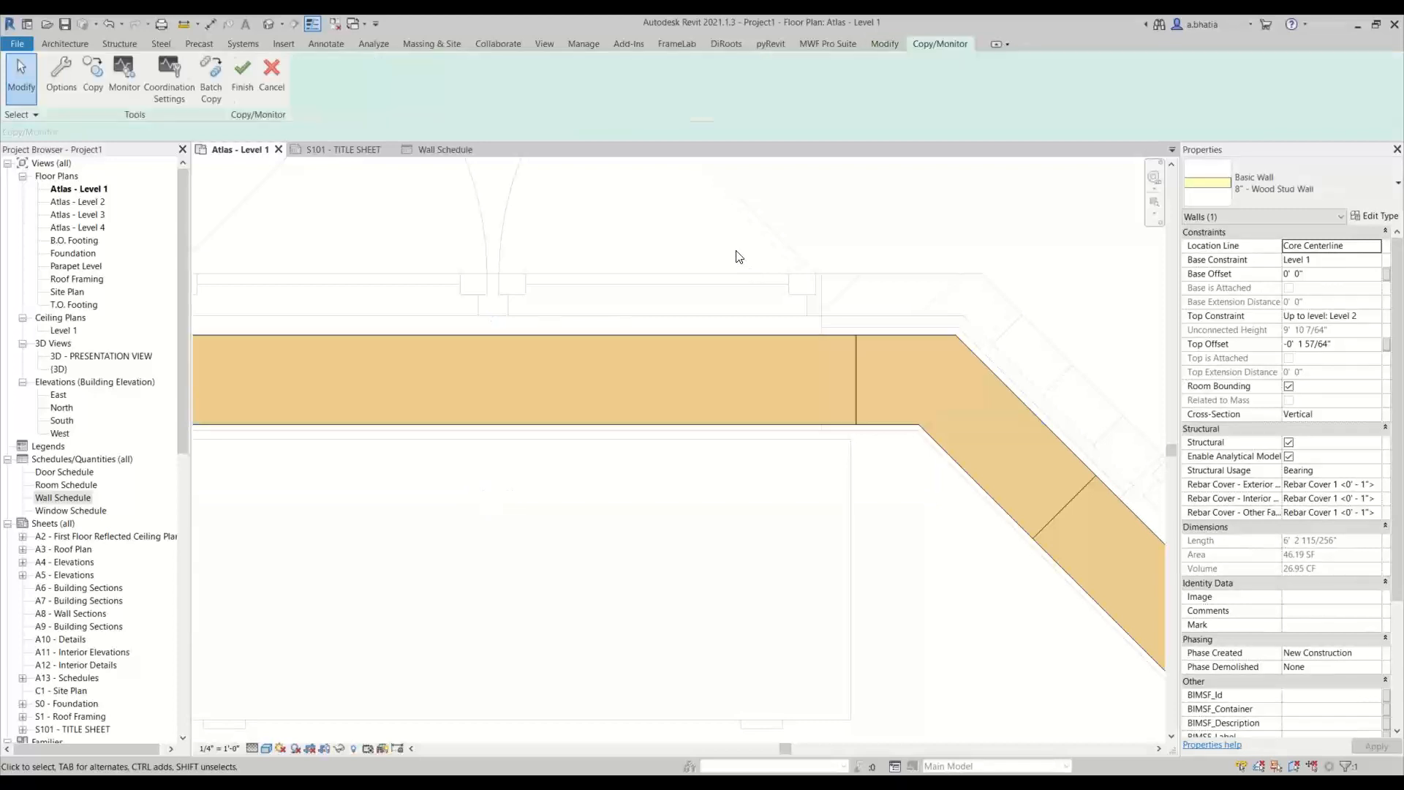
Step: Review the coordination settings for the plumbing fixtures, electrical fixtures and mechanical equipment categories, and close them without saving
click(158, 70)
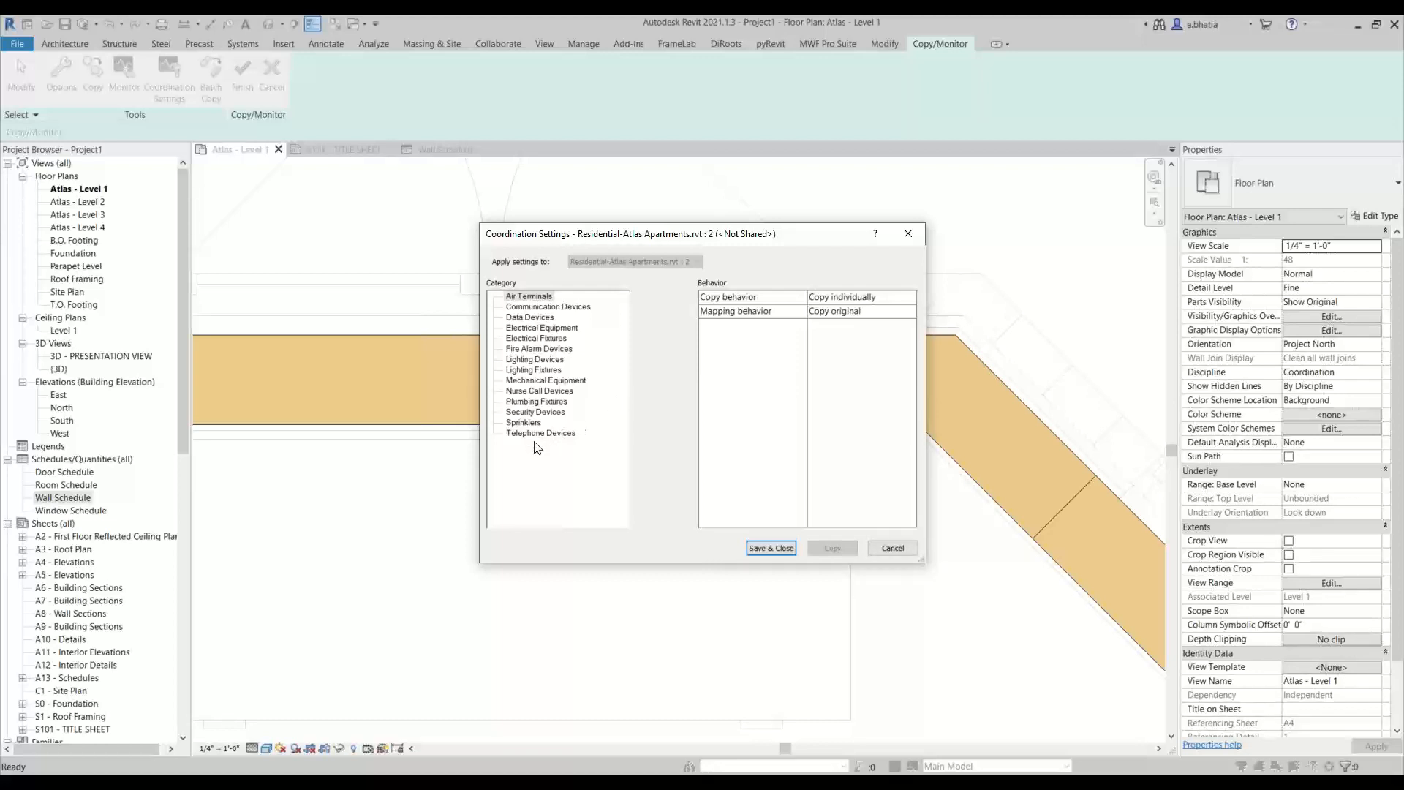
click(541, 381)
click(540, 402)
click(538, 339)
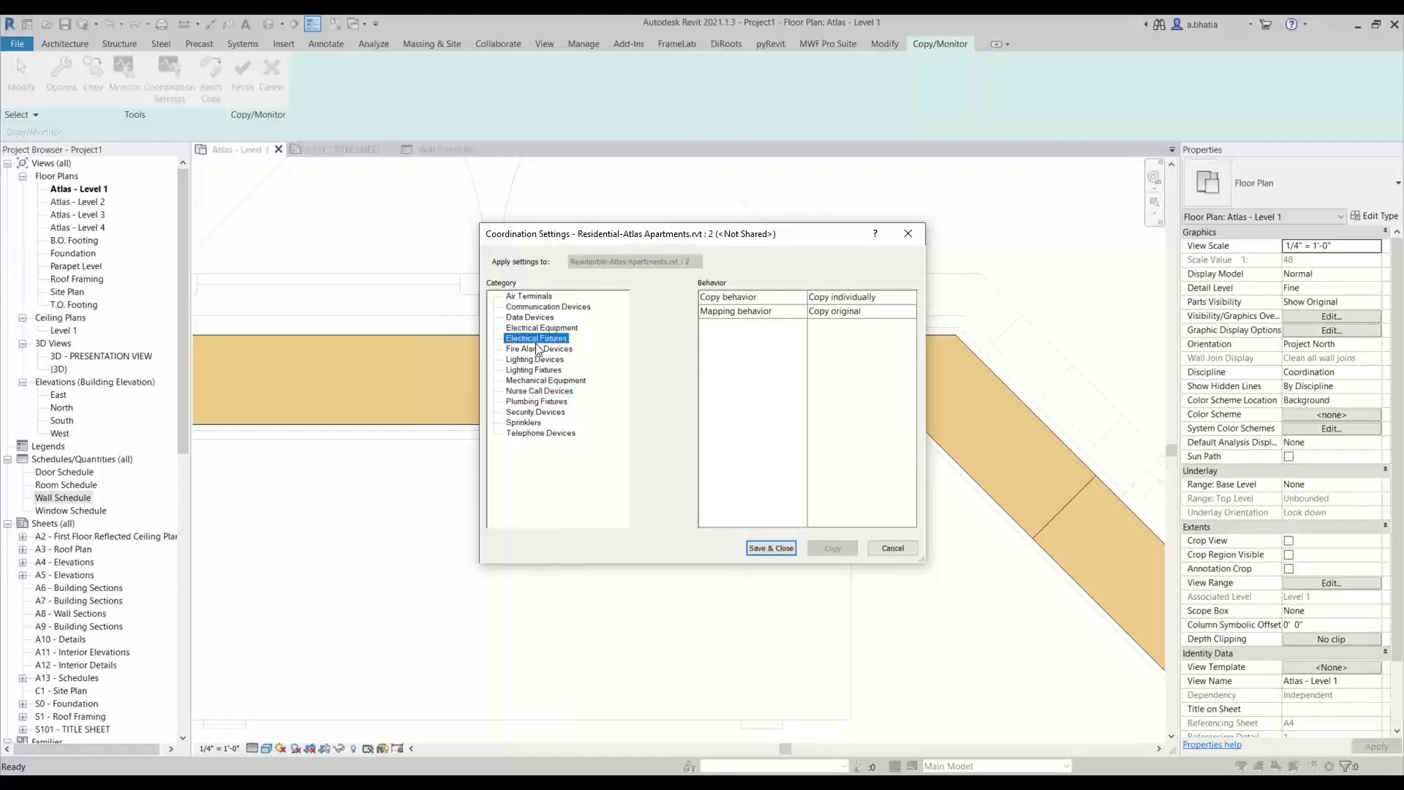
click(534, 380)
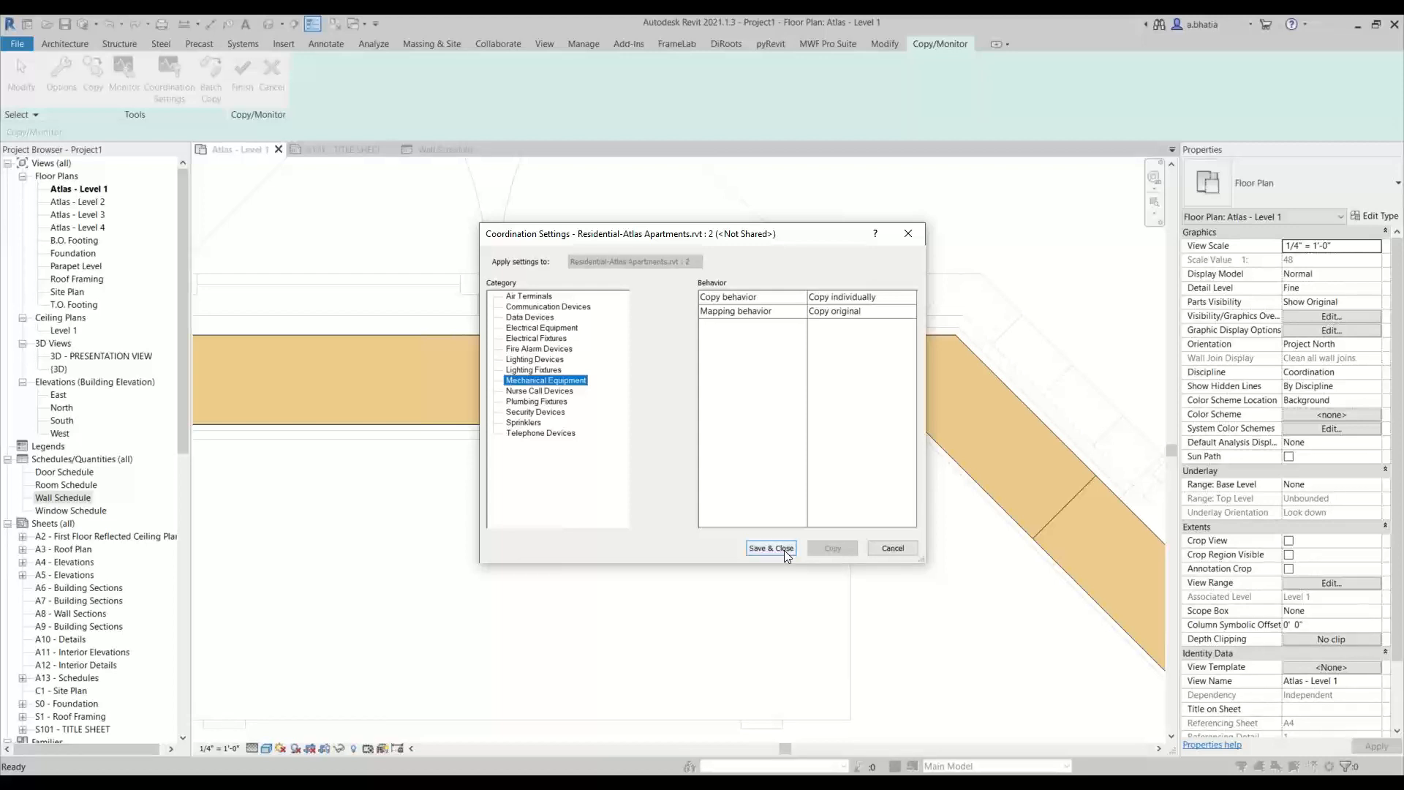
click(897, 550)
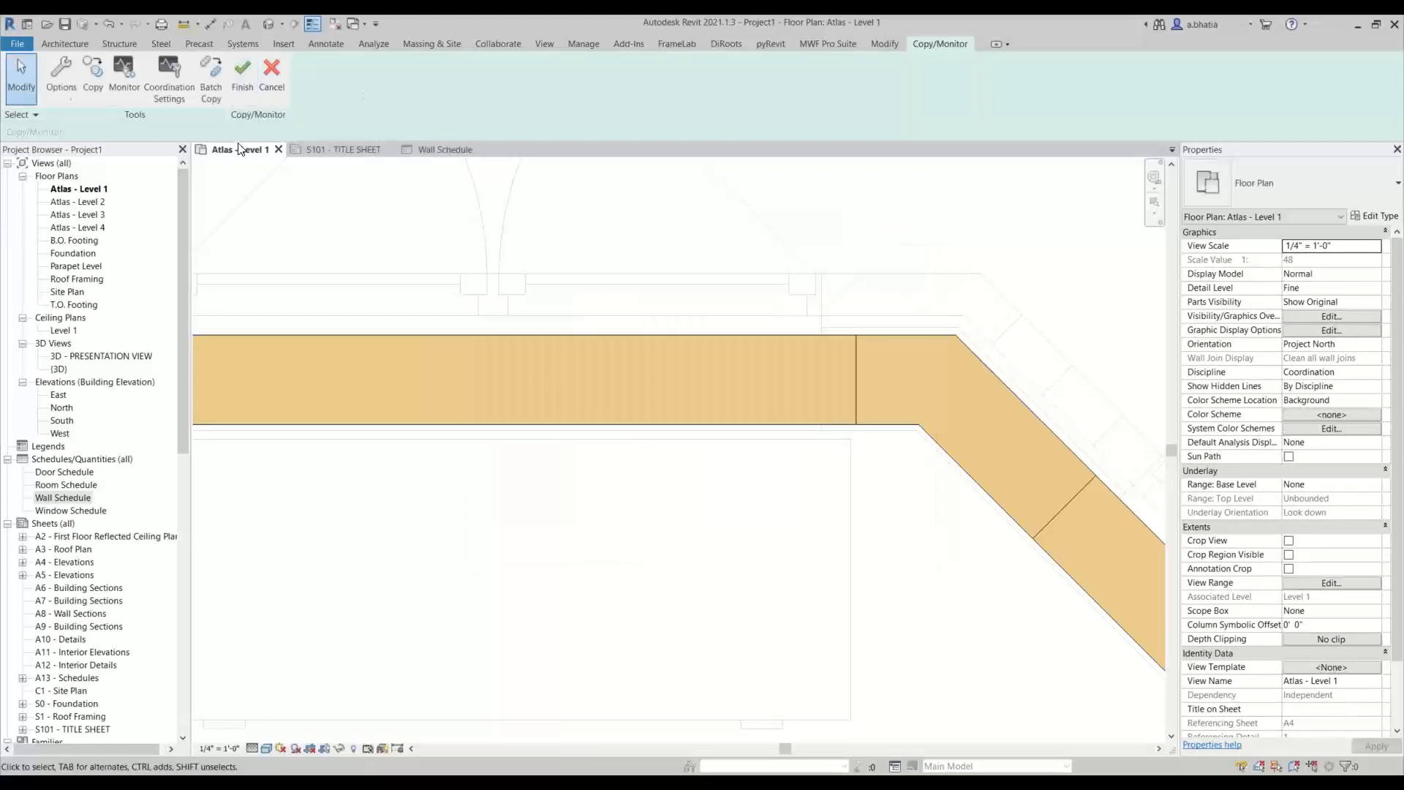
Step: Finish the Copy/Monitor session and stretch the bay top wall's left end to the diagonal wall's endpoint, unjoining the conflicting elements
click(243, 82)
scroll(625, 390, down, 5)
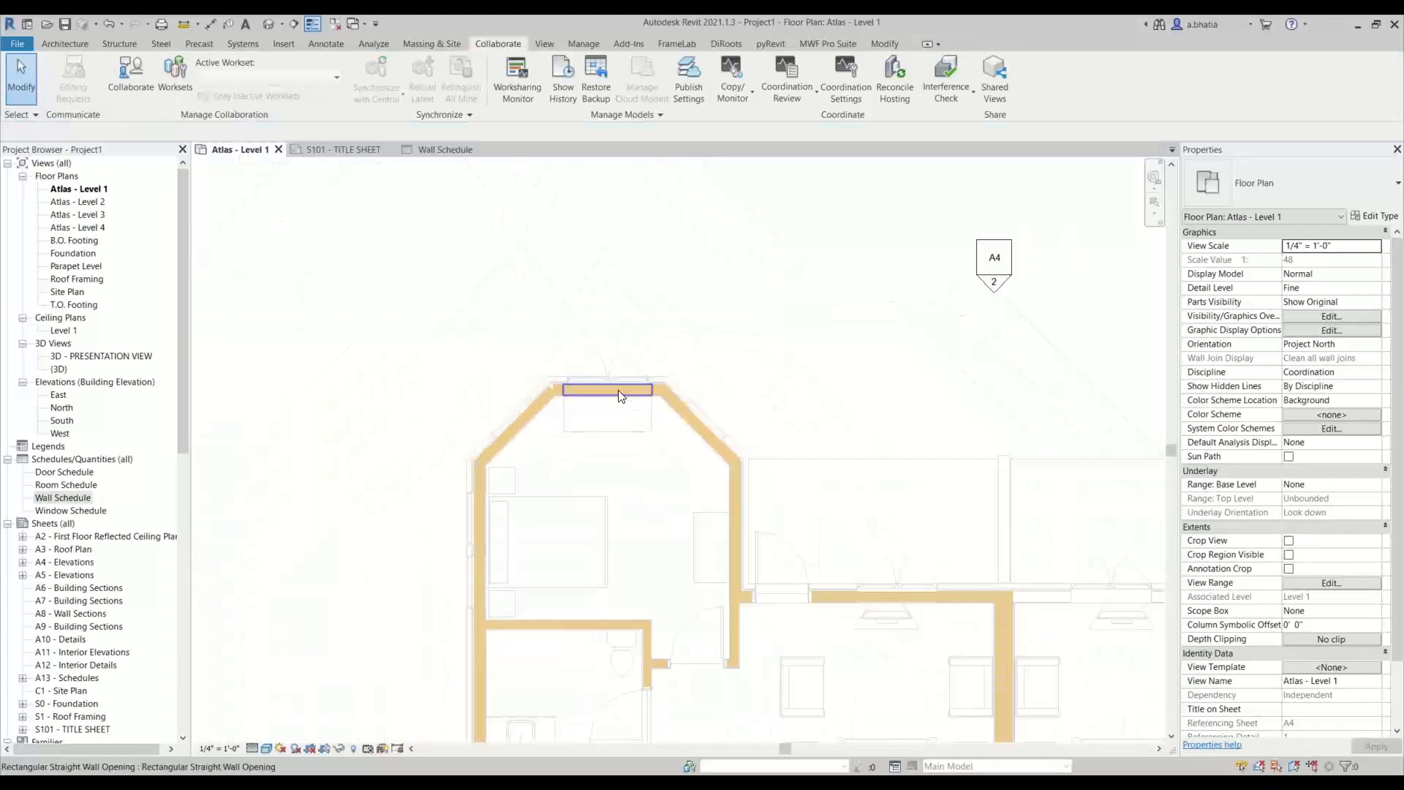
scroll(548, 383, up, 10)
click(572, 276)
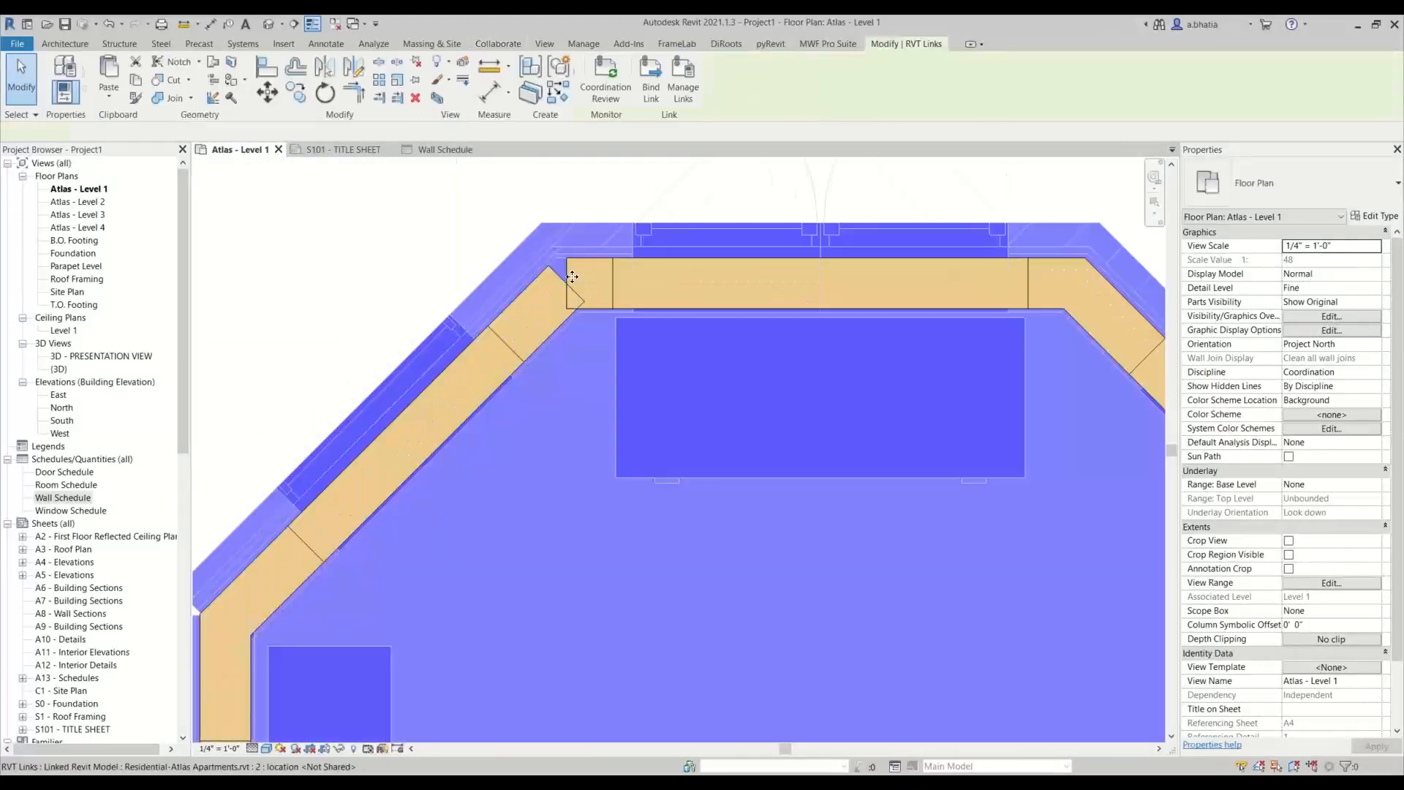
click(499, 221)
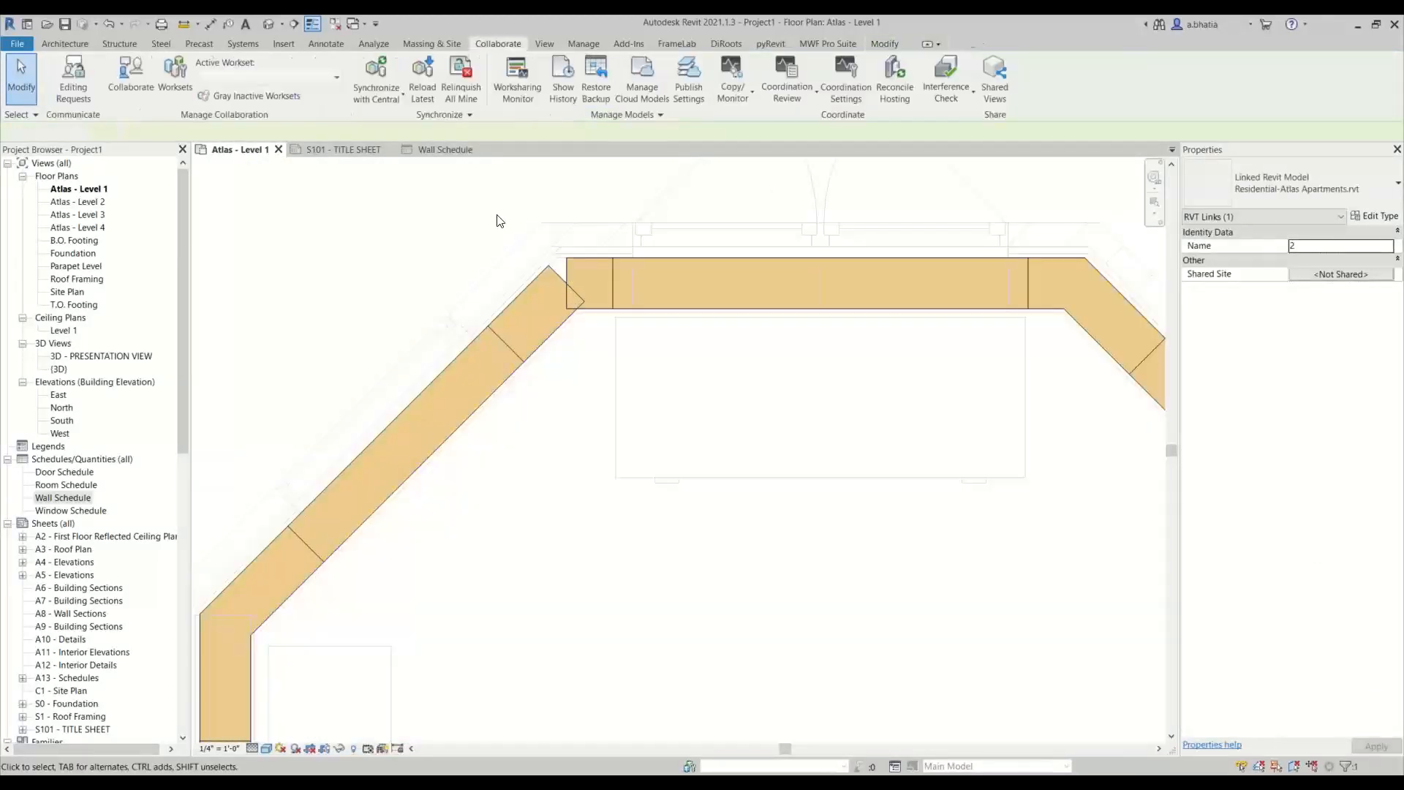
click(572, 271)
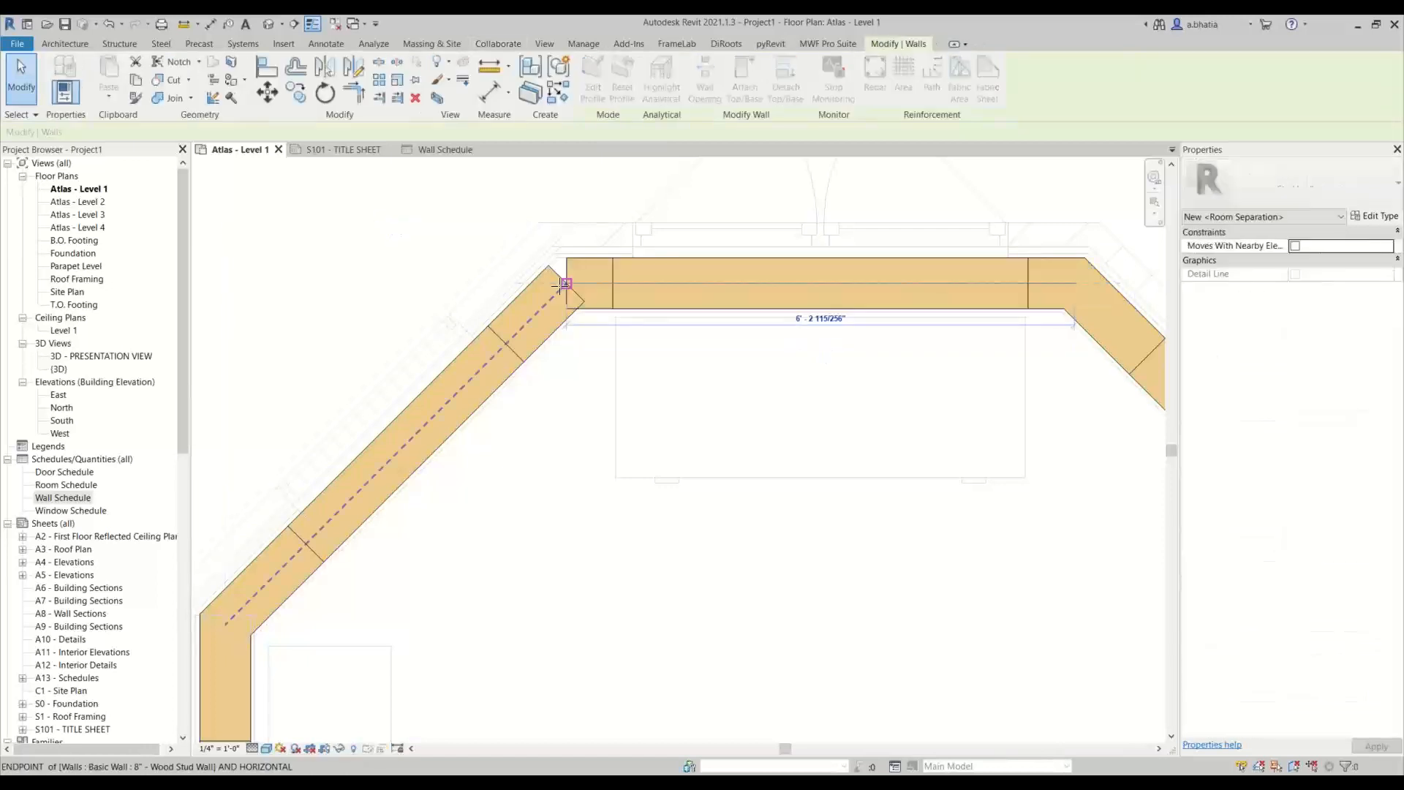
drag(560, 286, 561, 285)
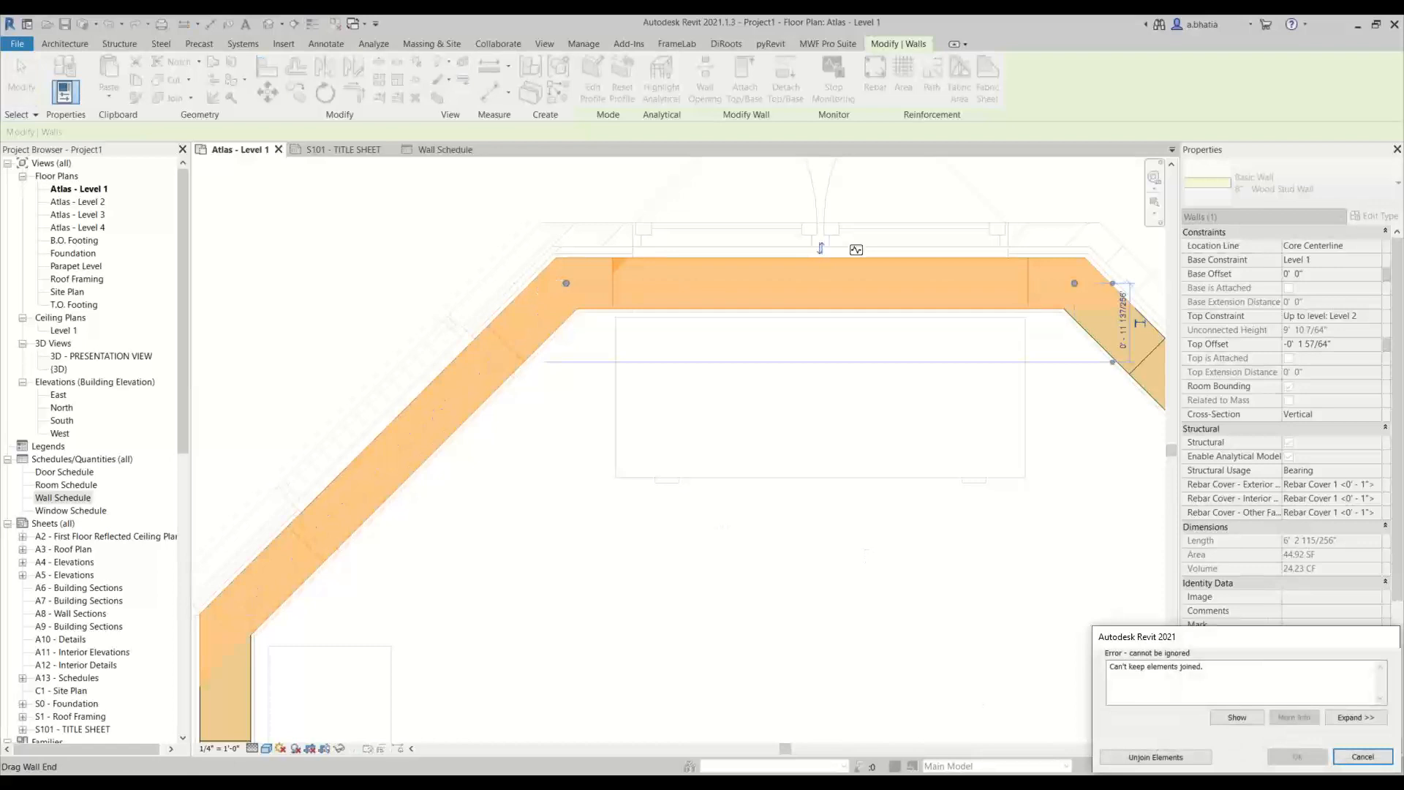
click(1155, 757)
scroll(662, 403, down, 4)
click(619, 380)
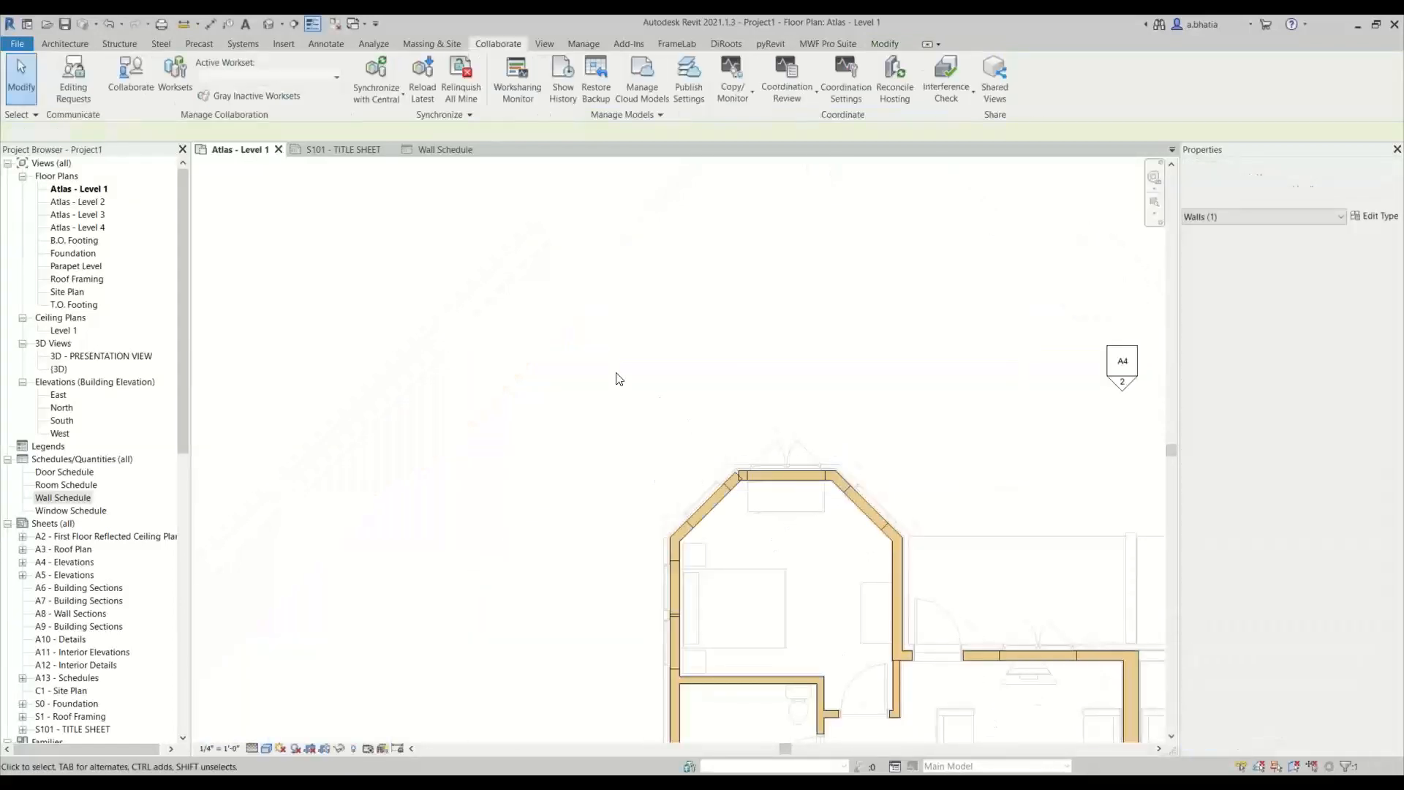
scroll(621, 376, down, 4)
scroll(693, 418, up, 2)
middle_drag(693, 442, 672, 321)
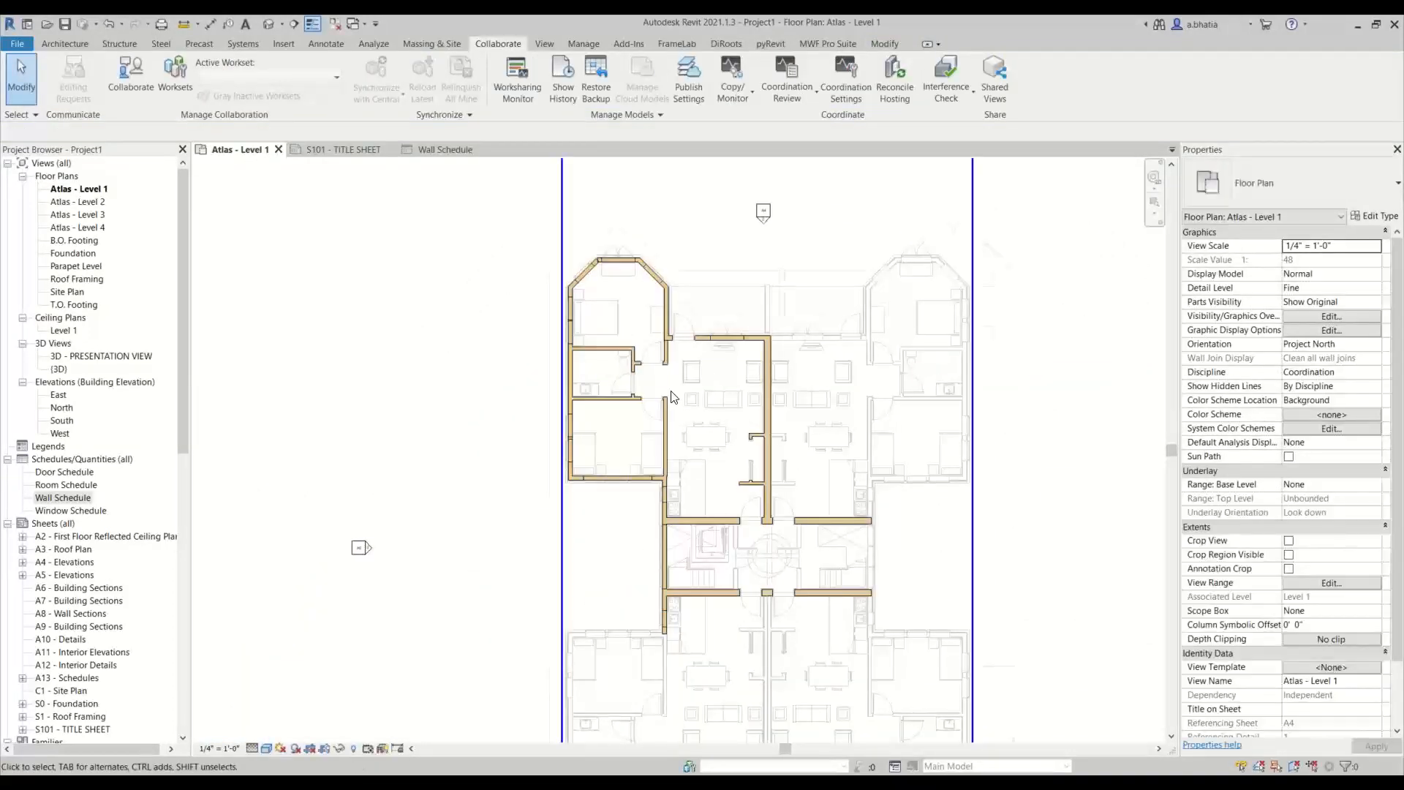
scroll(668, 391, up, 1)
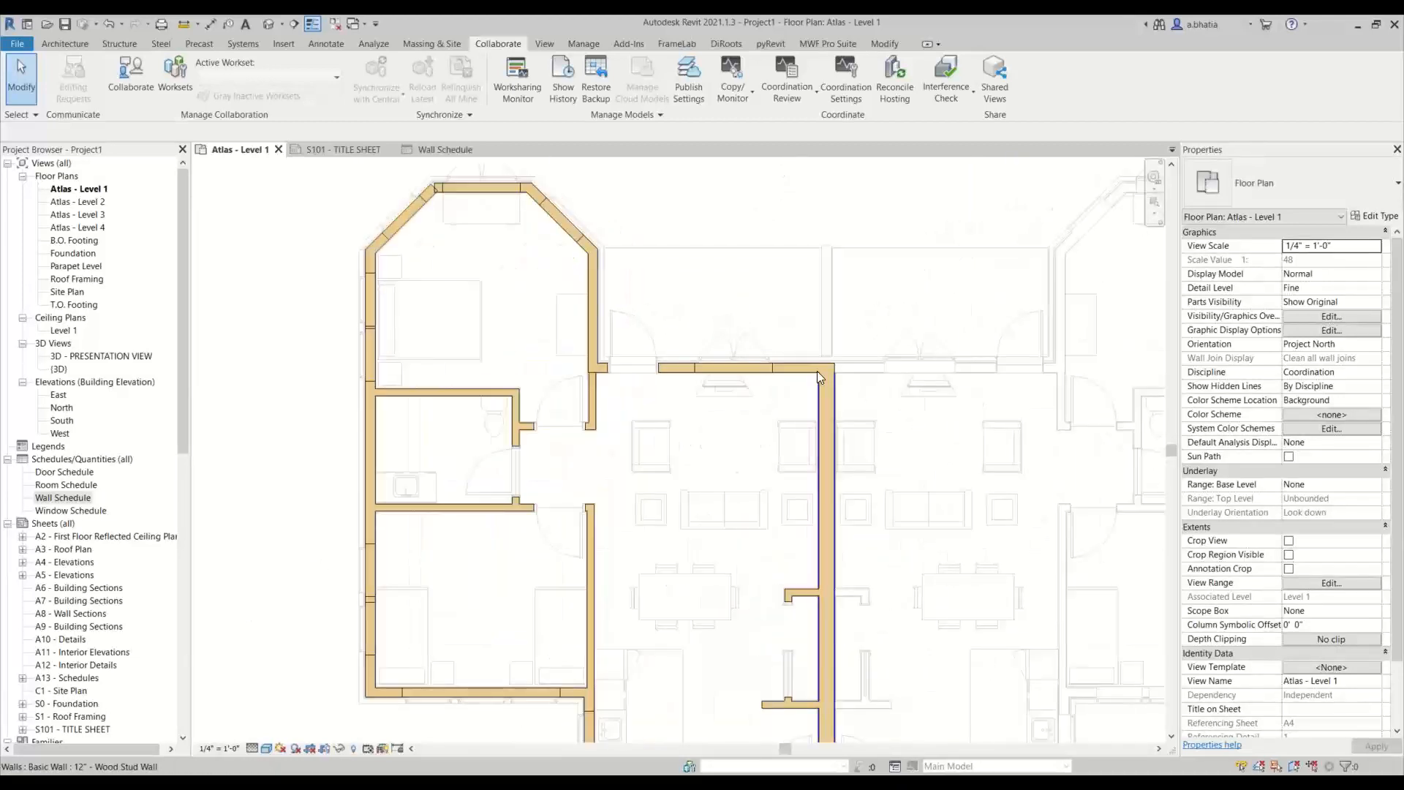
Step: Try to auto-join the living room's top exterior wall and the 12" party wall using the Panels Auto Join rule set
click(817, 394)
ctrl+click(823, 395)
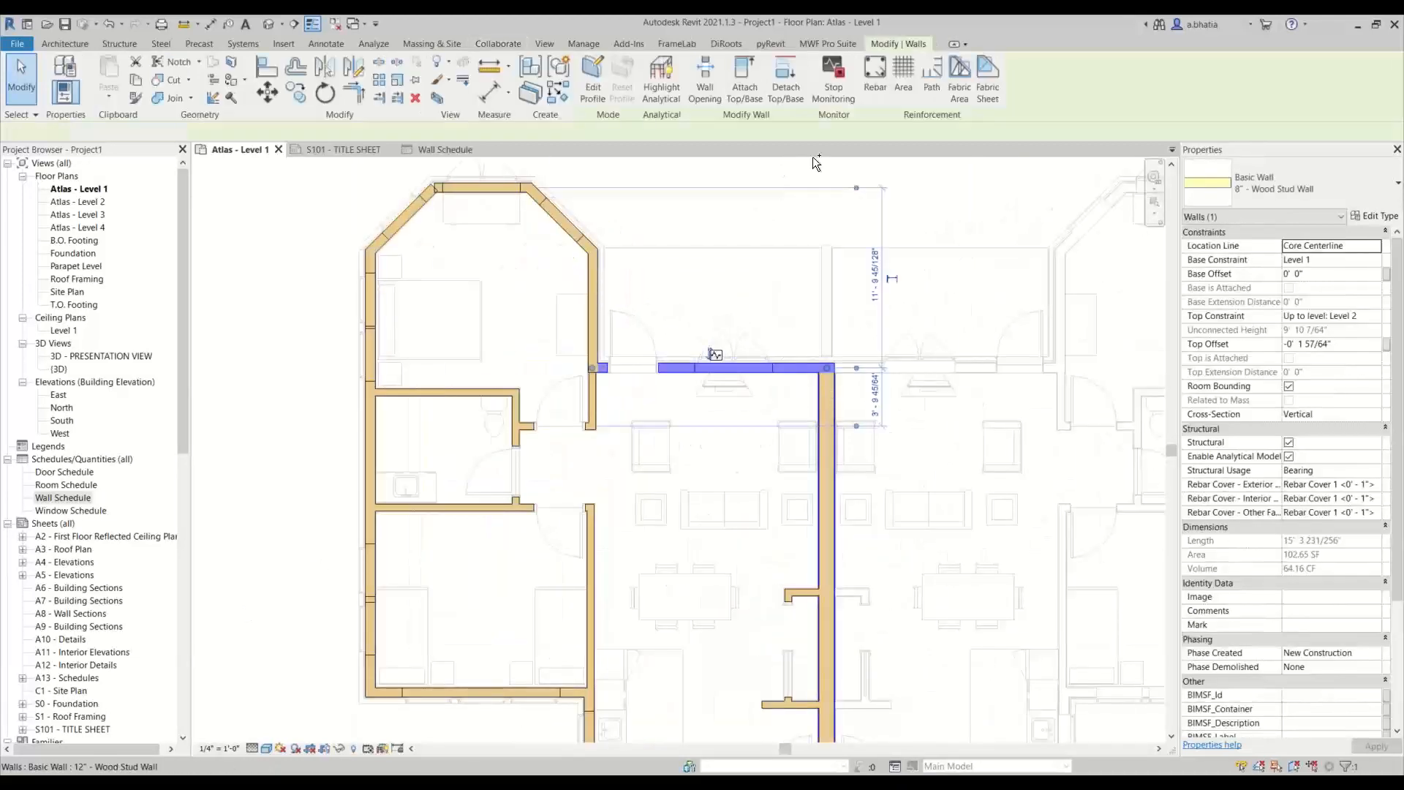
click(815, 42)
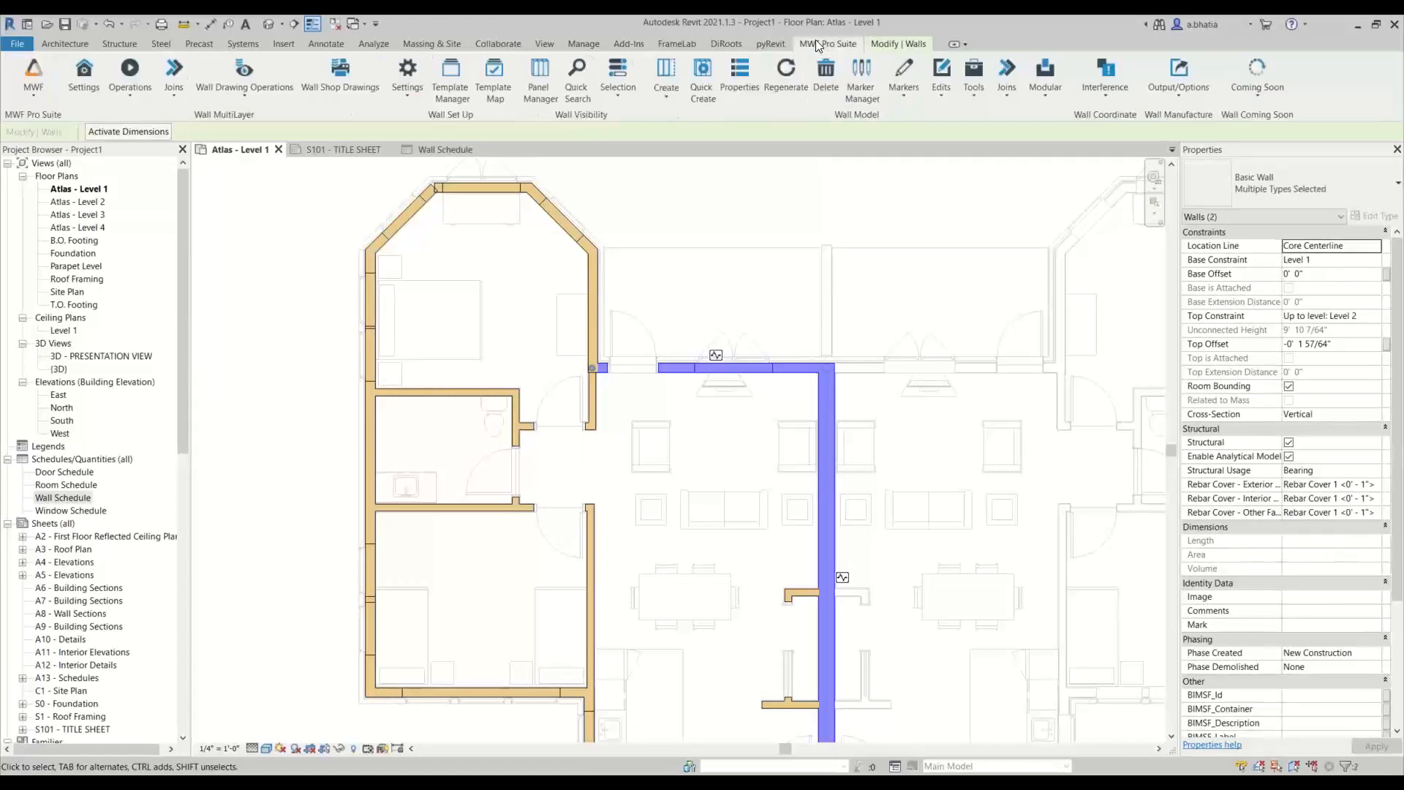
click(1001, 67)
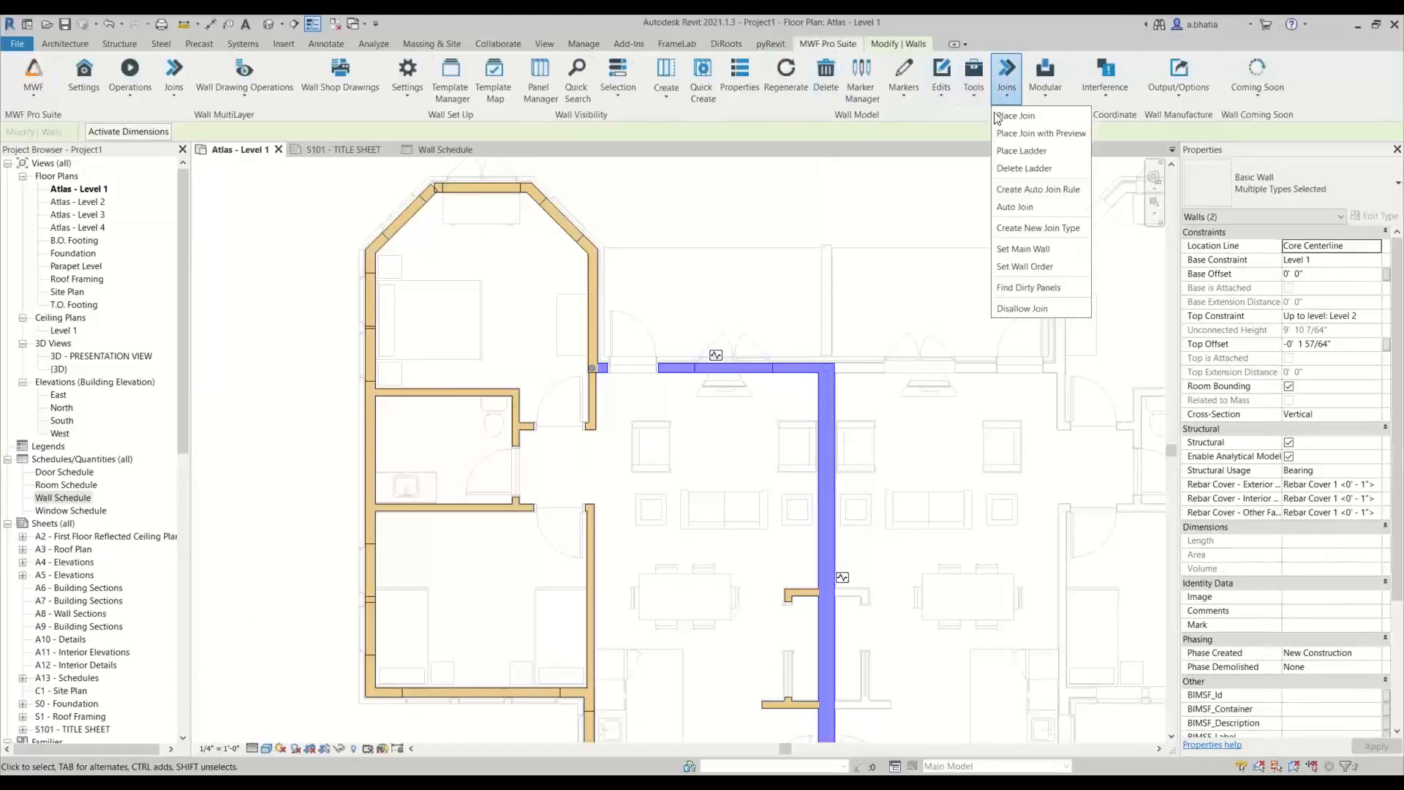
click(1010, 208)
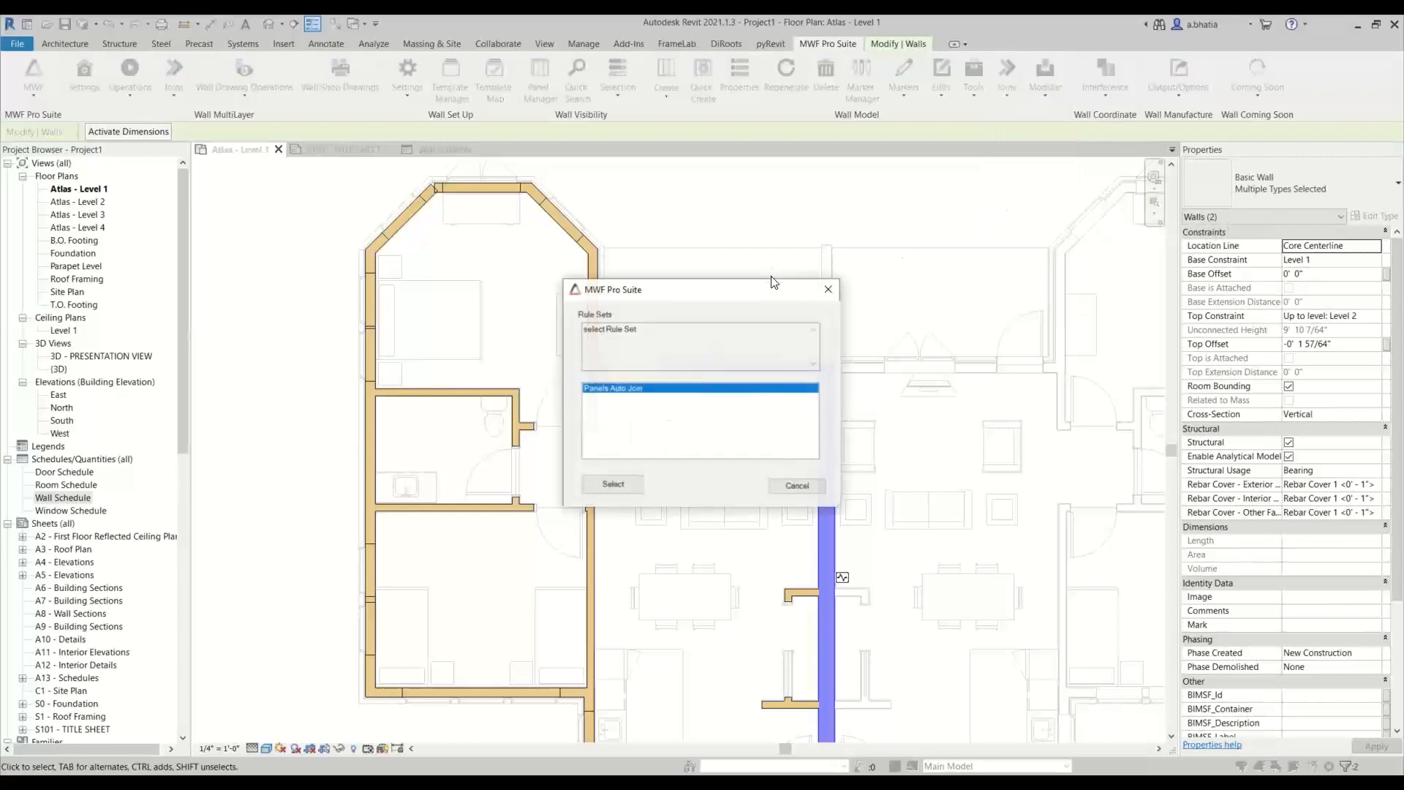
click(629, 488)
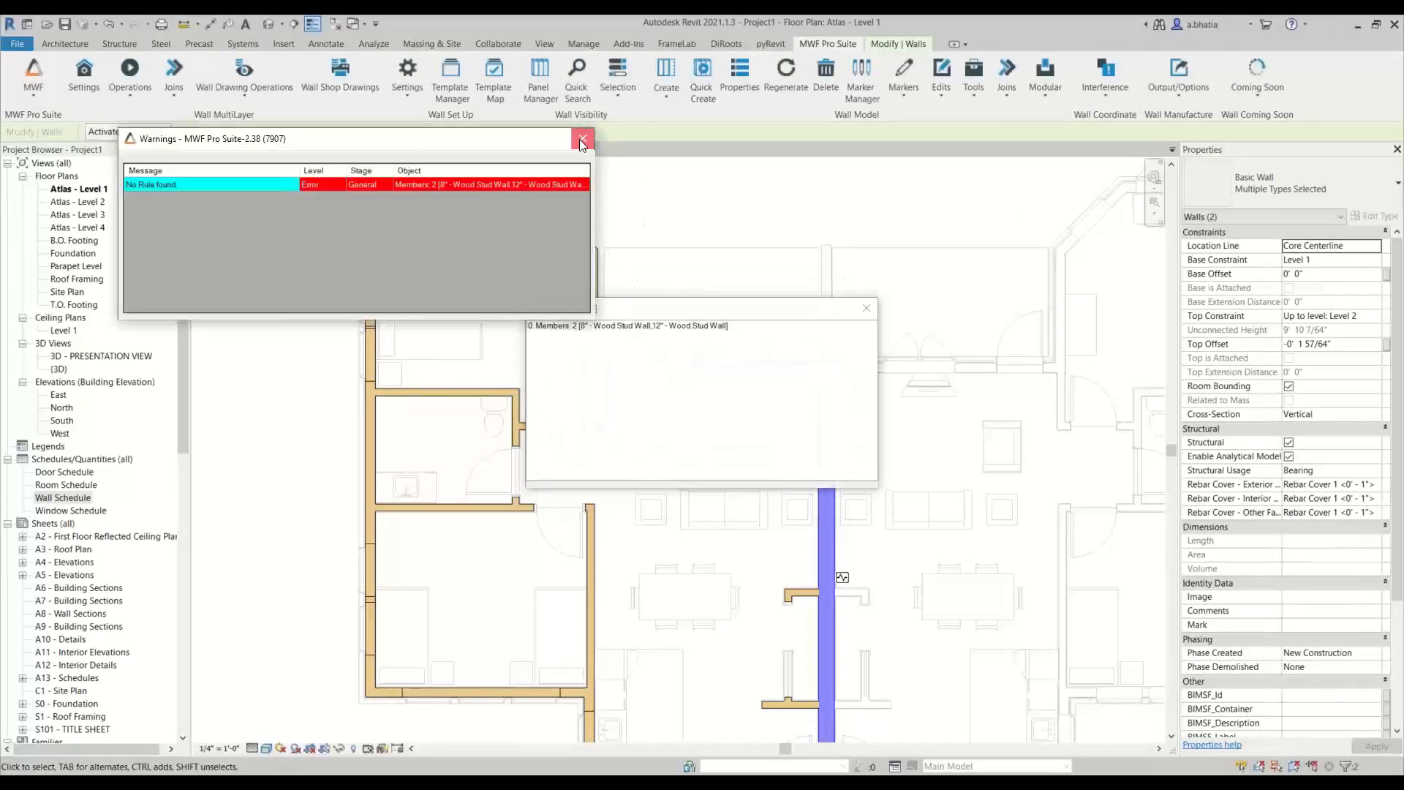
click(582, 140)
click(866, 308)
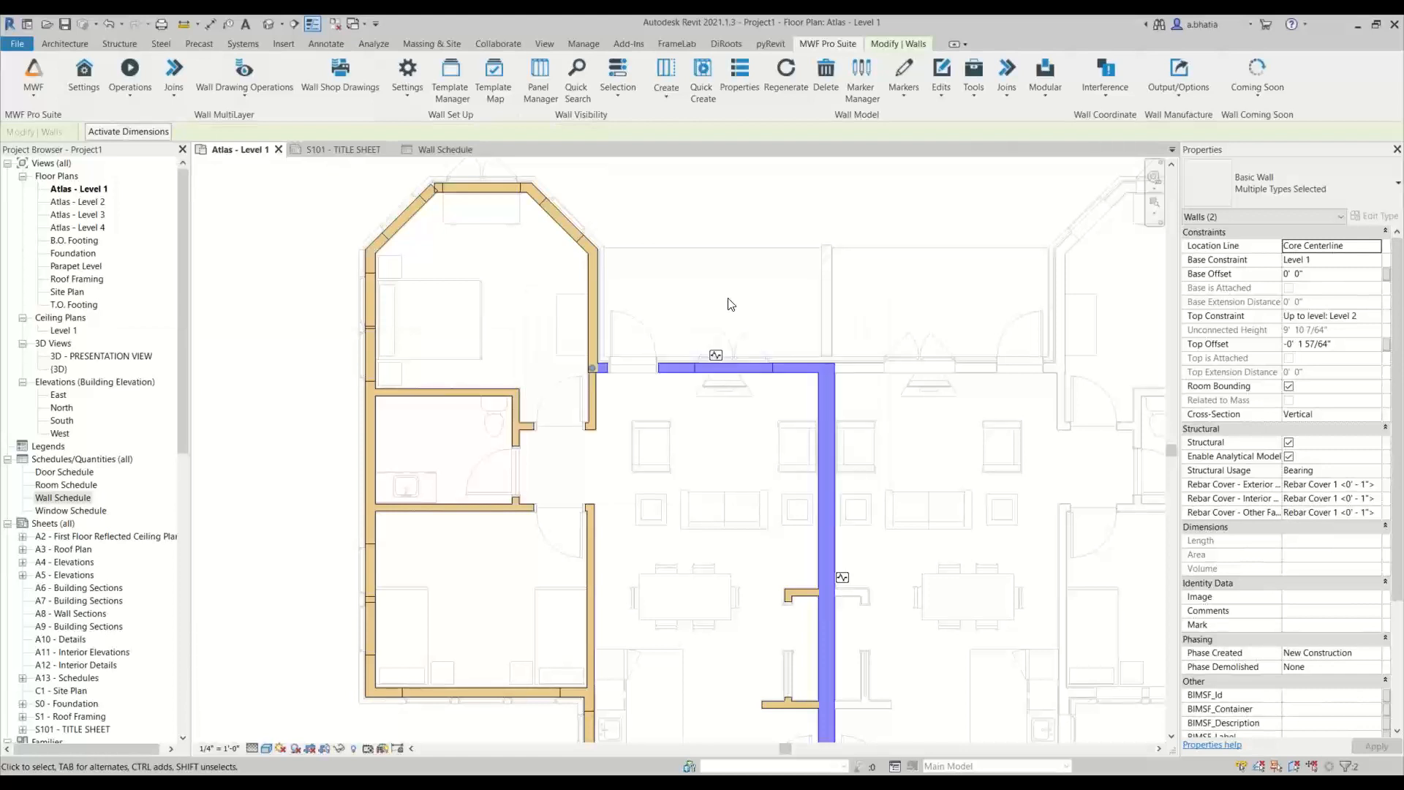
scroll(732, 305, down, 2)
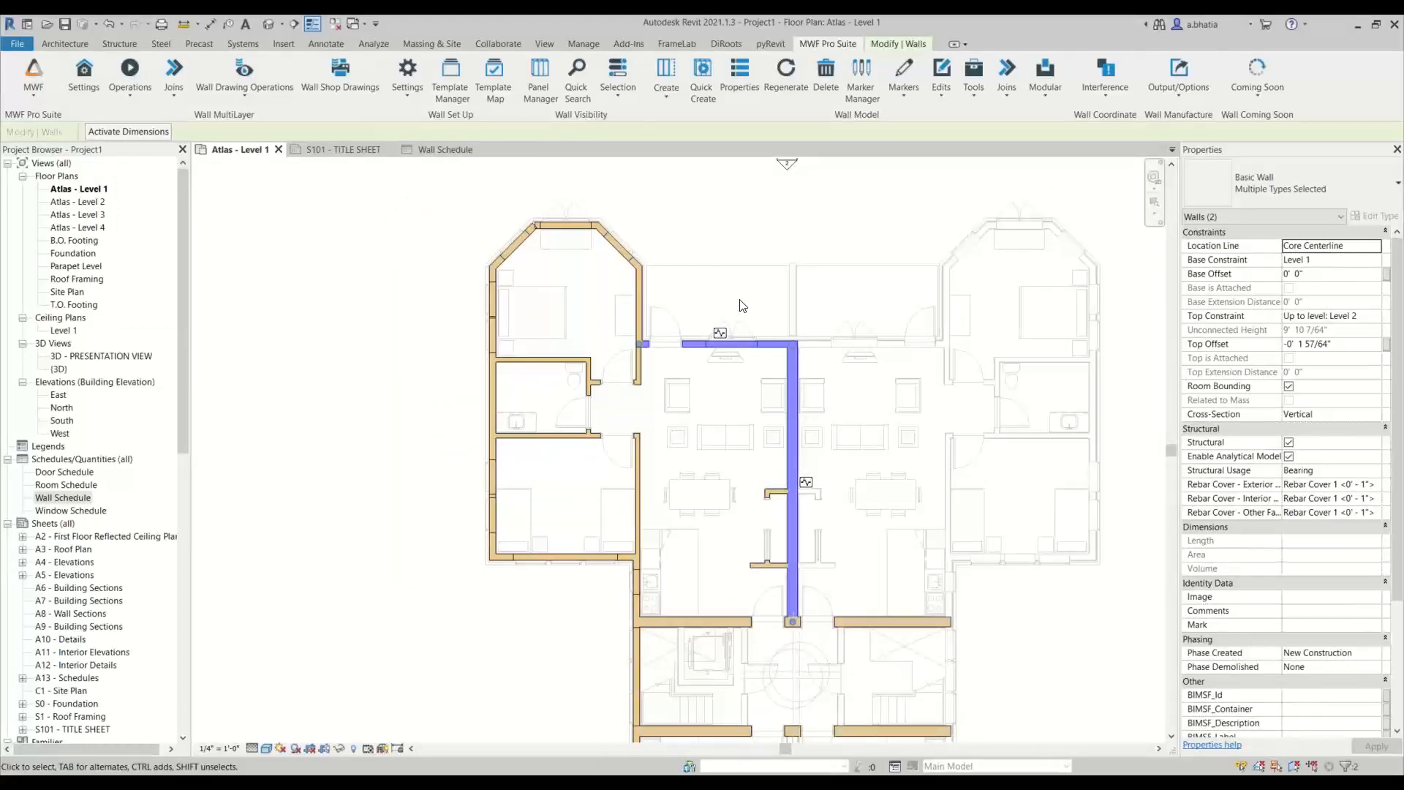
click(739, 301)
scroll(512, 206, down, 2)
drag(404, 191, 950, 673)
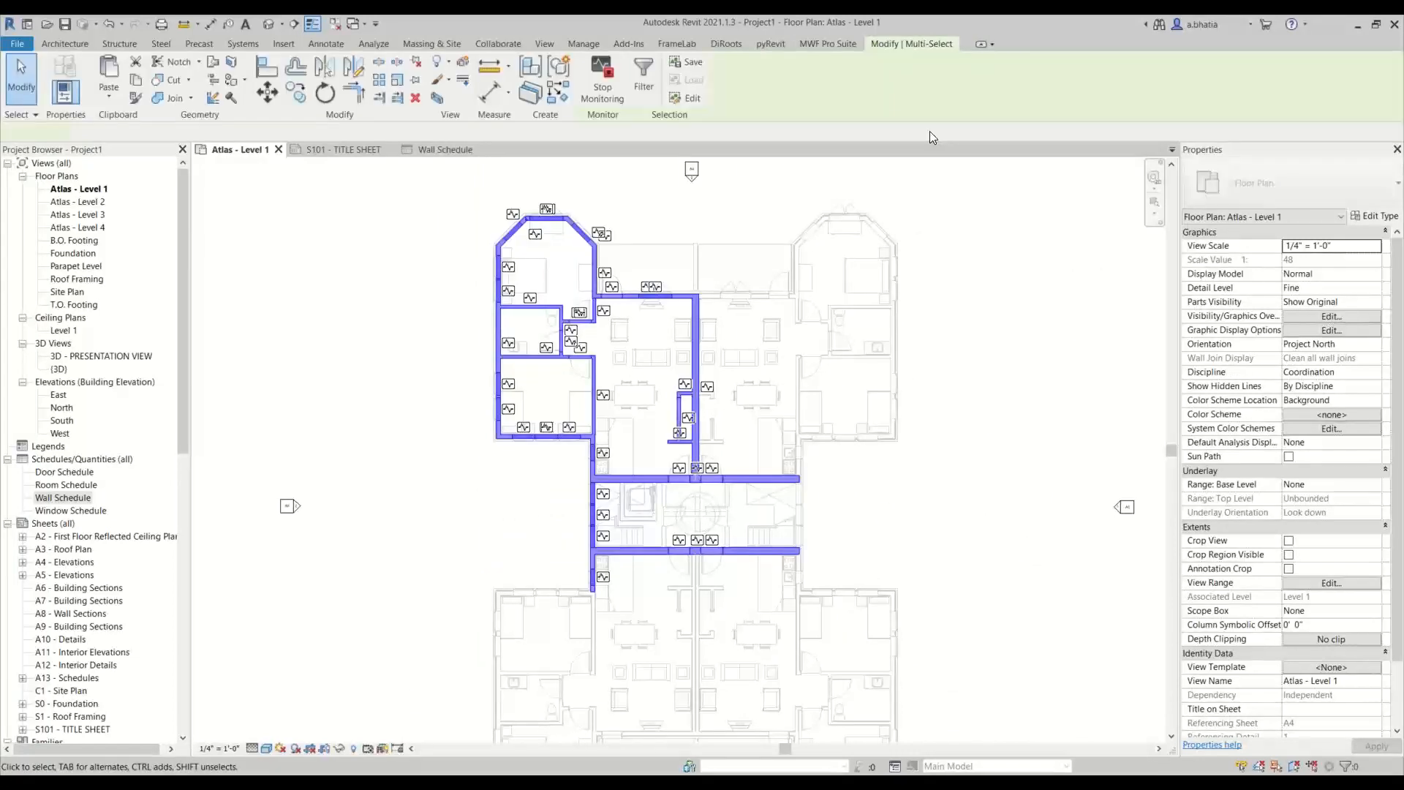
click(1012, 335)
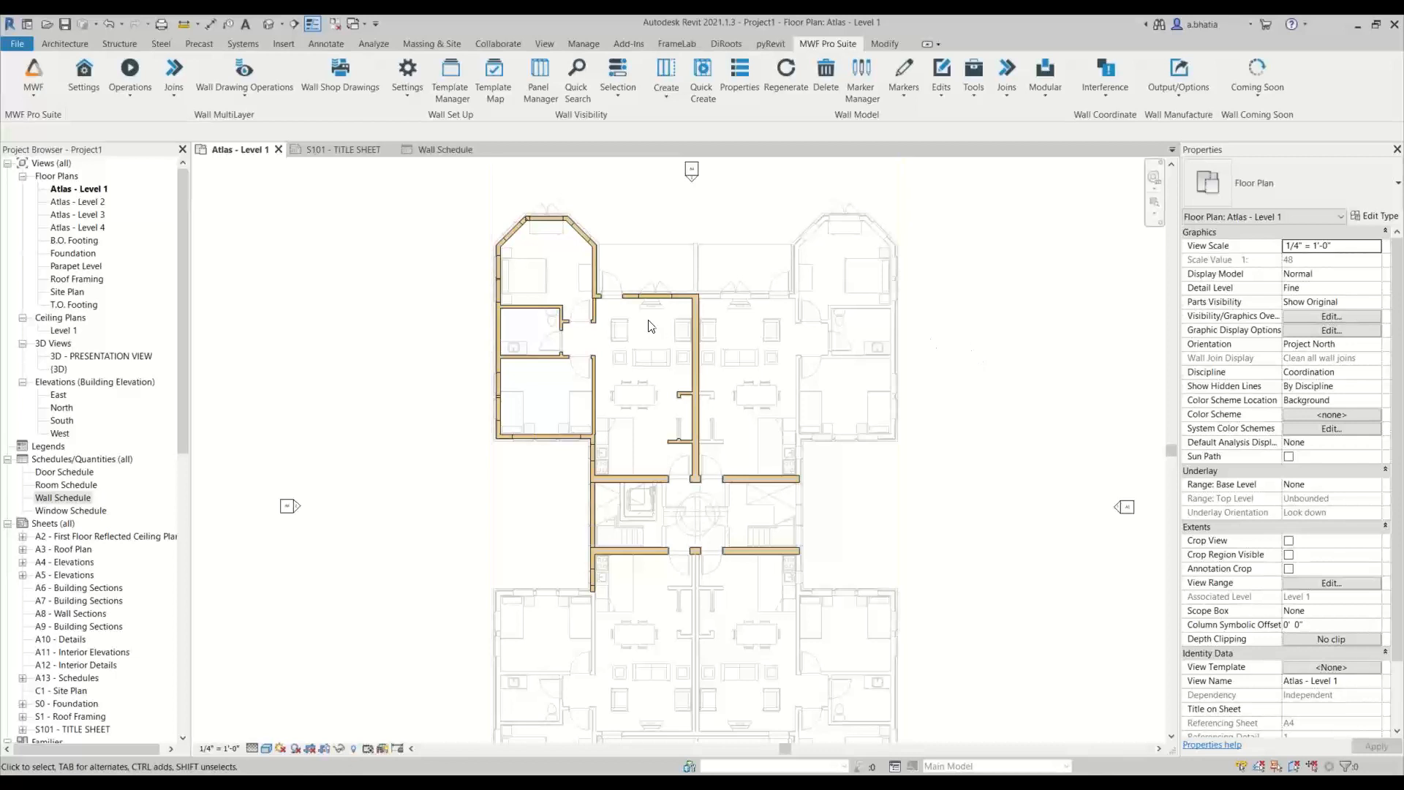
Step: Generate framing panels for all the copied apartment and corridor walls with MWF Quick Create
middle_drag(659, 311, 666, 373)
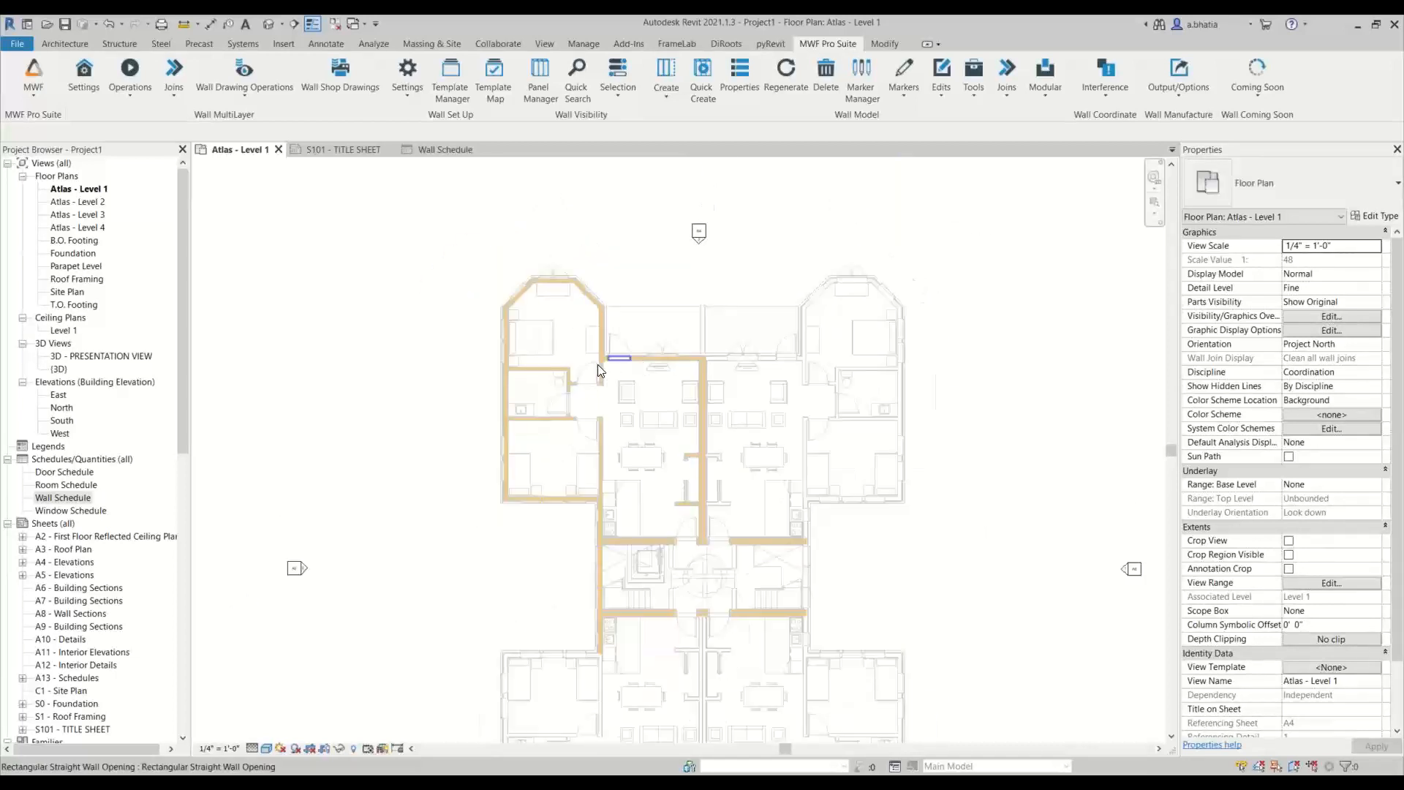
drag(421, 225, 831, 682)
click(828, 41)
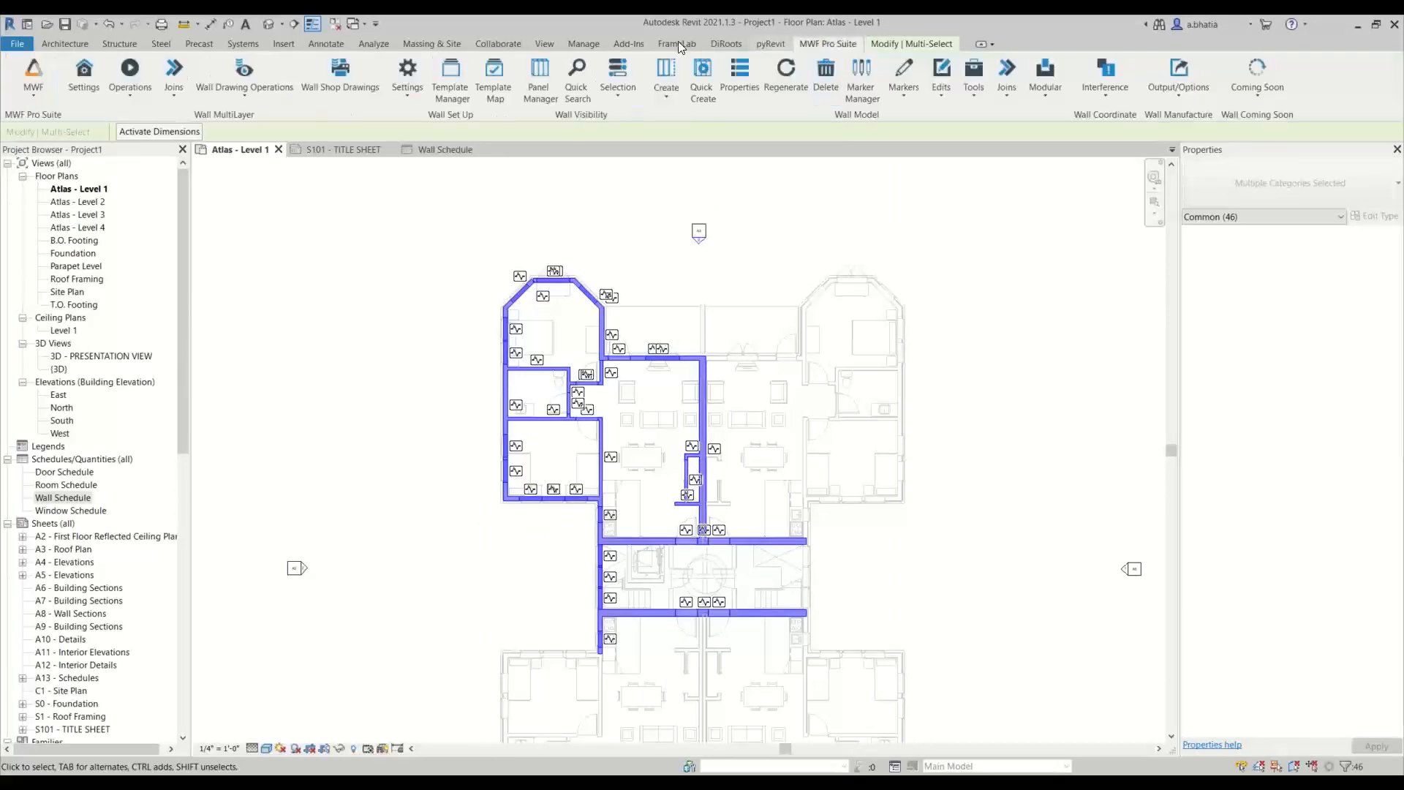
click(123, 70)
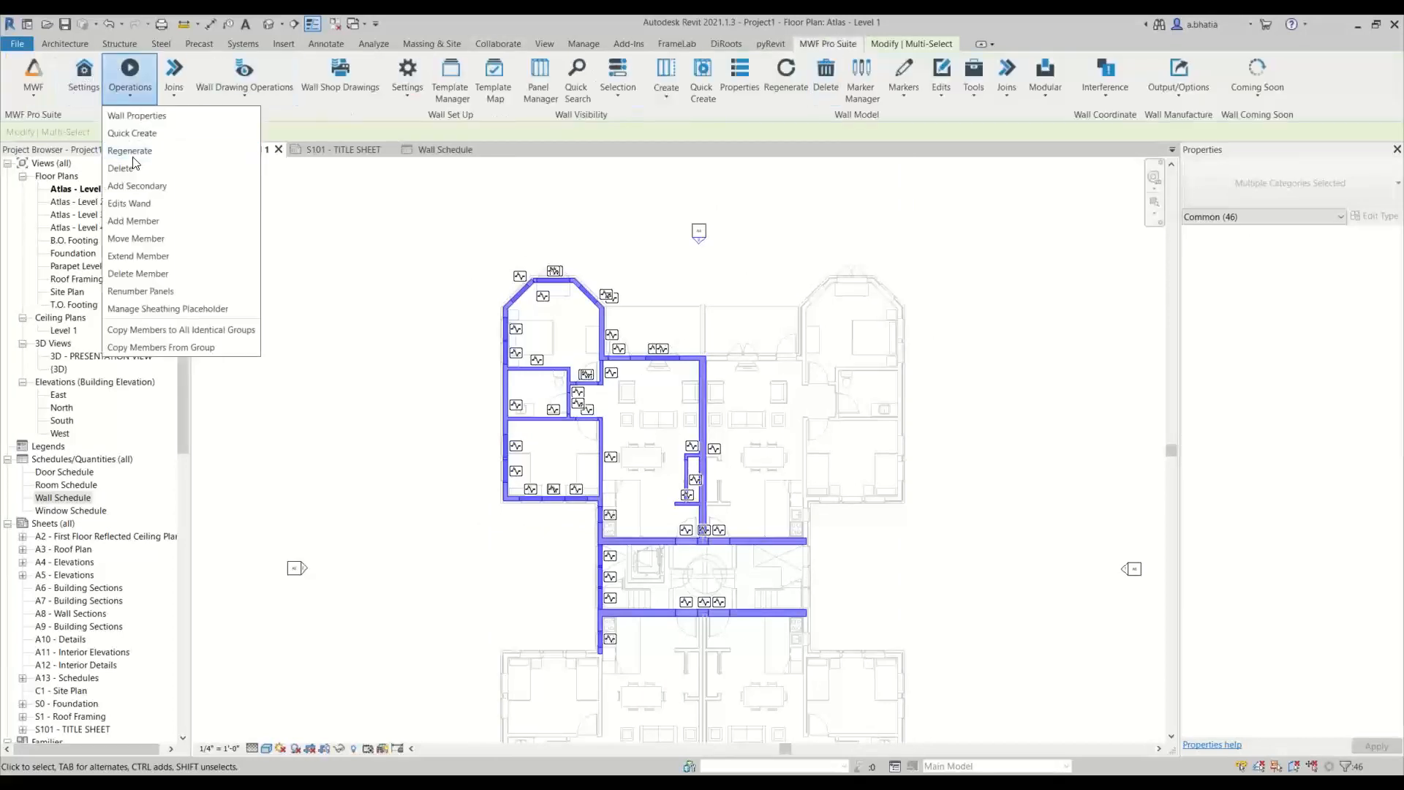
click(134, 132)
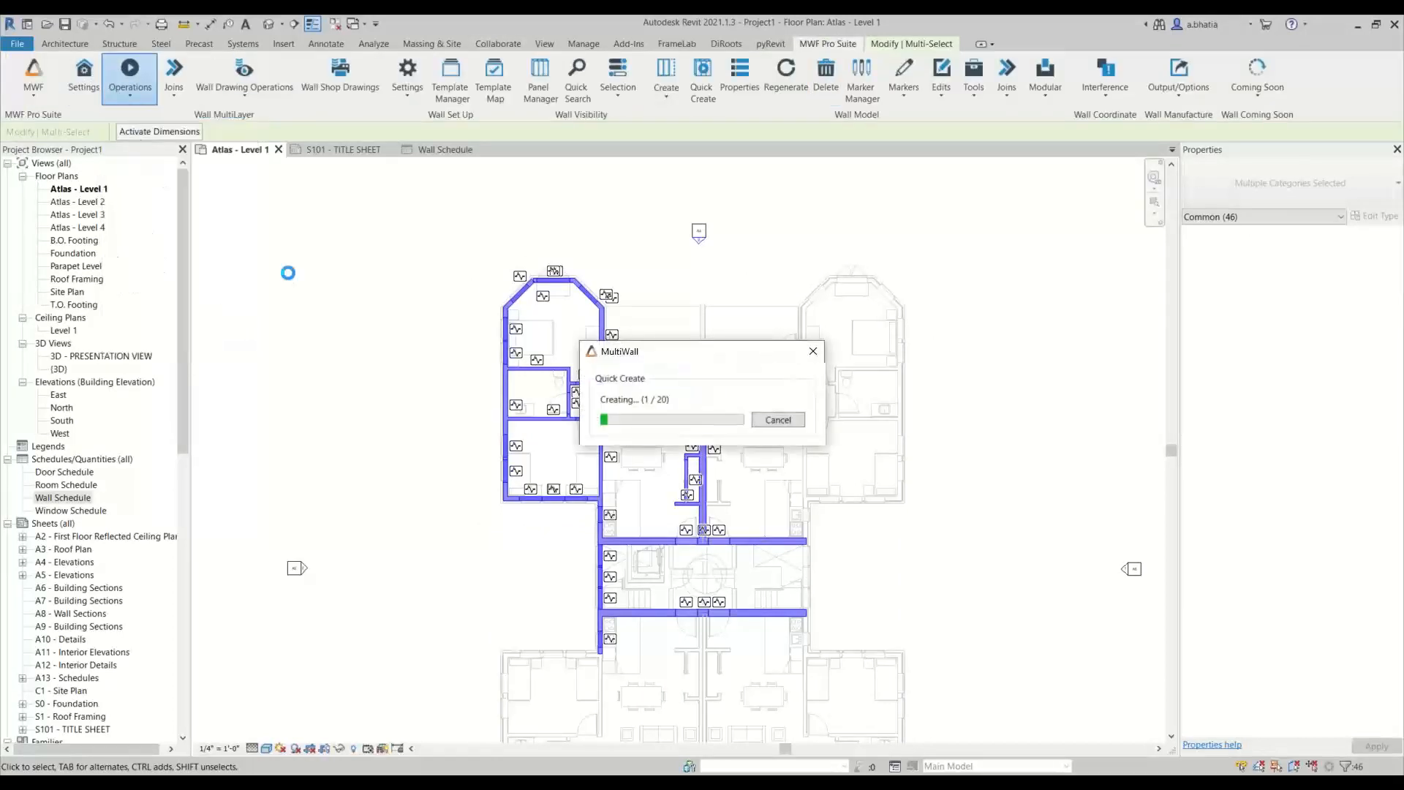
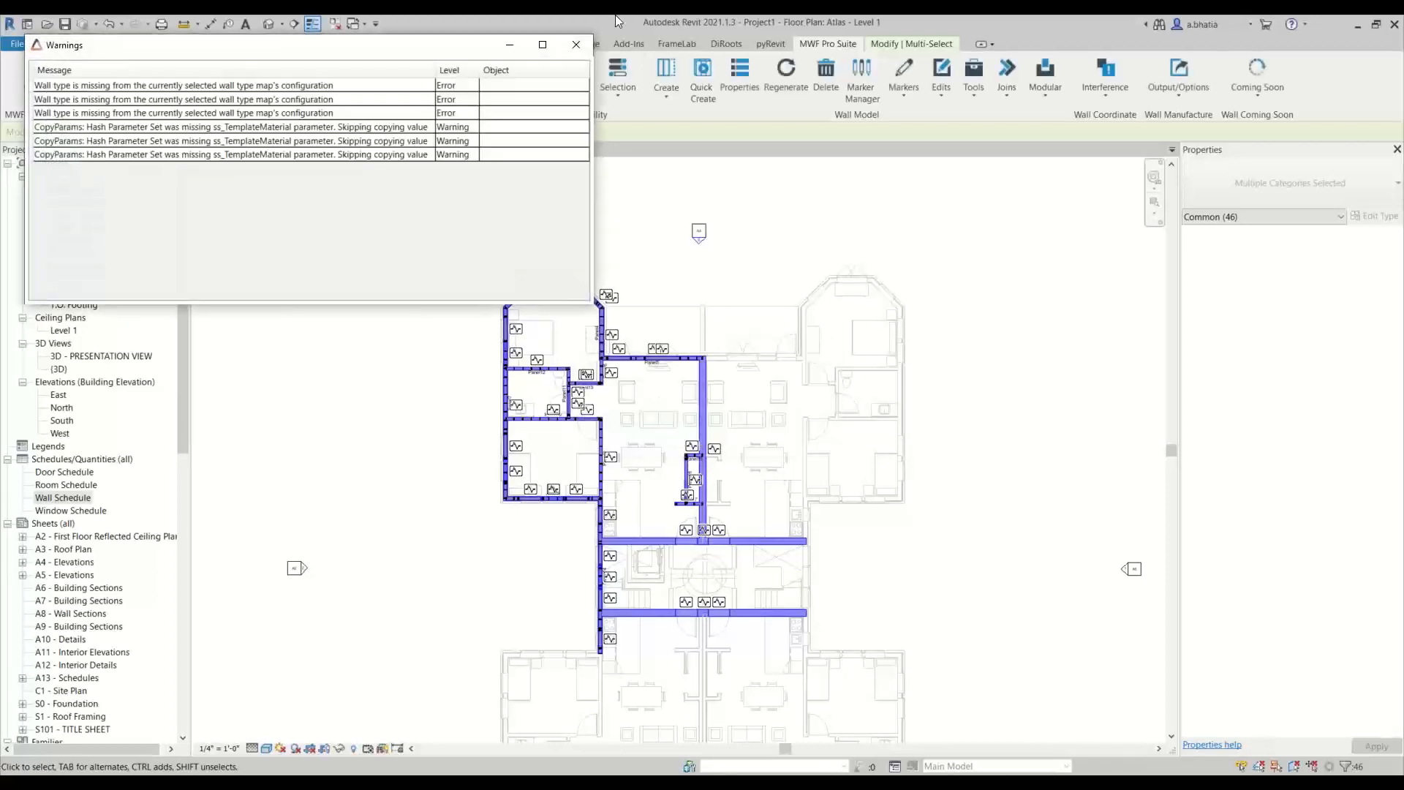
Step: Review the wall type errors from the panel creation, close the warnings list and clear the wall selection
click(192, 88)
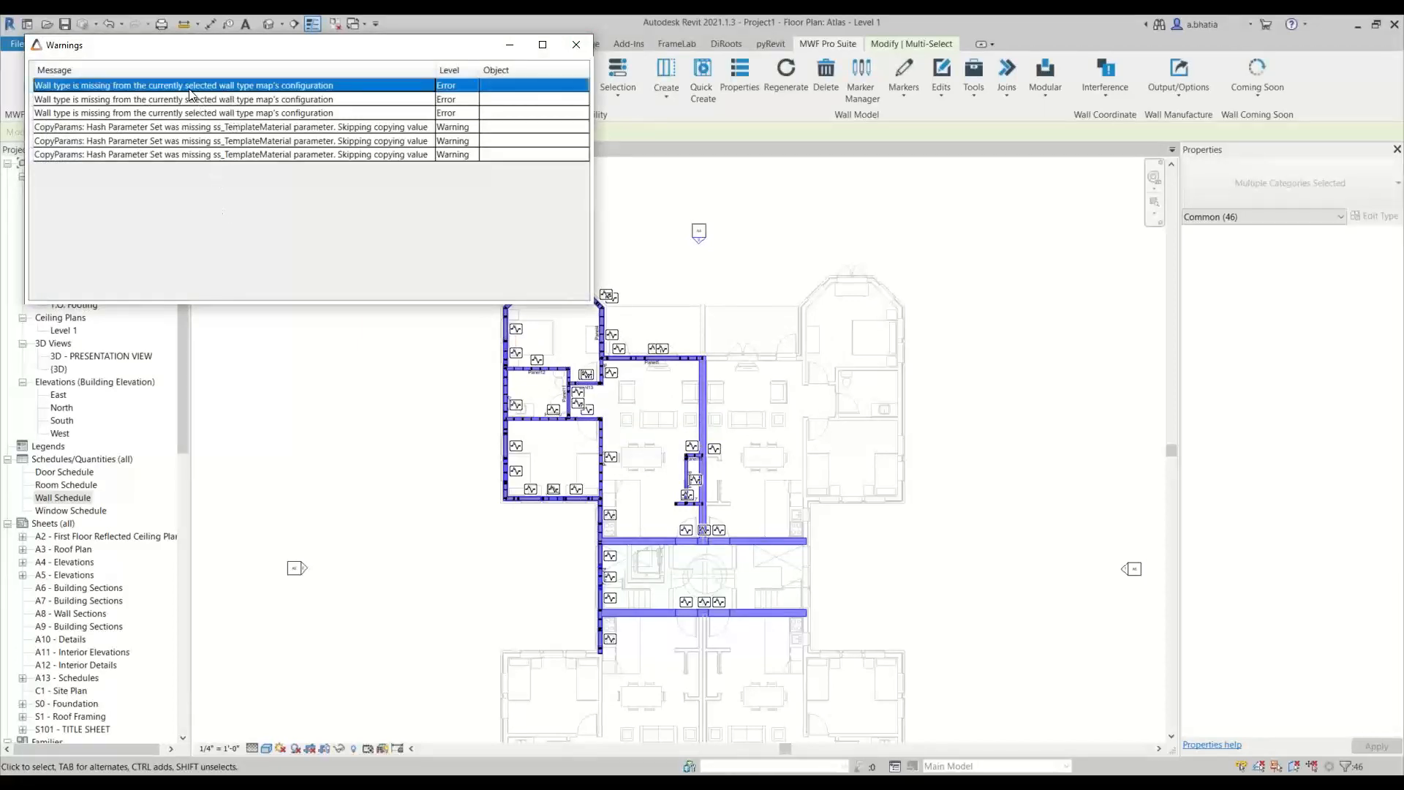
click(185, 101)
click(185, 113)
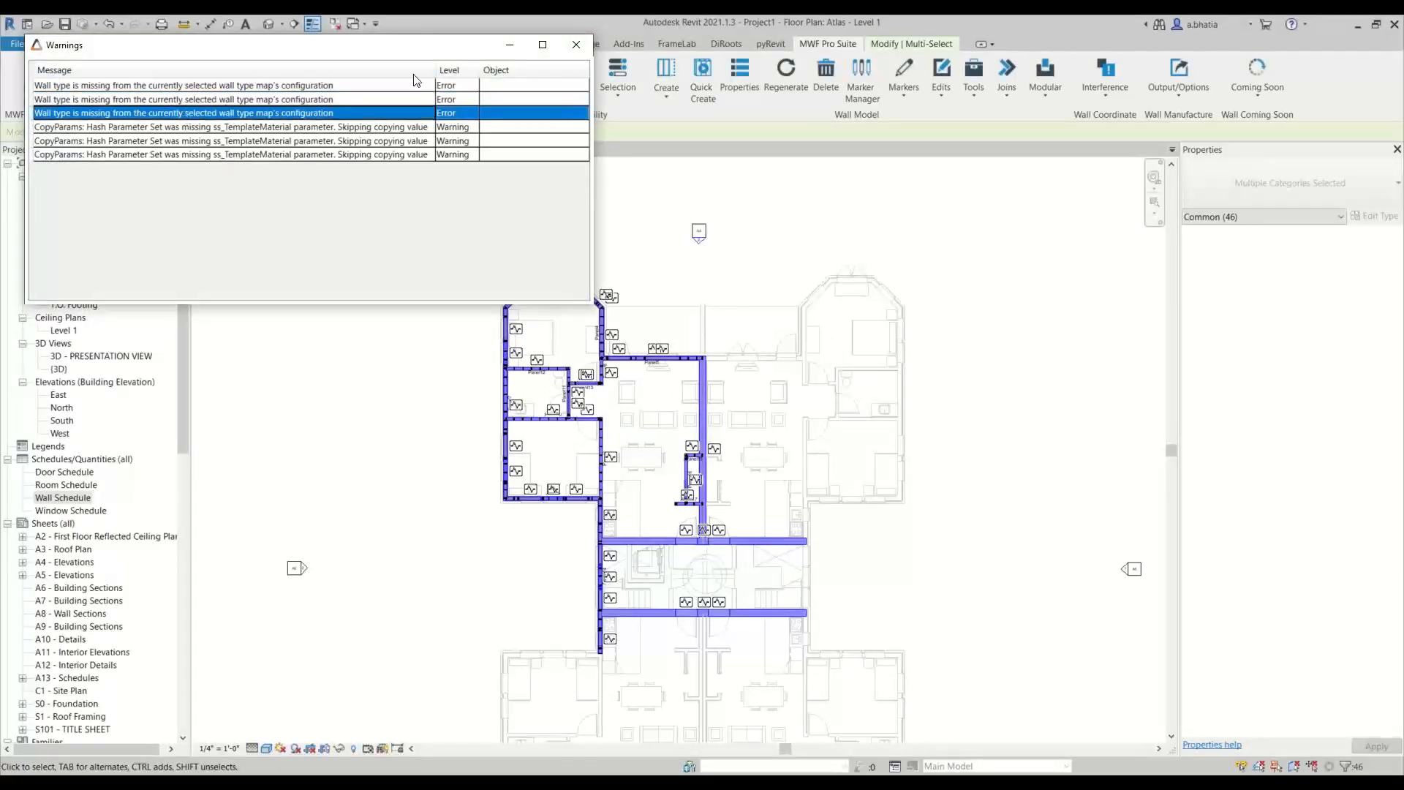
click(576, 45)
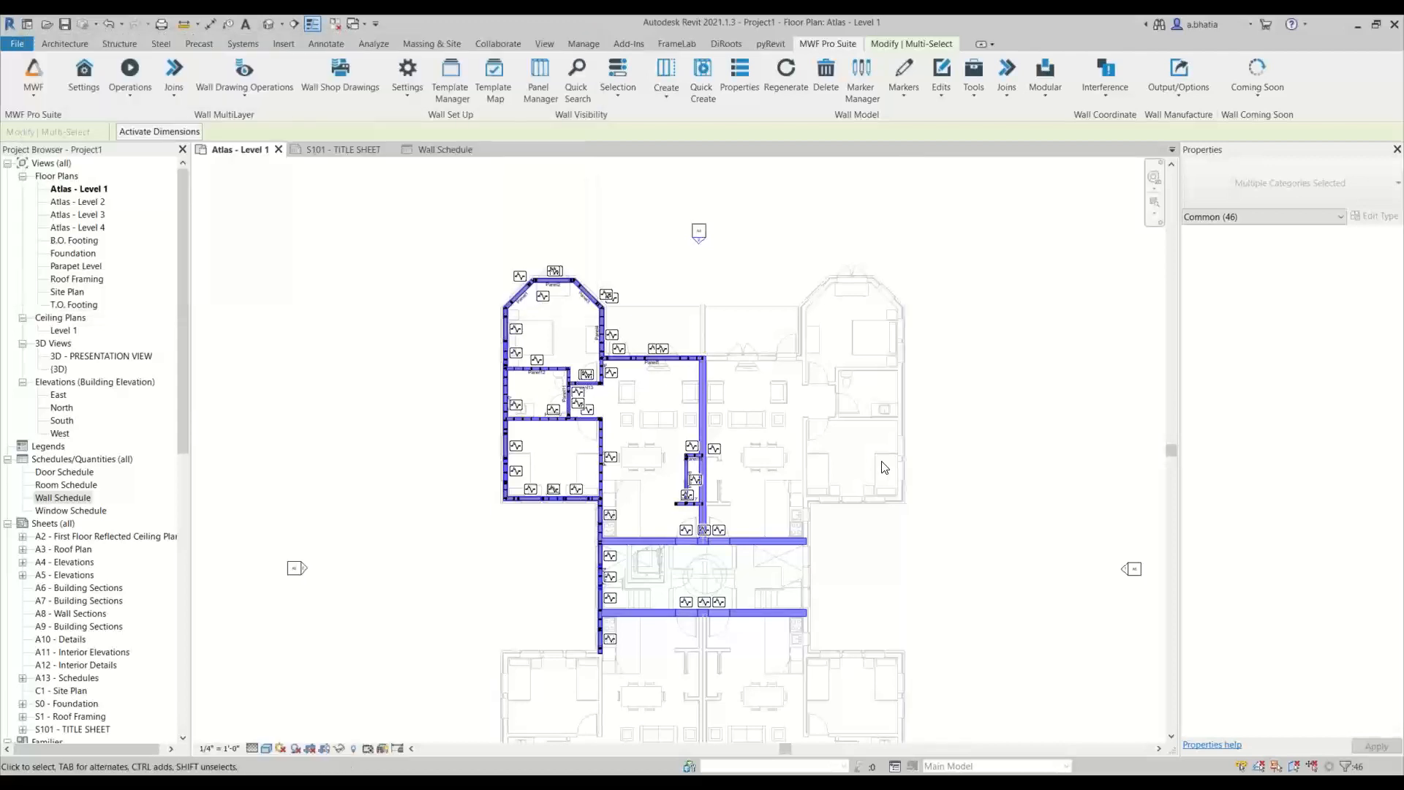
click(1013, 470)
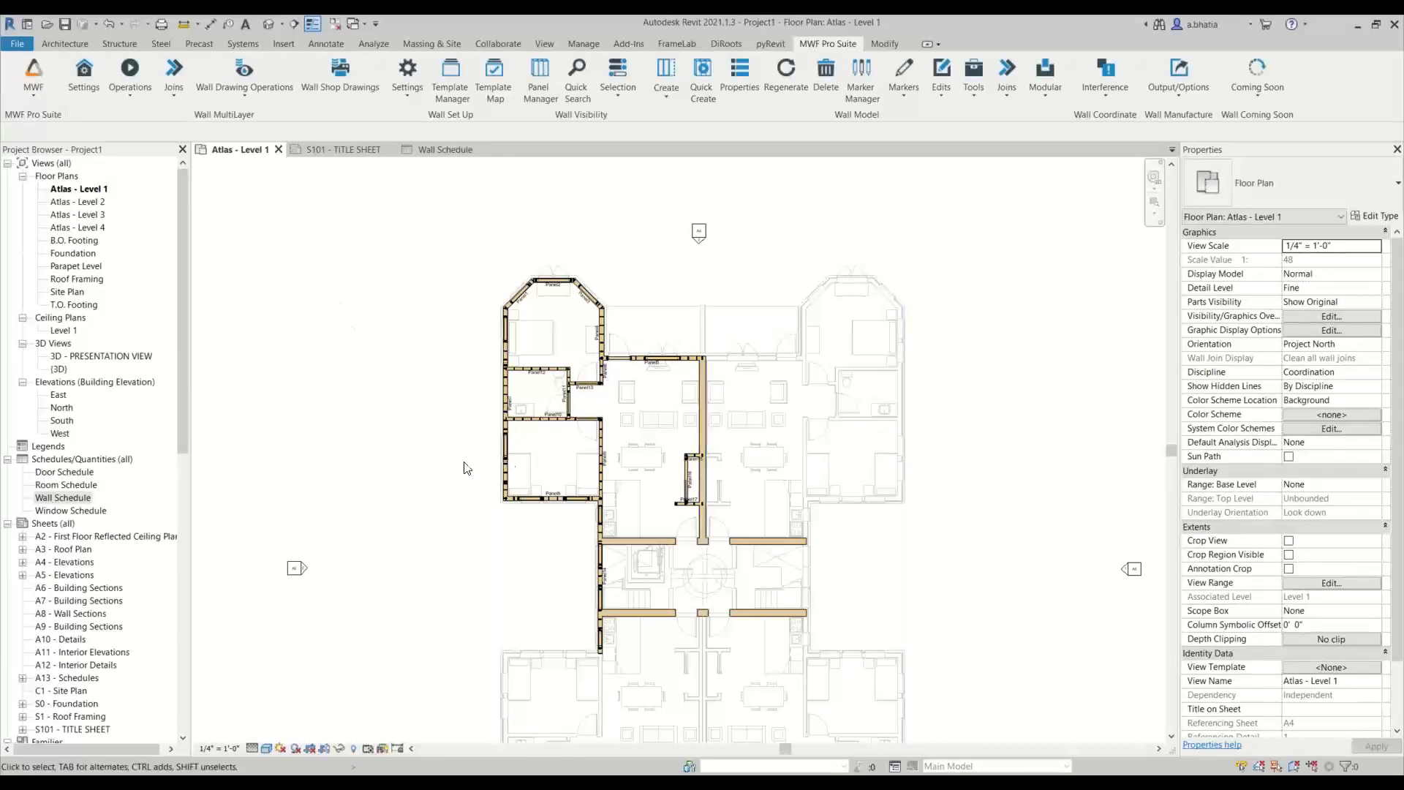
Step: Examine the generated stud panels around the bathroom, bedrooms and living room of the apartment
scroll(590, 351, up, 2)
middle_drag(590, 351, 608, 430)
scroll(571, 517, up, 8)
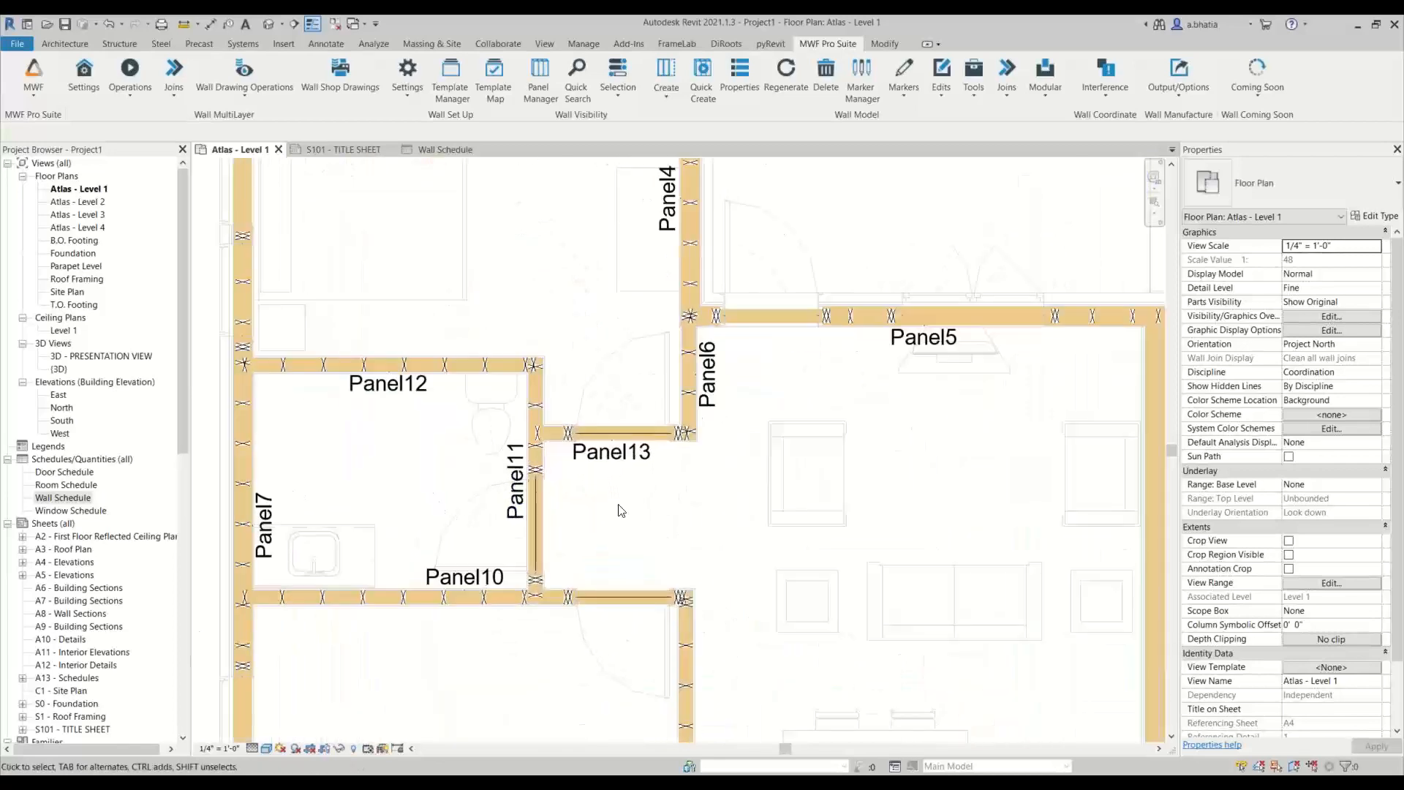
scroll(617, 506, down, 4)
middle_drag(627, 542, 530, 487)
scroll(530, 487, down, 4)
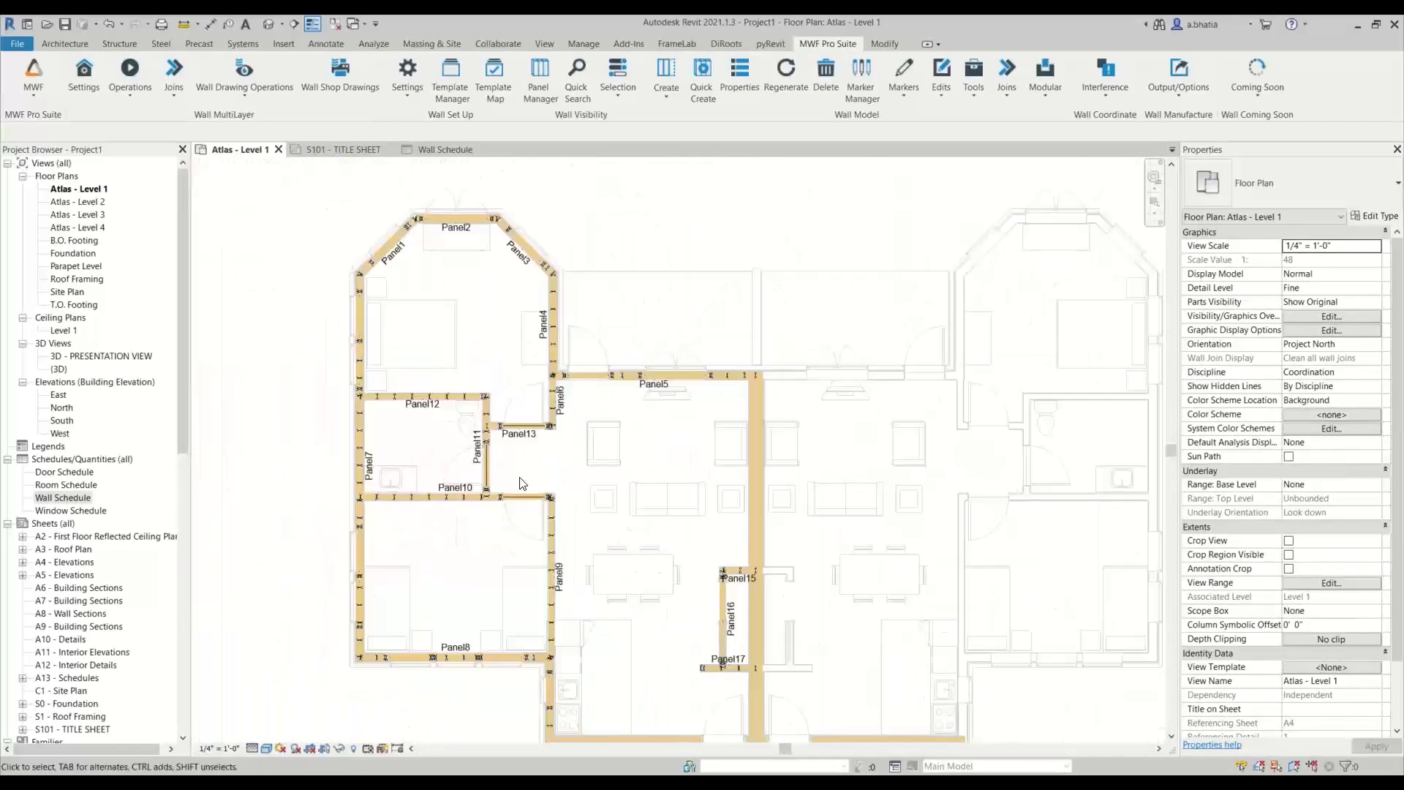
scroll(517, 531, down, 2)
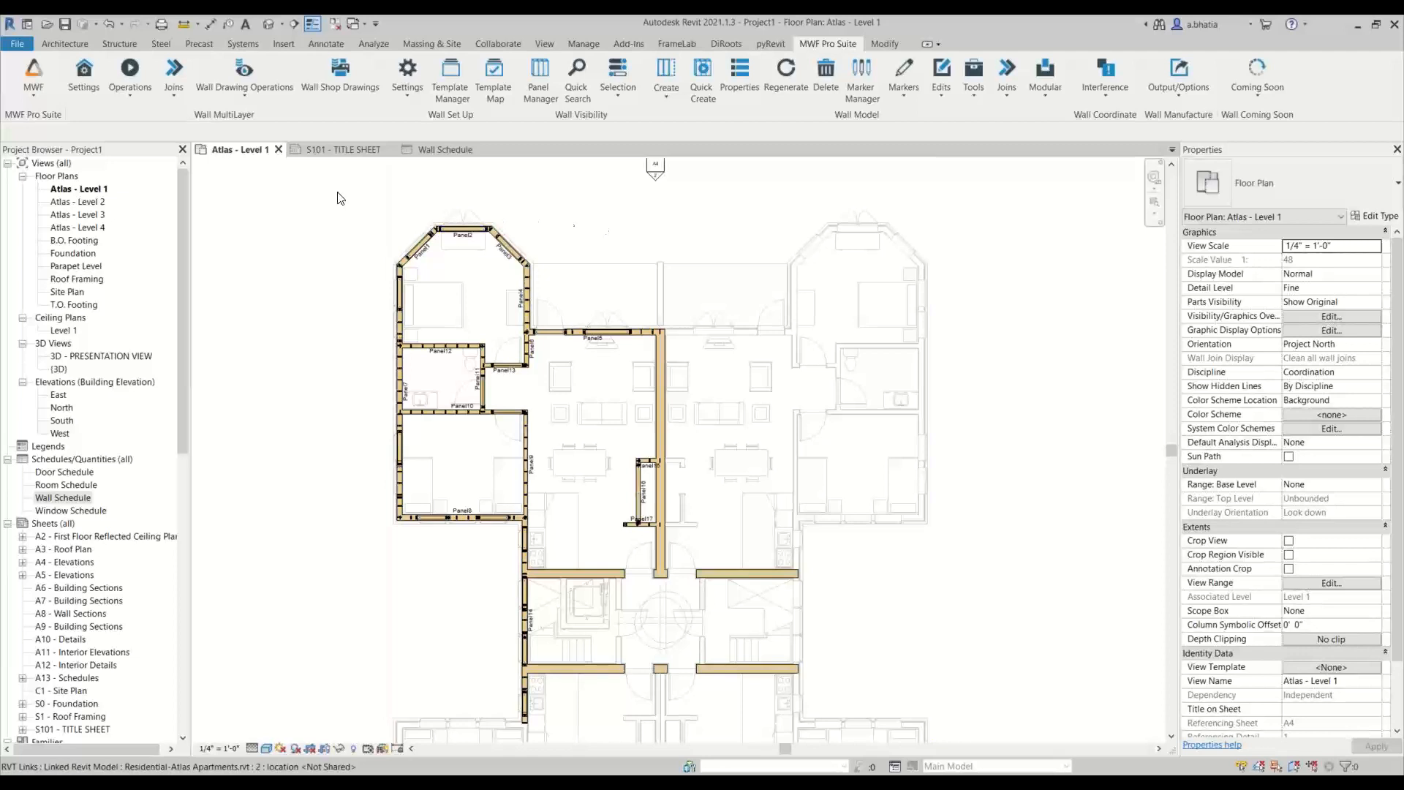
Step: Open the Residential-Atlas Apartments model from the recent files
click(17, 45)
click(426, 170)
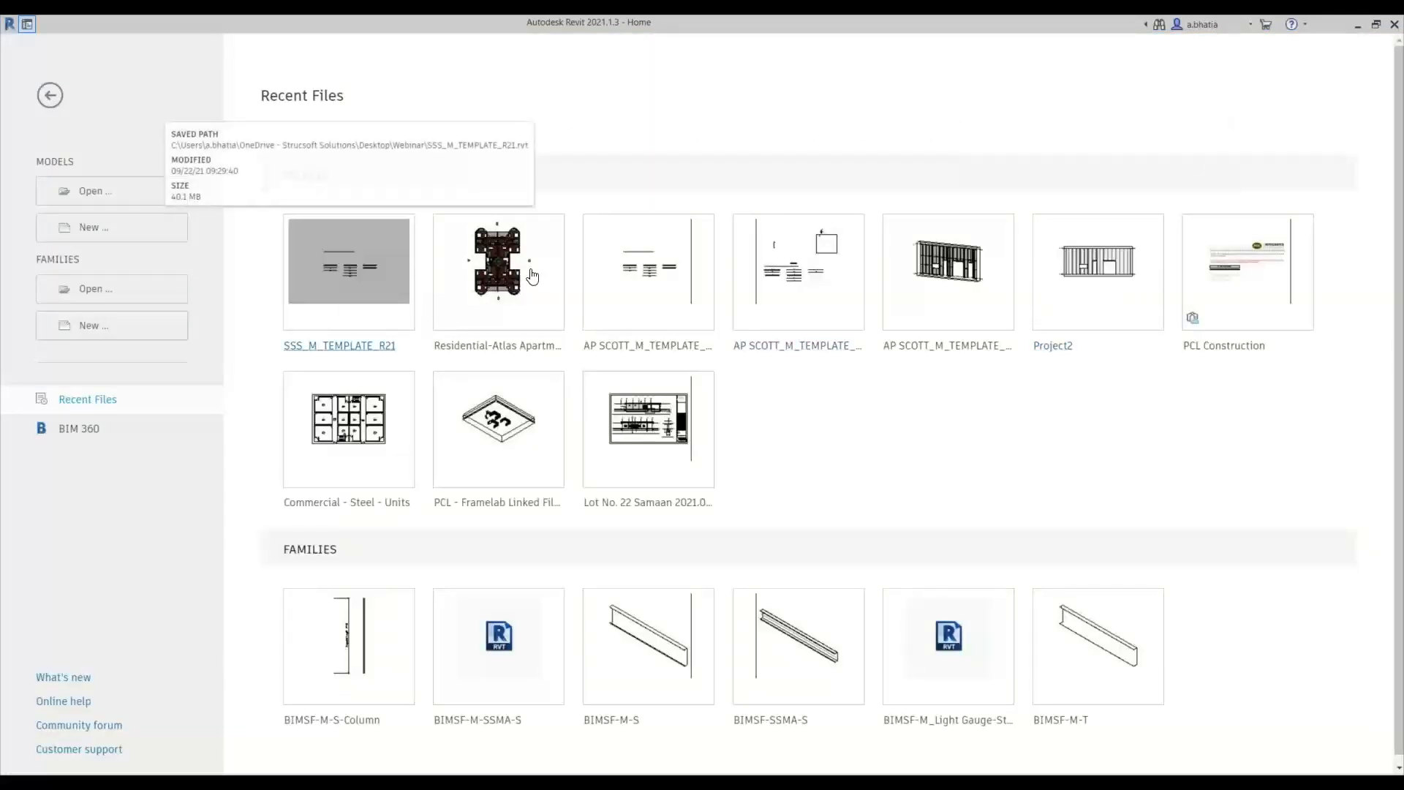
click(488, 282)
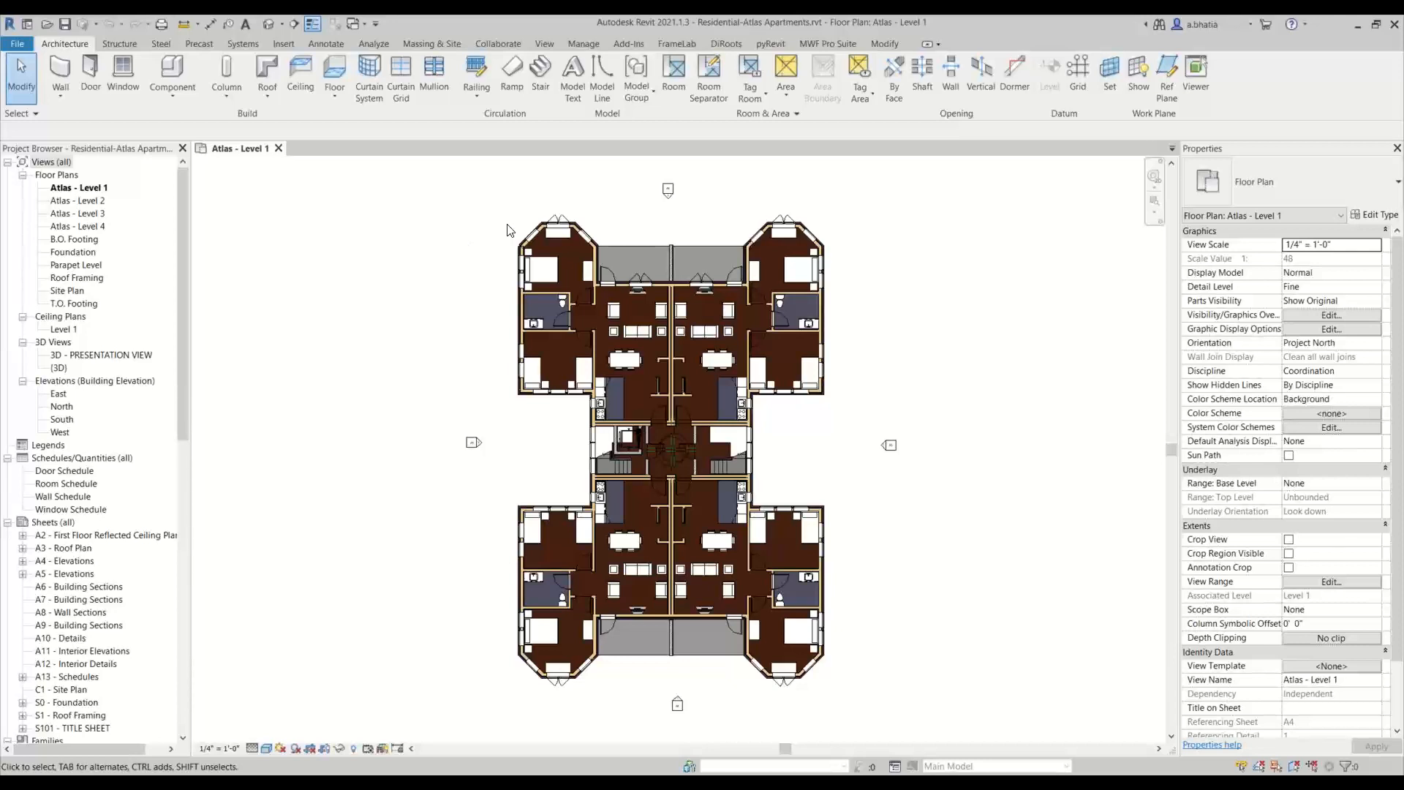
Step: Swing the upper-left bay's right diagonal wall outward about its upper end, about 6'-2" long at 45°
scroll(545, 219, up, 8)
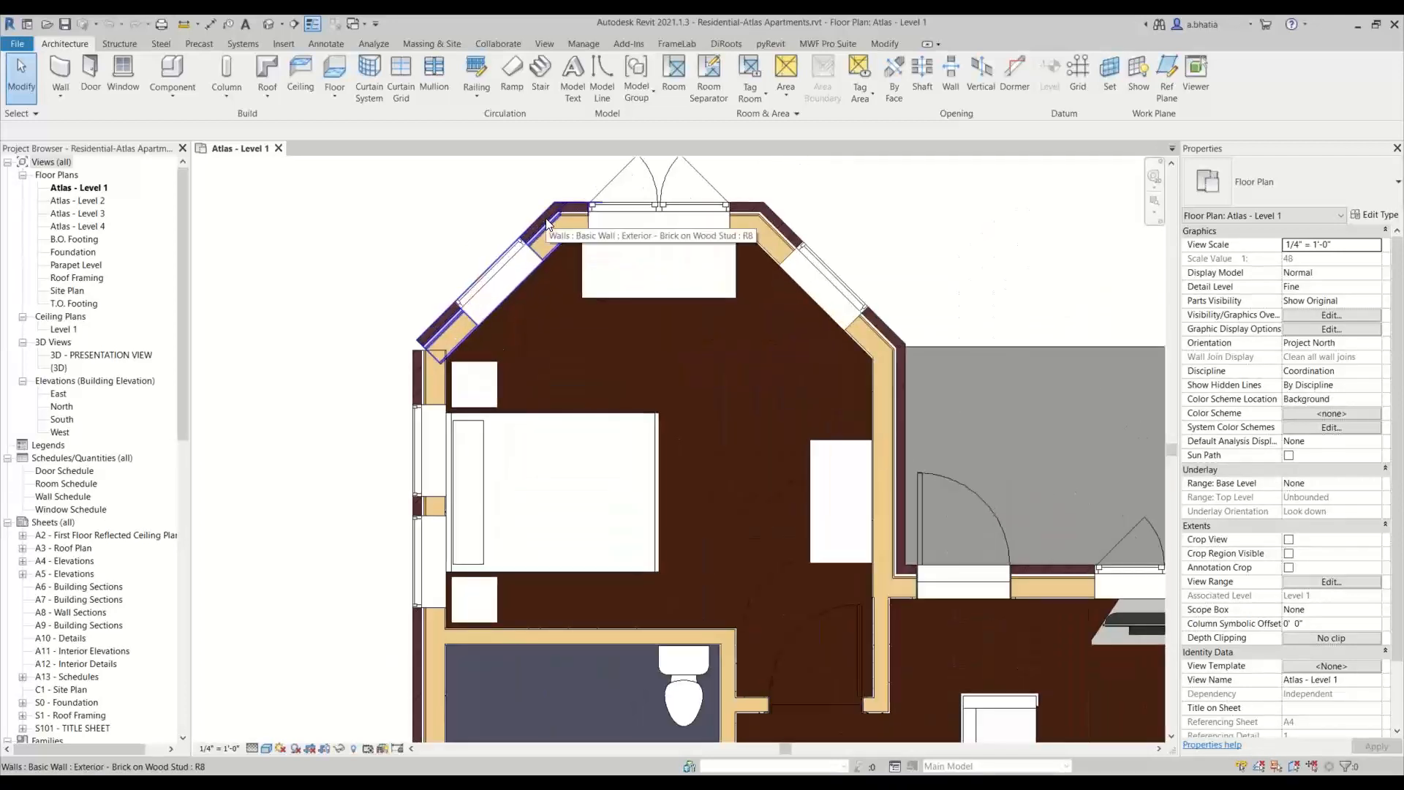
click(546, 217)
scroll(391, 306, down, 2)
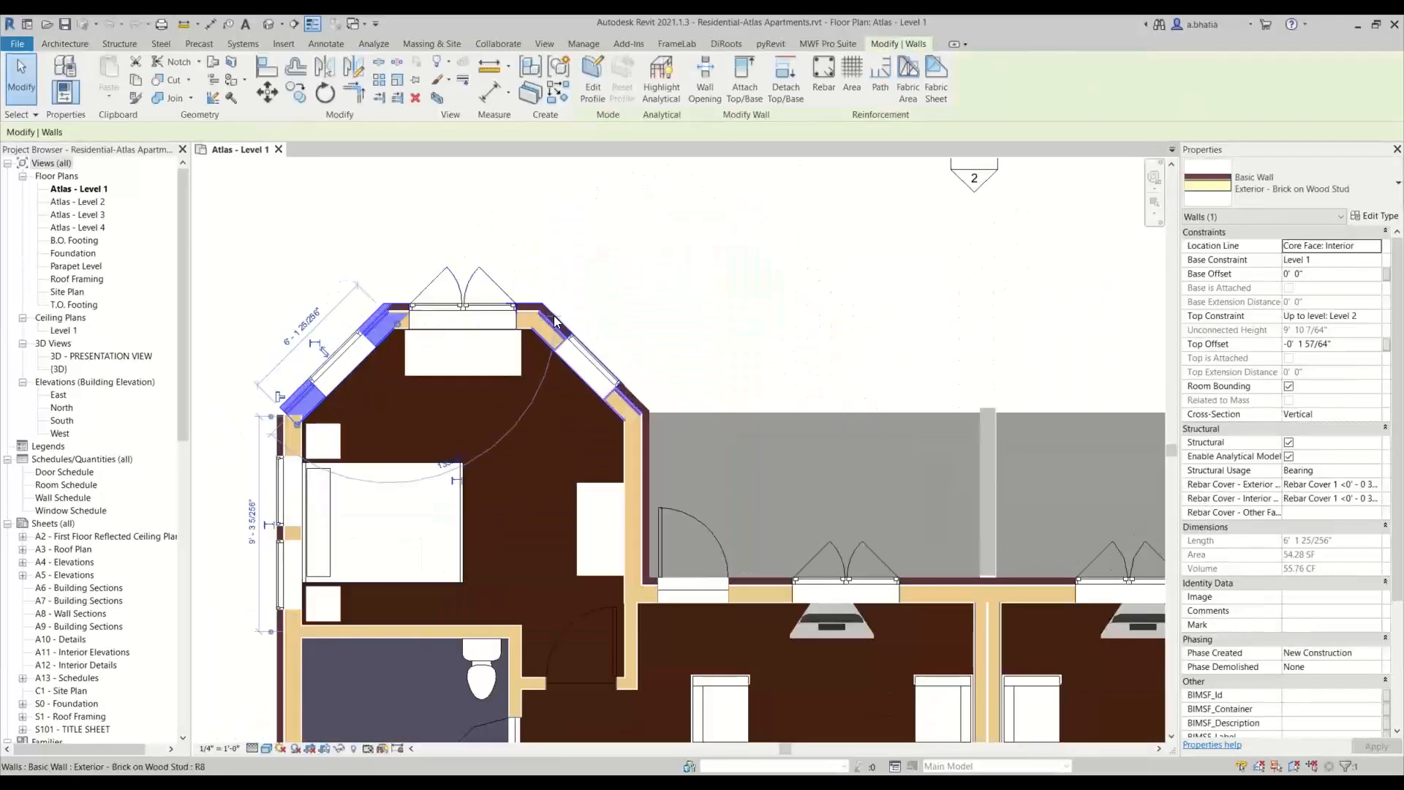
key(Escape)
click(635, 420)
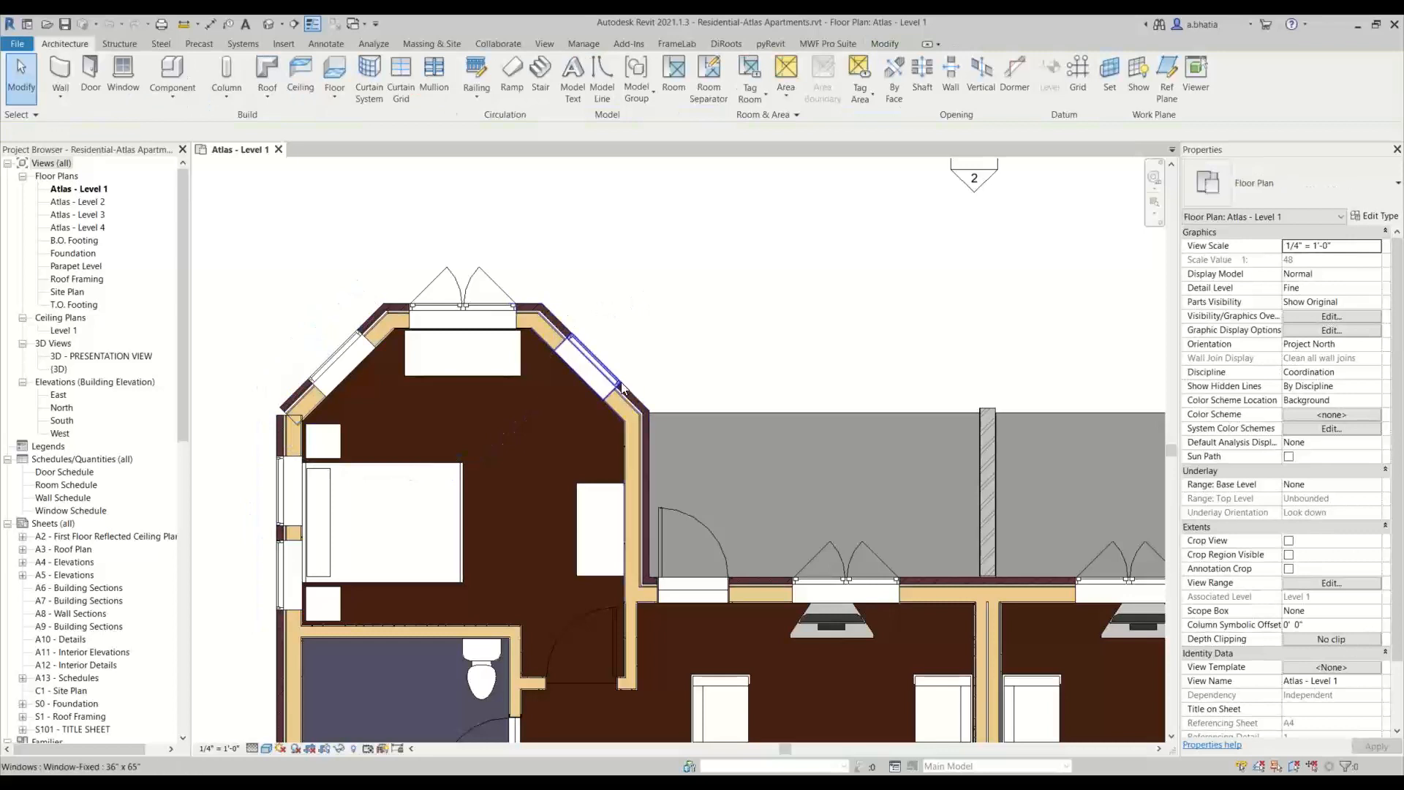
drag(634, 418, 746, 291)
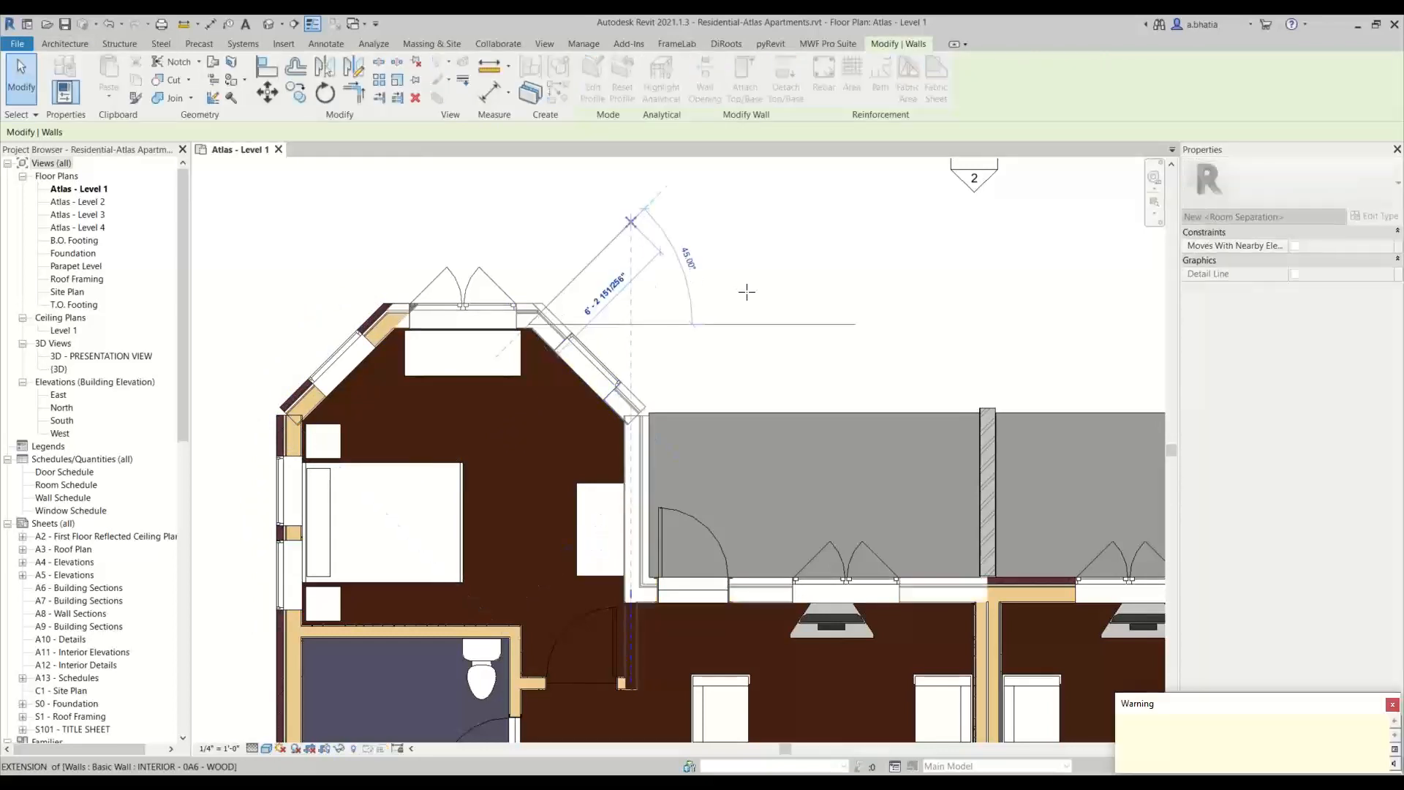
key(Escape)
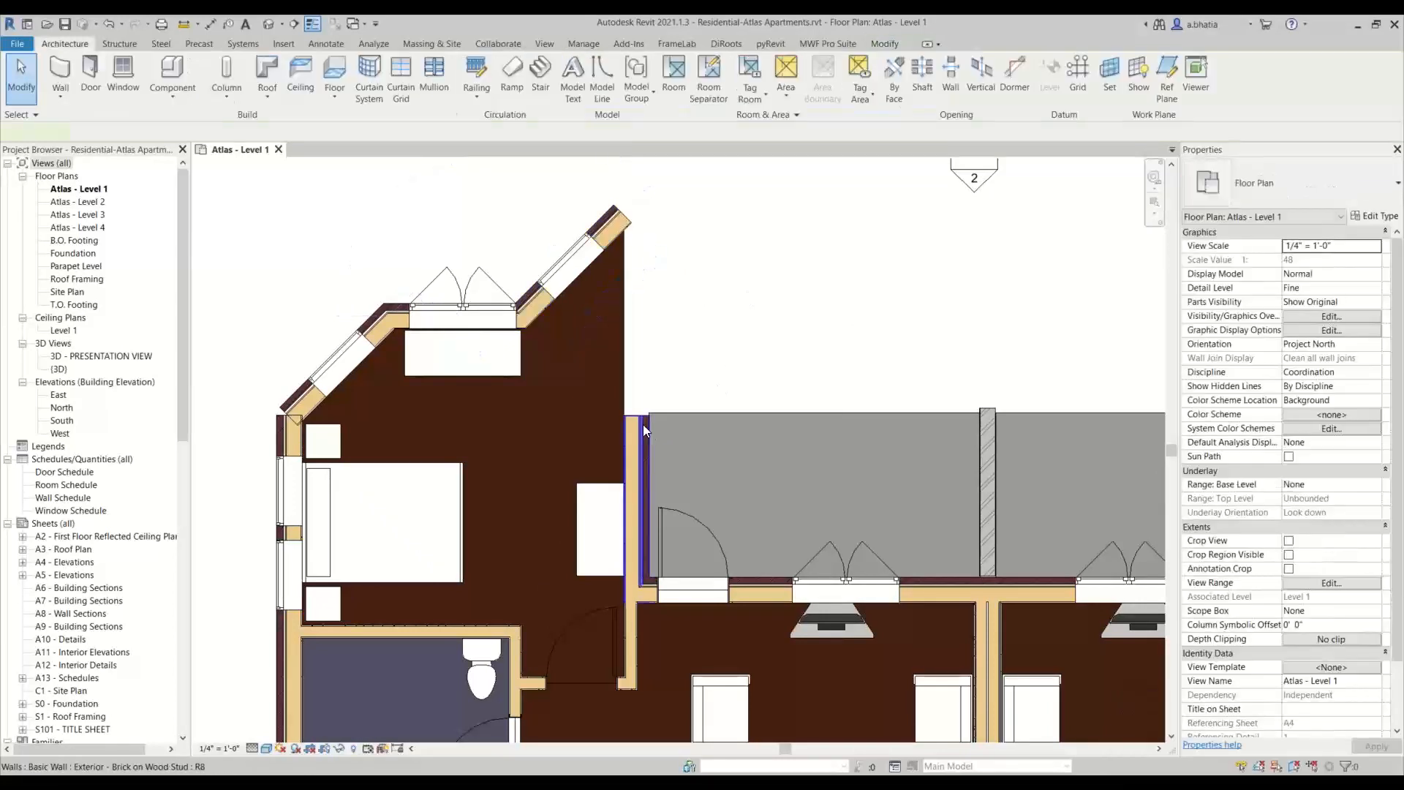
Step: Stretch the bay's right vertical wall up to the diagonal wall's free end and save the model
click(634, 421)
drag(631, 223, 632, 219)
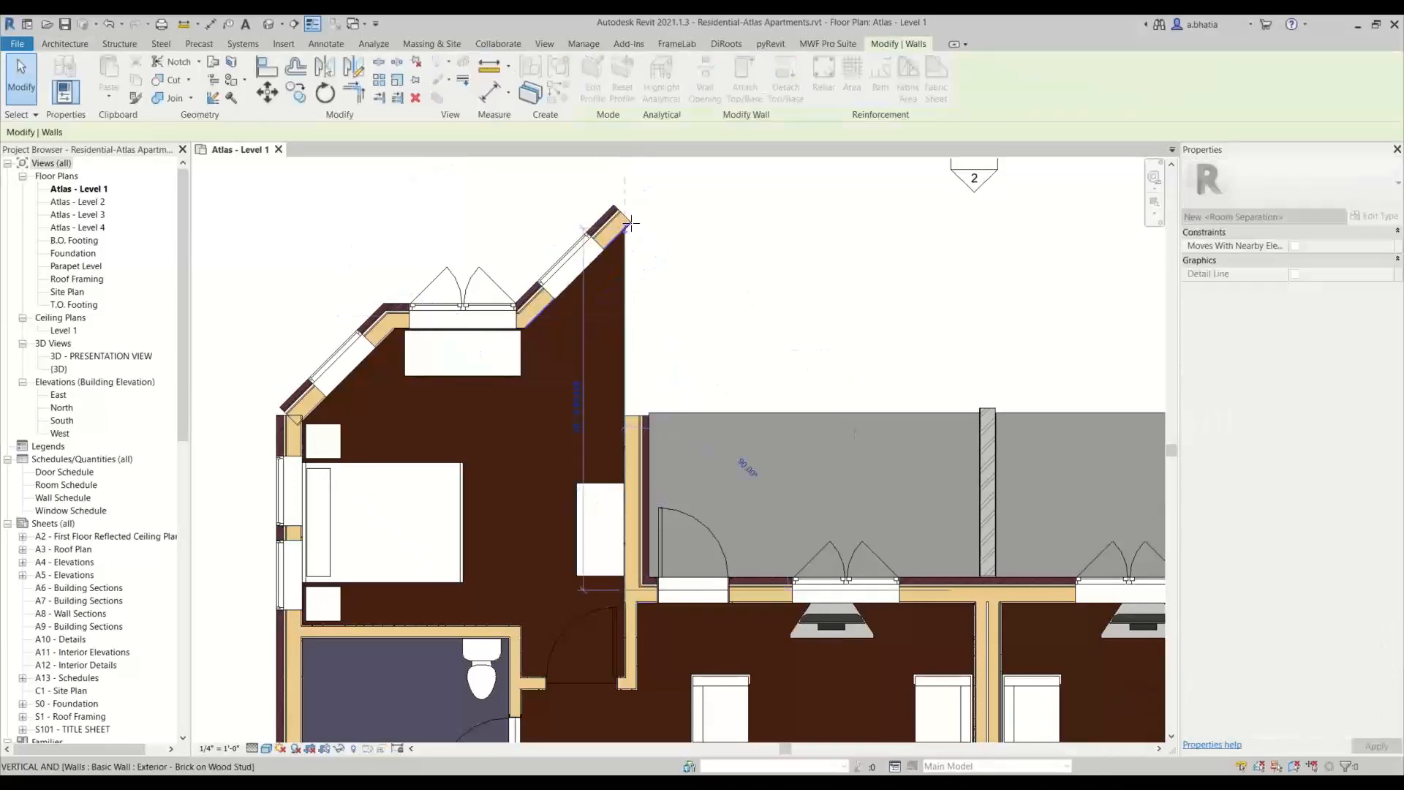
key(Escape)
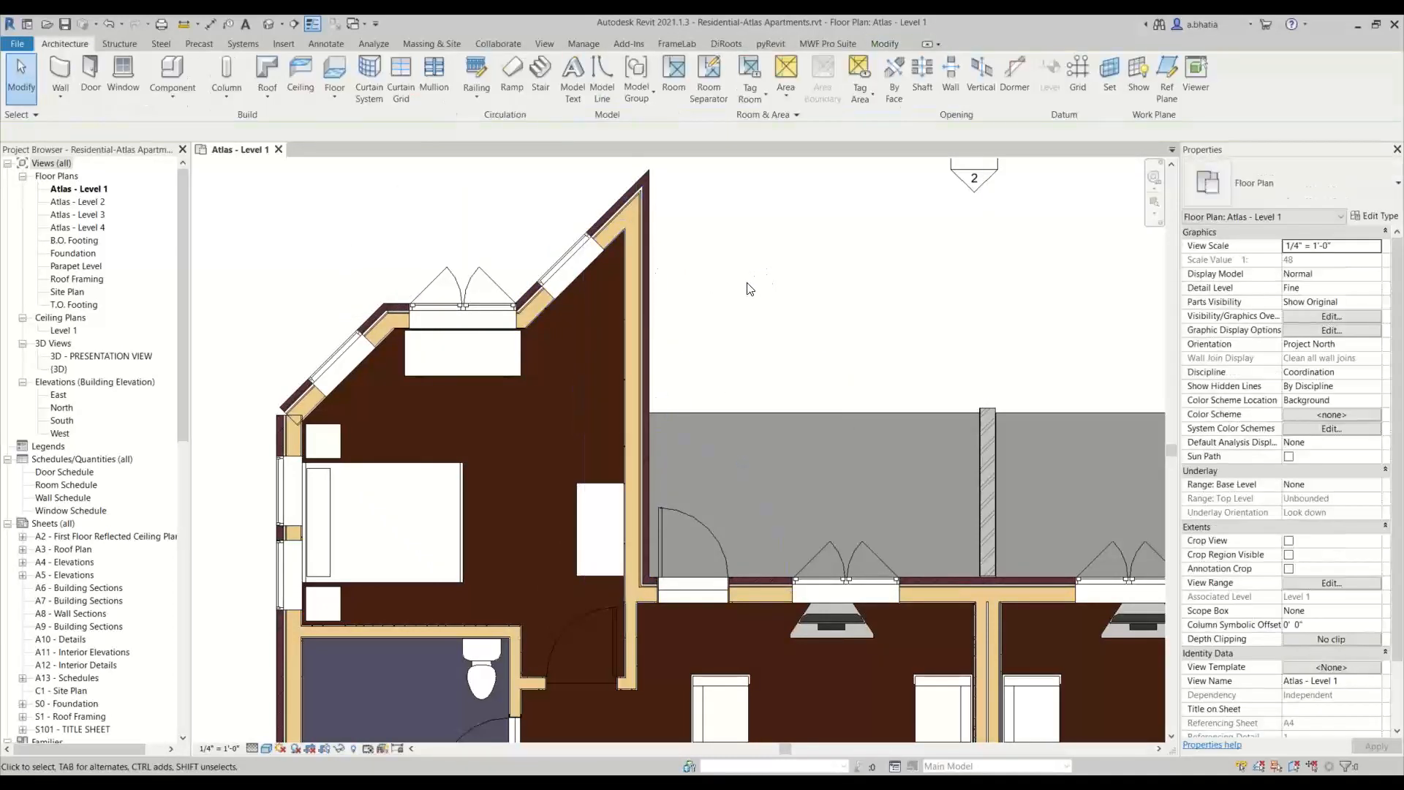
click(65, 24)
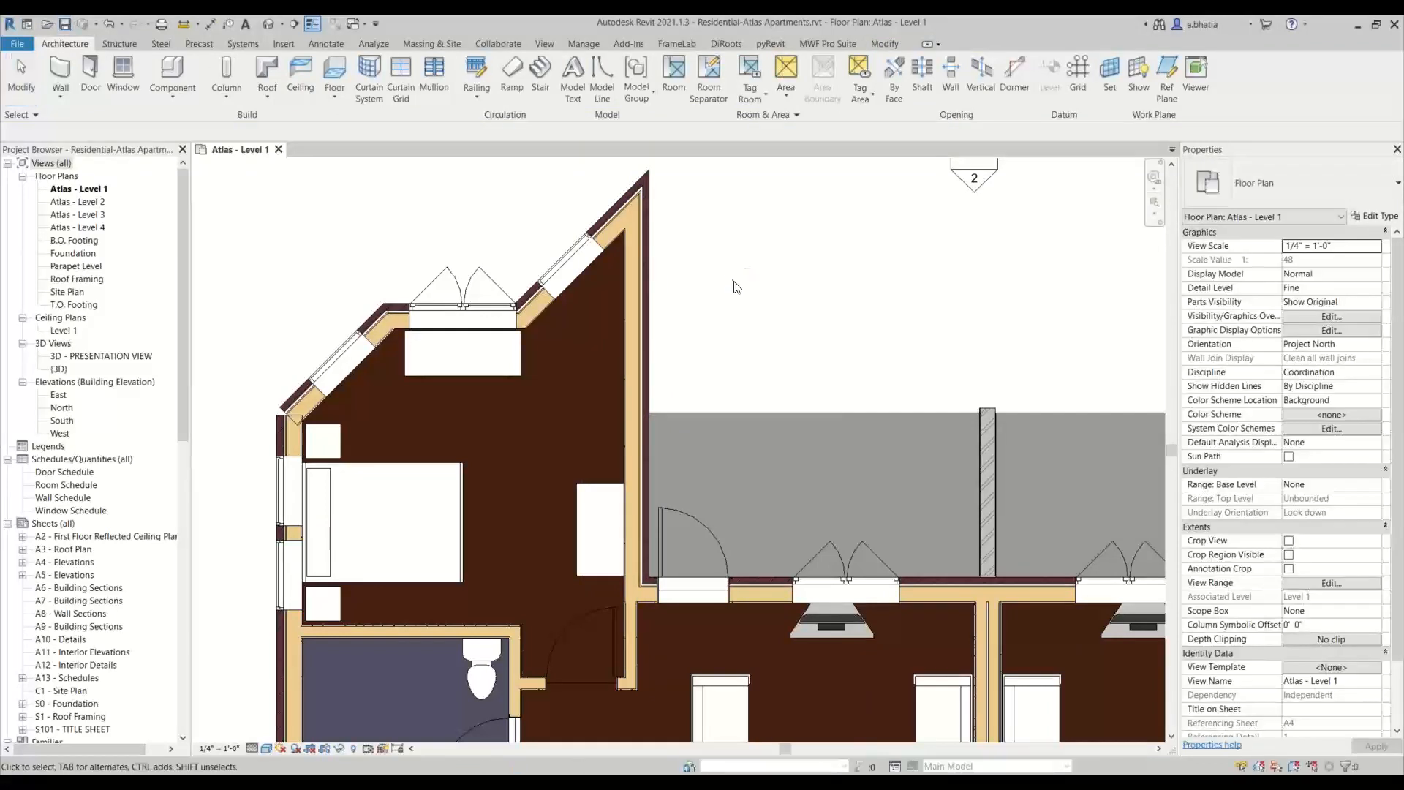
Step: Return to Project1 and reload the linked Residential-Atlas Apartments model
click(1358, 27)
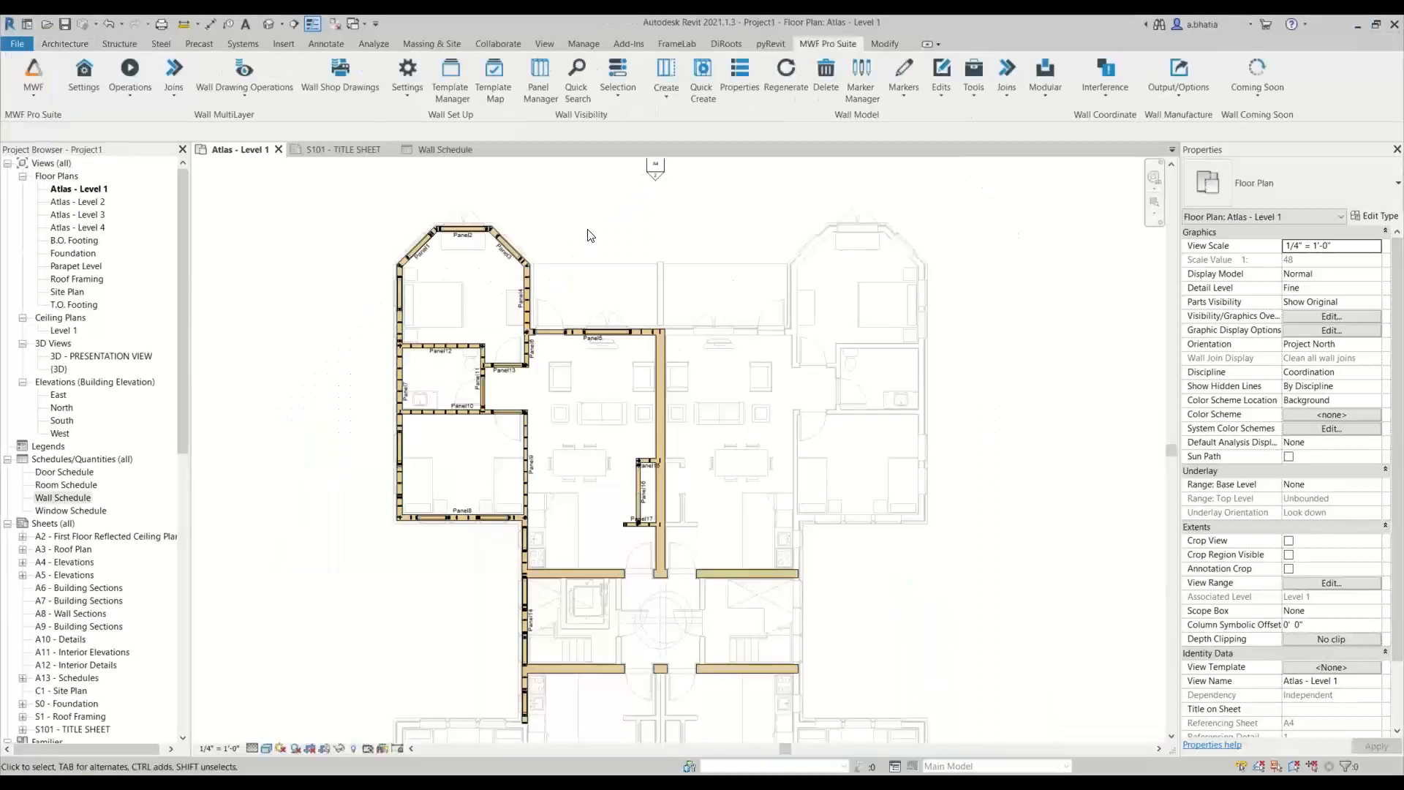
scroll(123, 649, down, 13)
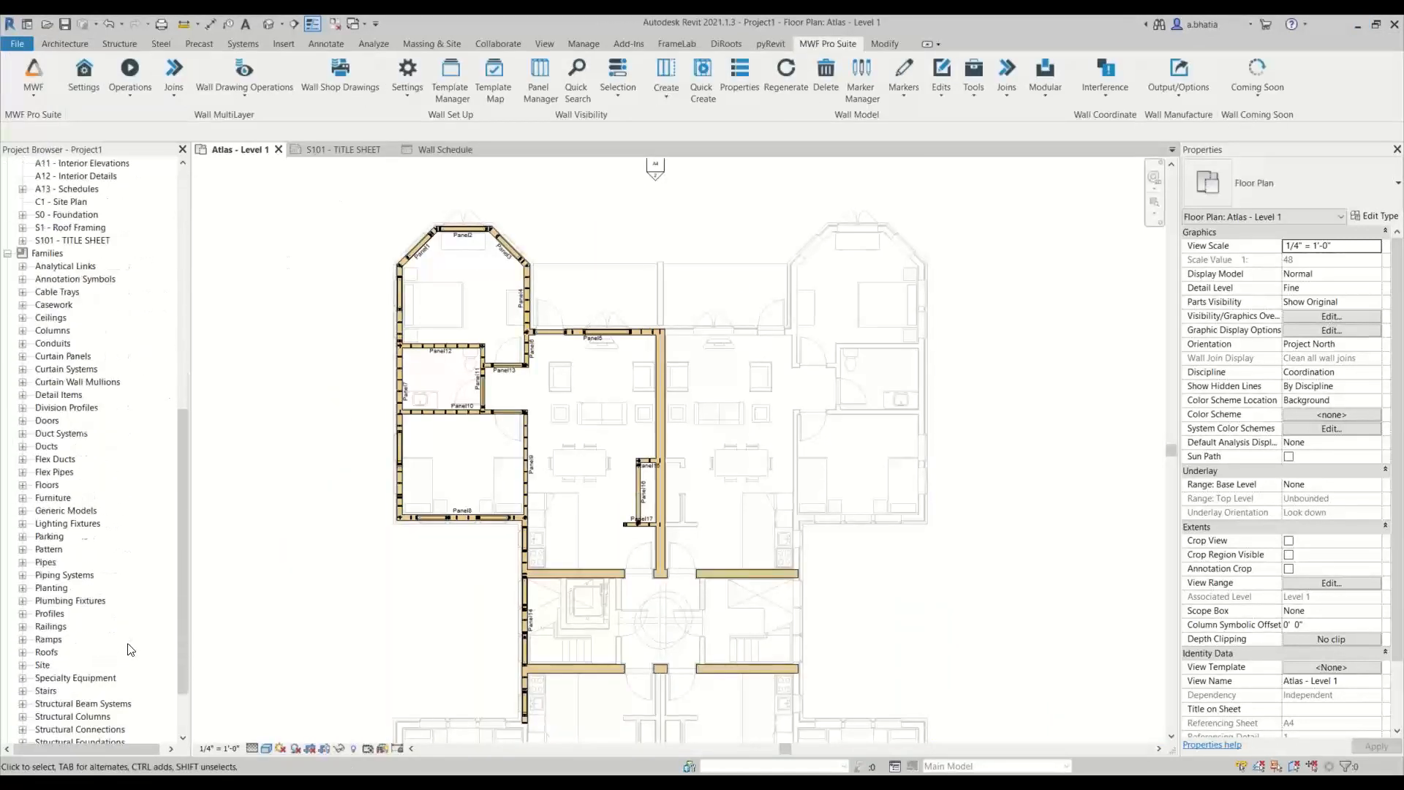
click(54, 267)
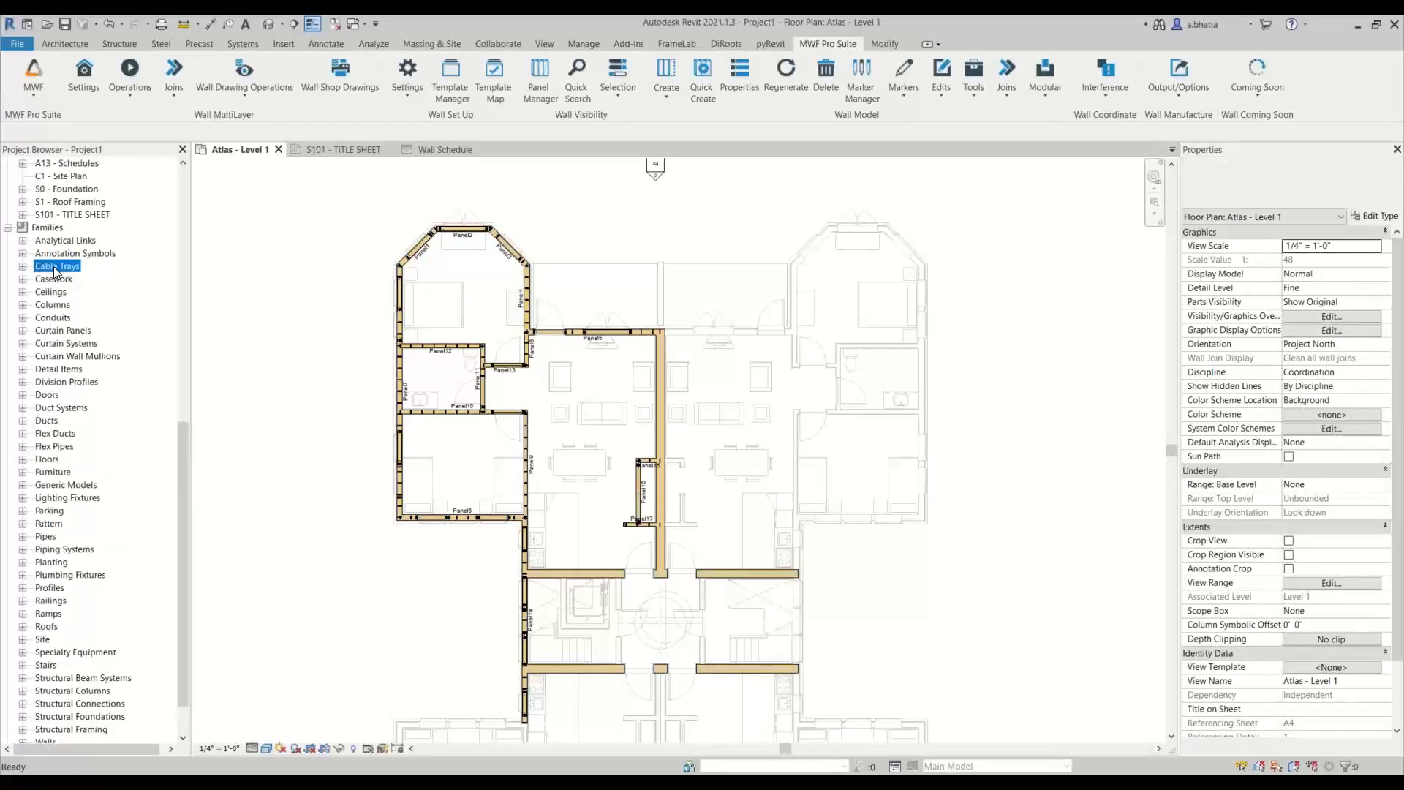
key(Left)
key(Left)
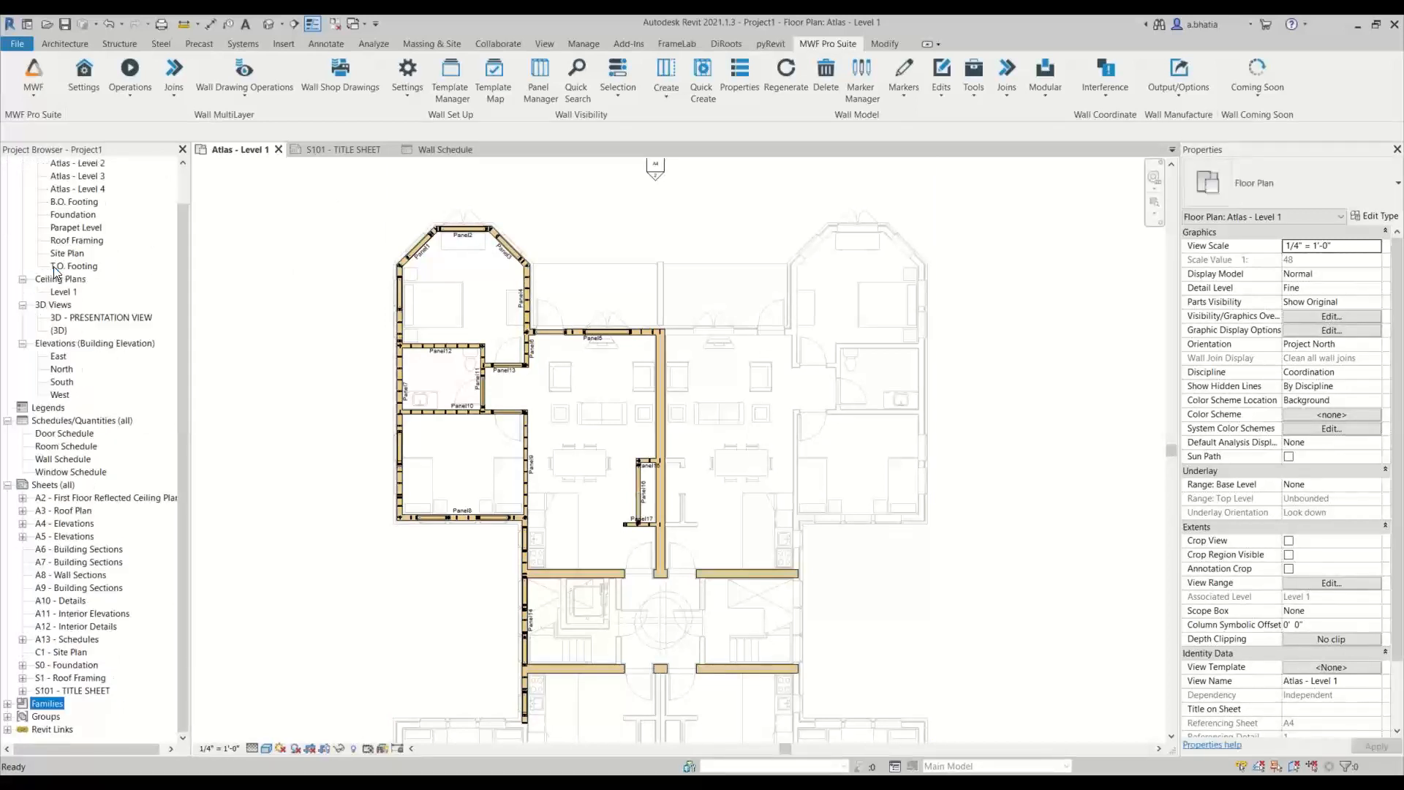
double_click(54, 729)
right_click(58, 731)
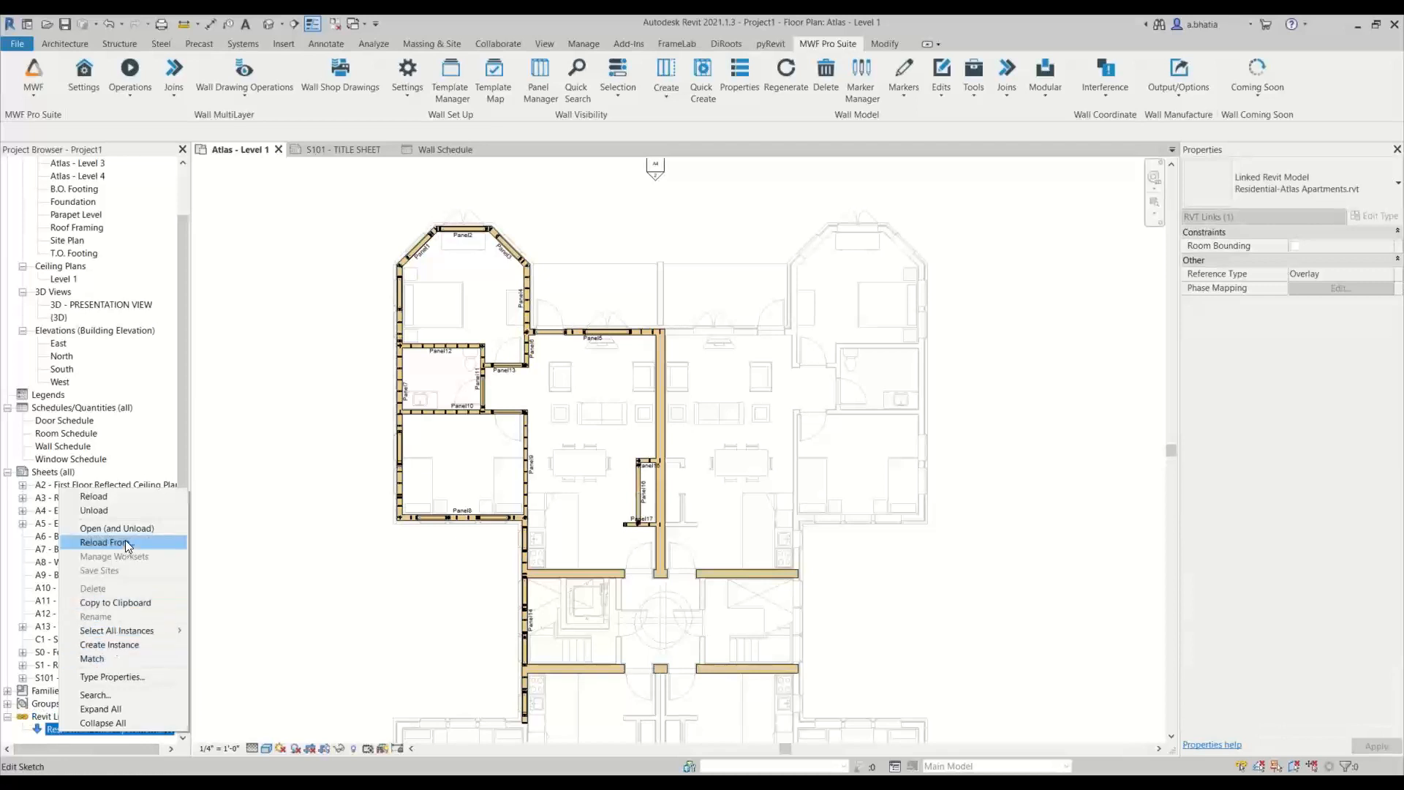
click(125, 510)
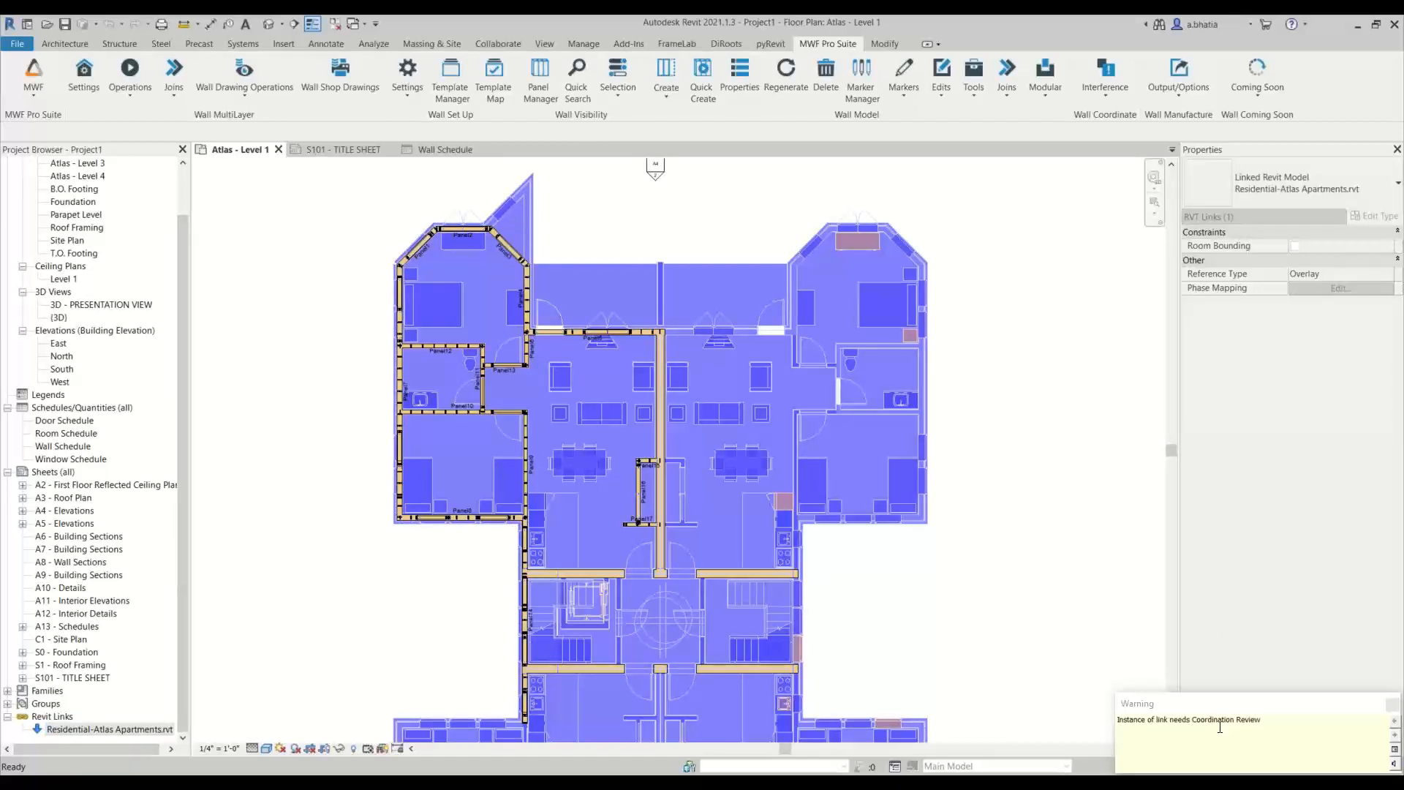
Step: Start a Coordination Review of the linked Residential-Atlas Apartments model, dismissing the save reminder
drag(1160, 720, 1261, 720)
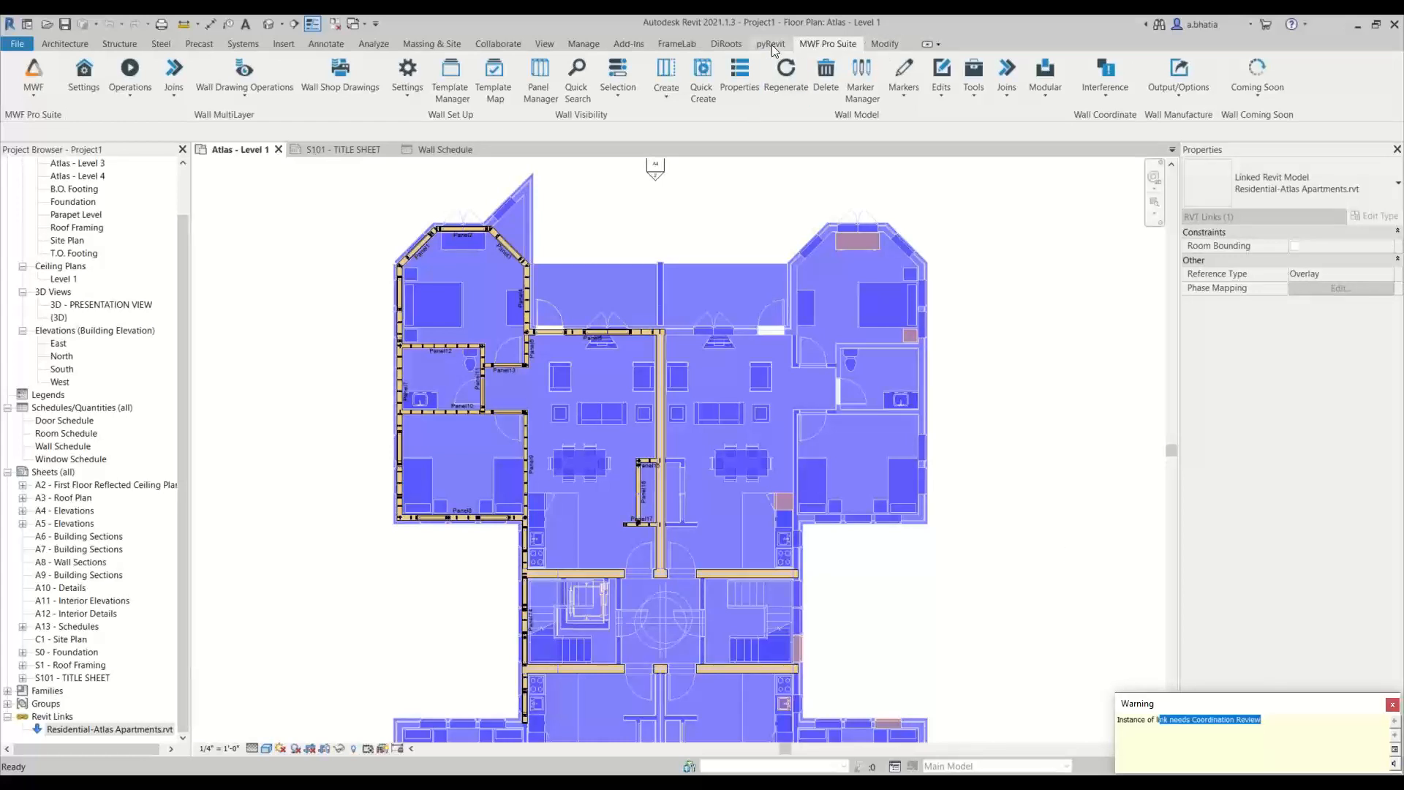
click(498, 43)
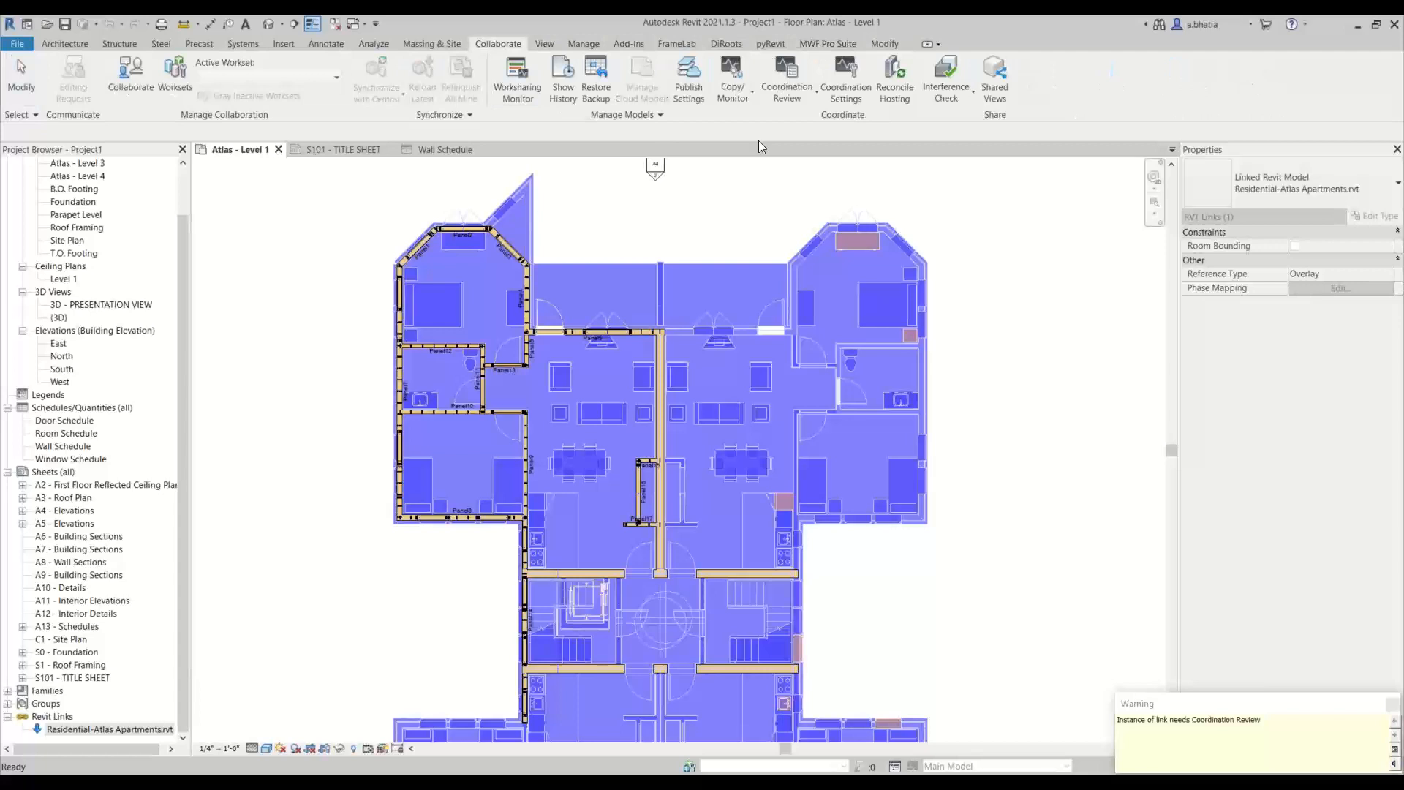
click(786, 80)
click(805, 151)
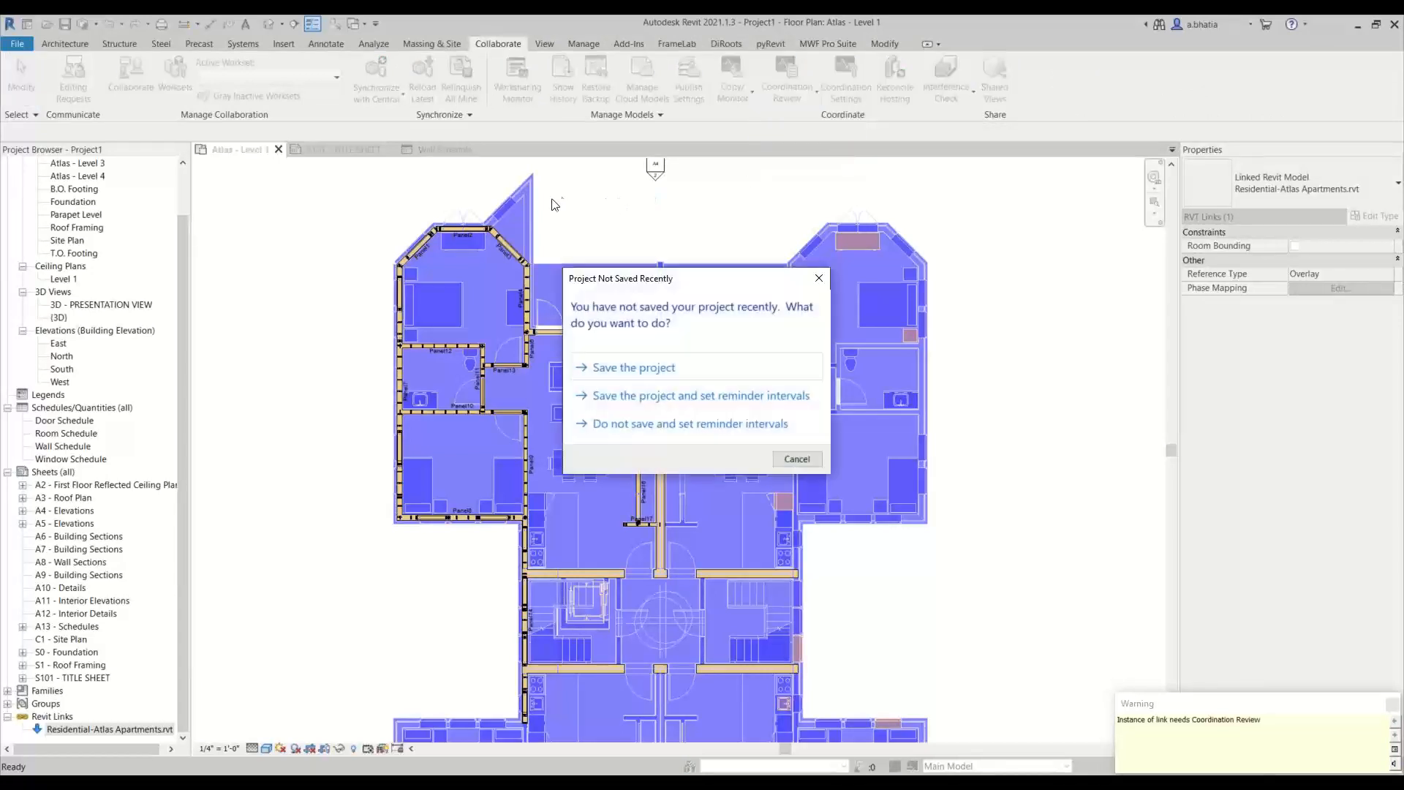
click(797, 460)
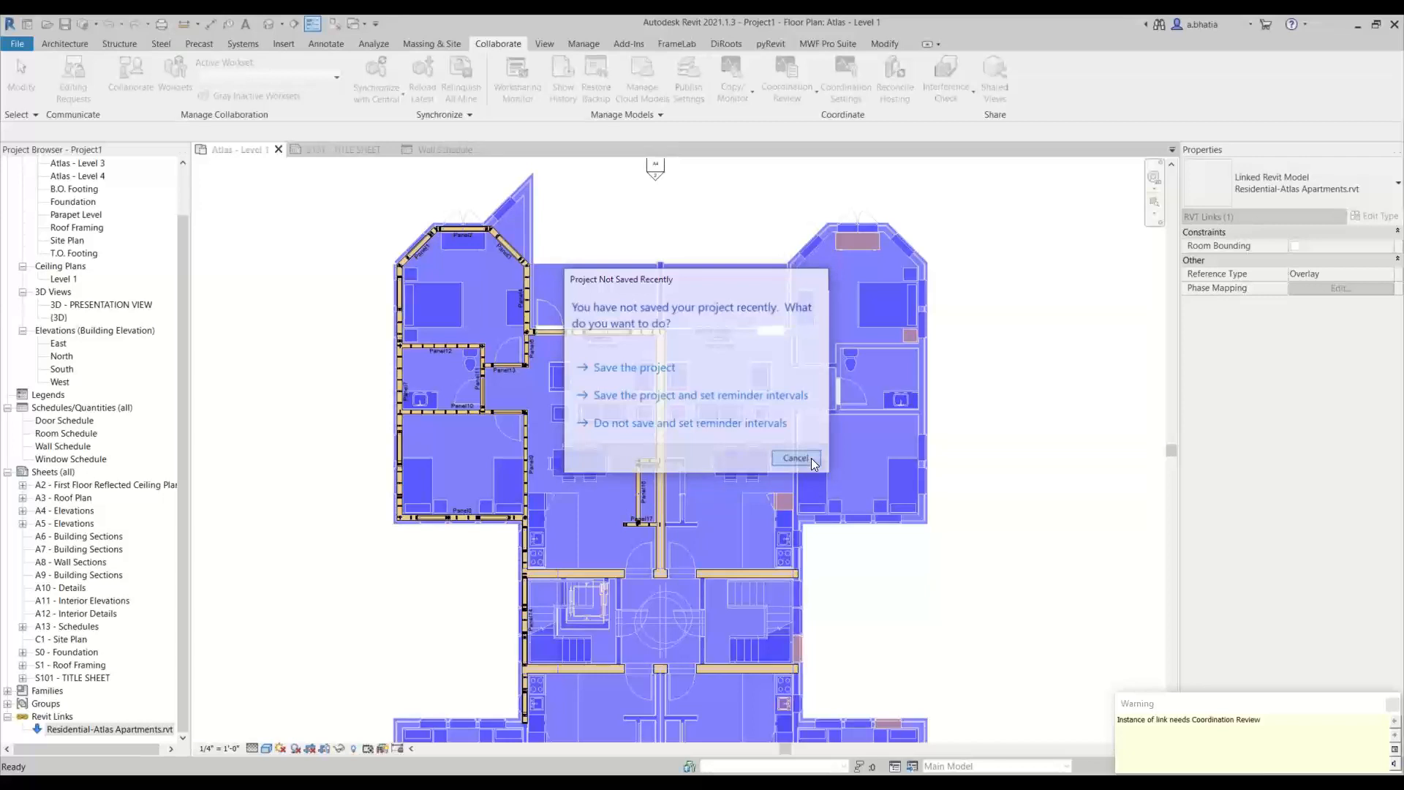
click(531, 216)
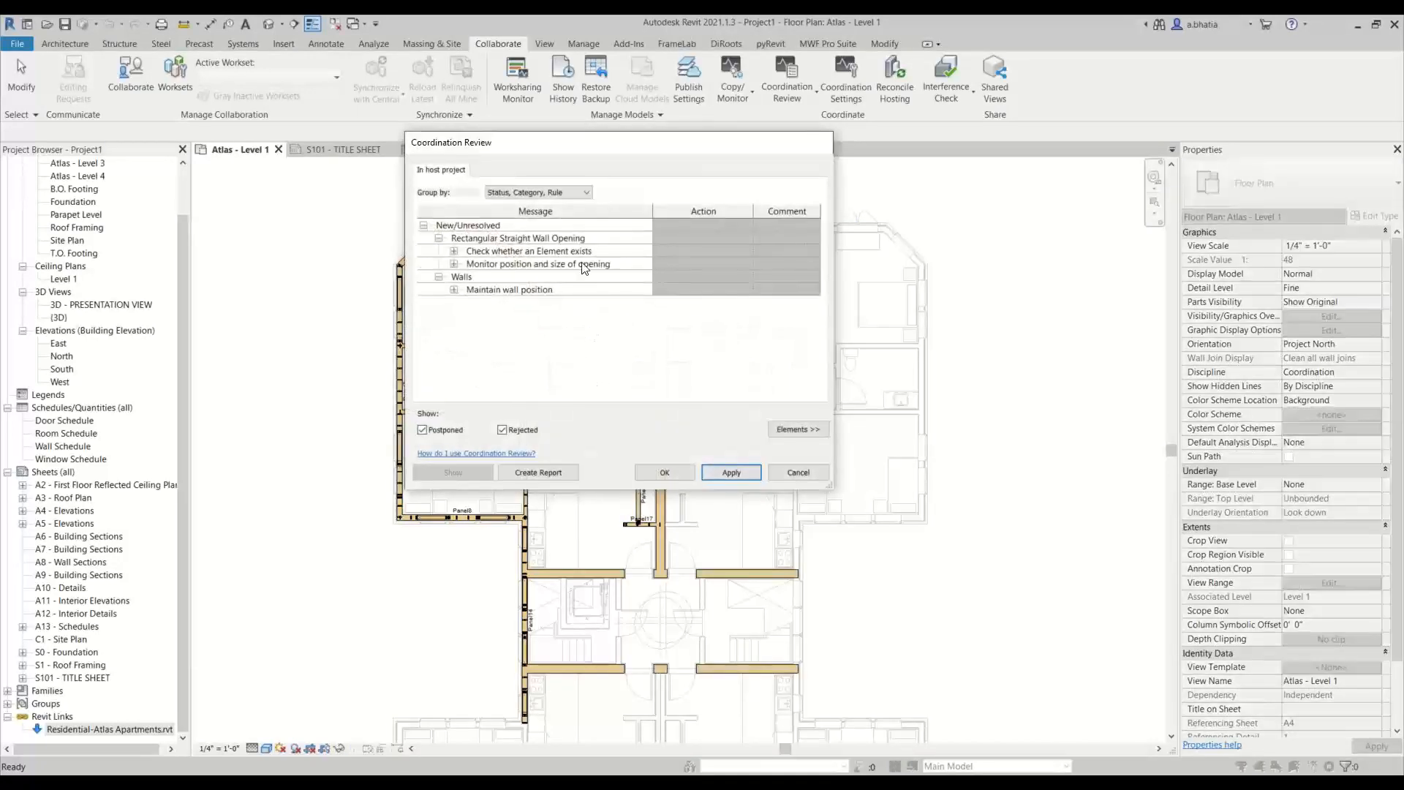
Step: Examine the first "Element deleted" entry under the wall-opening existence check, including its linked window and available actions
click(494, 243)
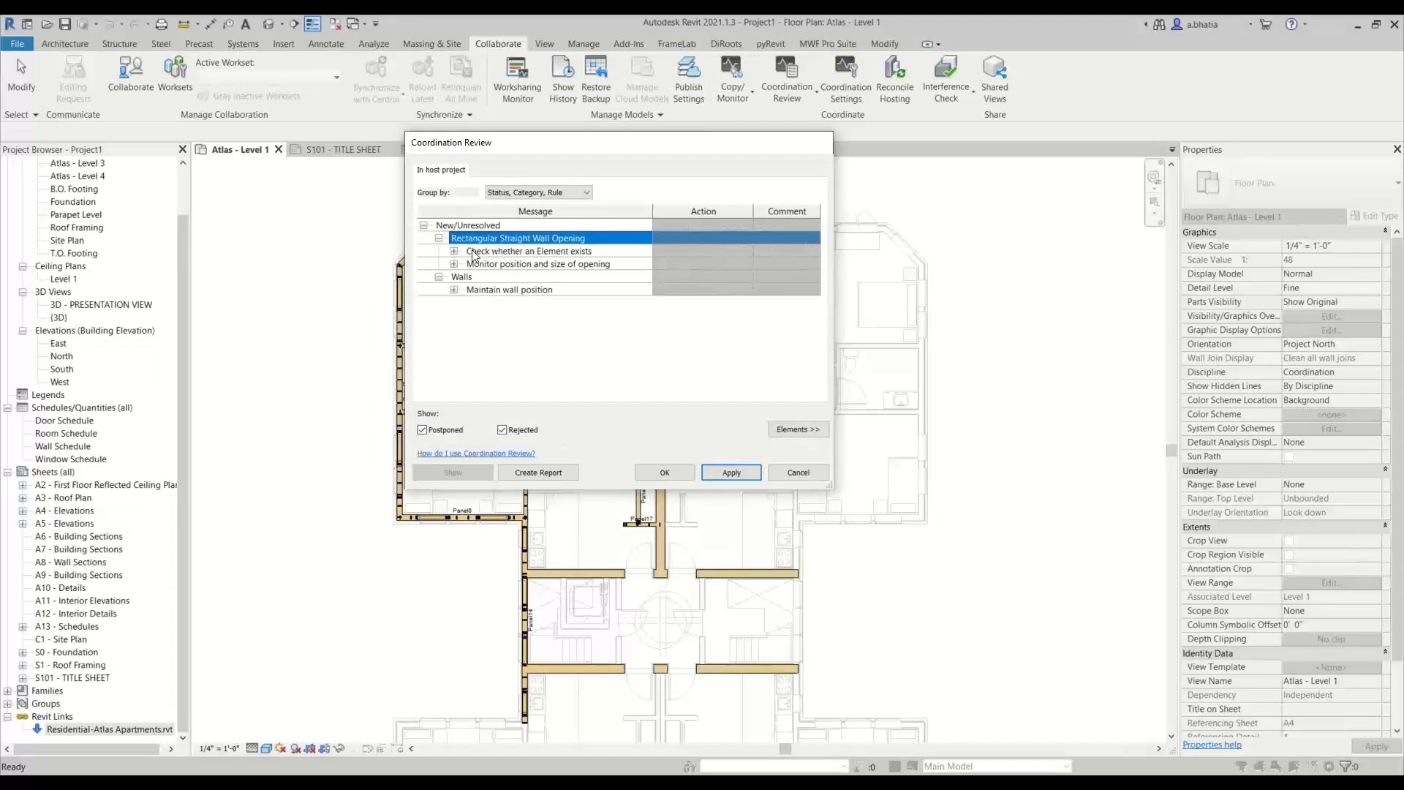
double_click(473, 253)
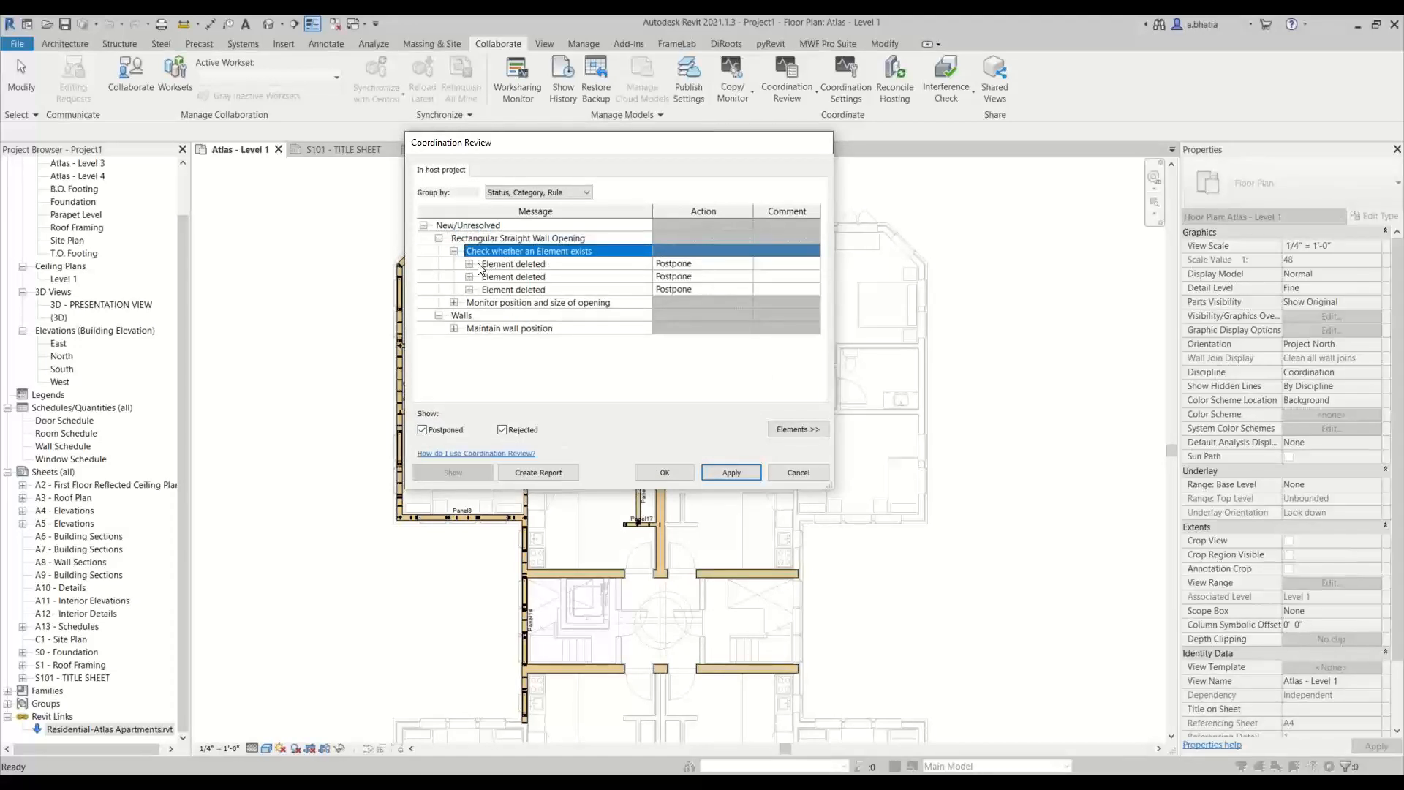
click(468, 264)
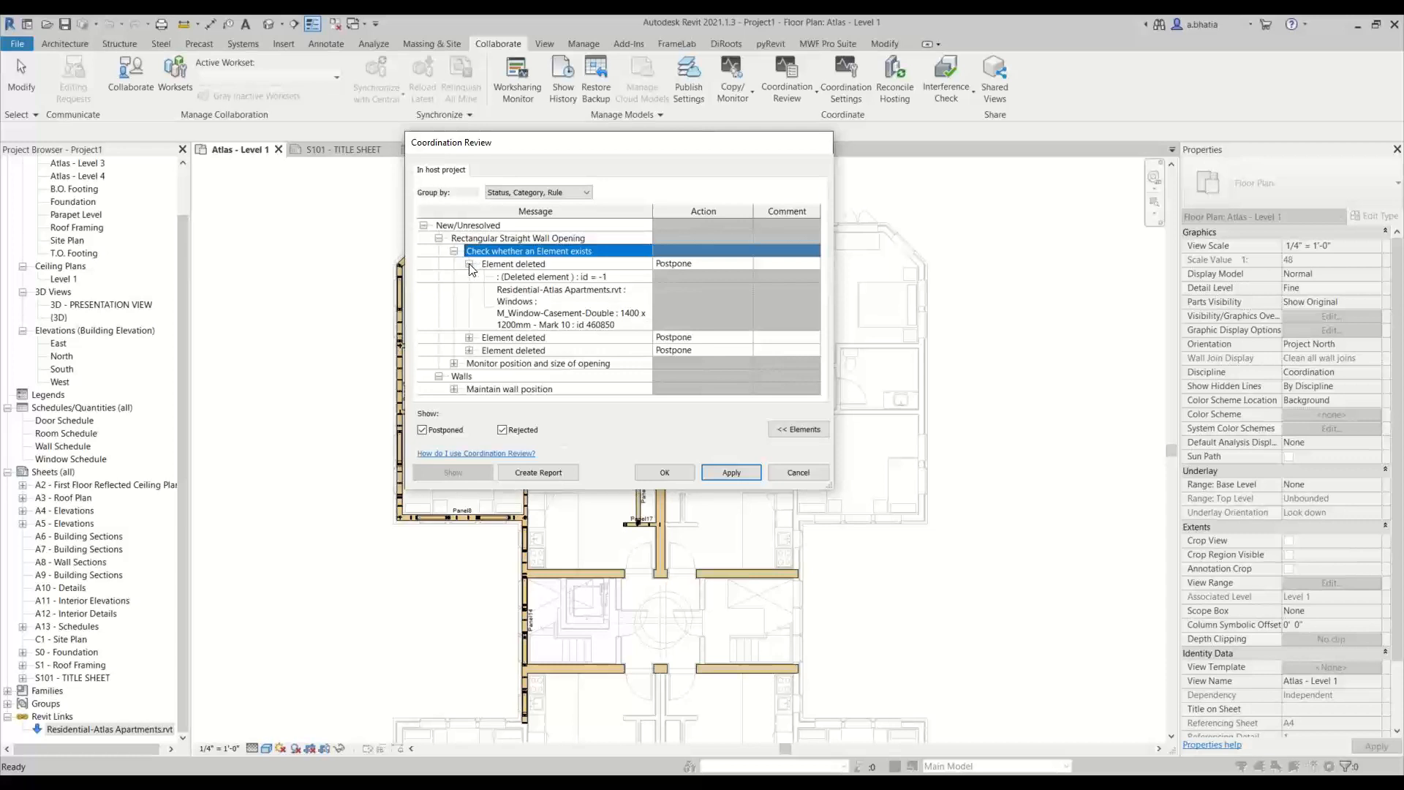
click(528, 293)
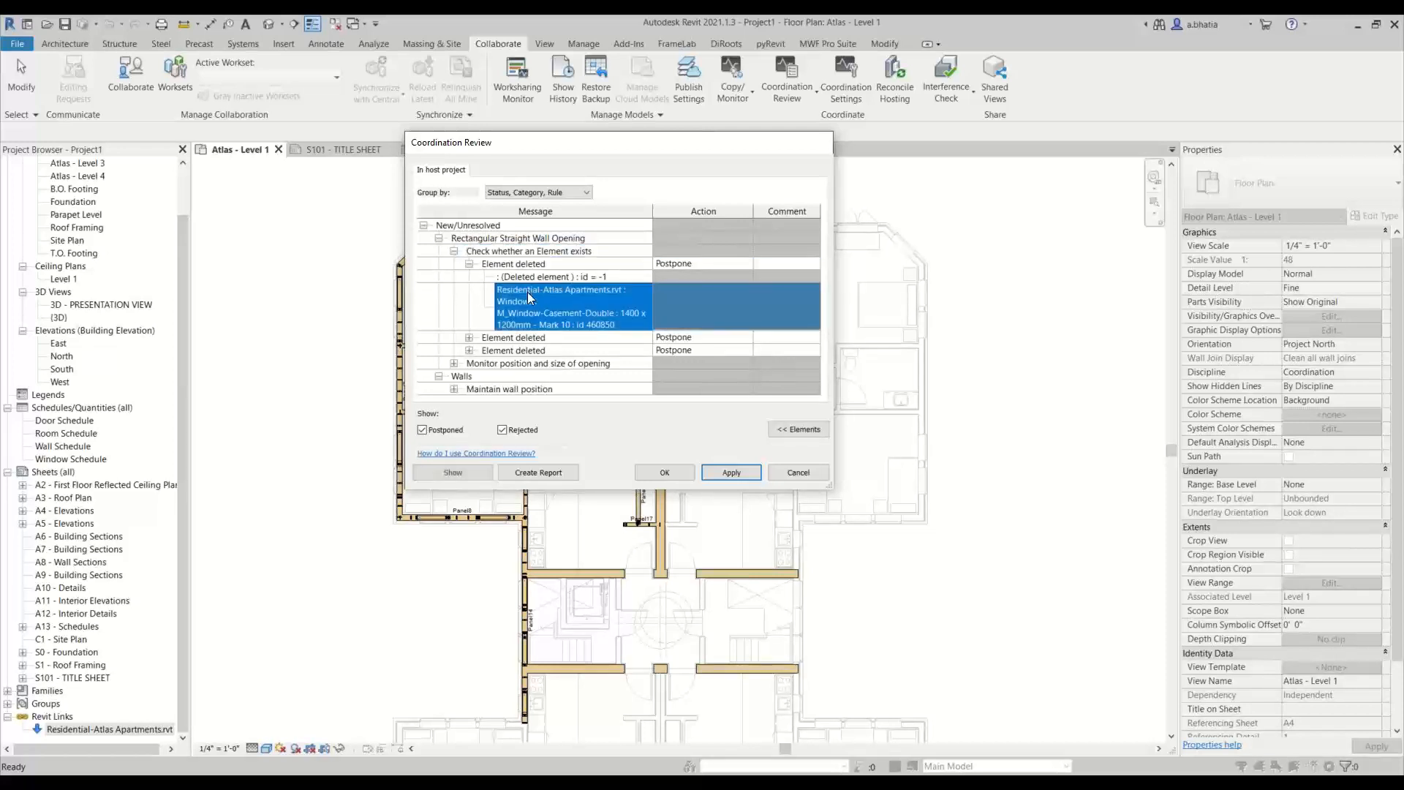
click(717, 266)
click(746, 263)
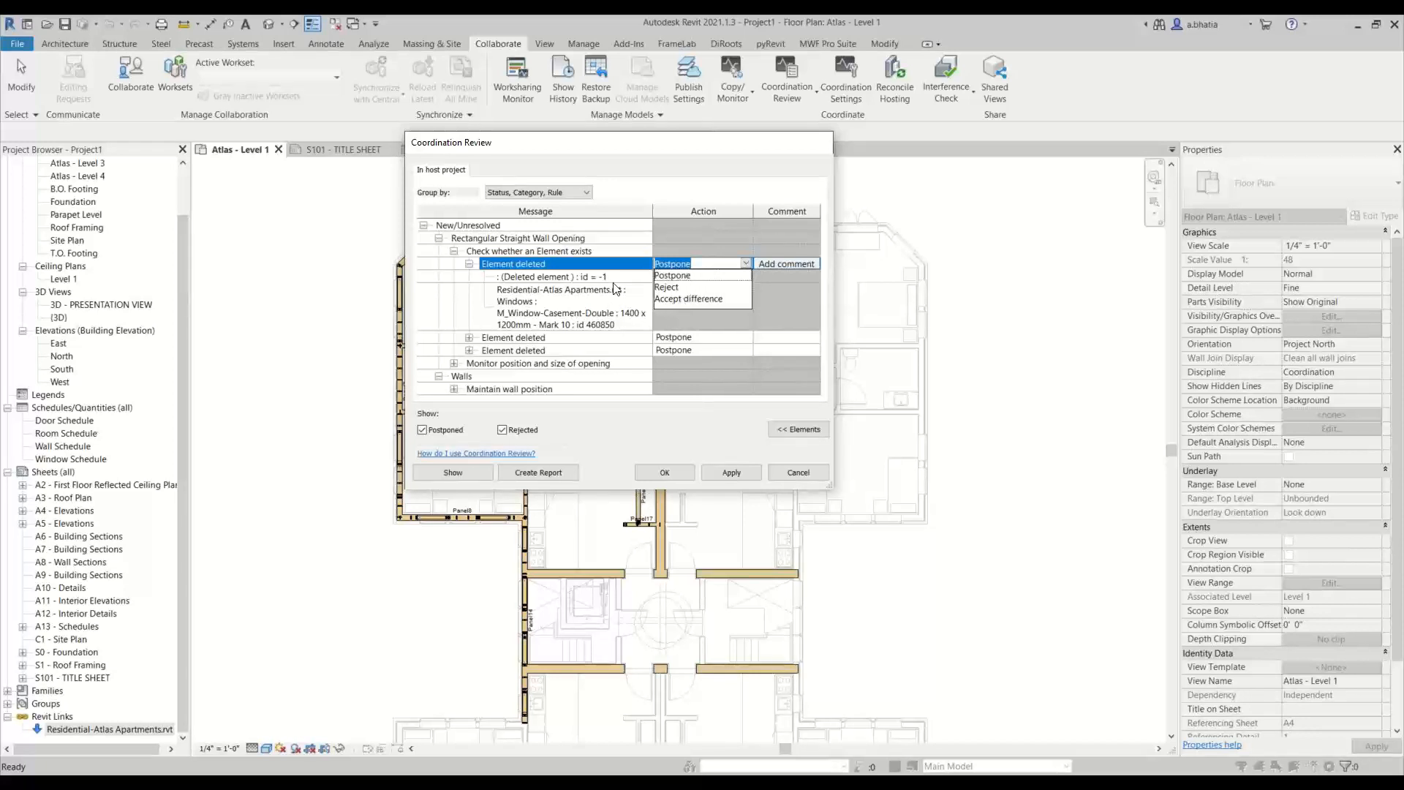
Step: Examine the second "Element deleted" entry of the wall-opening check and the linked window it refers to
click(636, 347)
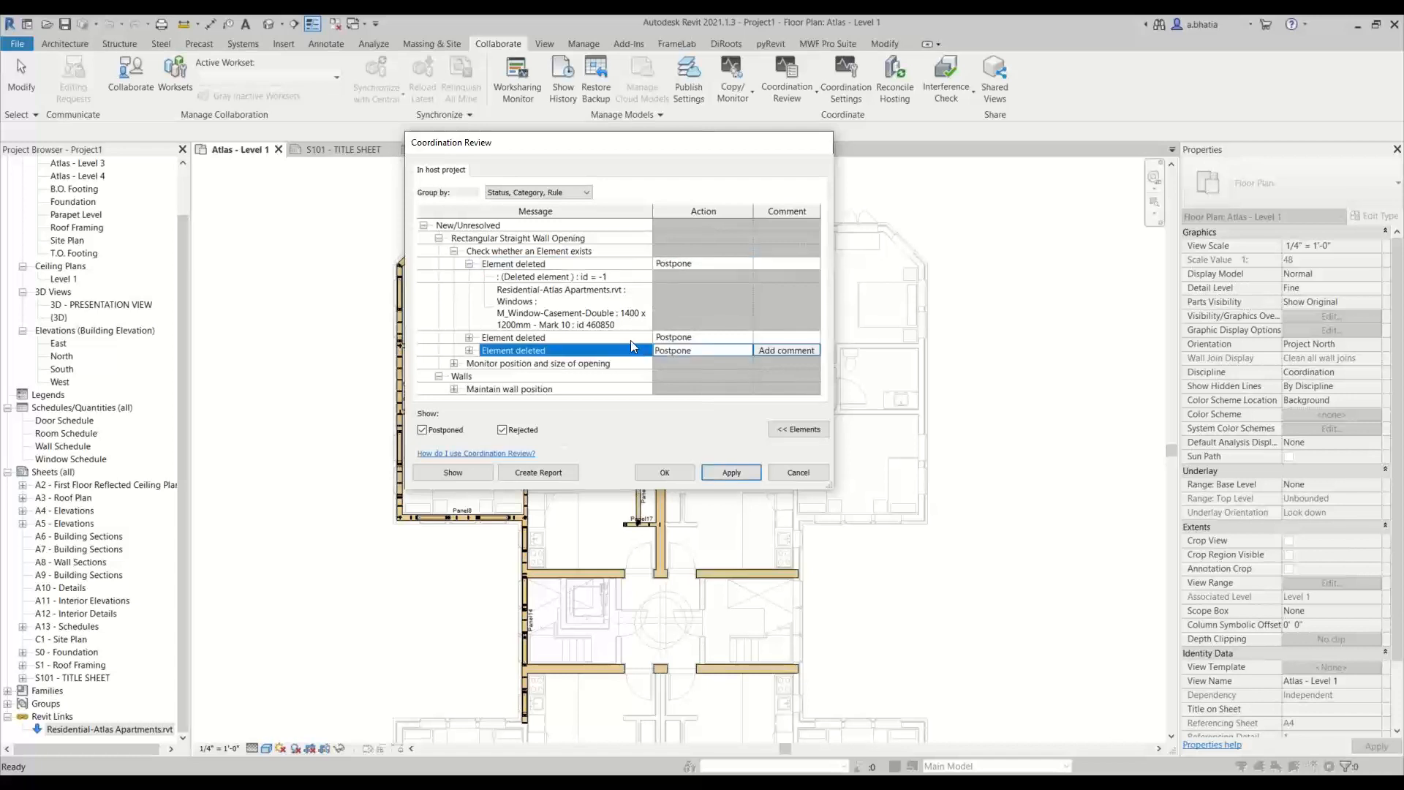
click(567, 328)
click(550, 335)
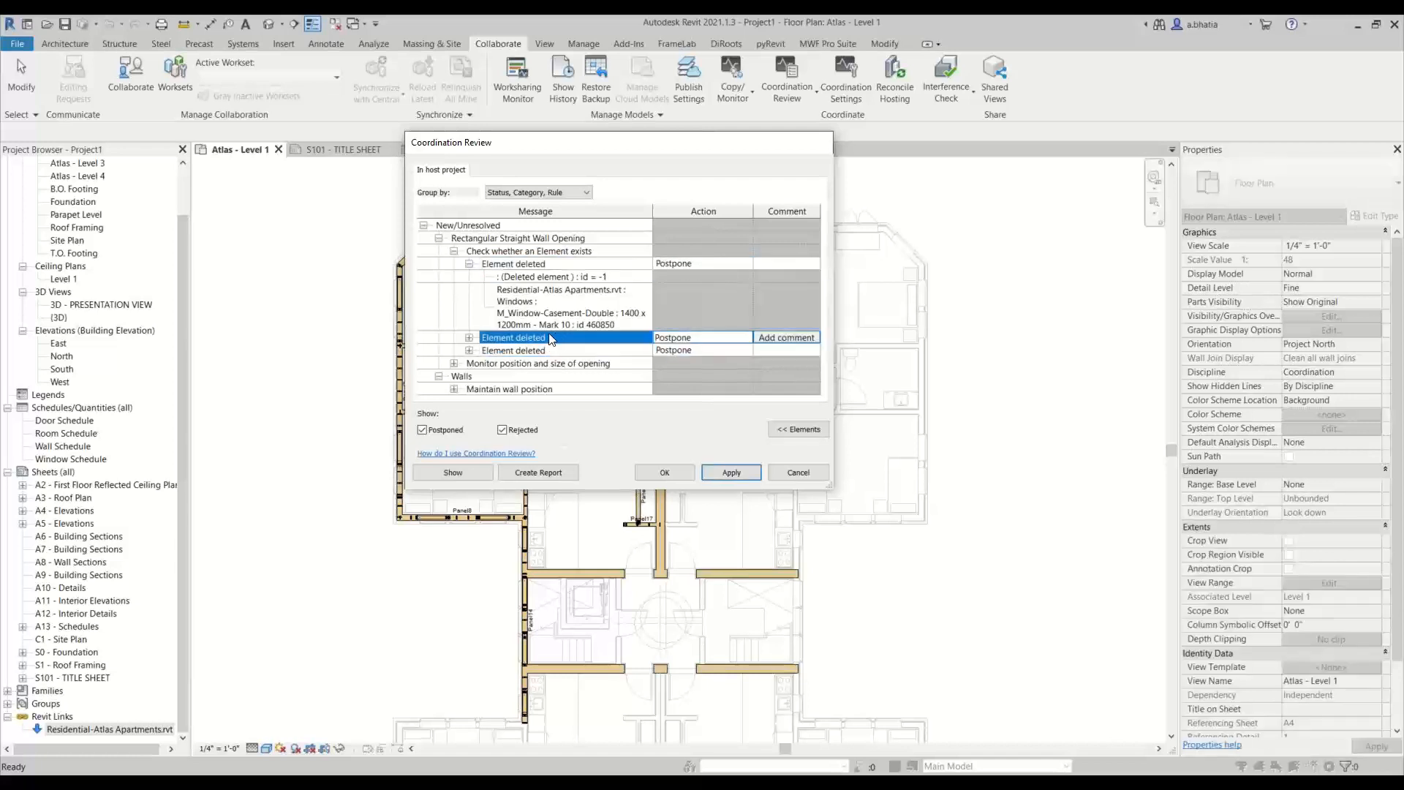
click(470, 339)
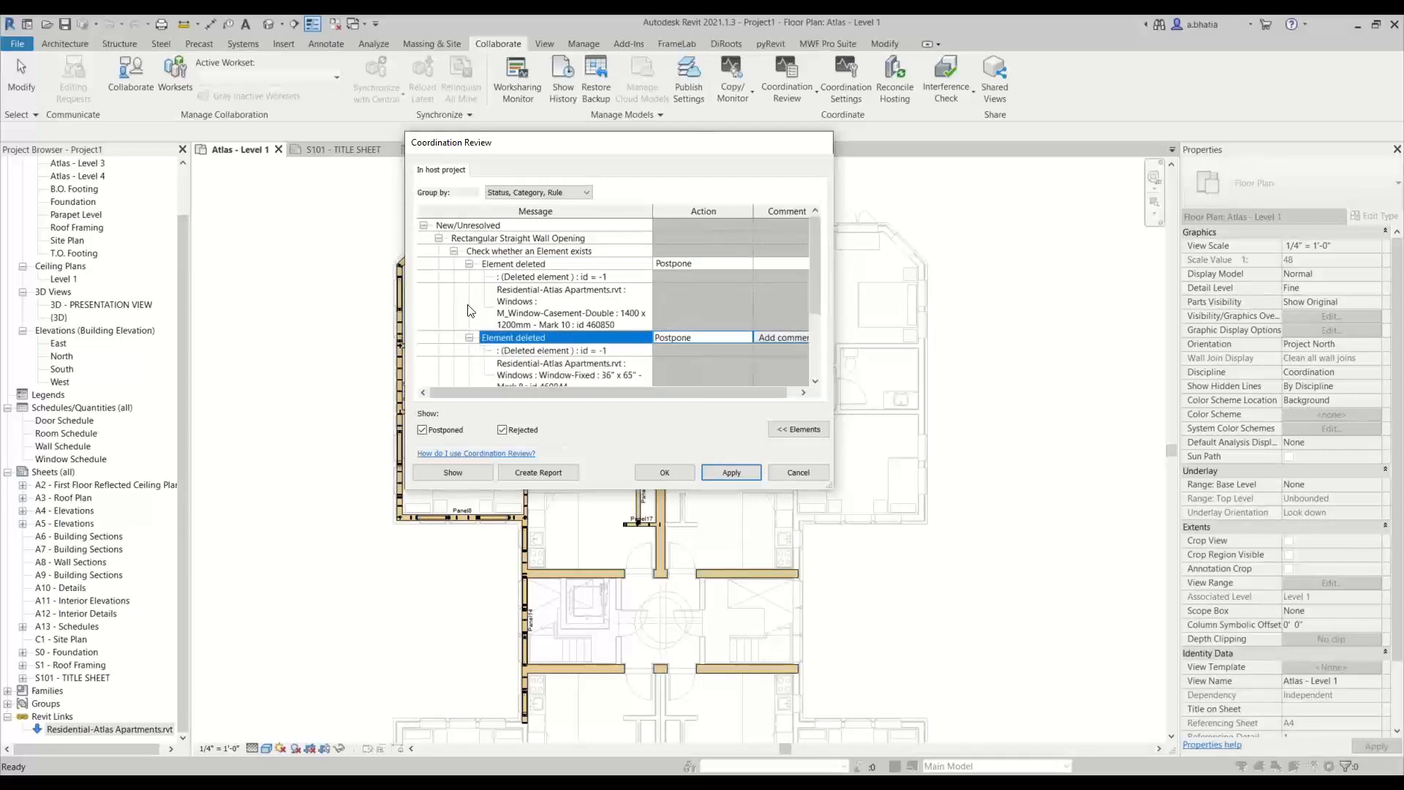
scroll(563, 326, down, 2)
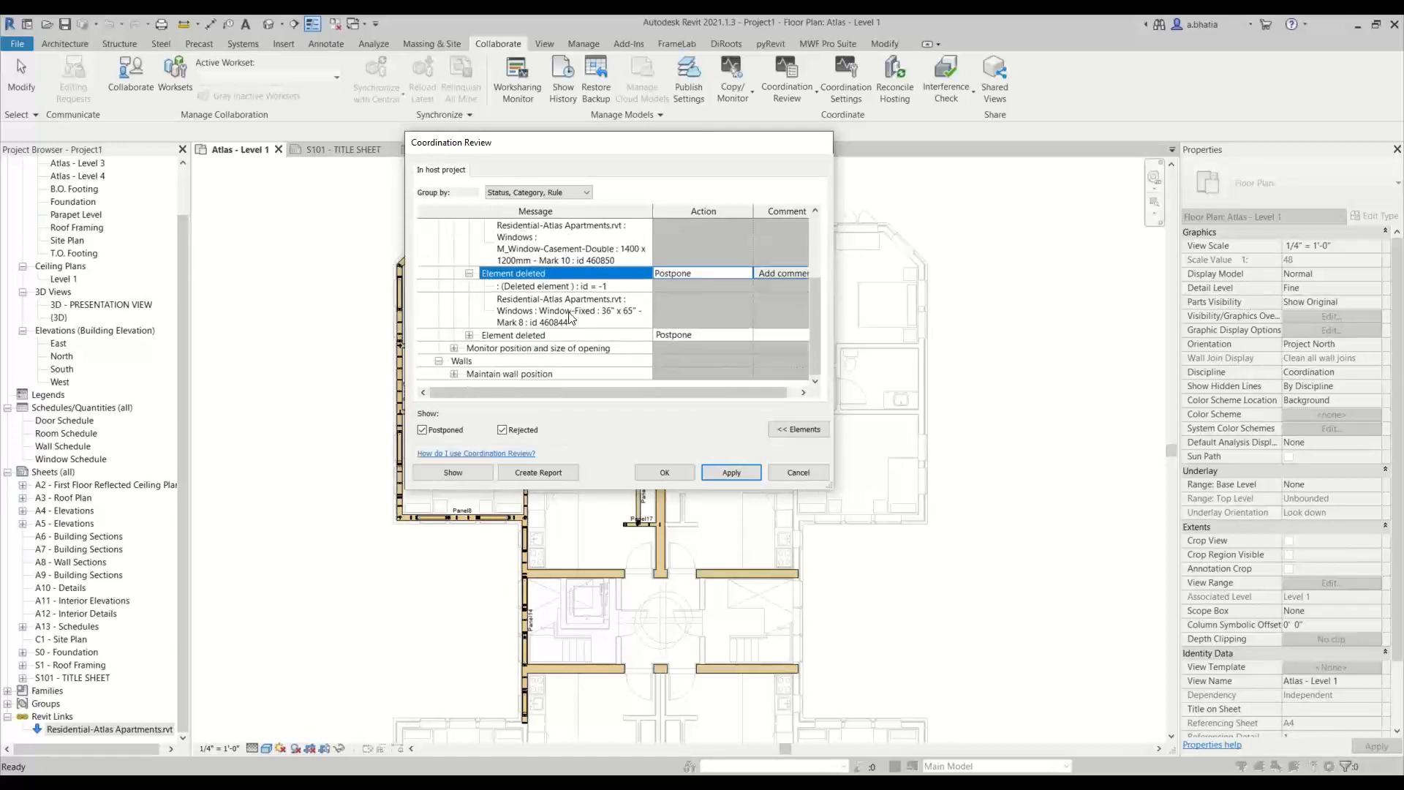
click(568, 325)
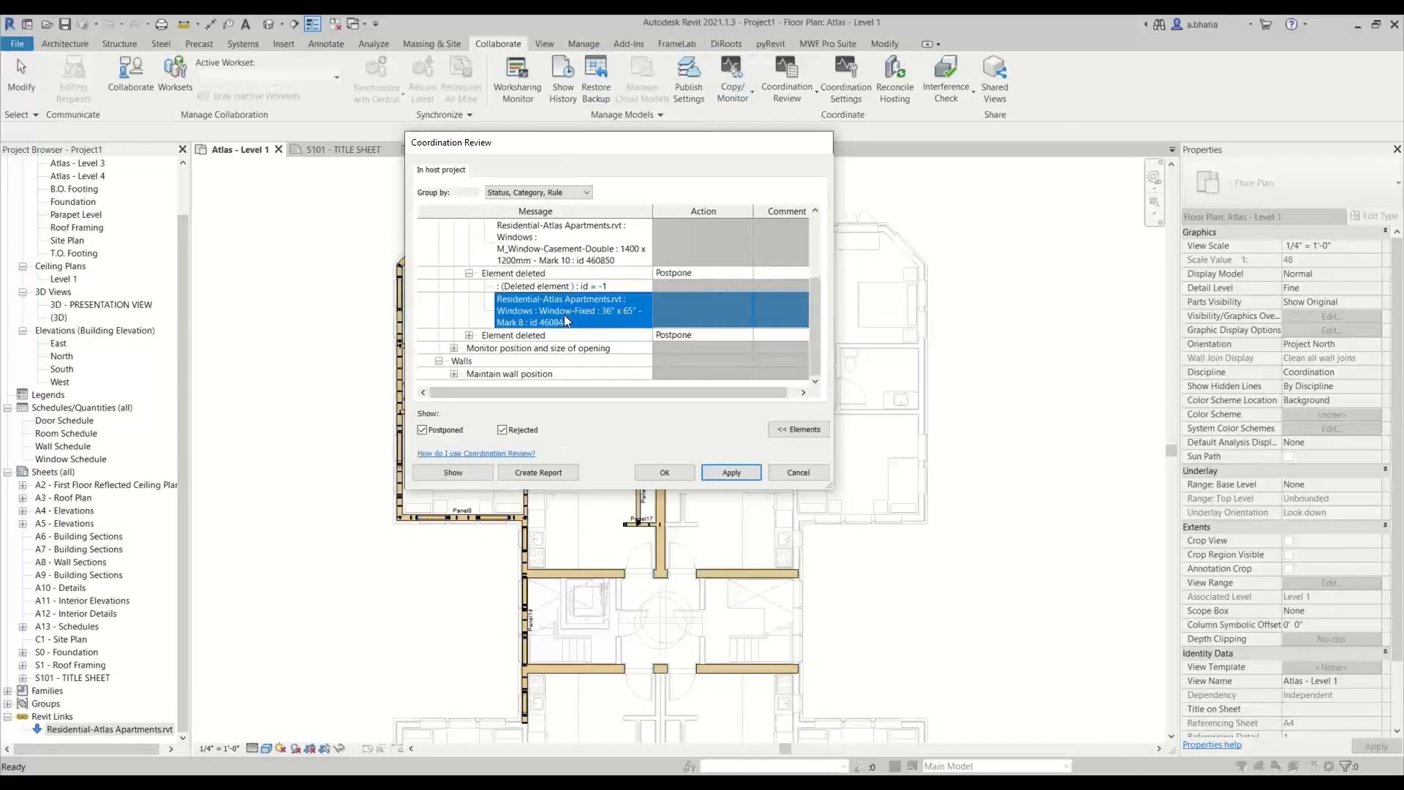
Step: Set the first "Wall centerlines are different" entry under Maintain wall position to Reject and apply the decision
click(468, 374)
click(454, 374)
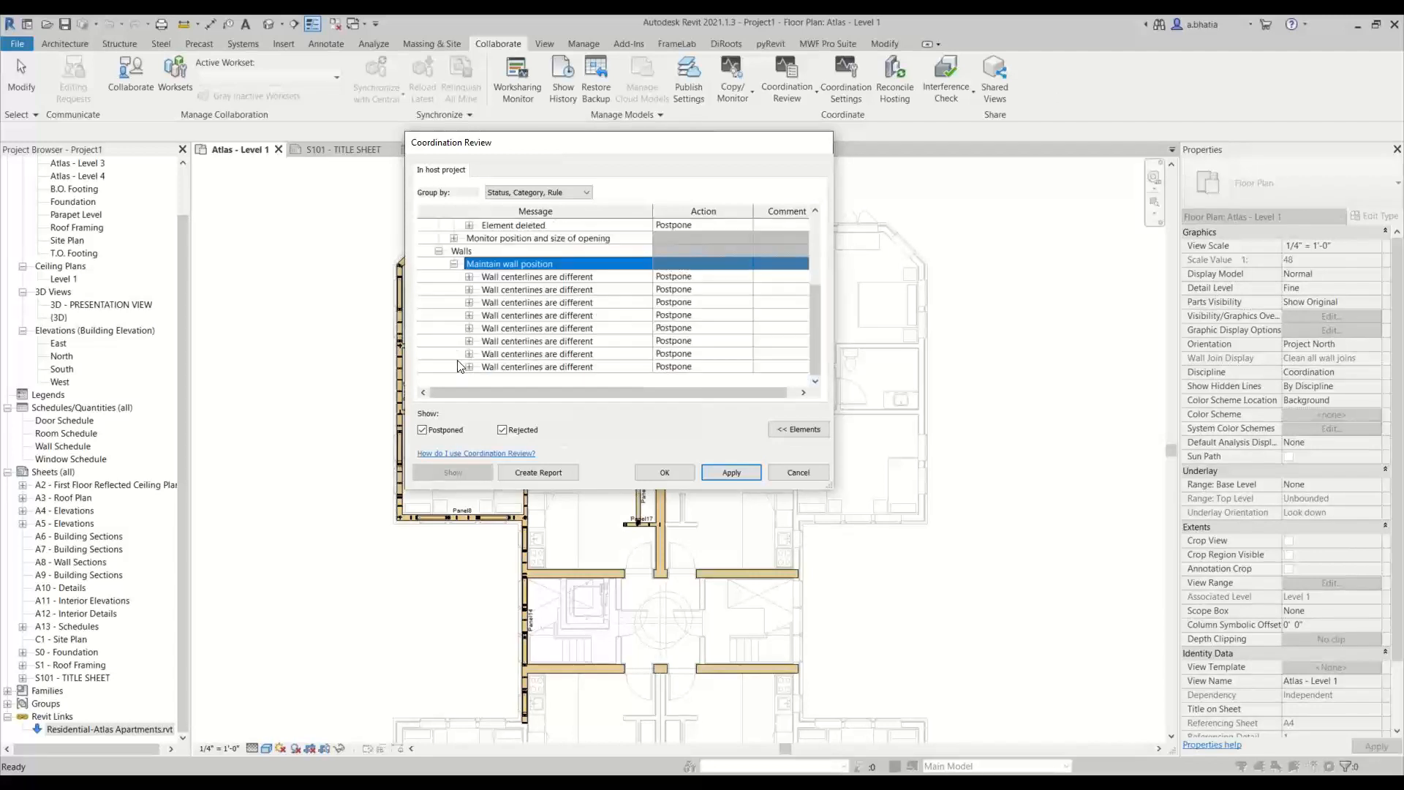
click(482, 276)
click(469, 276)
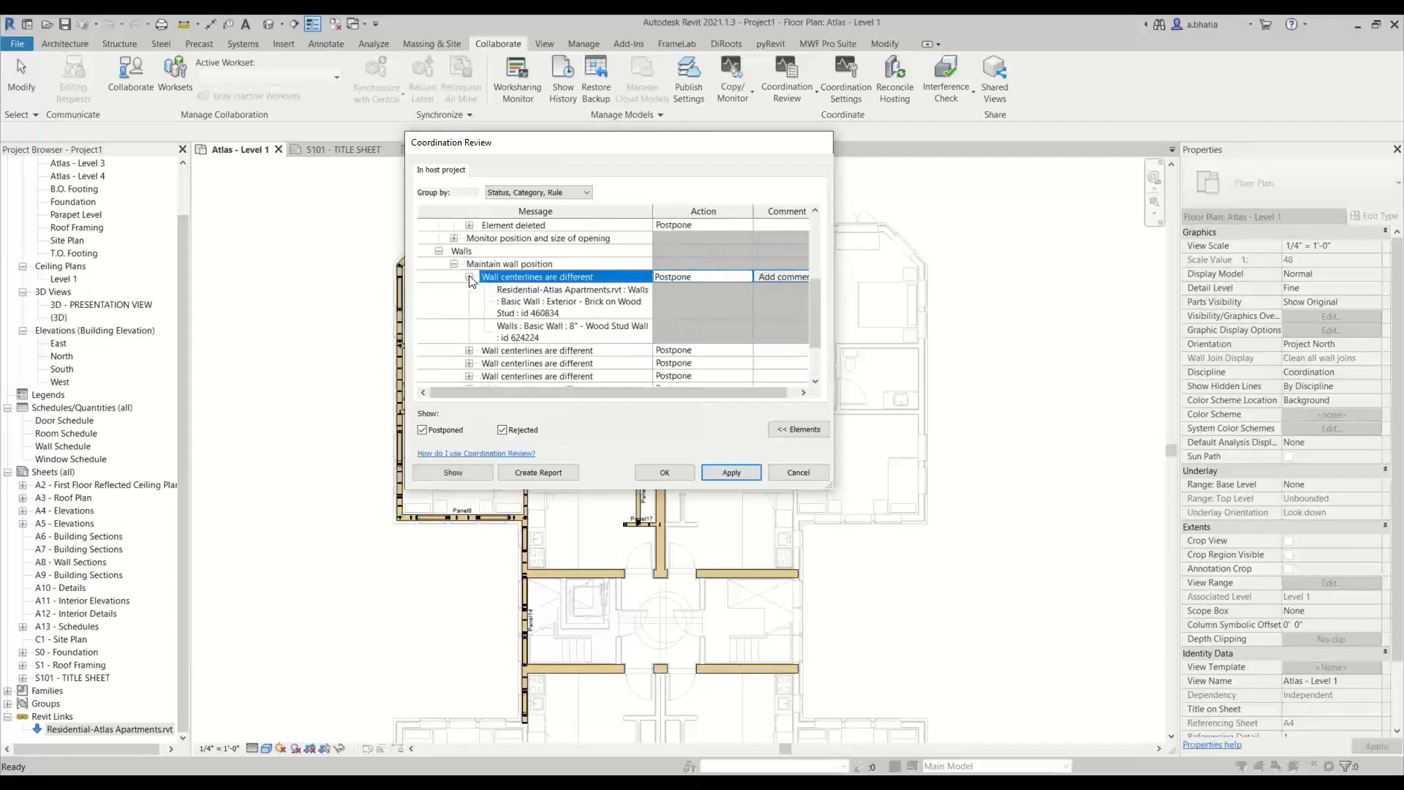
click(594, 300)
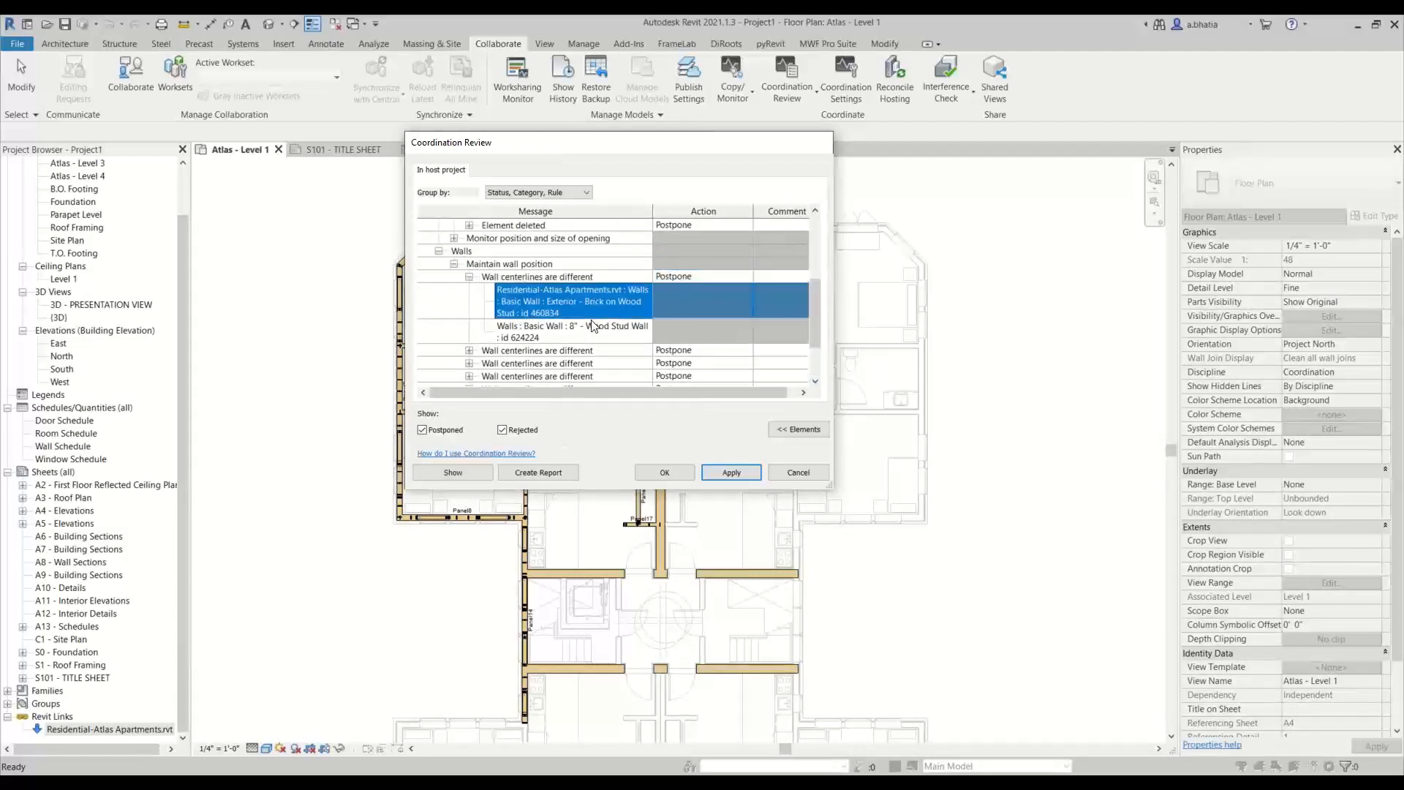
click(593, 330)
click(749, 275)
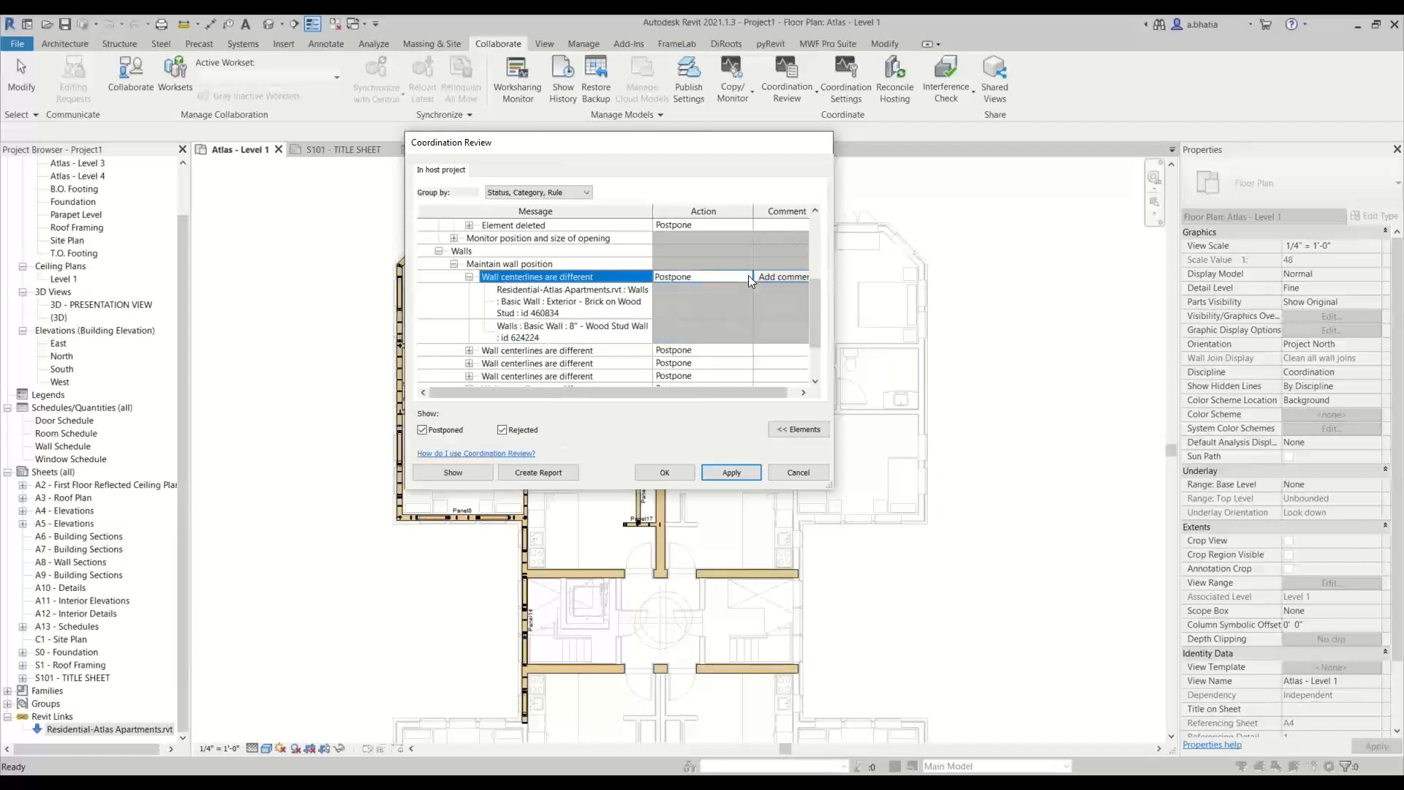
click(746, 276)
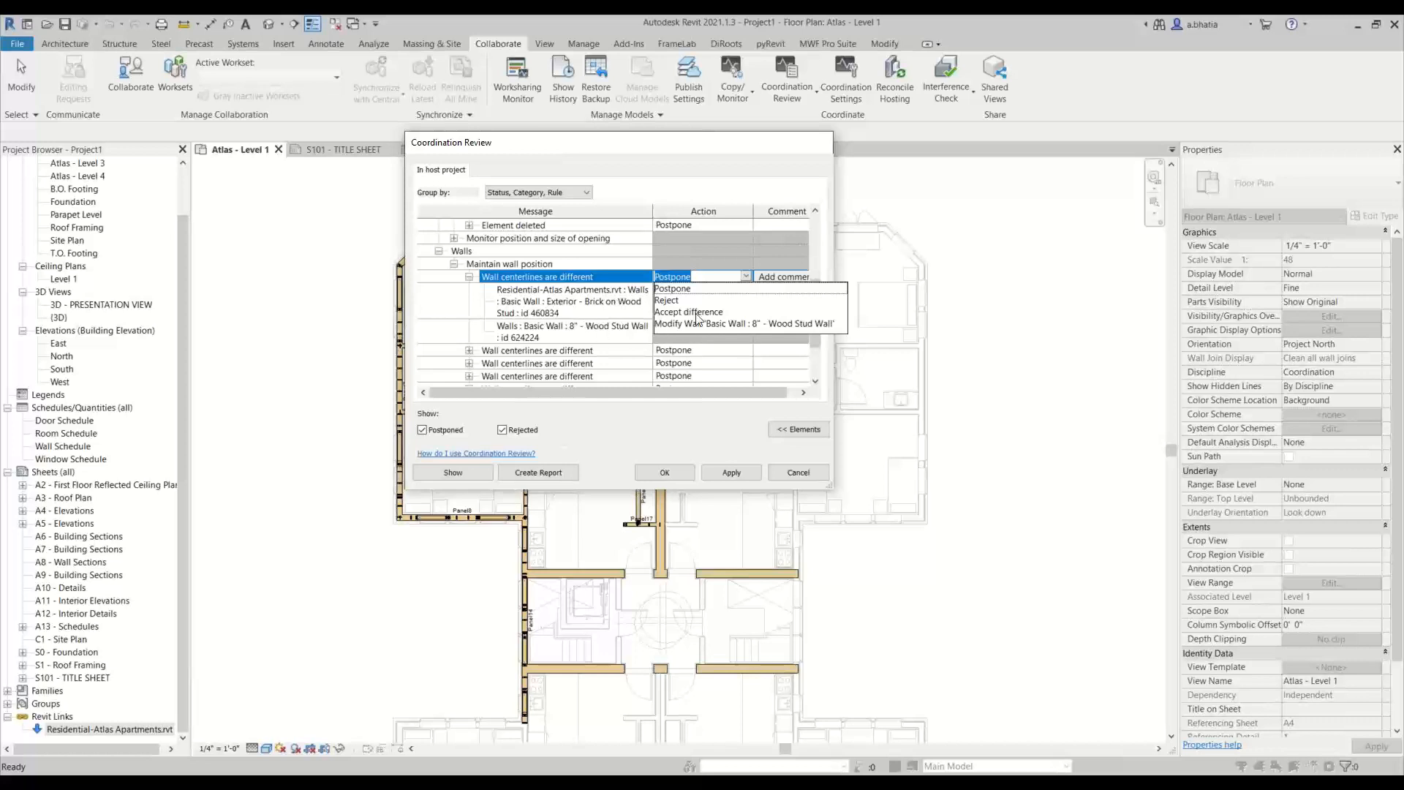
click(673, 301)
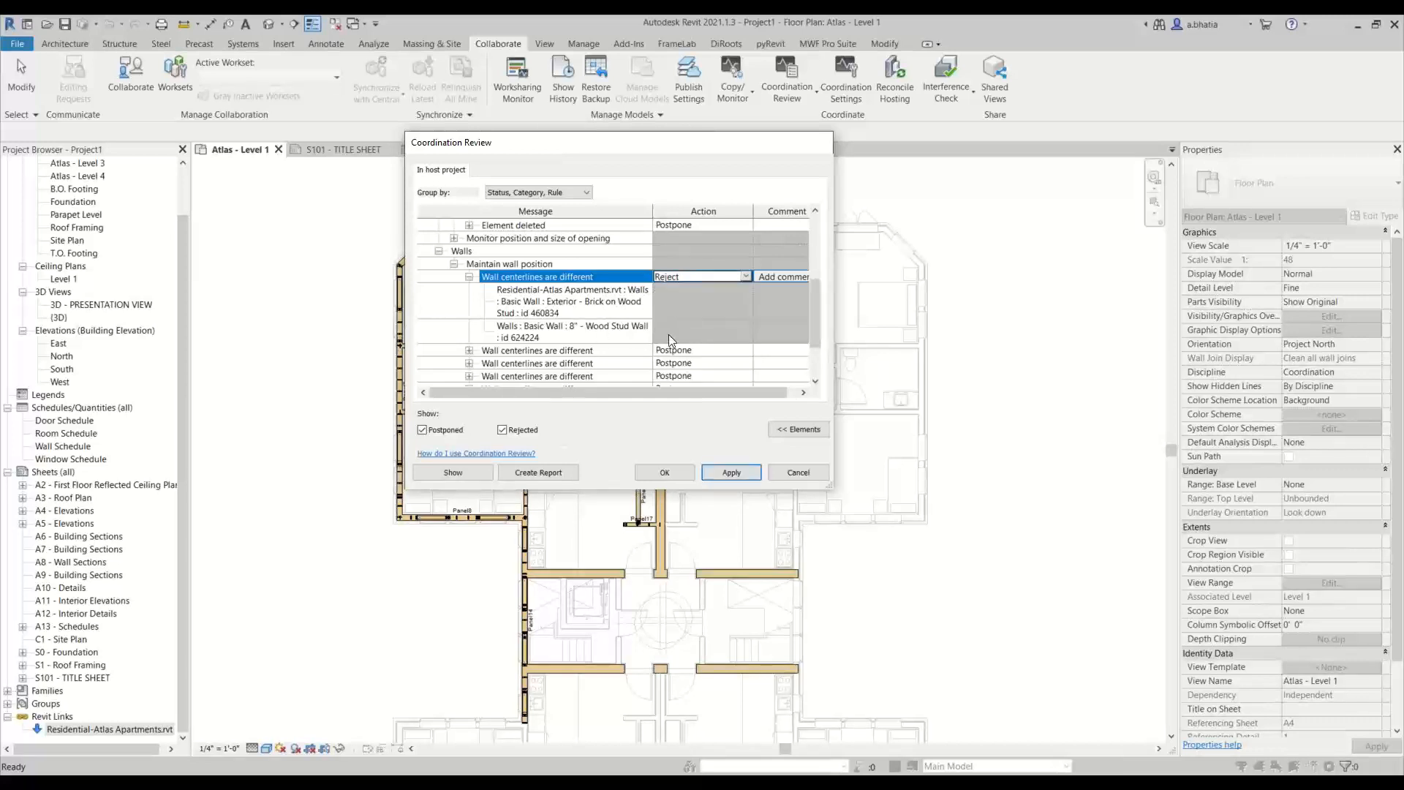
click(717, 471)
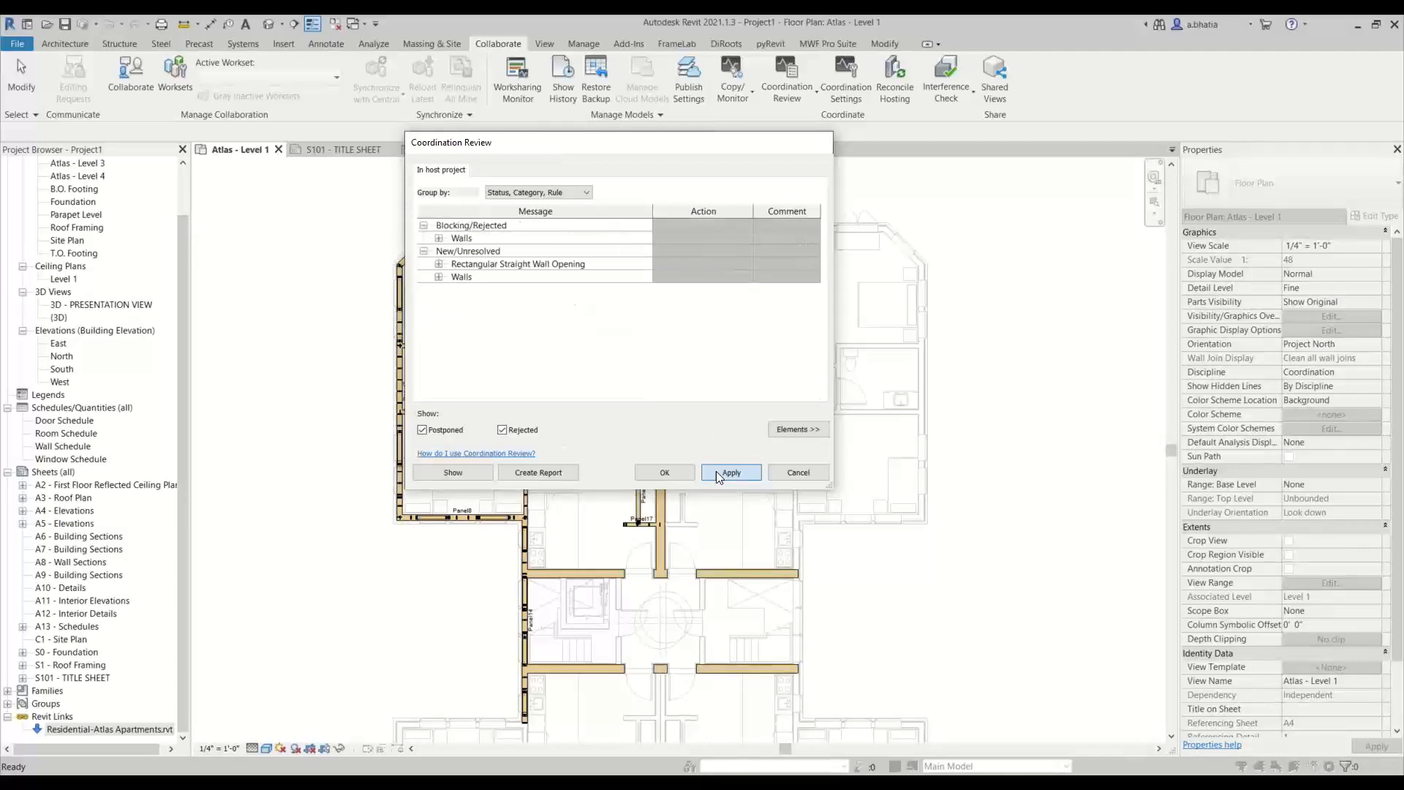
Step: Examine the rejected wall-centerline entry under Blocking/Rejected, including its wall pair and available actions
click(439, 278)
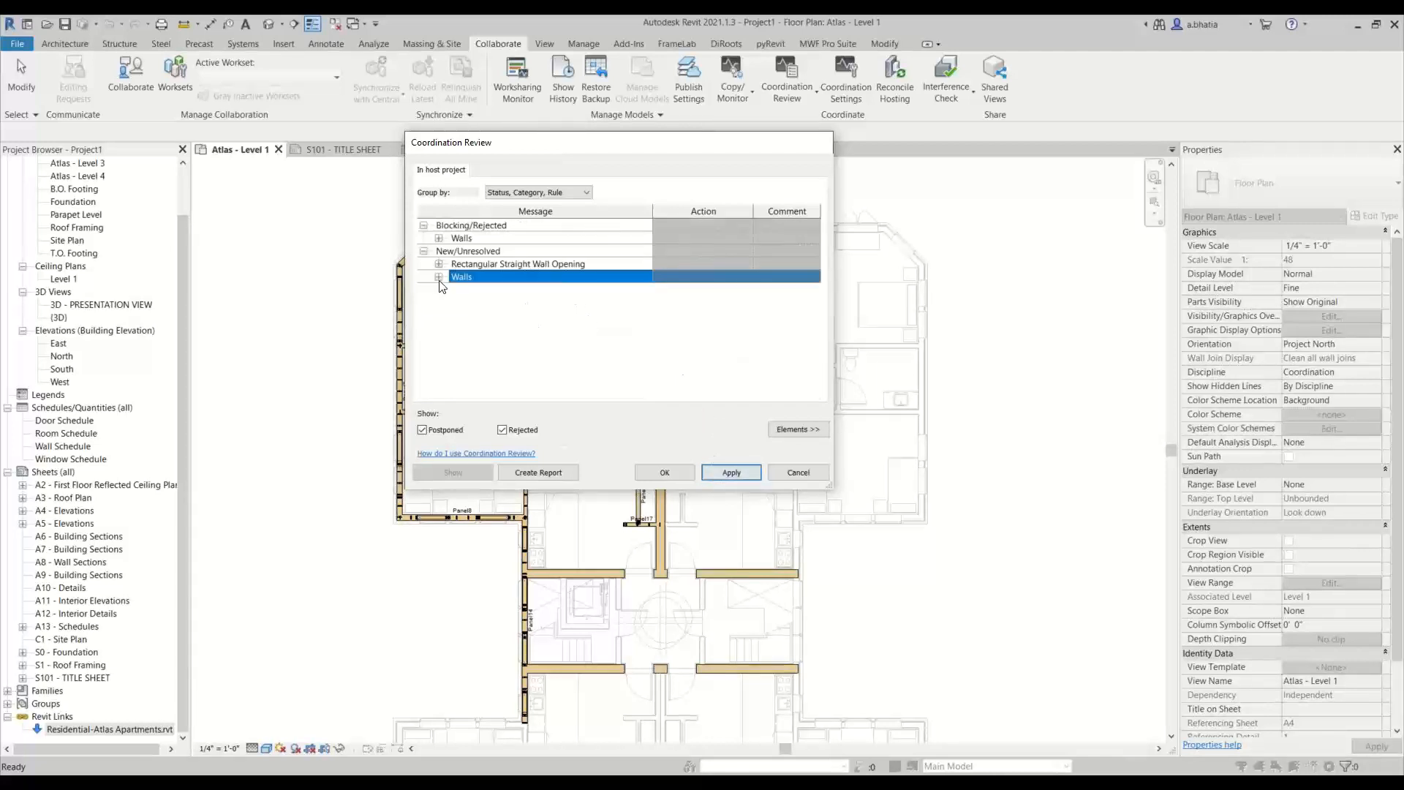
click(437, 228)
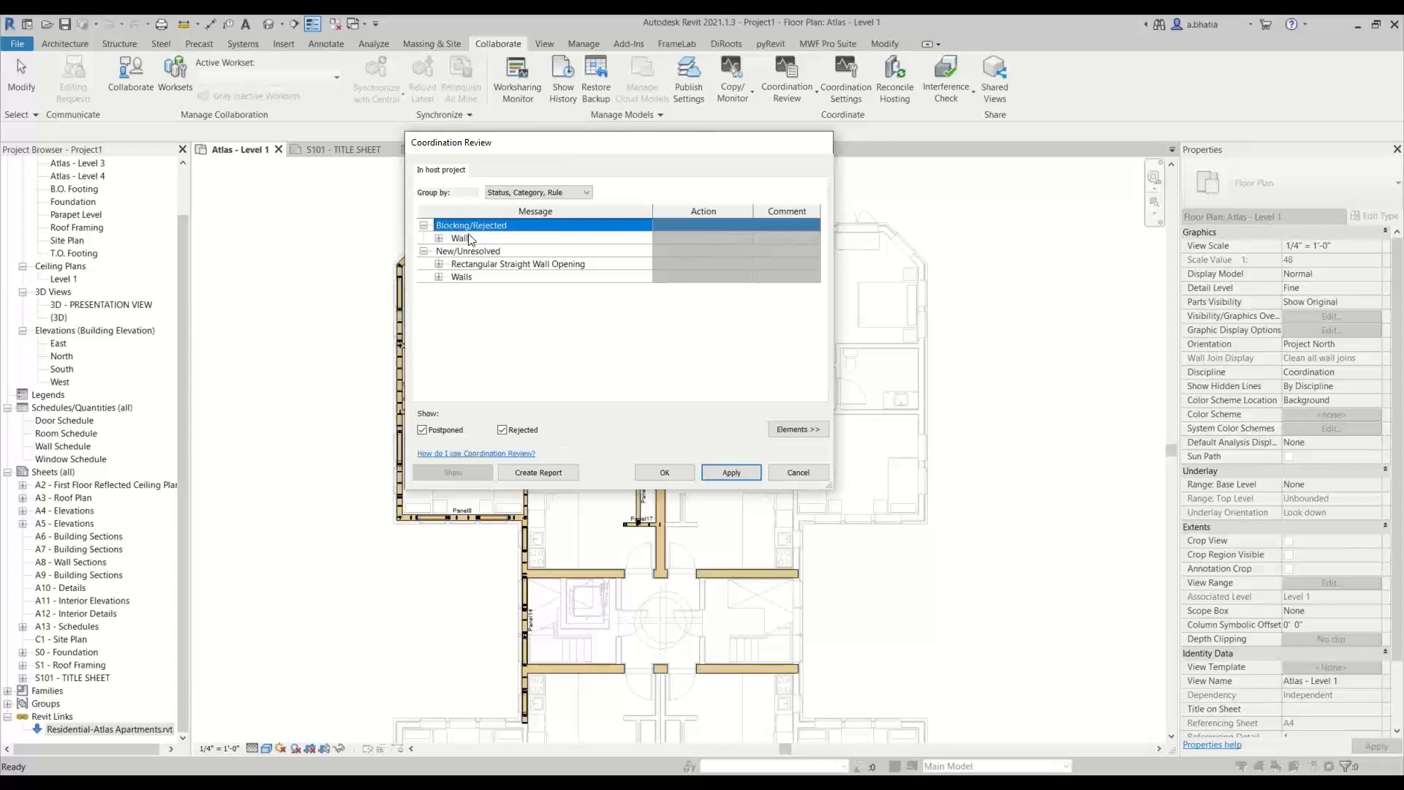
click(439, 239)
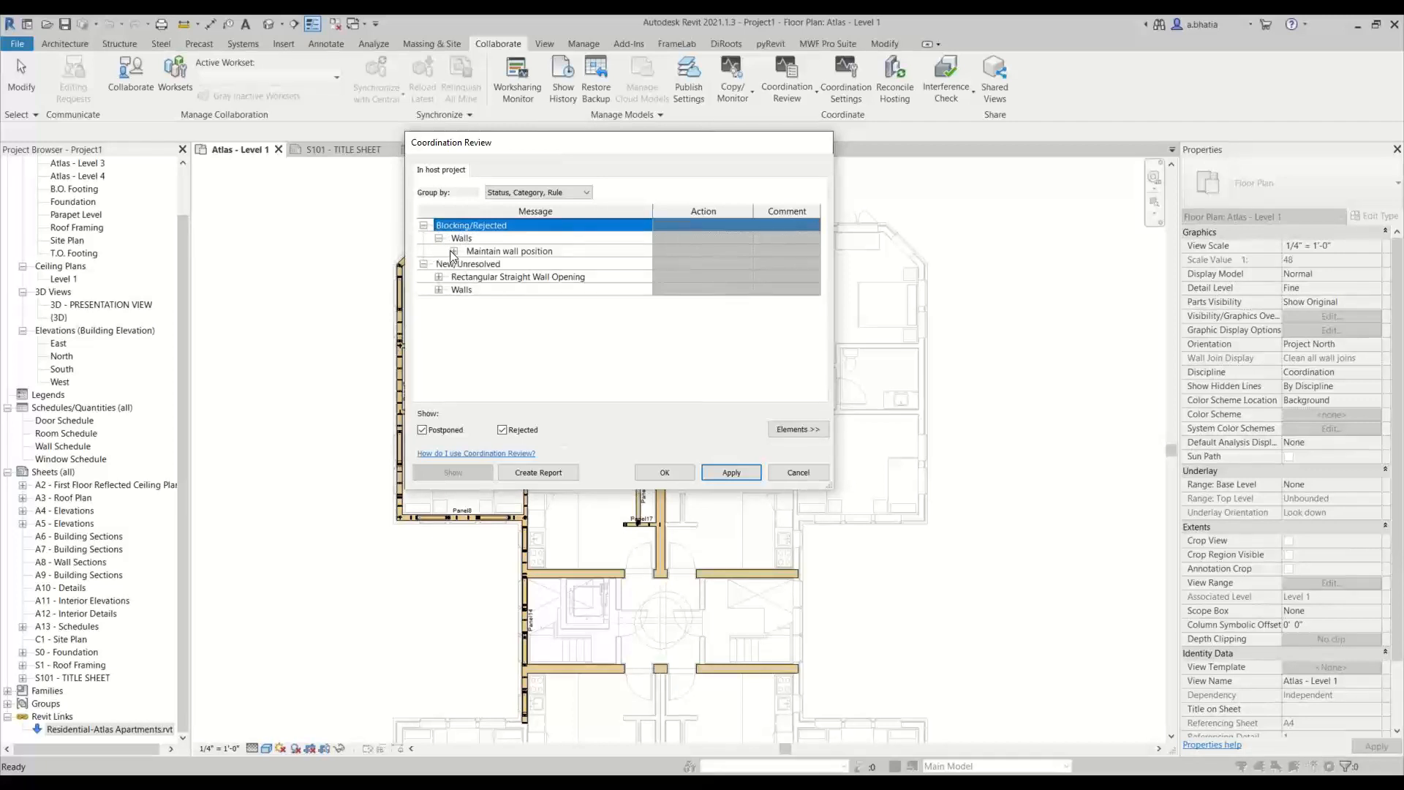
click(454, 251)
click(468, 264)
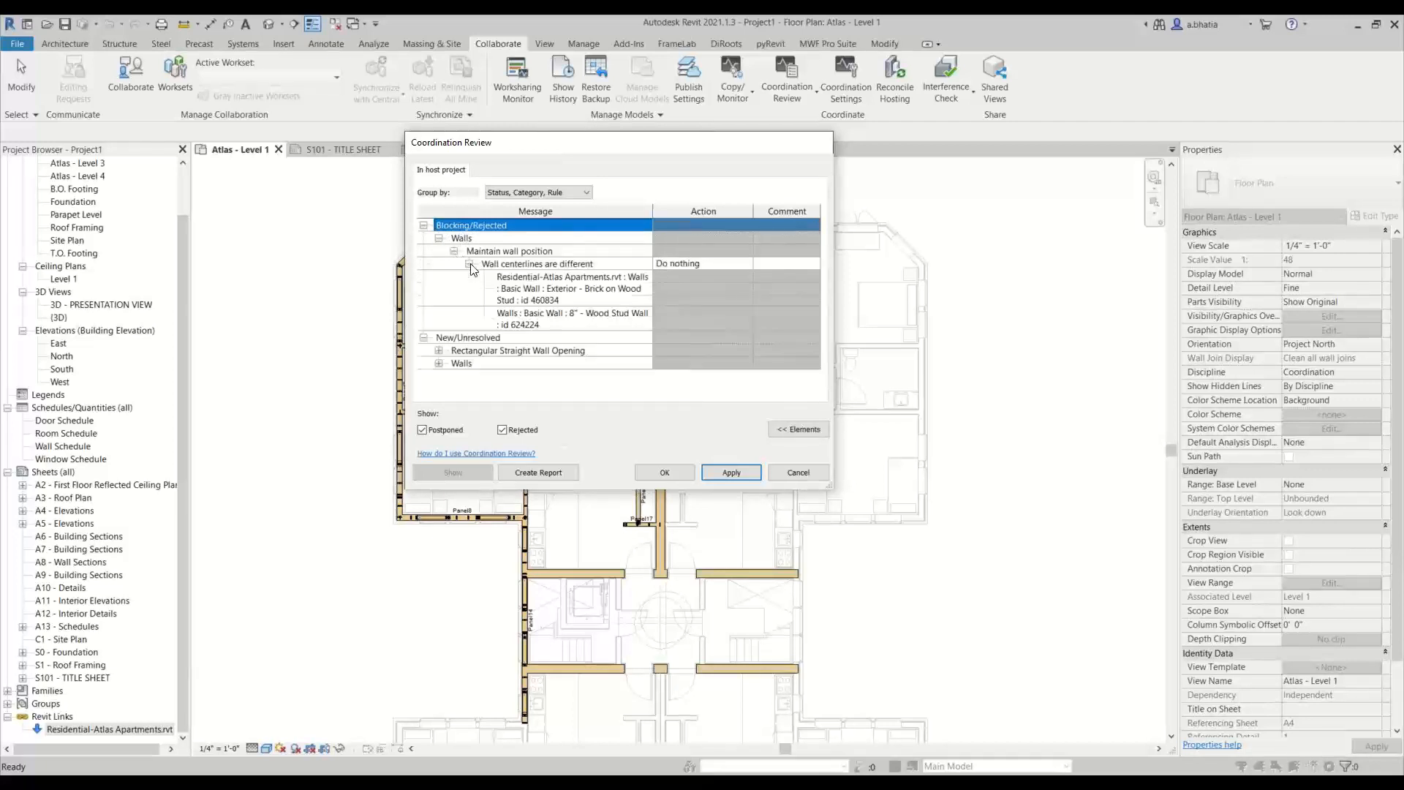
click(748, 263)
click(748, 262)
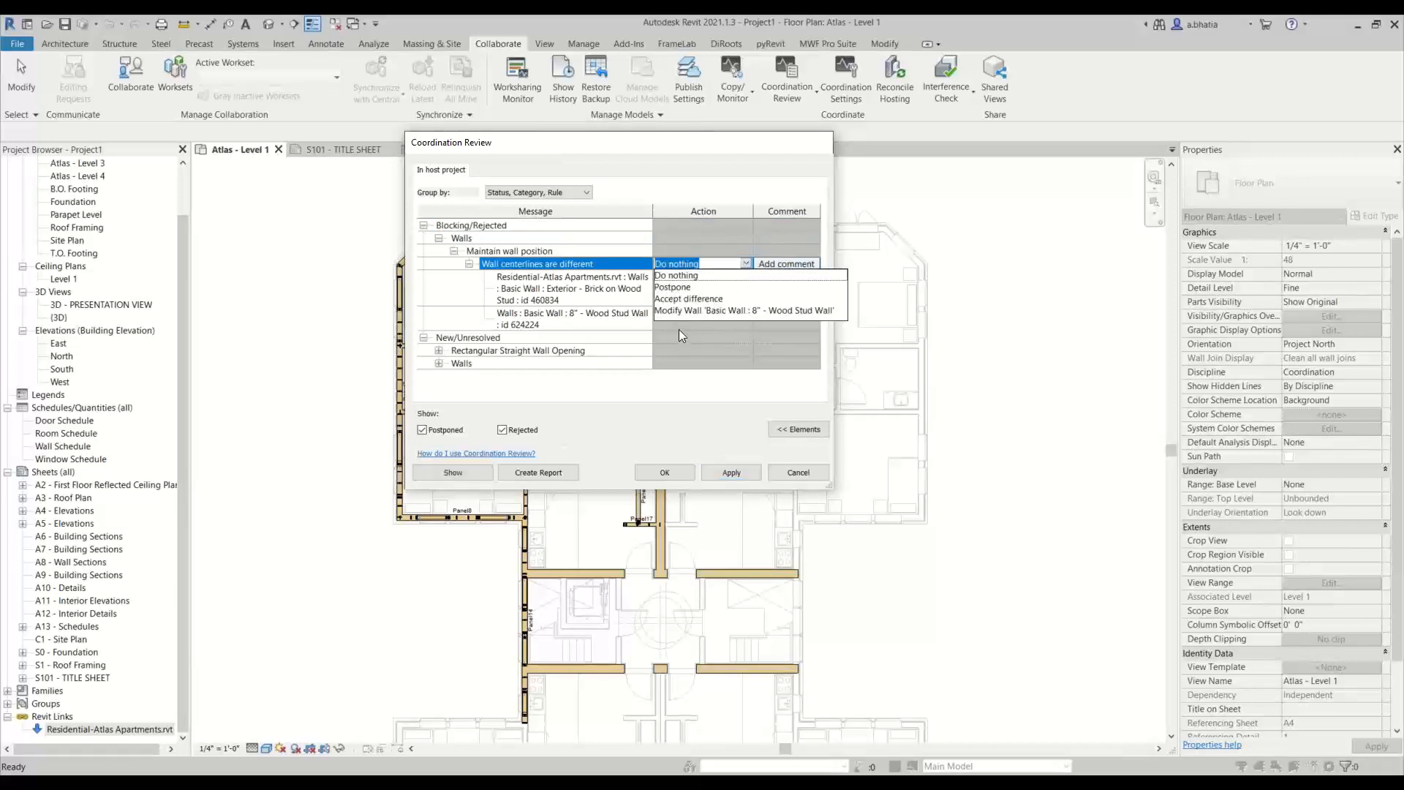
click(695, 391)
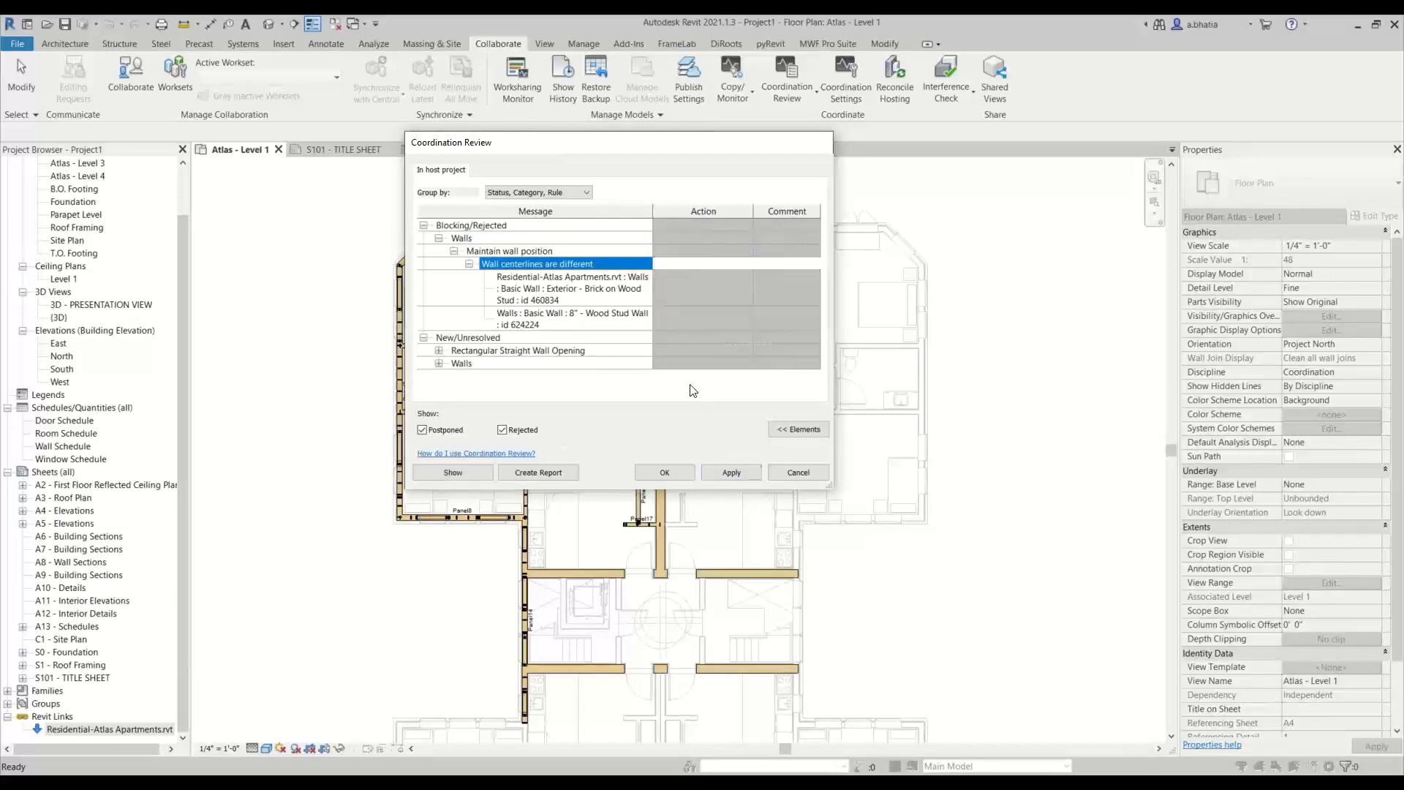
click(468, 263)
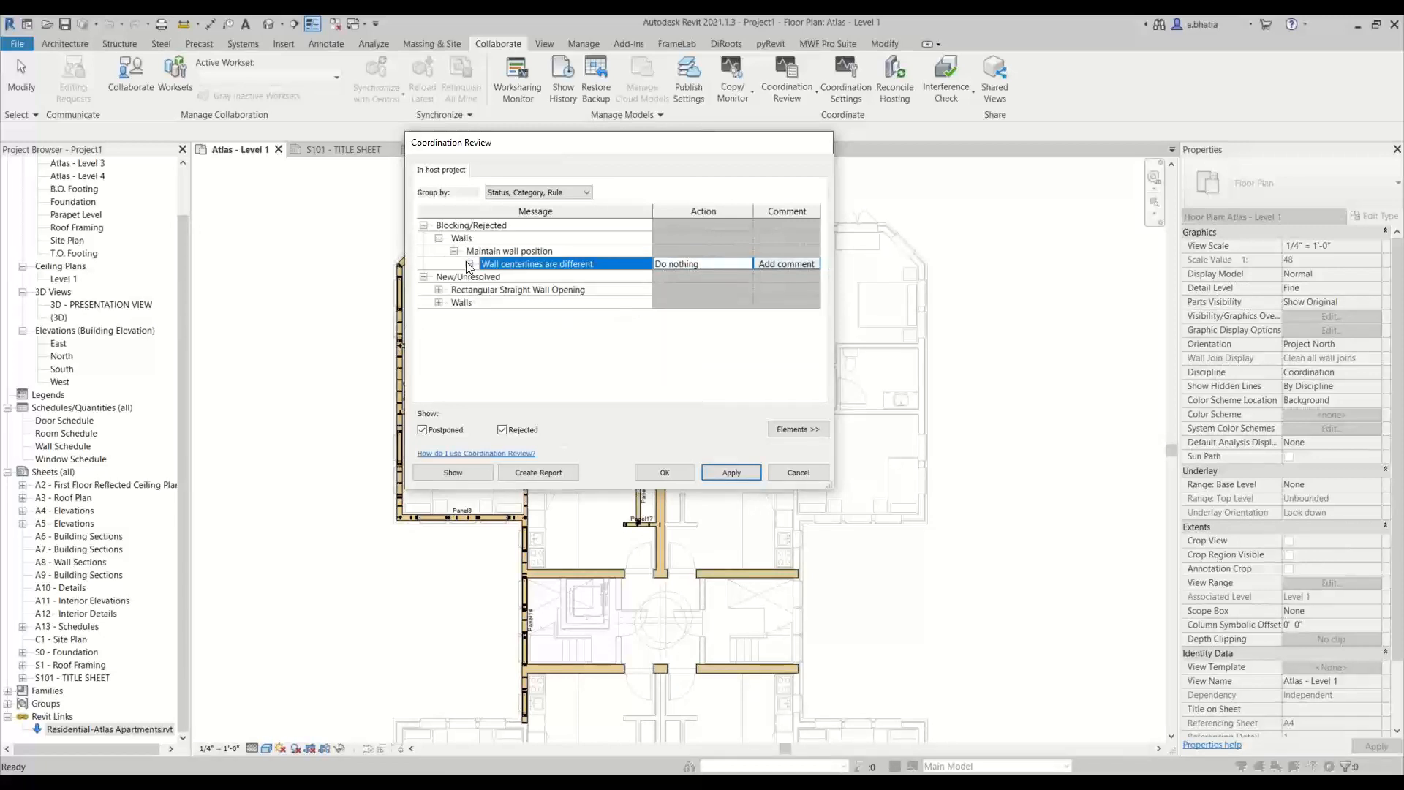
Step: Collapse the rejected Walls group, move the review dialog clear of the framed walls, and expand the unresolved Maintain wall position entries
click(454, 253)
click(454, 252)
click(439, 239)
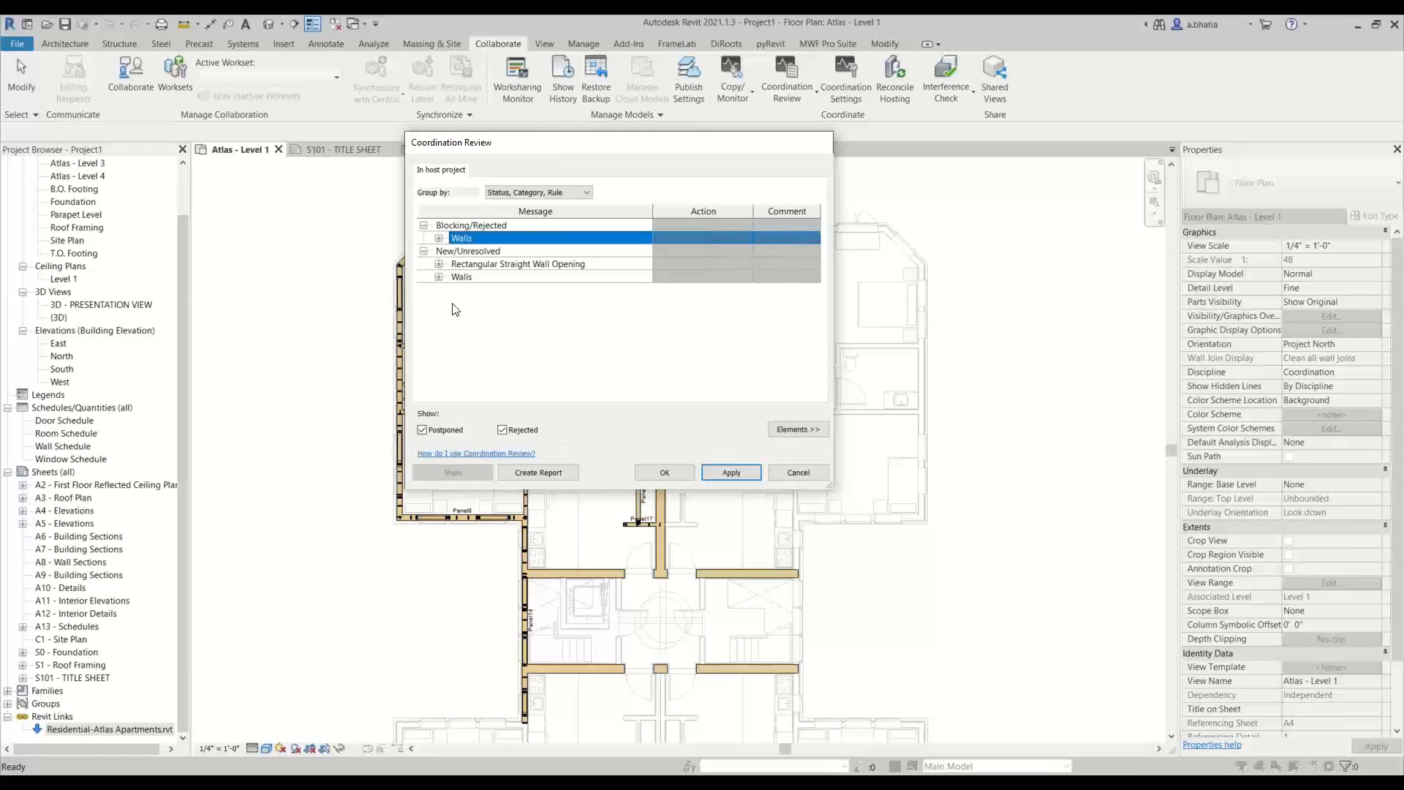
drag(562, 150, 964, 226)
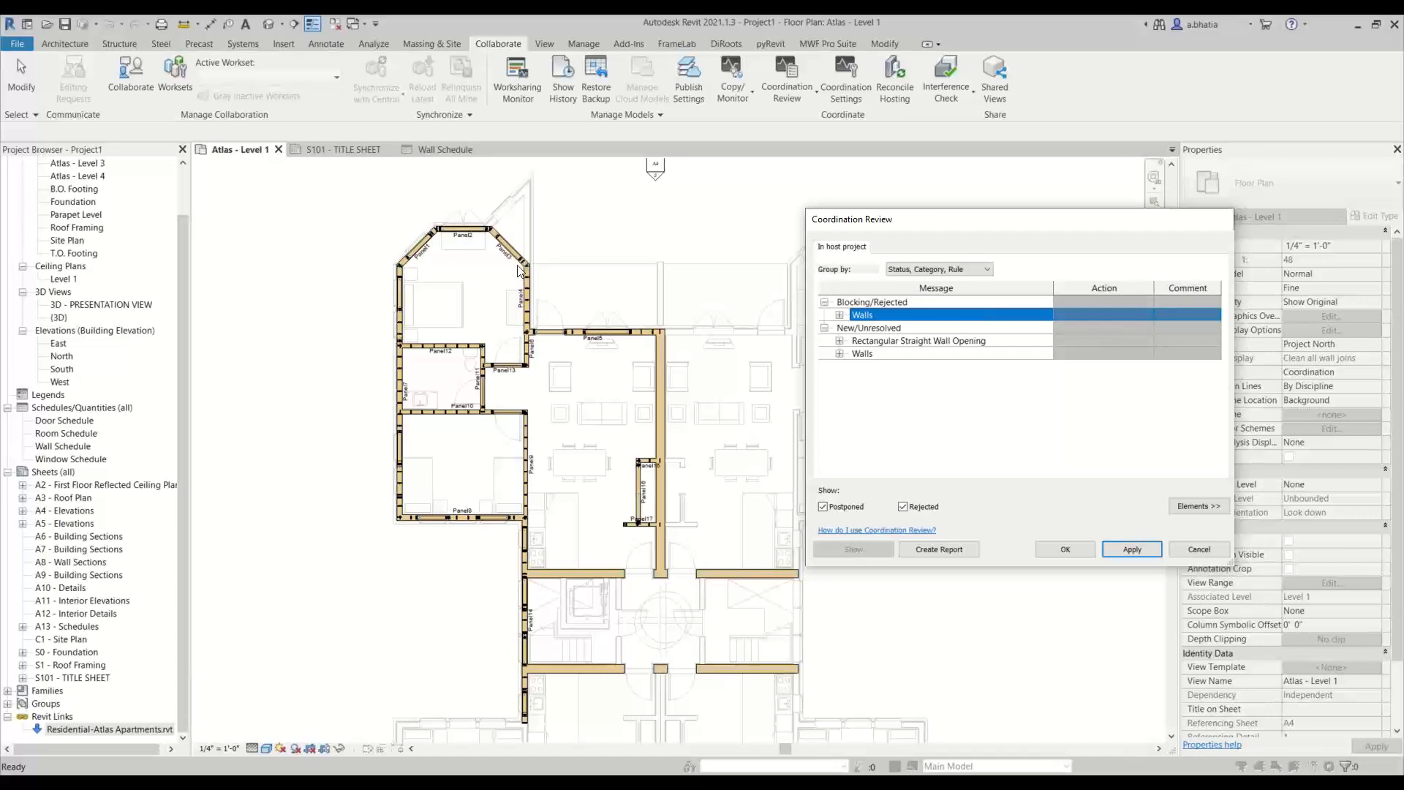
click(840, 354)
click(854, 367)
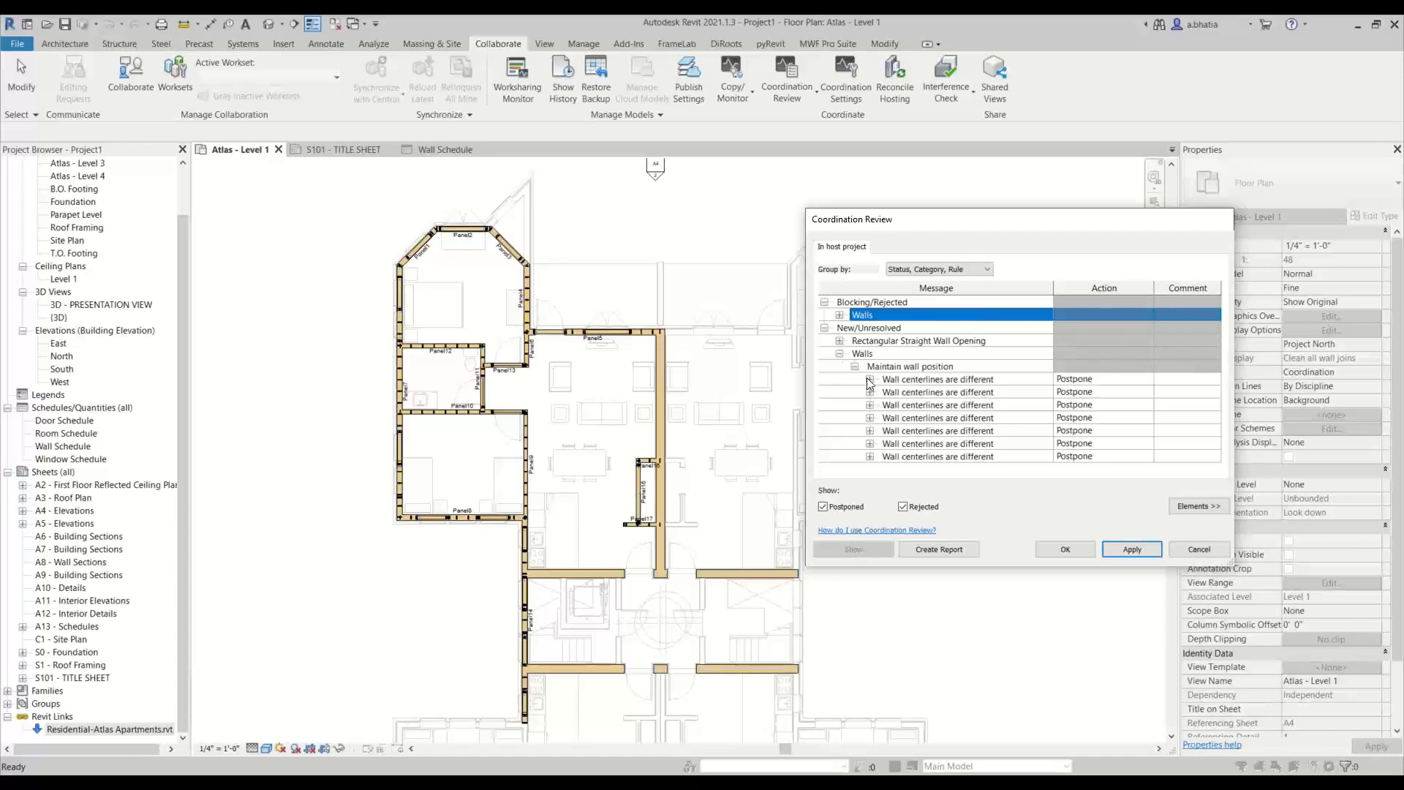
Step: Examine the unresolved "Wall centerlines are different" entries one by one together with the walls they highlight in the plan
click(870, 457)
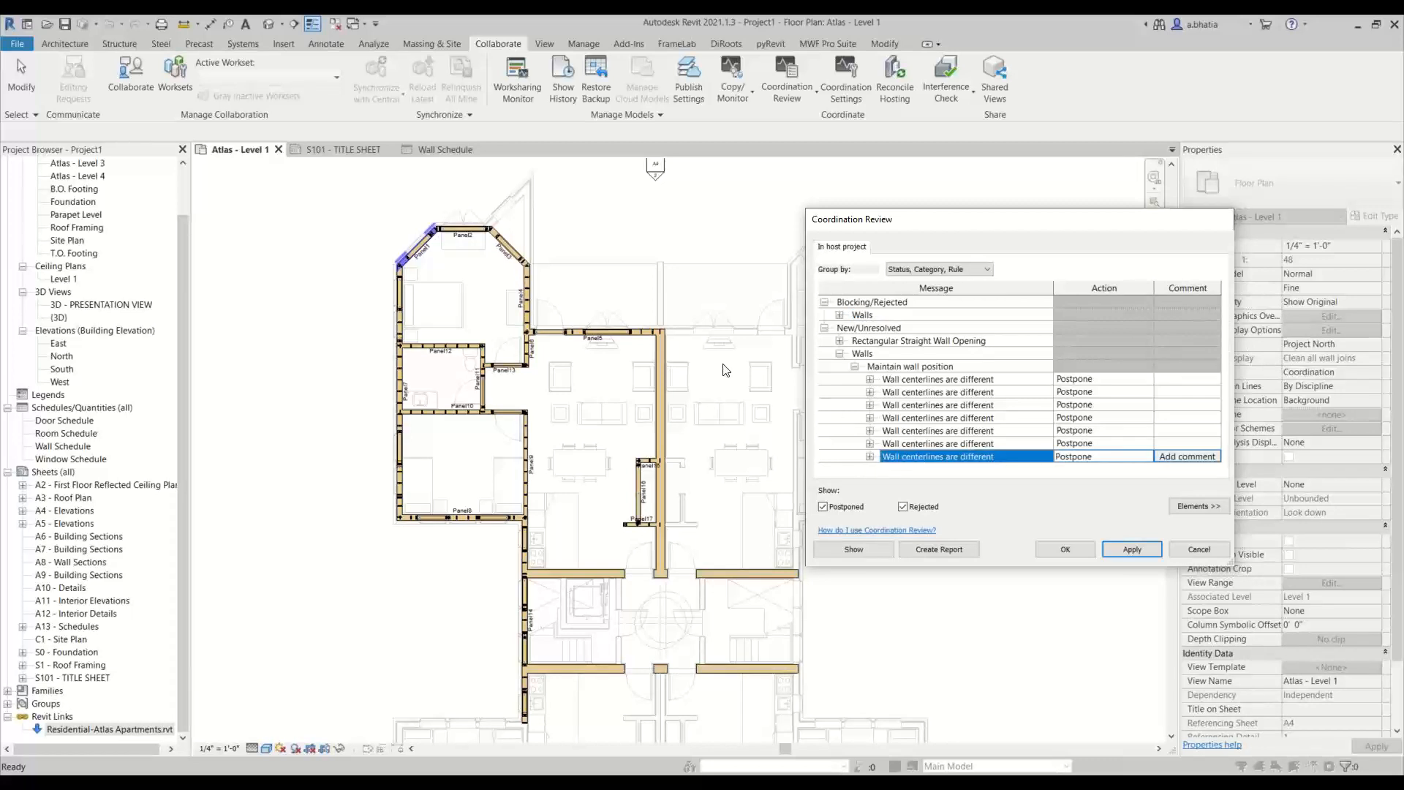
click(984, 444)
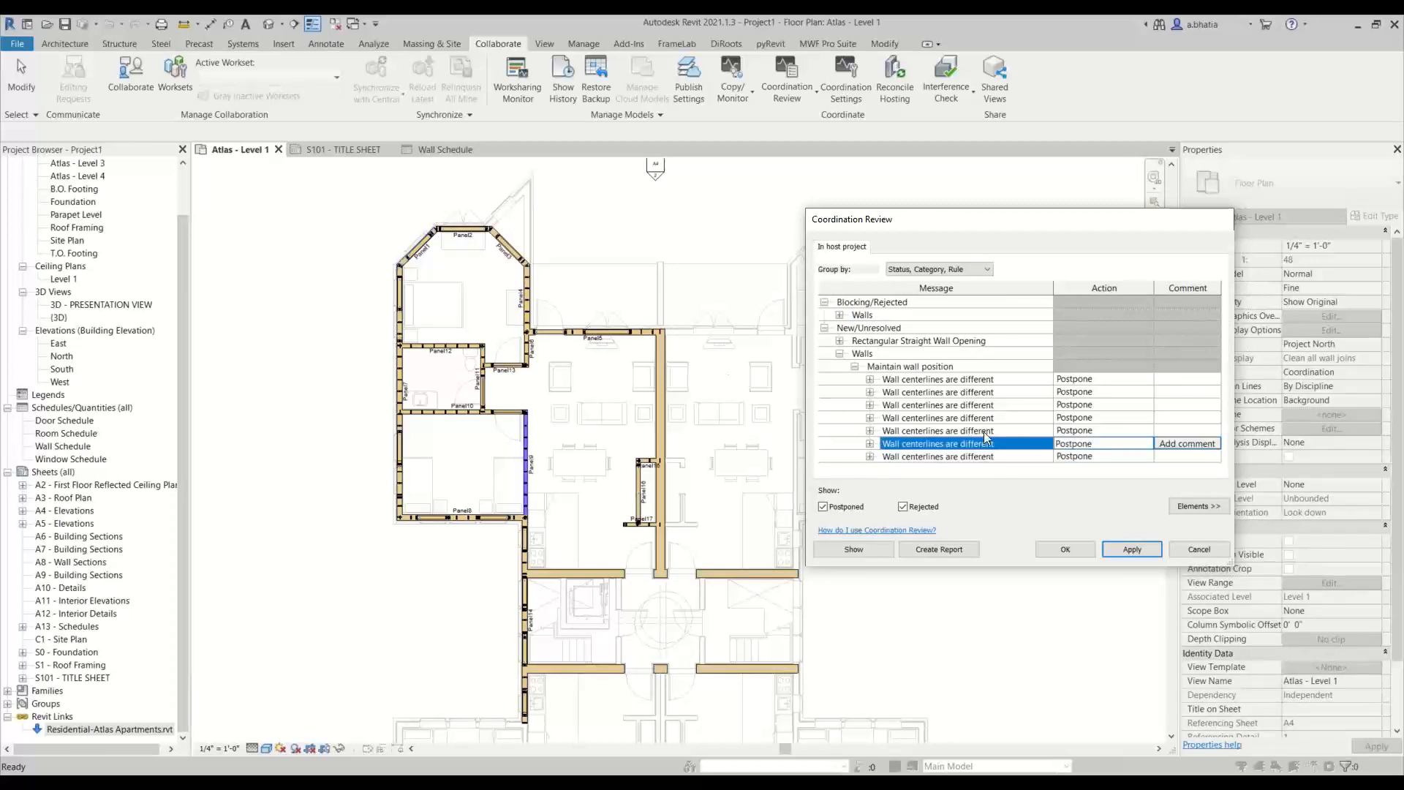
click(985, 432)
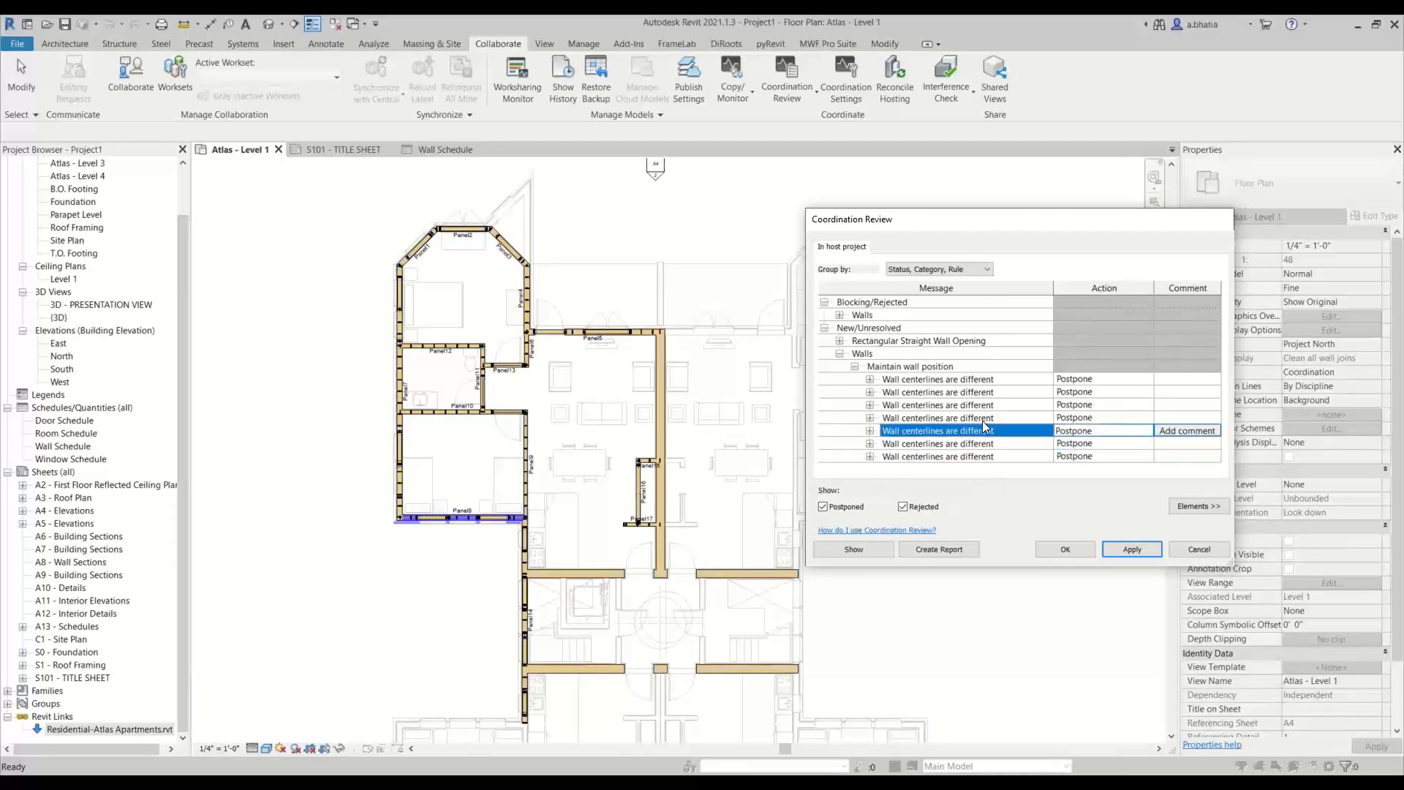
click(981, 419)
click(981, 407)
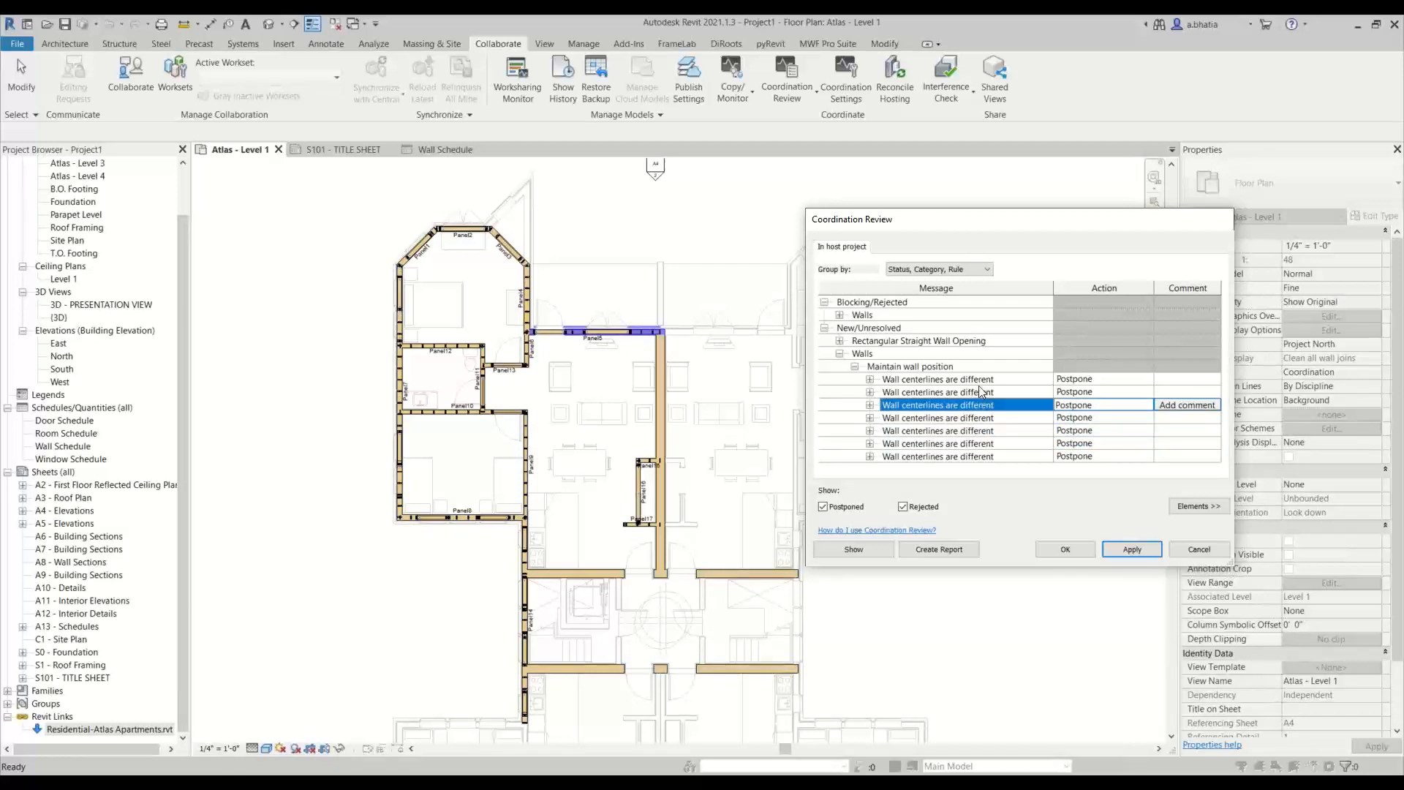
click(979, 393)
click(980, 381)
click(974, 395)
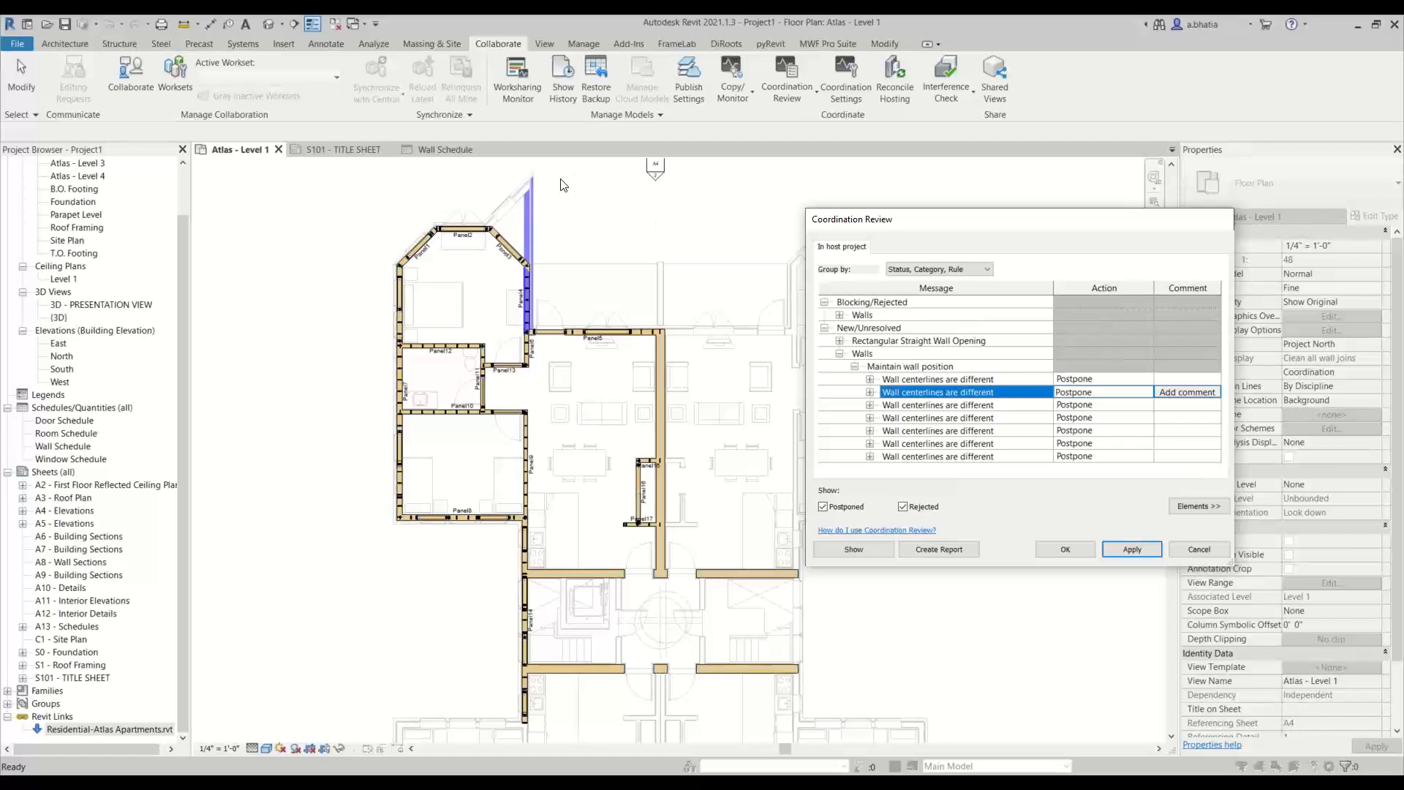
Step: Show the elements of all entries in an enlarged review dialog, examine the linked and host wall pairs, and cancel the review
click(955, 267)
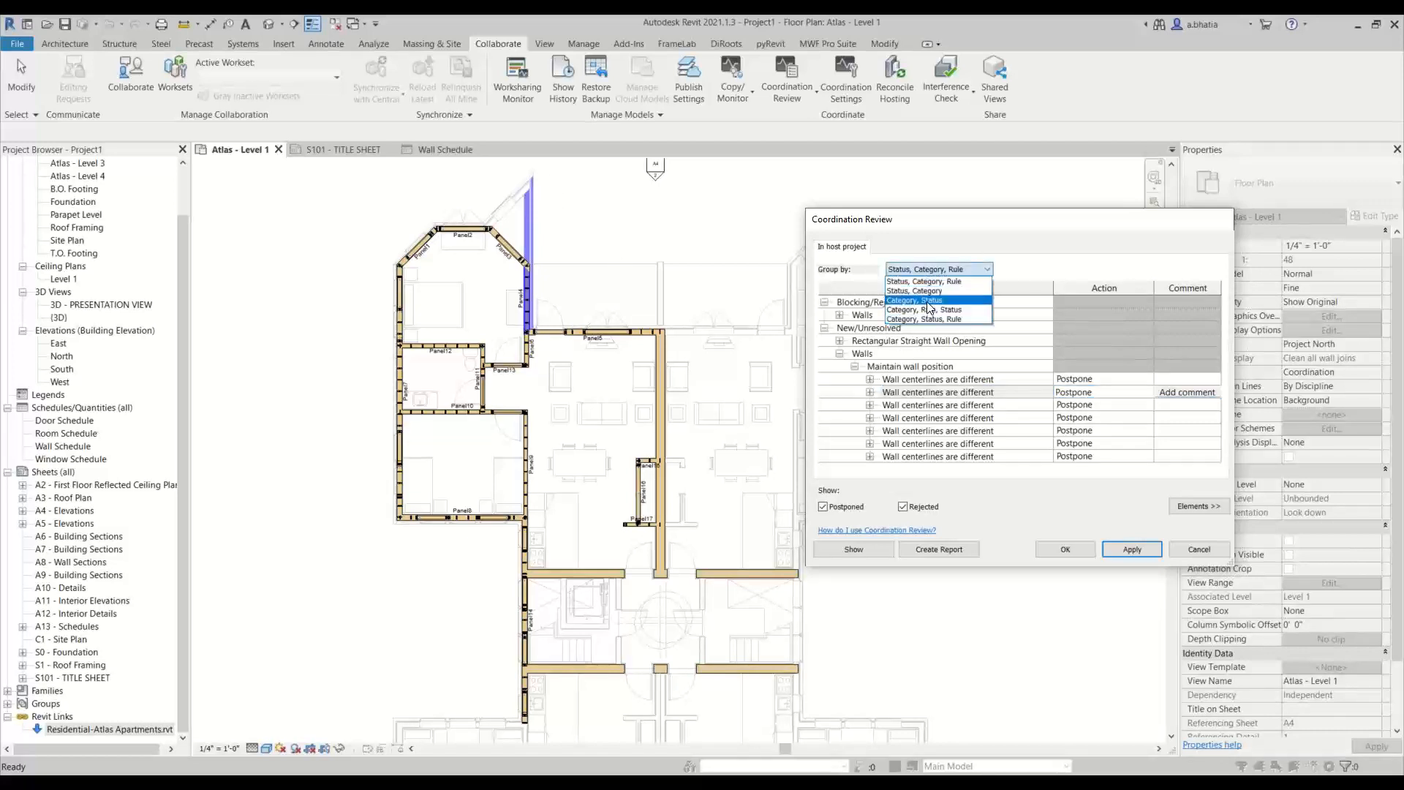
click(936, 236)
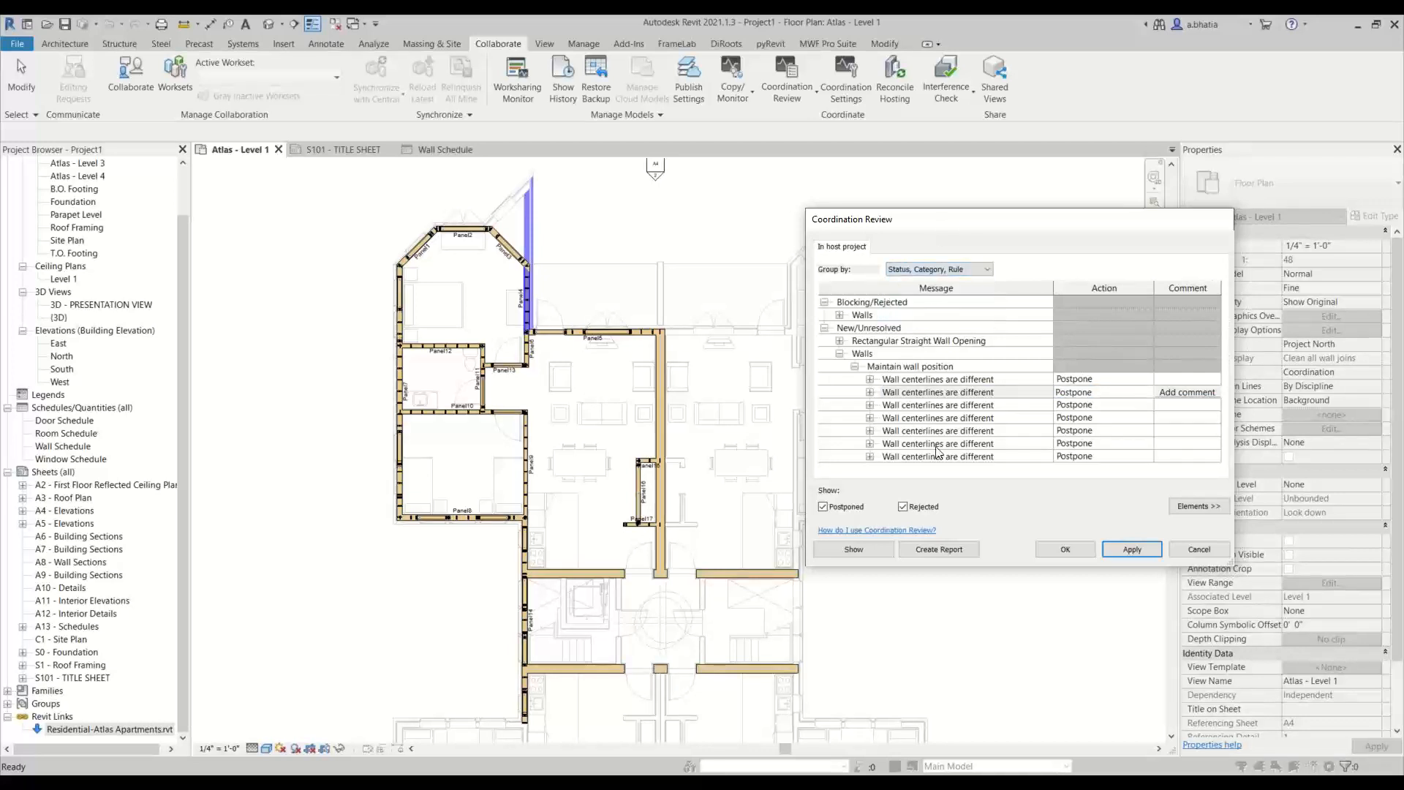
click(1183, 506)
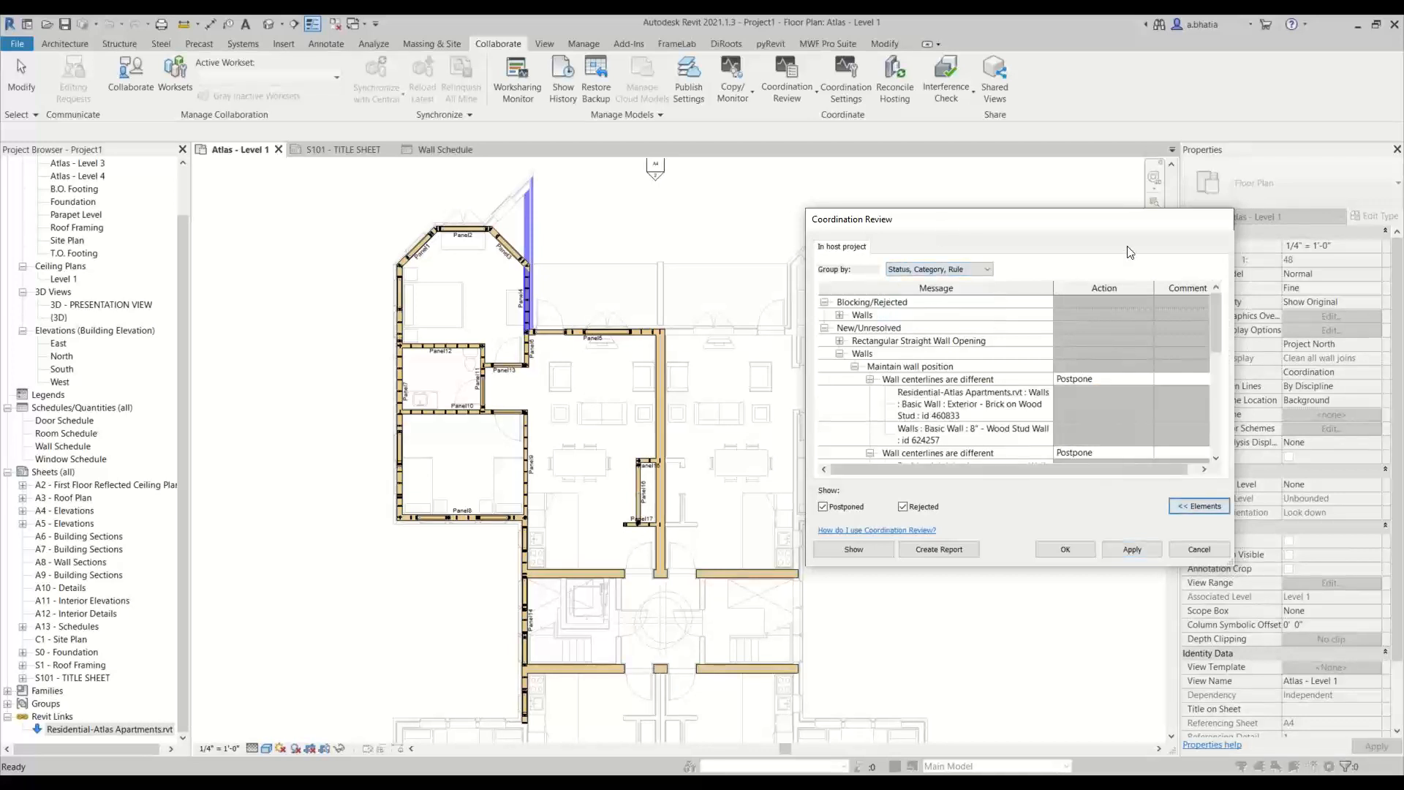
drag(1077, 221, 889, 178)
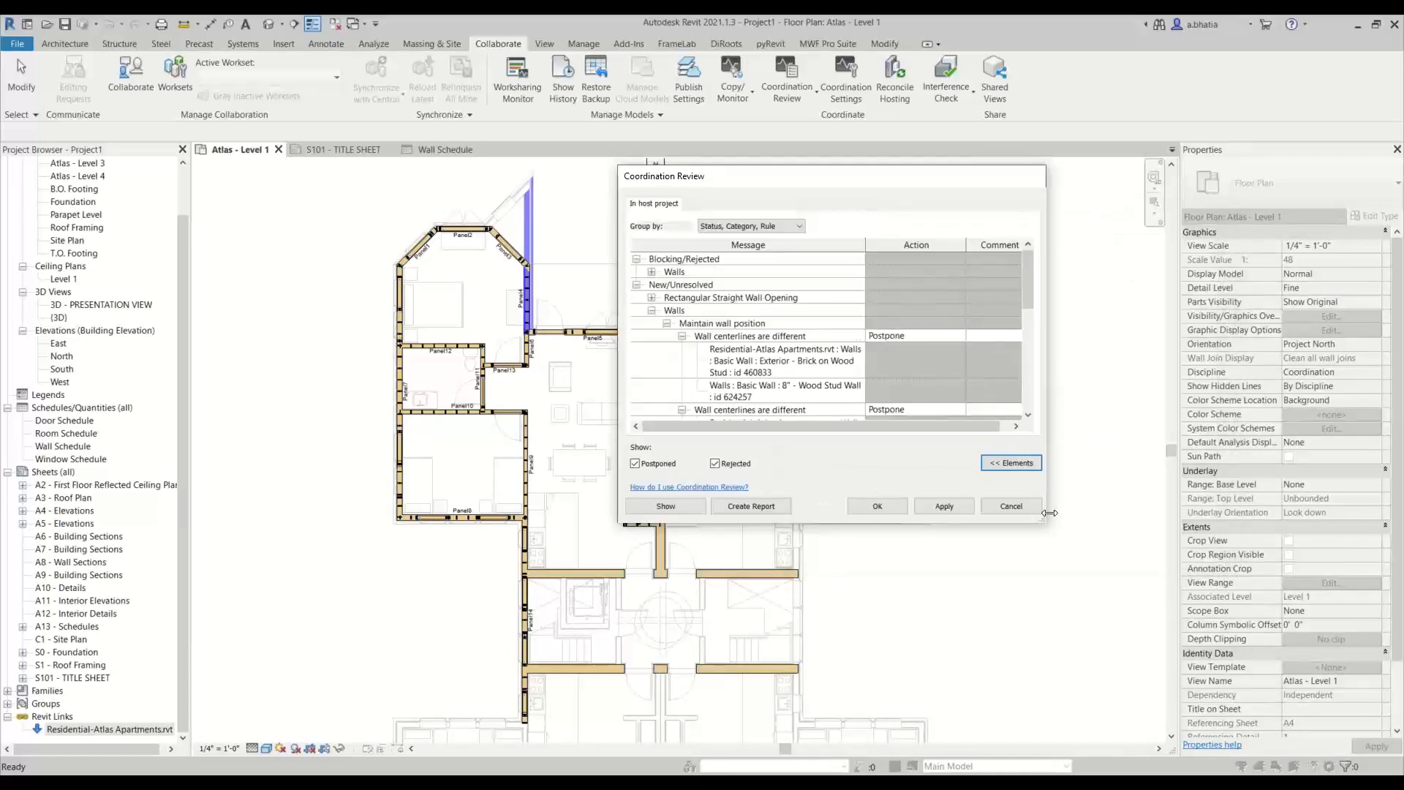
drag(1047, 521, 1196, 676)
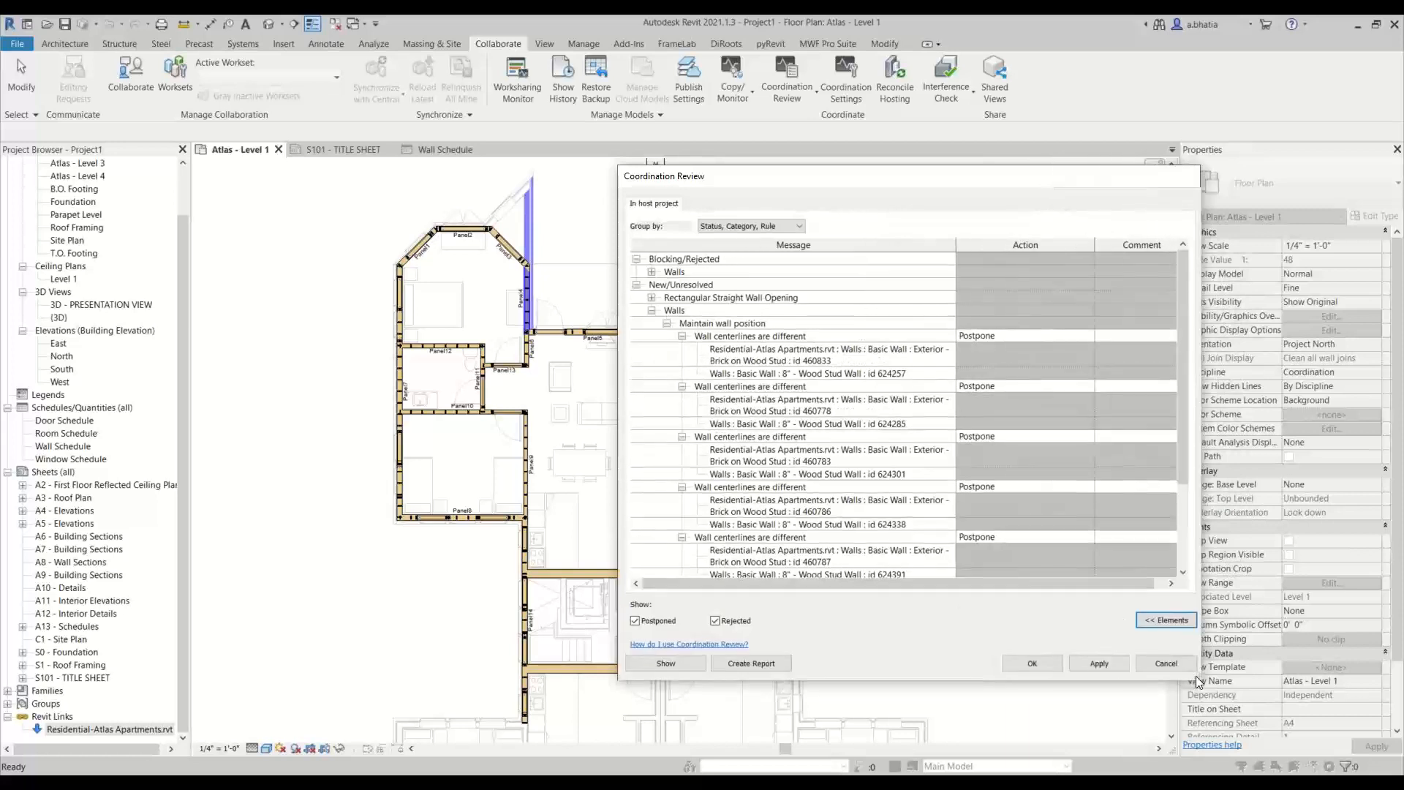
scroll(920, 436, down, 3)
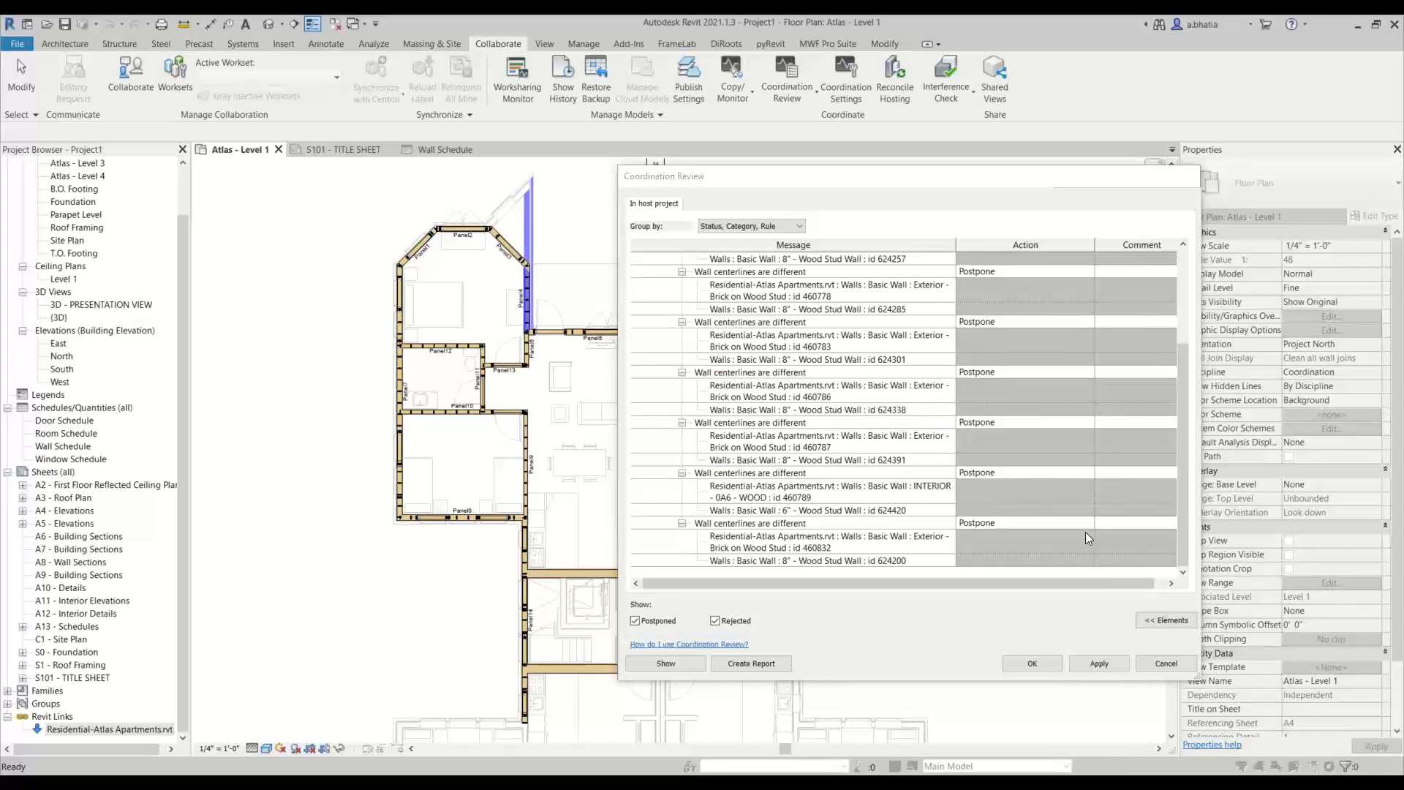
click(1149, 664)
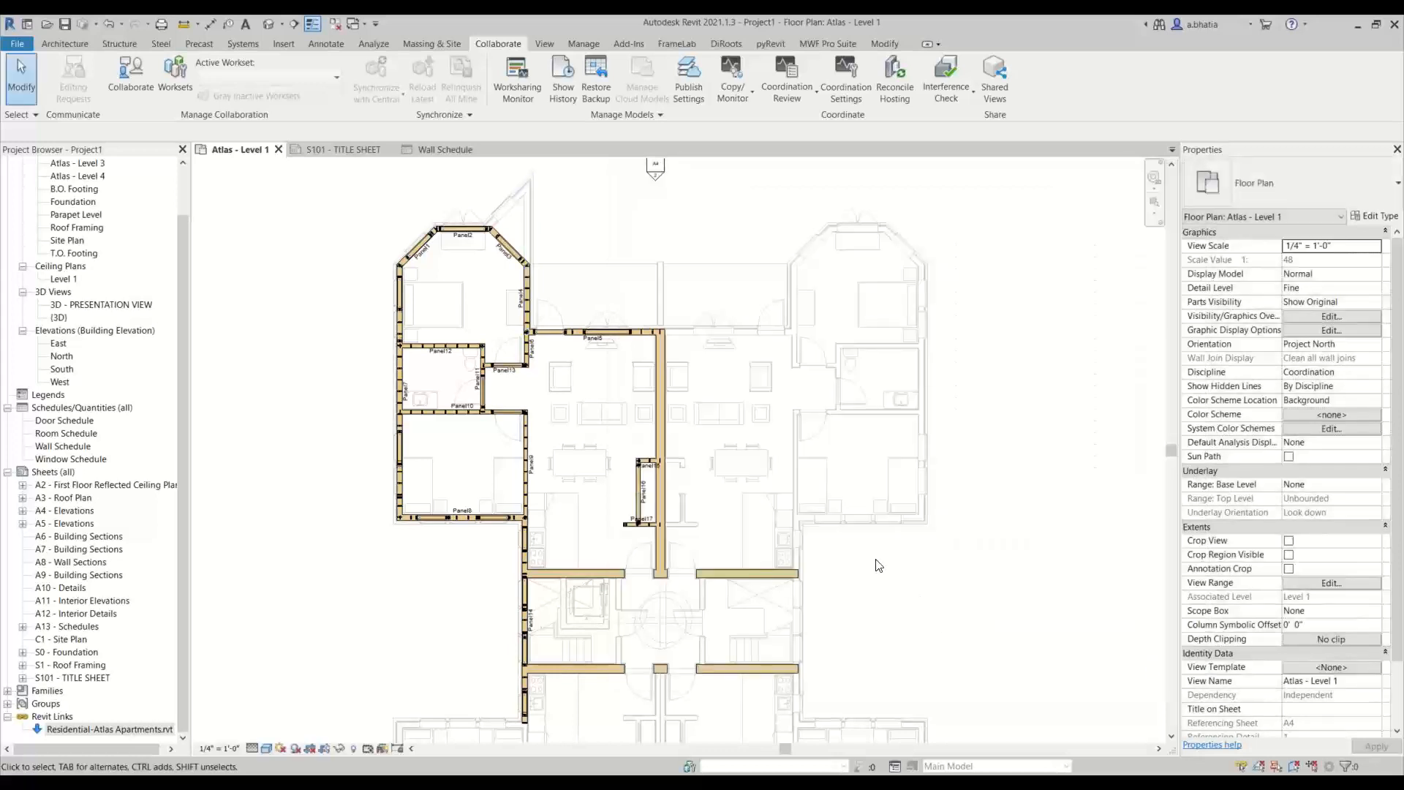
Step: Open the S101 - TITLE SHEET sheet
click(774, 98)
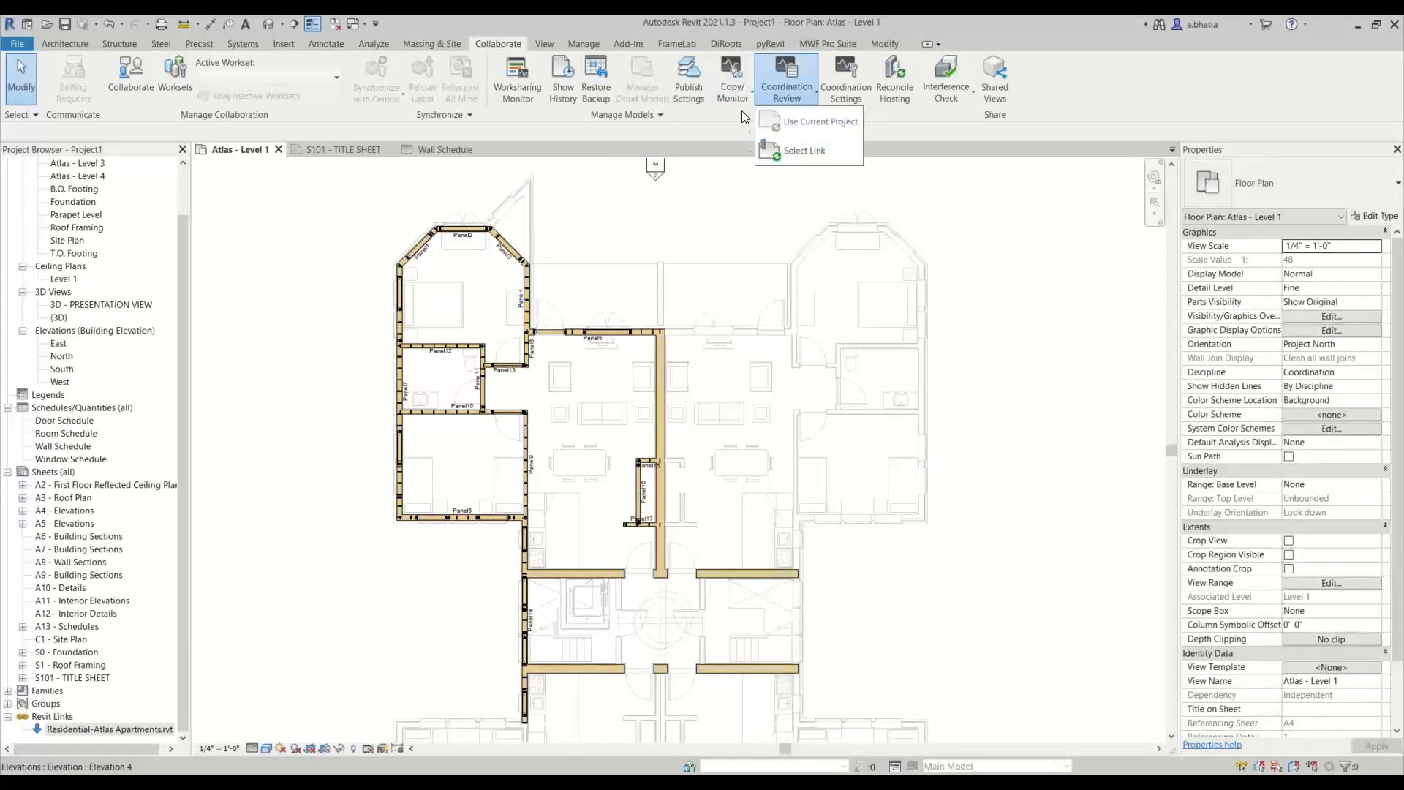
click(545, 258)
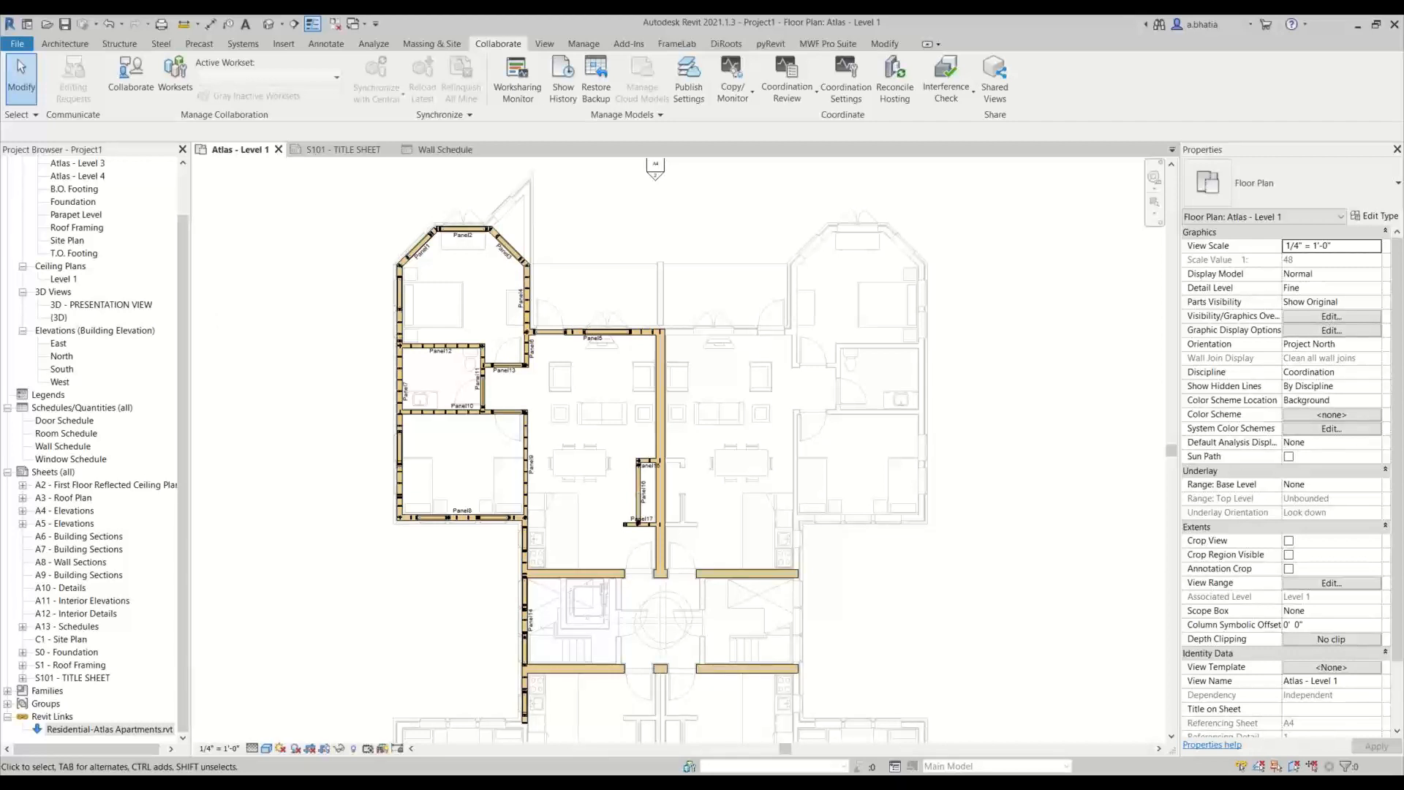
click(94, 680)
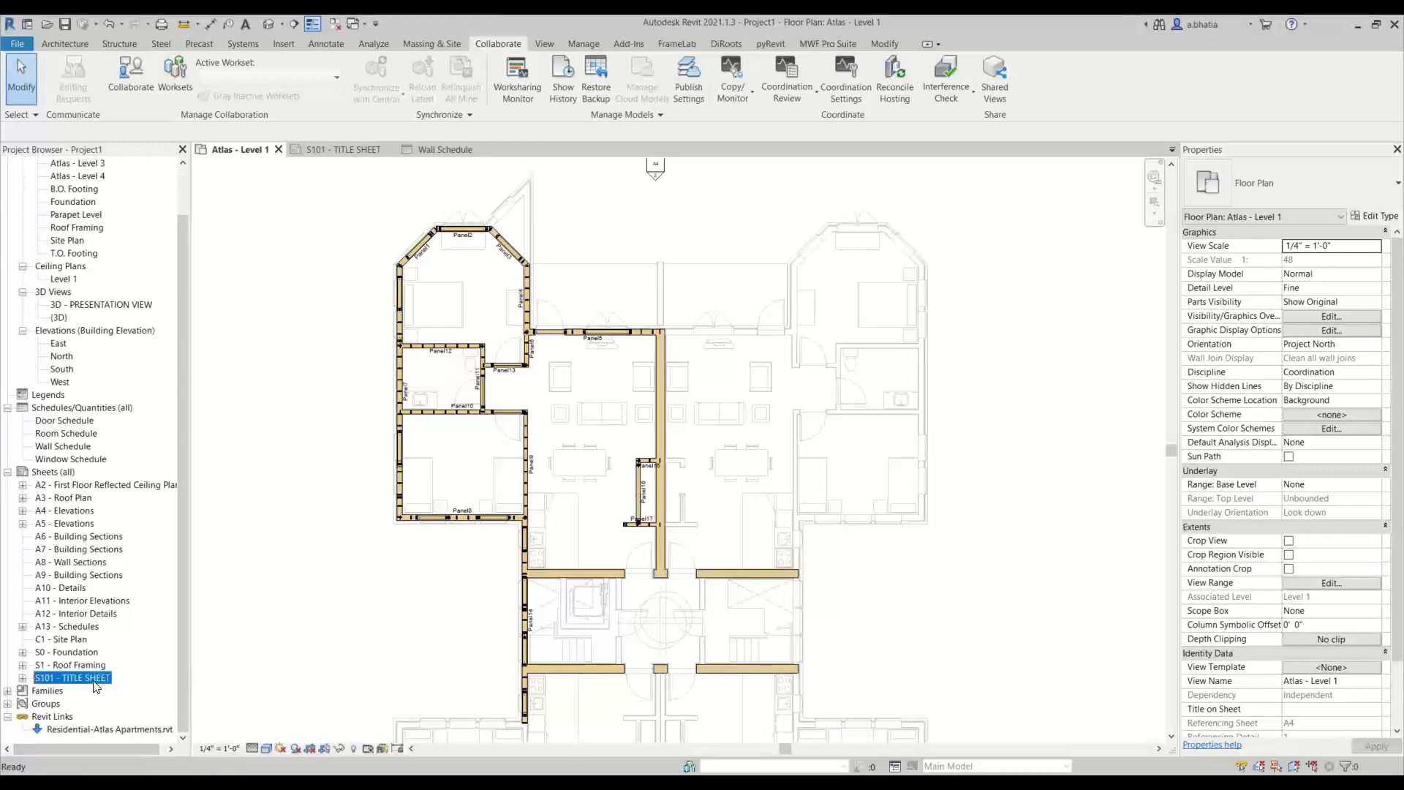
double_click(95, 678)
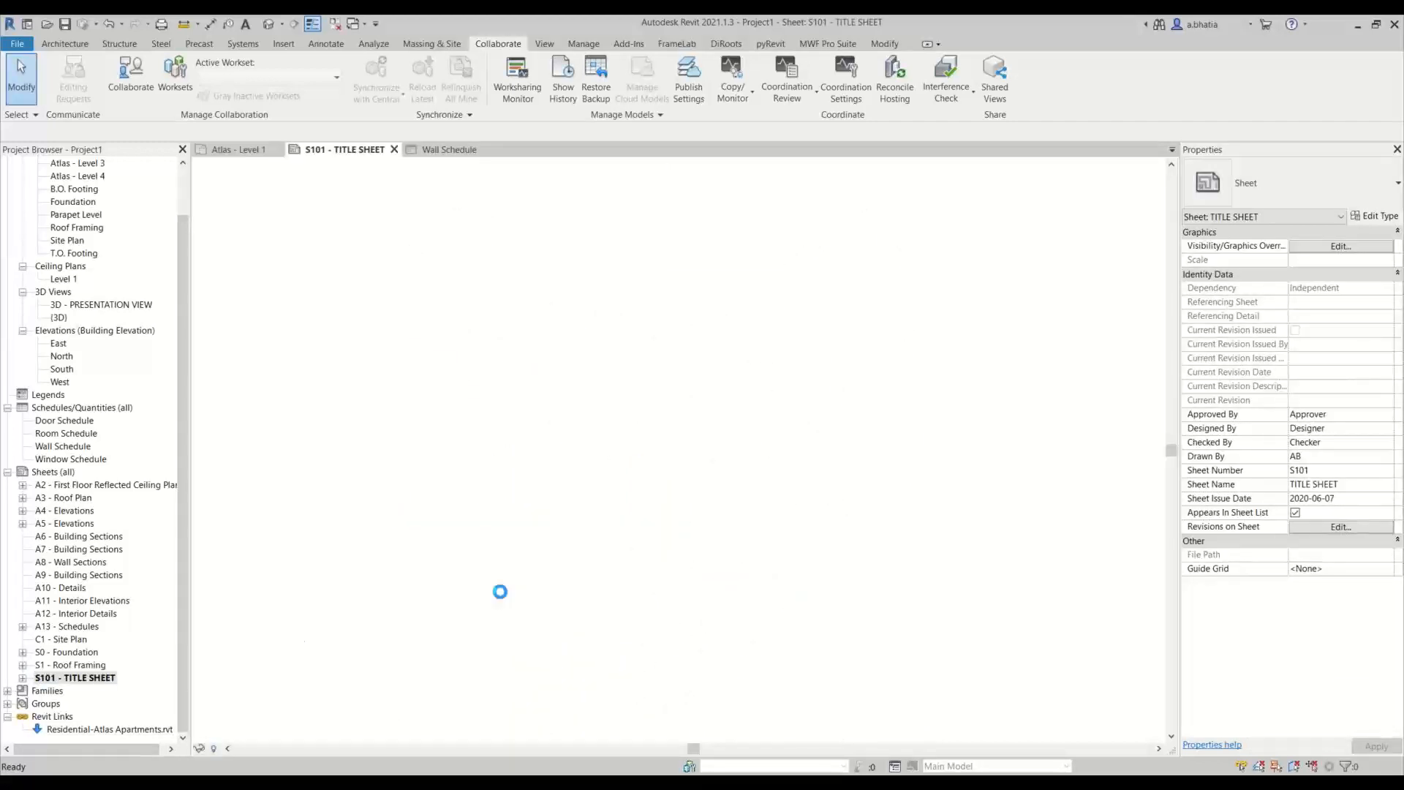